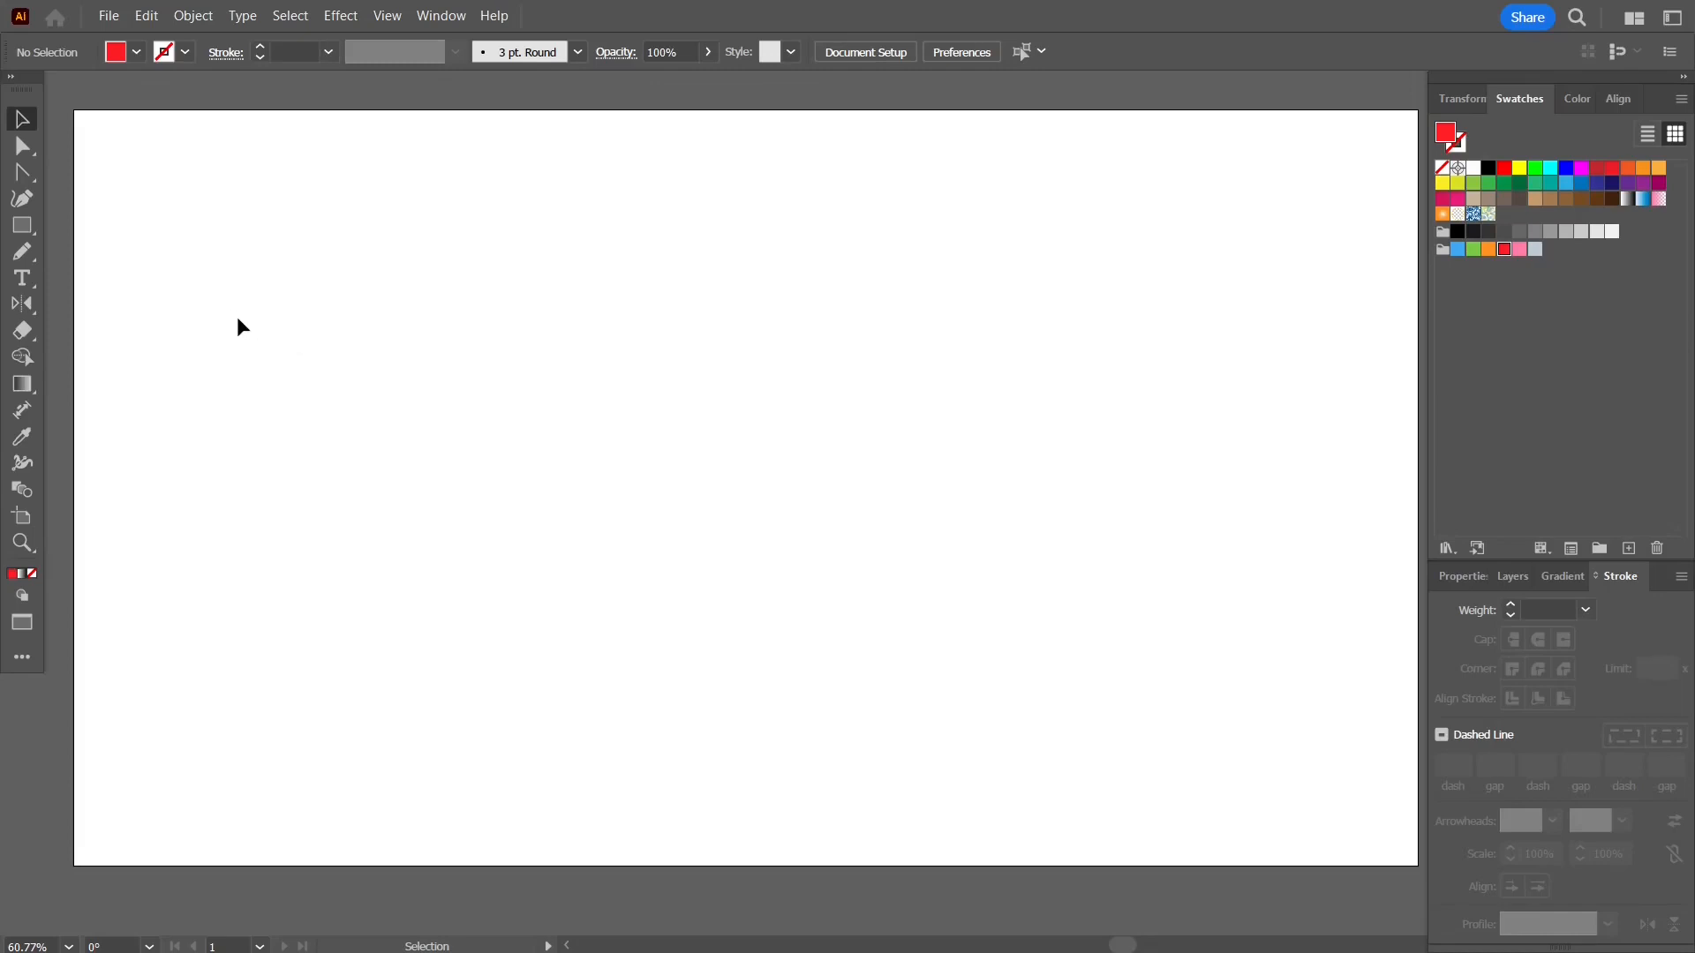
- Draw a large red rectangle across the middle of the artboard with the Rectangle tool and deselect it
click(22, 225)
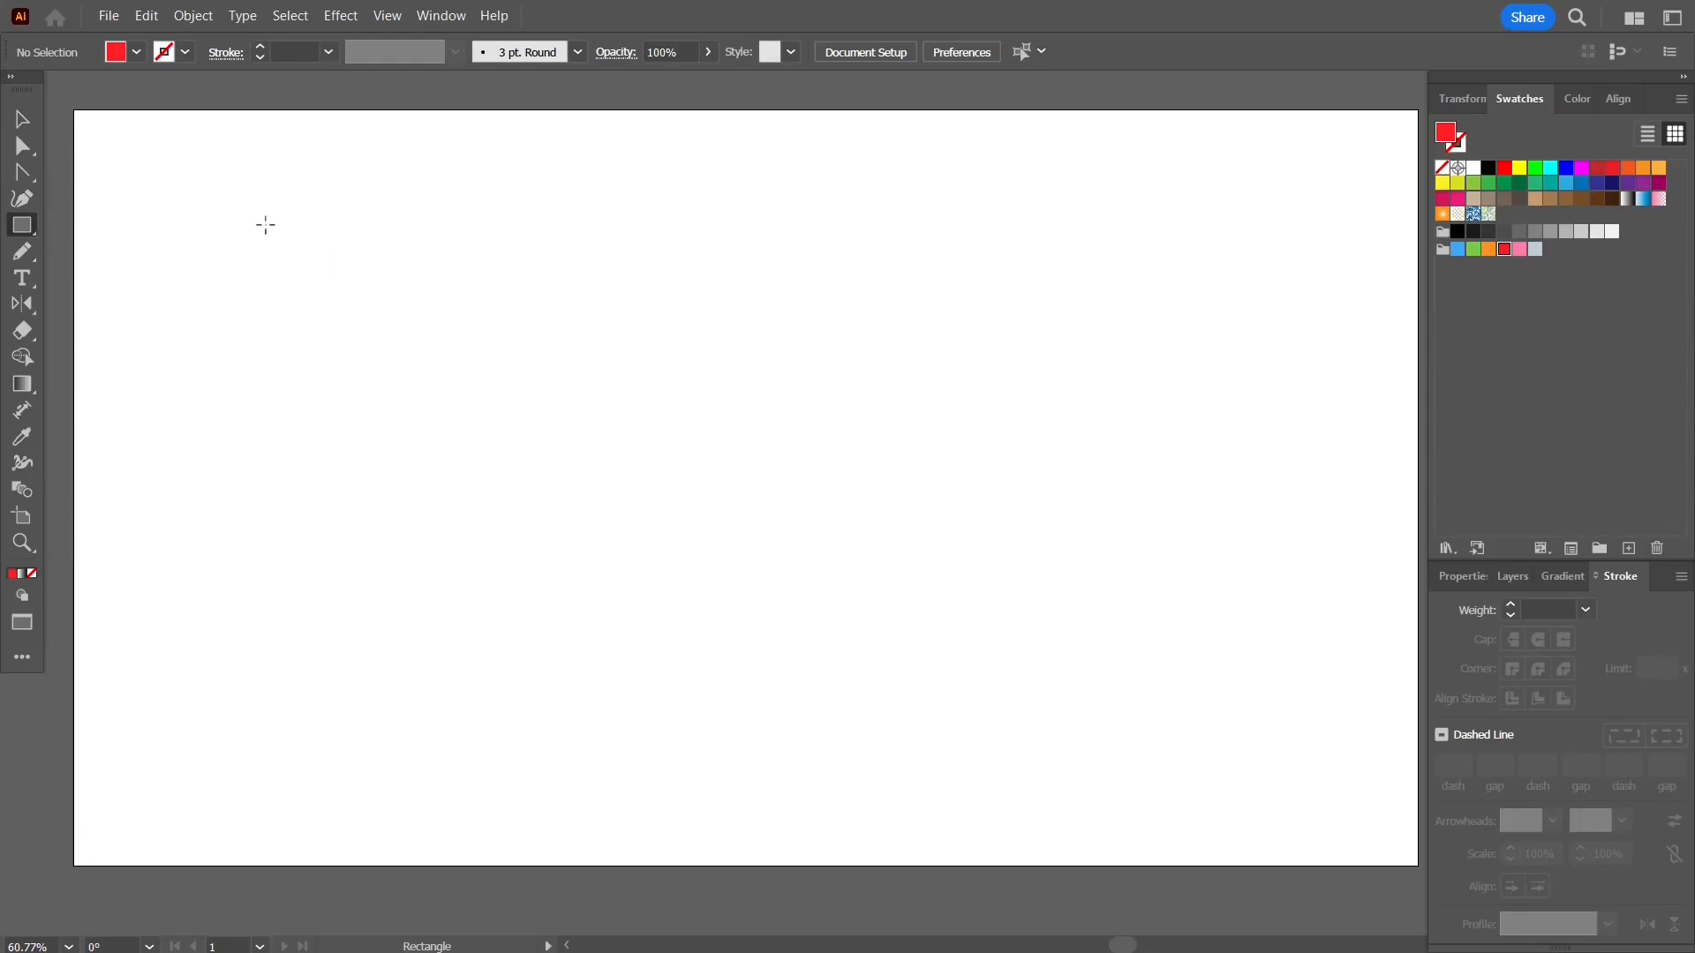
drag(364, 288, 1086, 627)
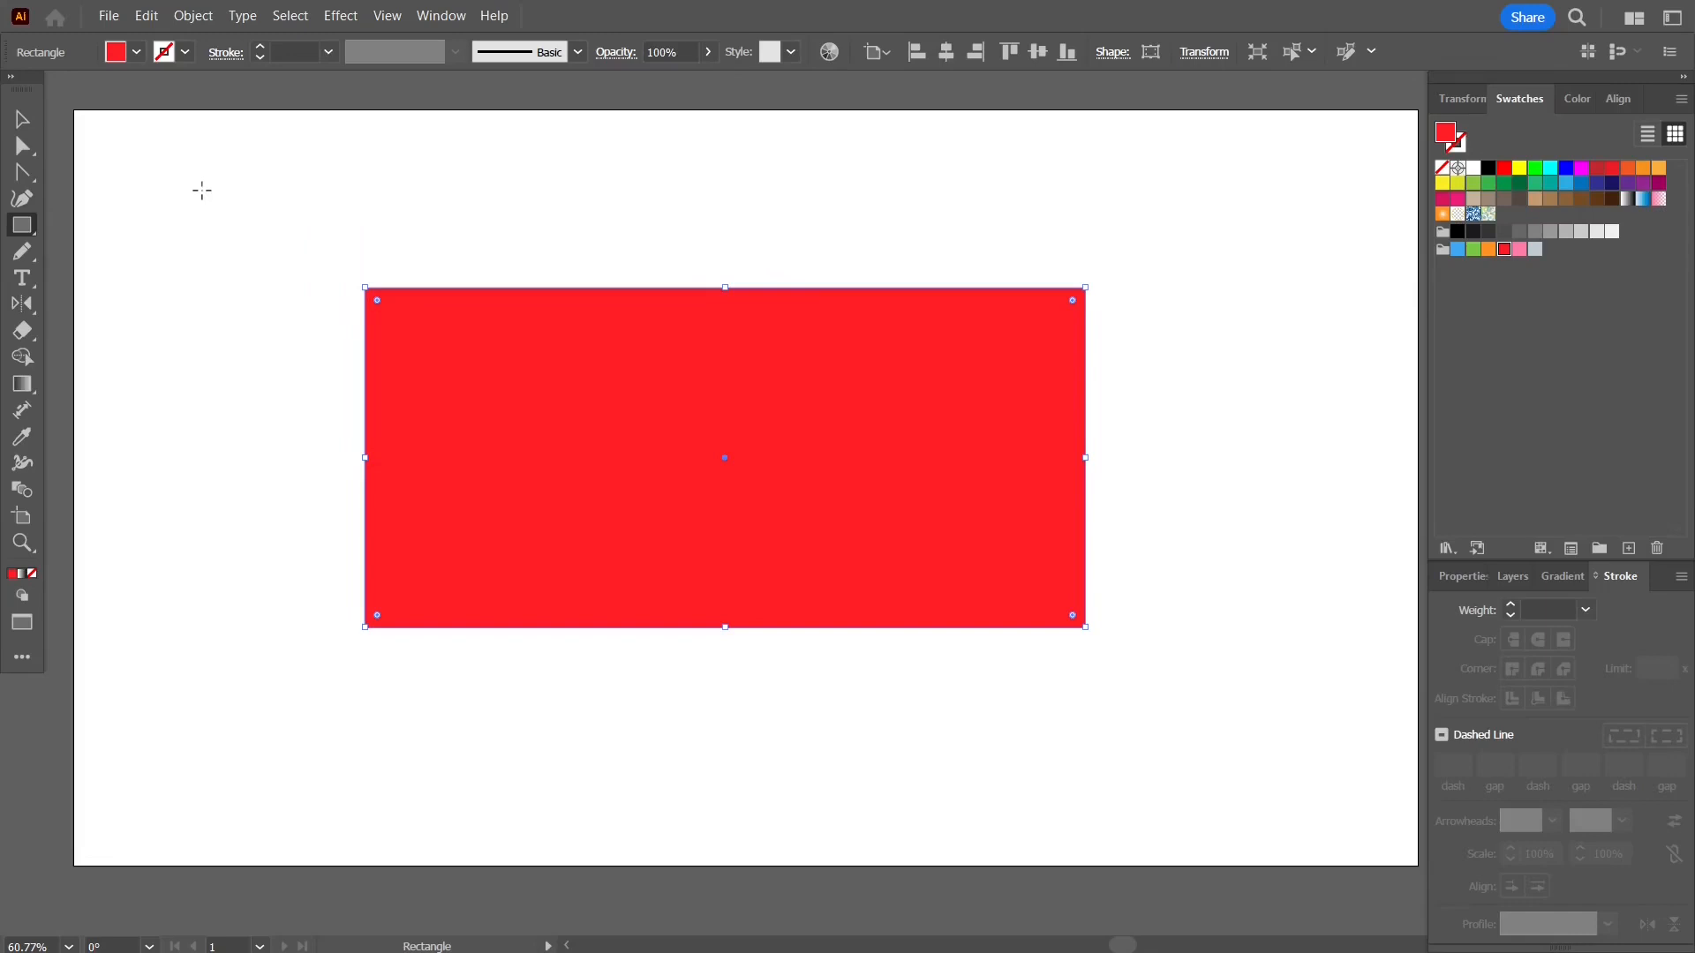
click(19, 118)
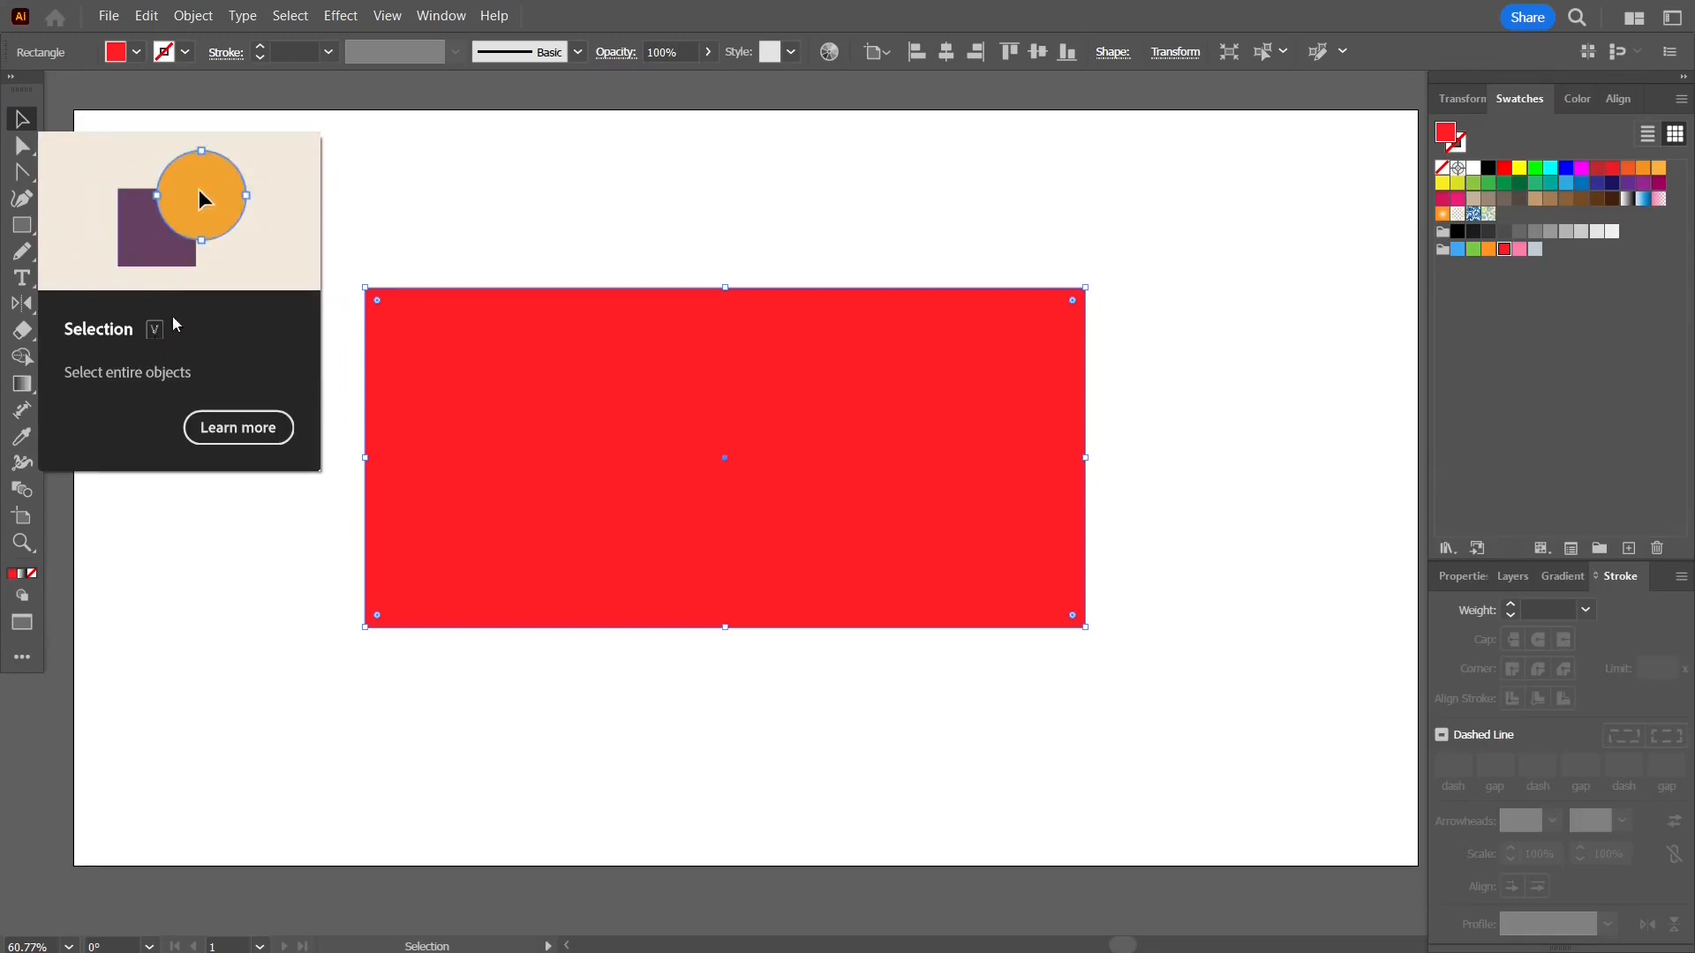
click(419, 166)
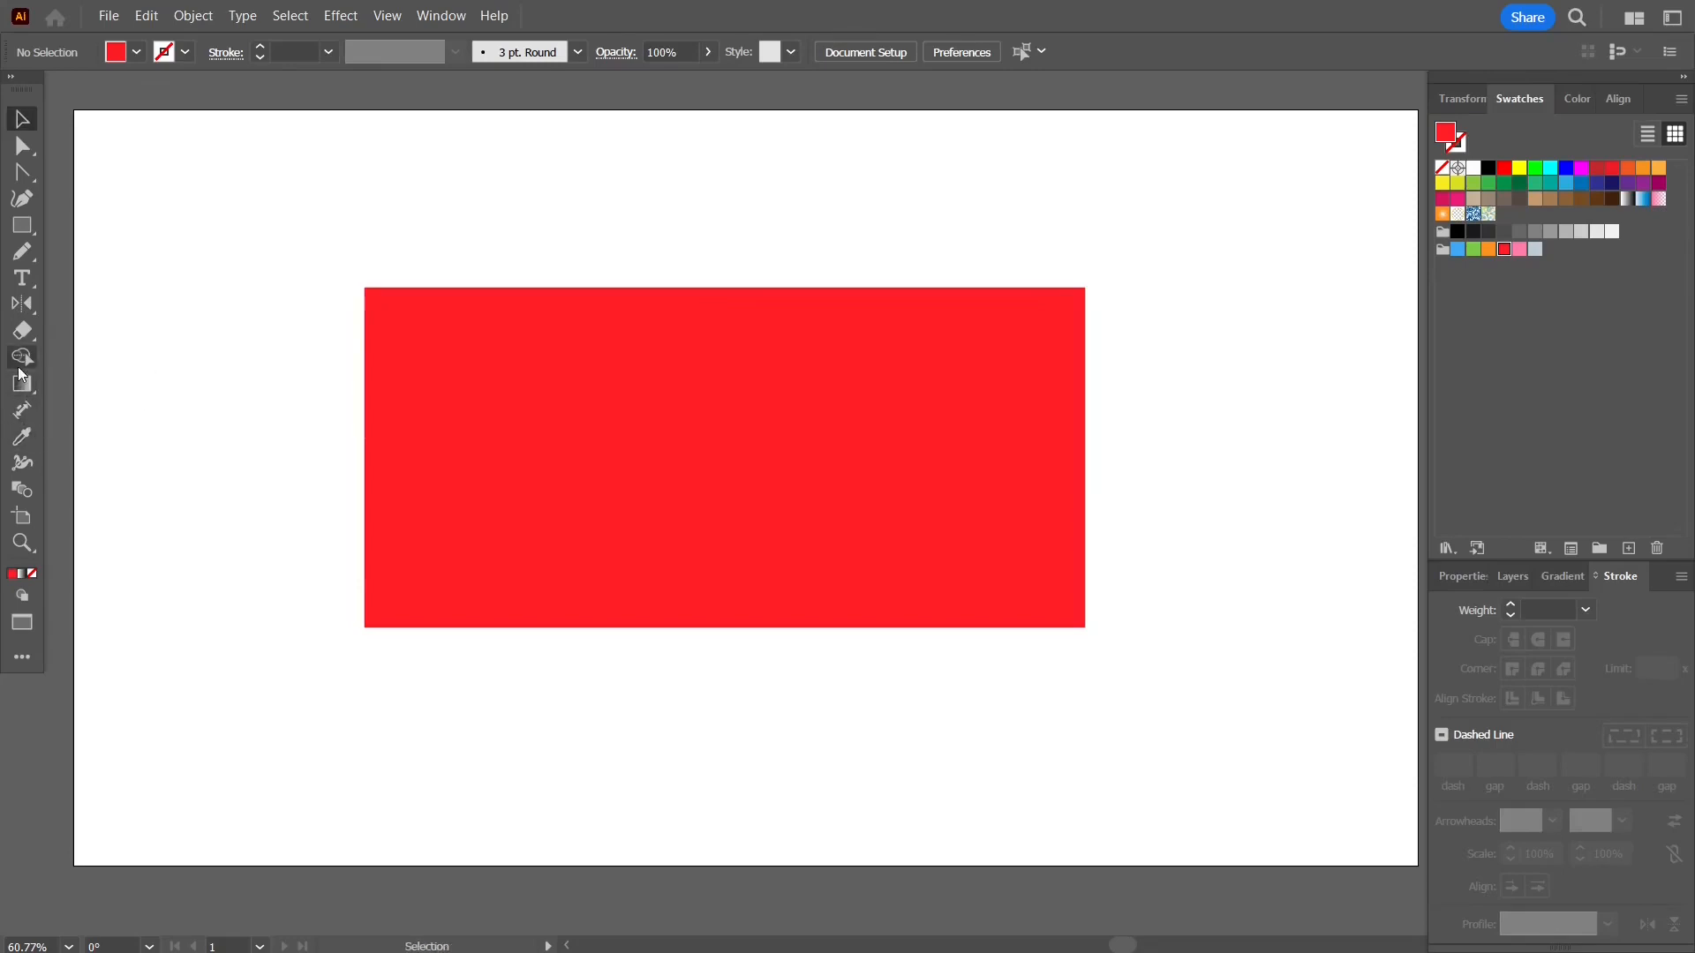
- Move the large red rectangle up and to the right to free space on the left of the artboard
click(22, 332)
key(v)
drag(466, 364, 666, 324)
- Draw a small square and a small rectangle below it in the empty area left of the large rectangle
click(30, 235)
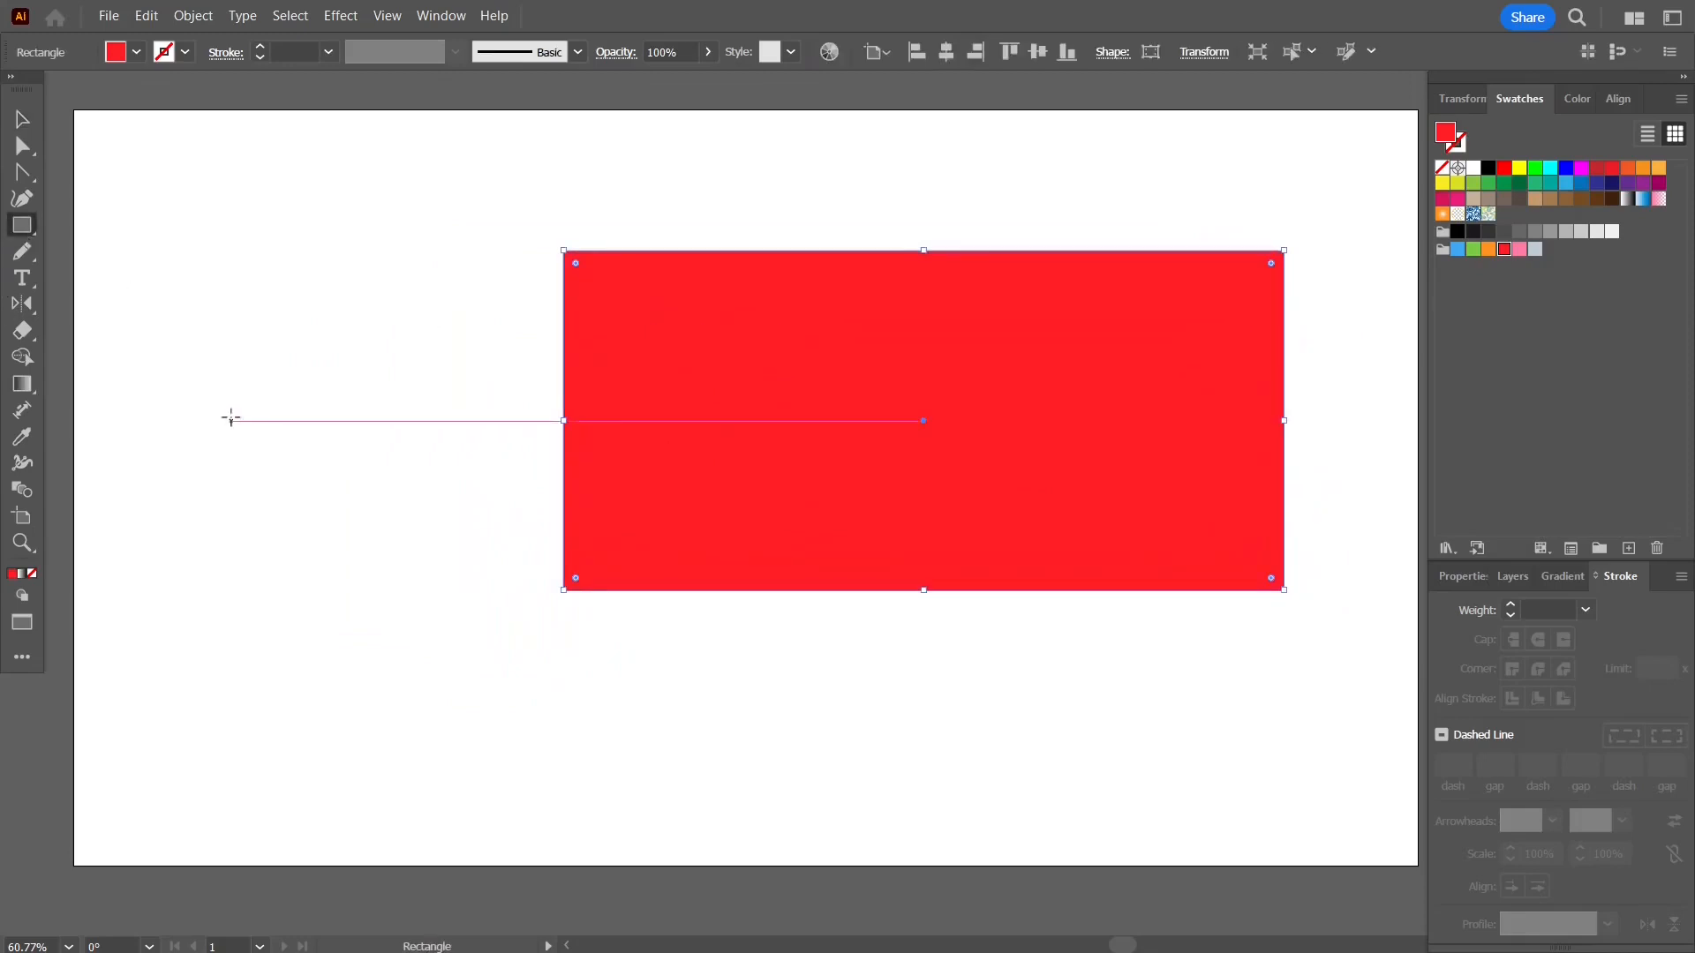
drag(231, 420, 313, 497)
drag(243, 584, 361, 655)
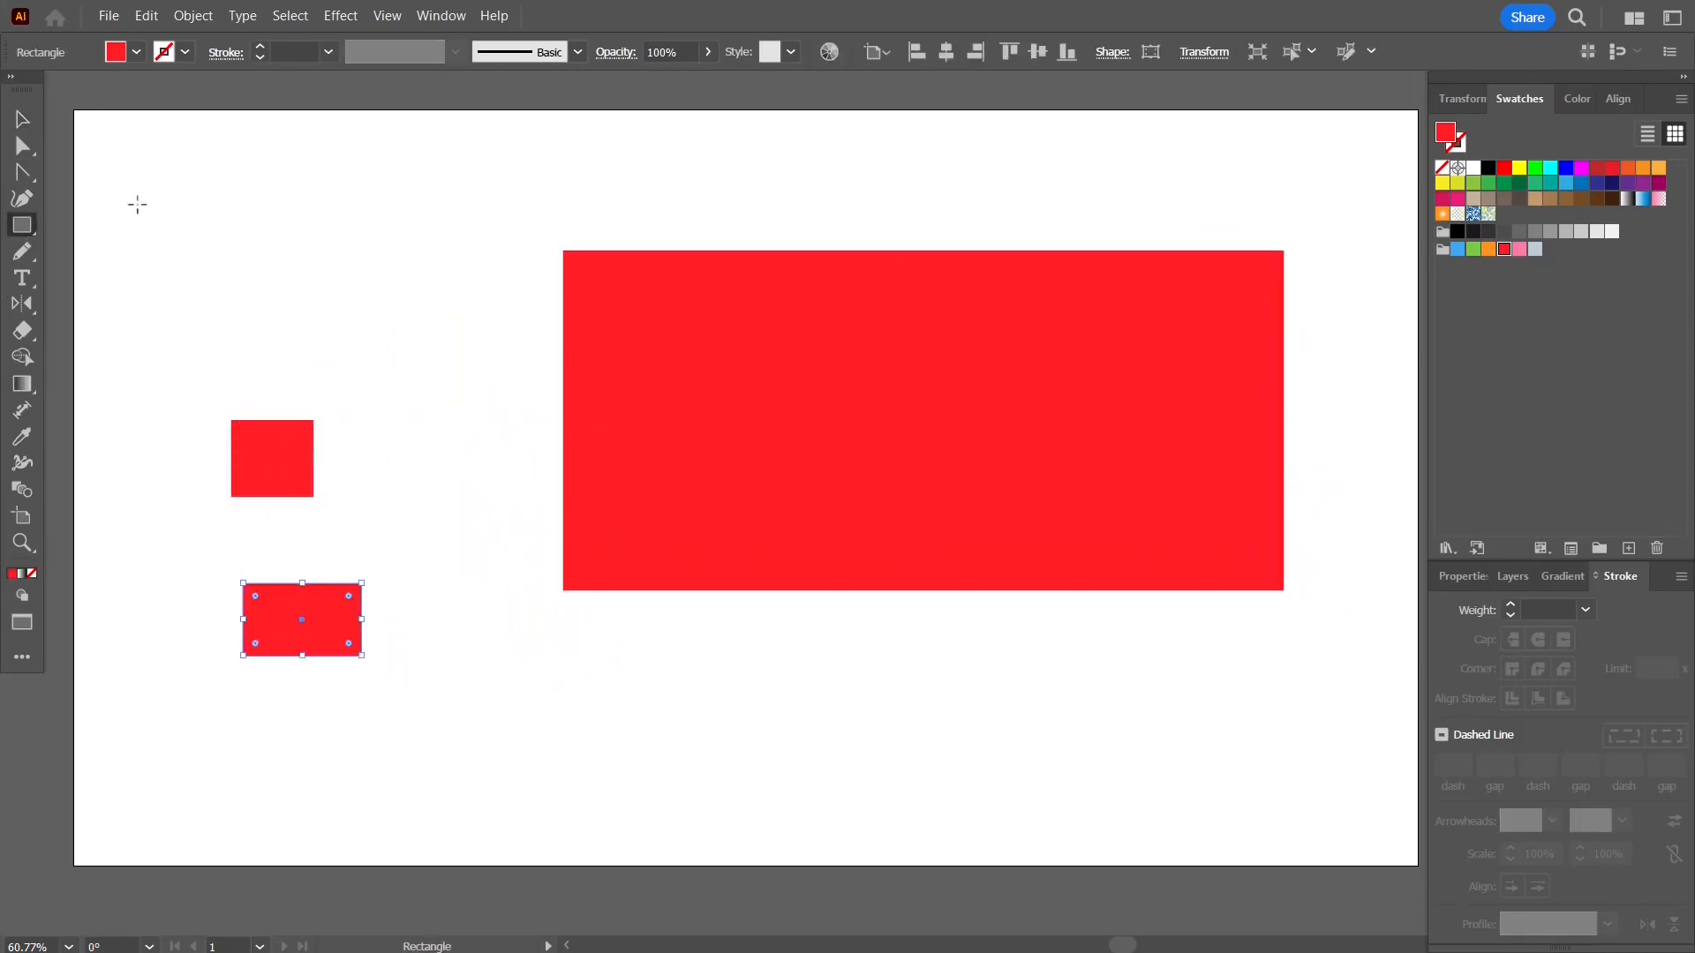
- Reposition each of the three rectangles individually, and move all three together up and to the right
key(v)
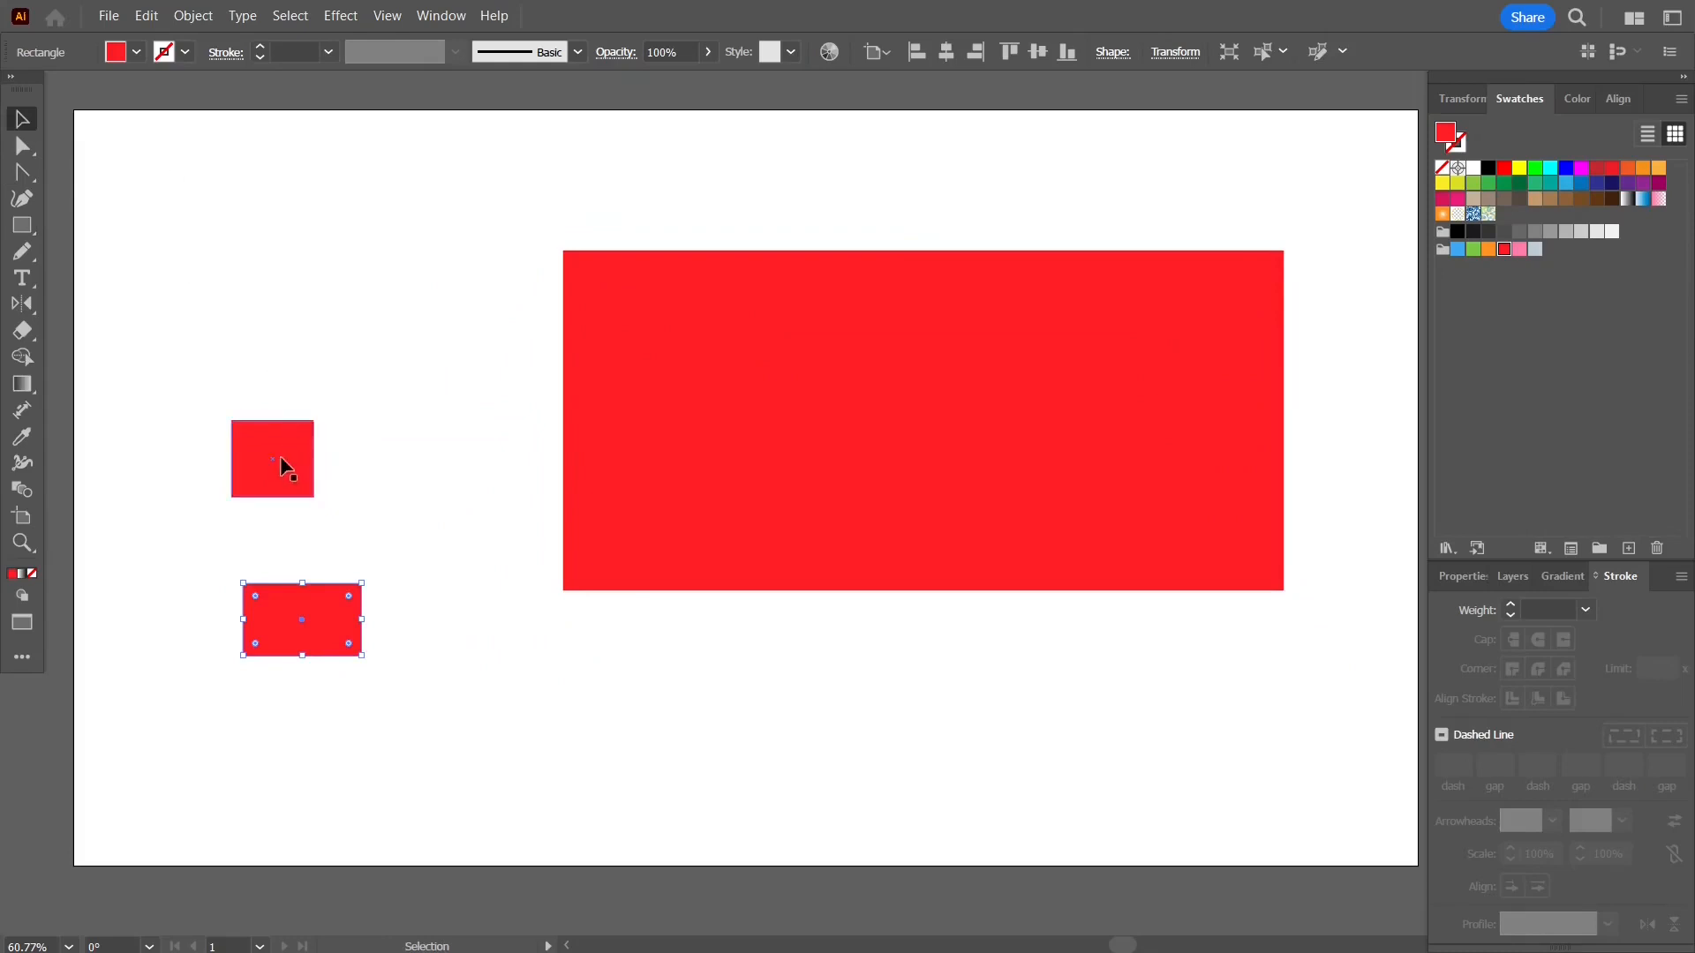
drag(279, 456, 279, 380)
drag(640, 379, 624, 427)
drag(347, 621, 398, 591)
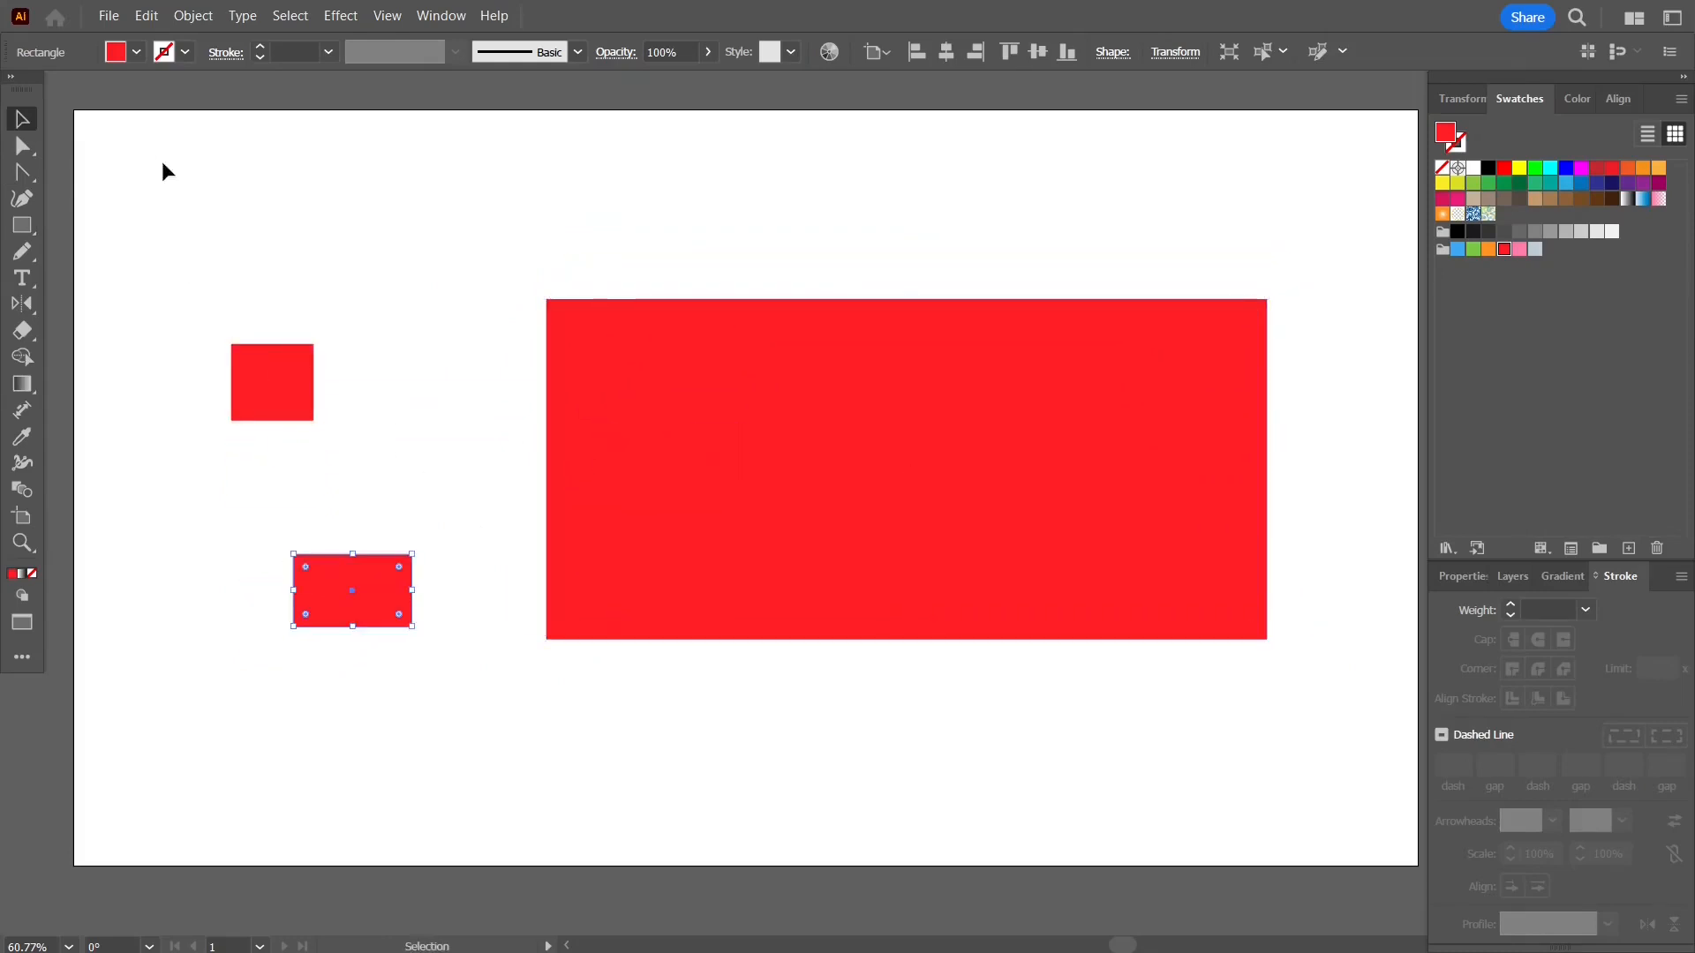
drag(170, 219, 1306, 719)
drag(739, 403, 706, 364)
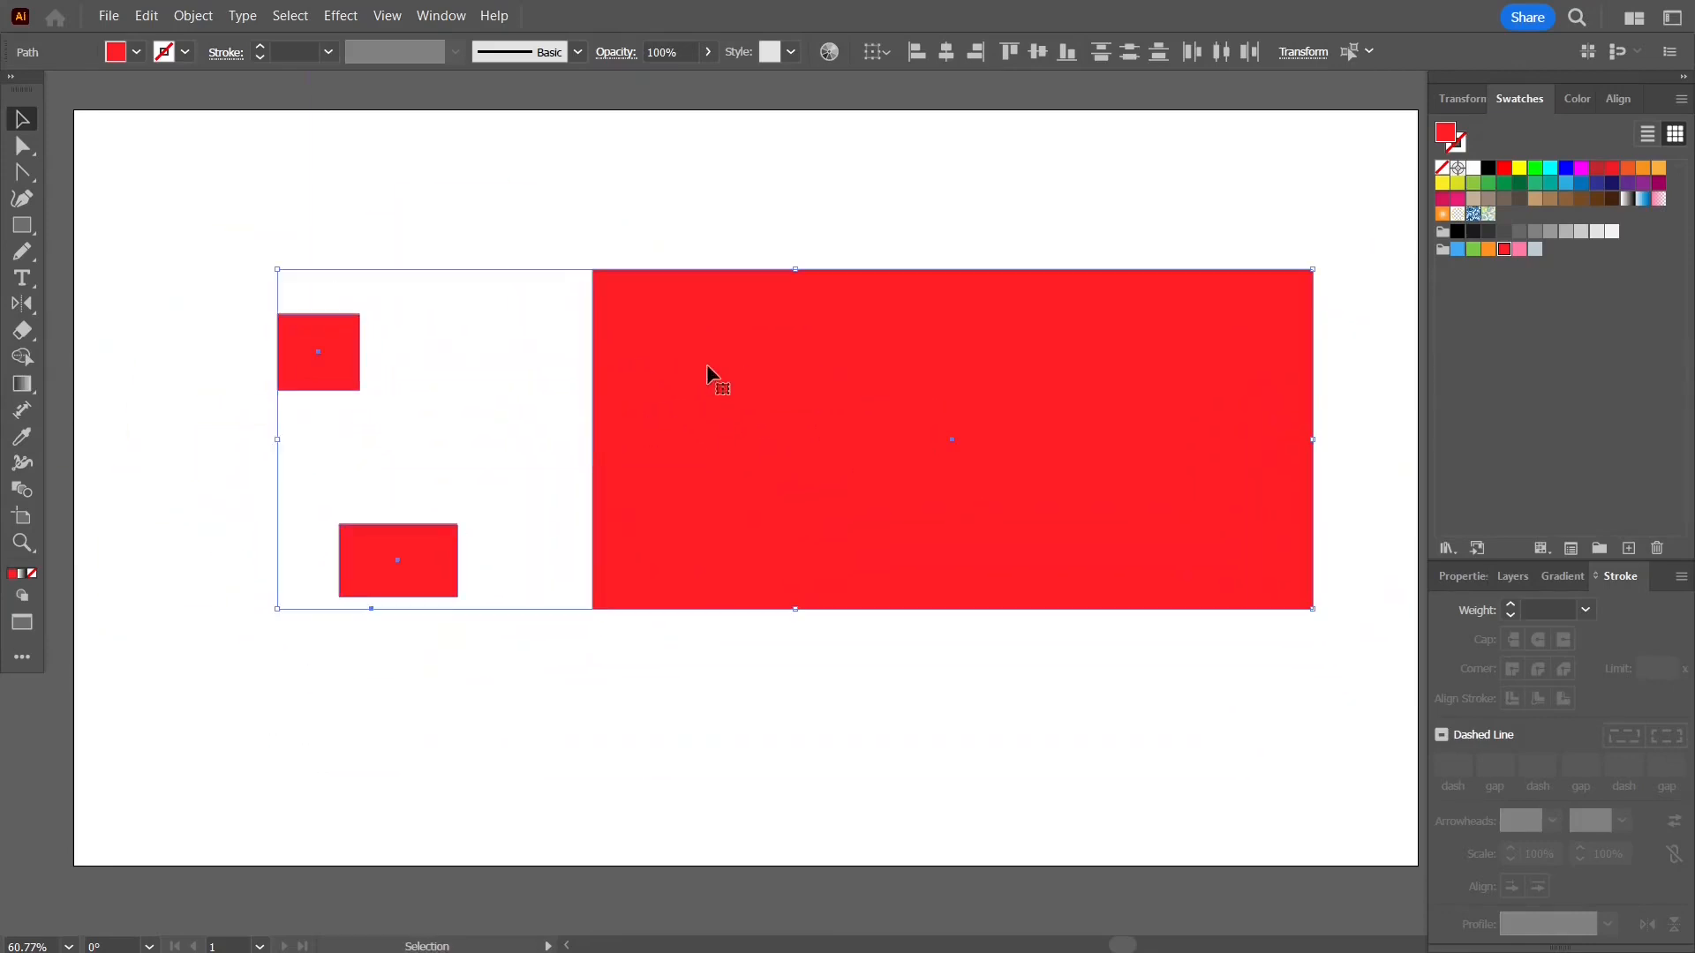
- Delete the two small rectangles and move the large rectangle left to near the artboard's centre
click(346, 431)
drag(304, 337, 252, 353)
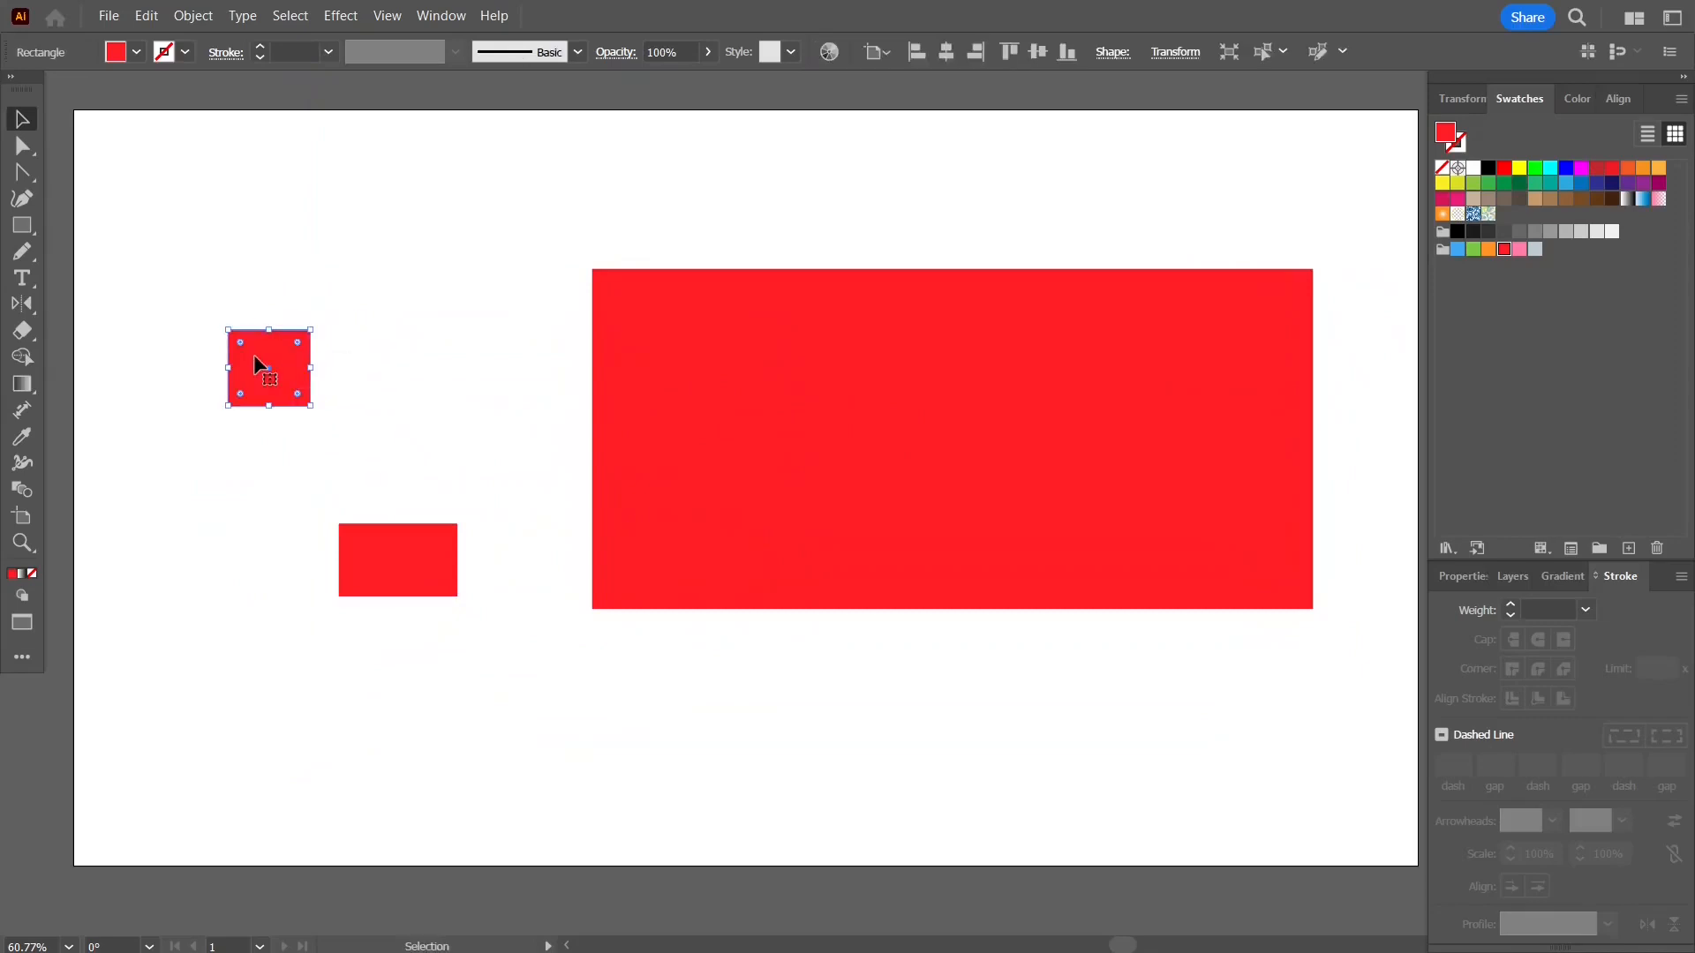
key(Delete)
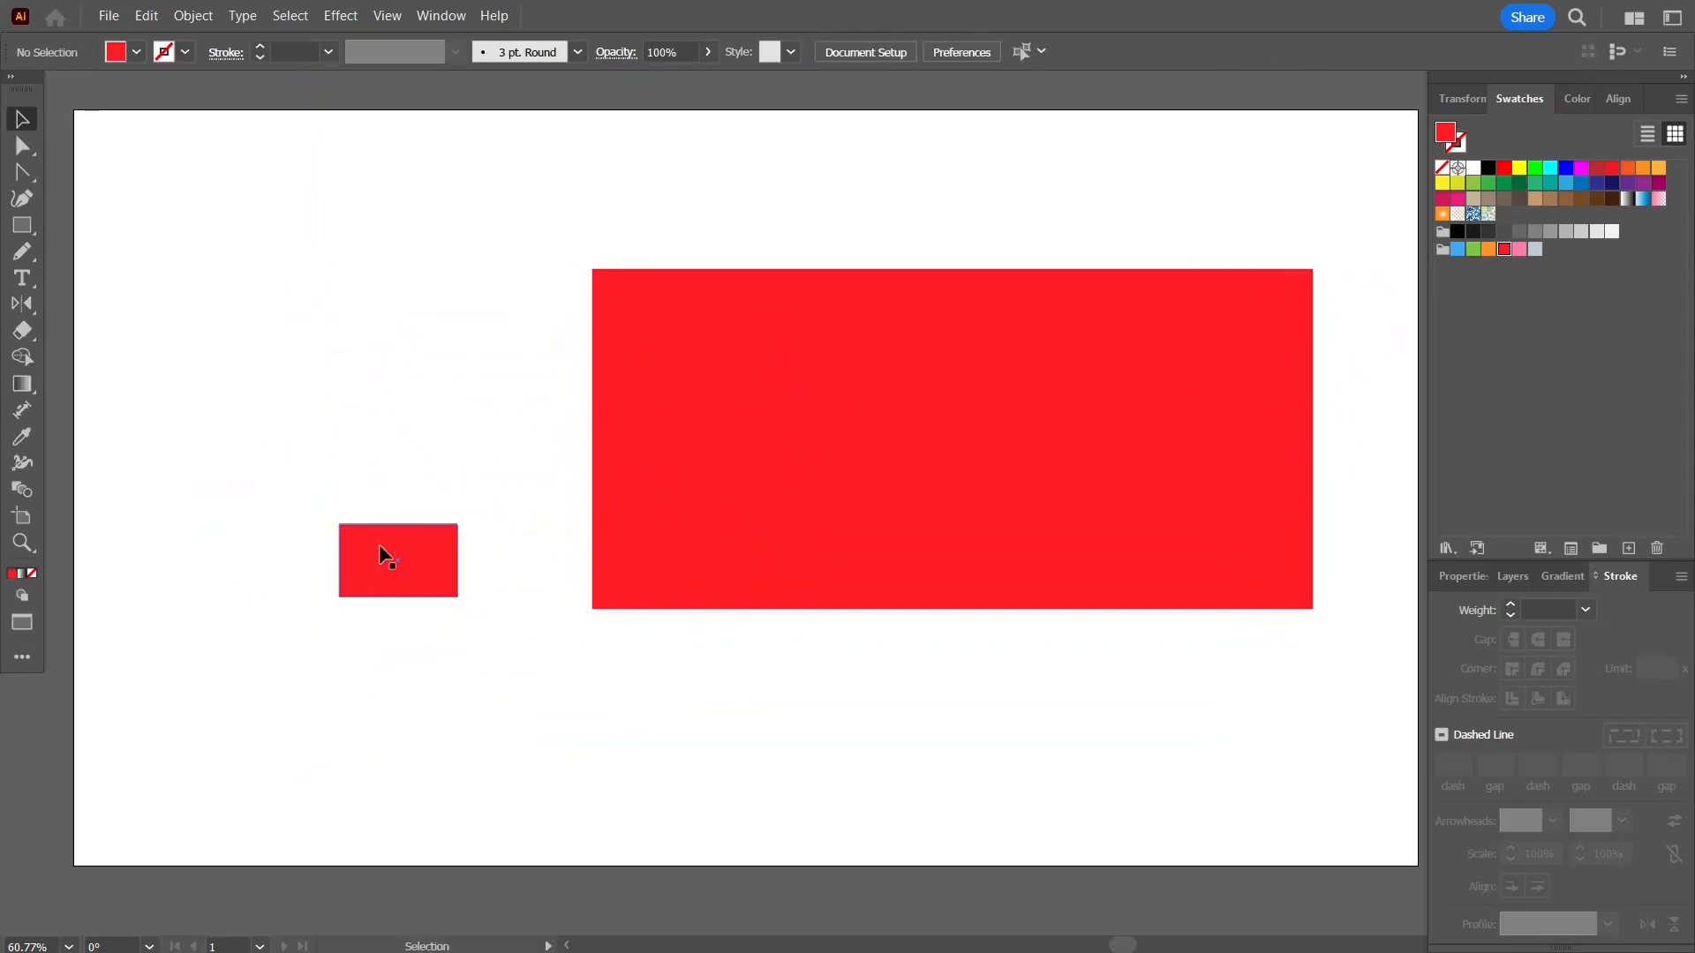
drag(823, 409, 661, 426)
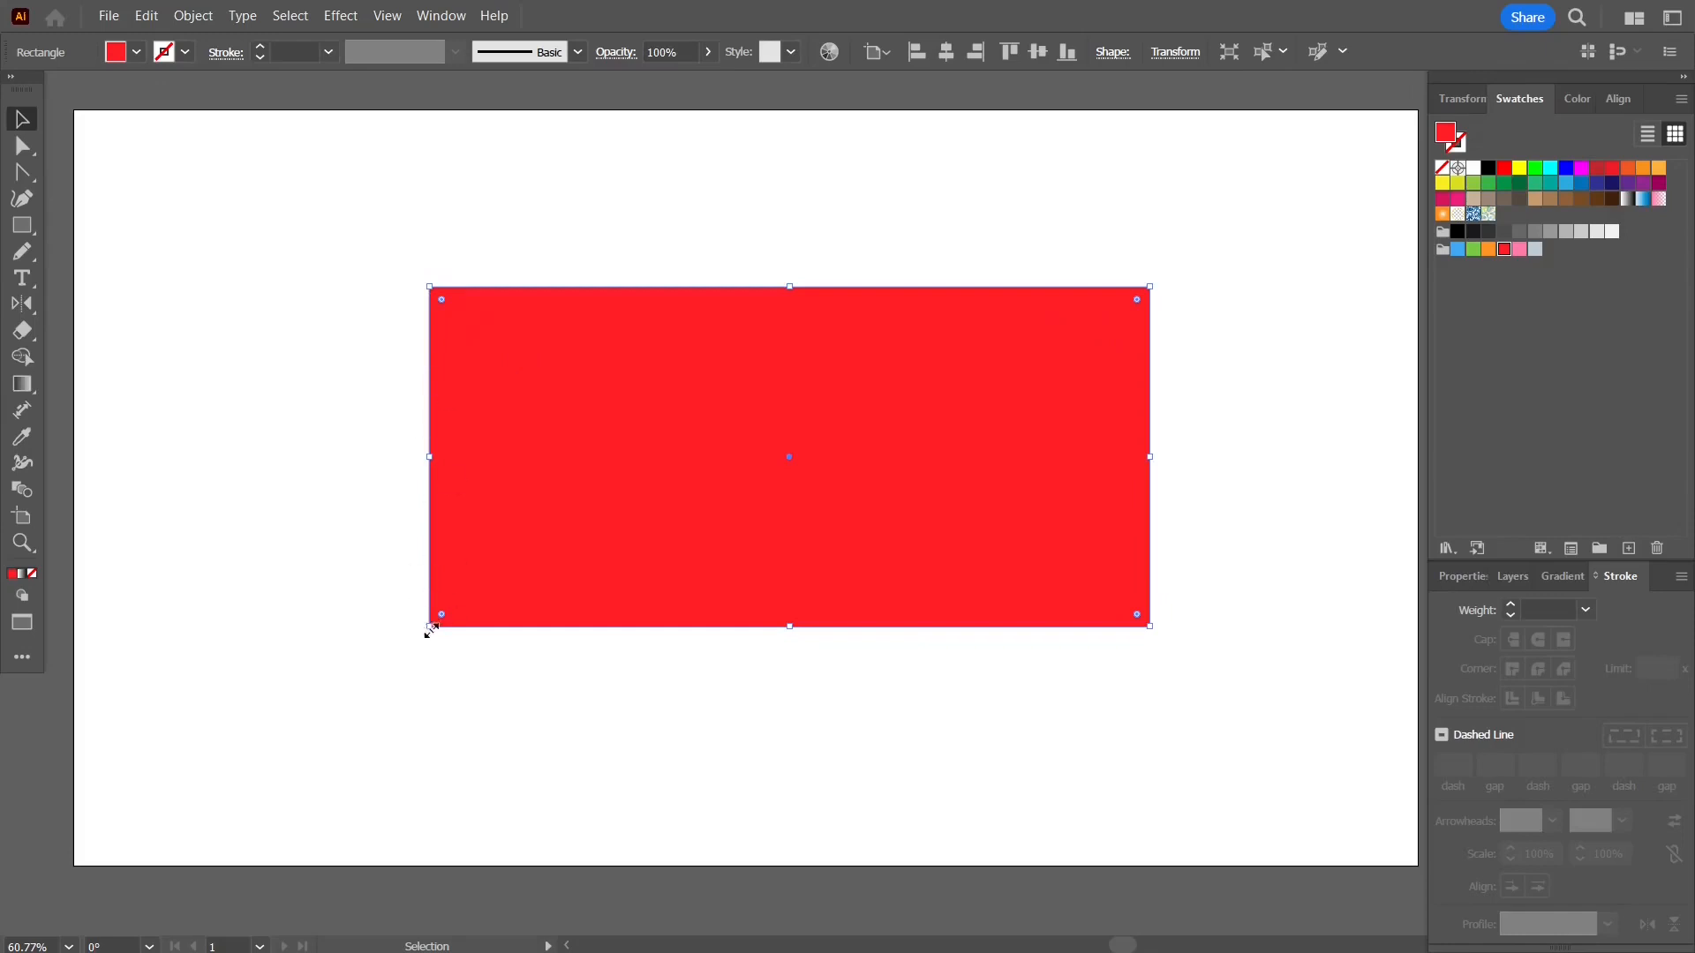
- Scale the rectangle down proportionally from its lower-left corner and resize it about its centre to about 634 by 299 px
drag(430, 627, 503, 592)
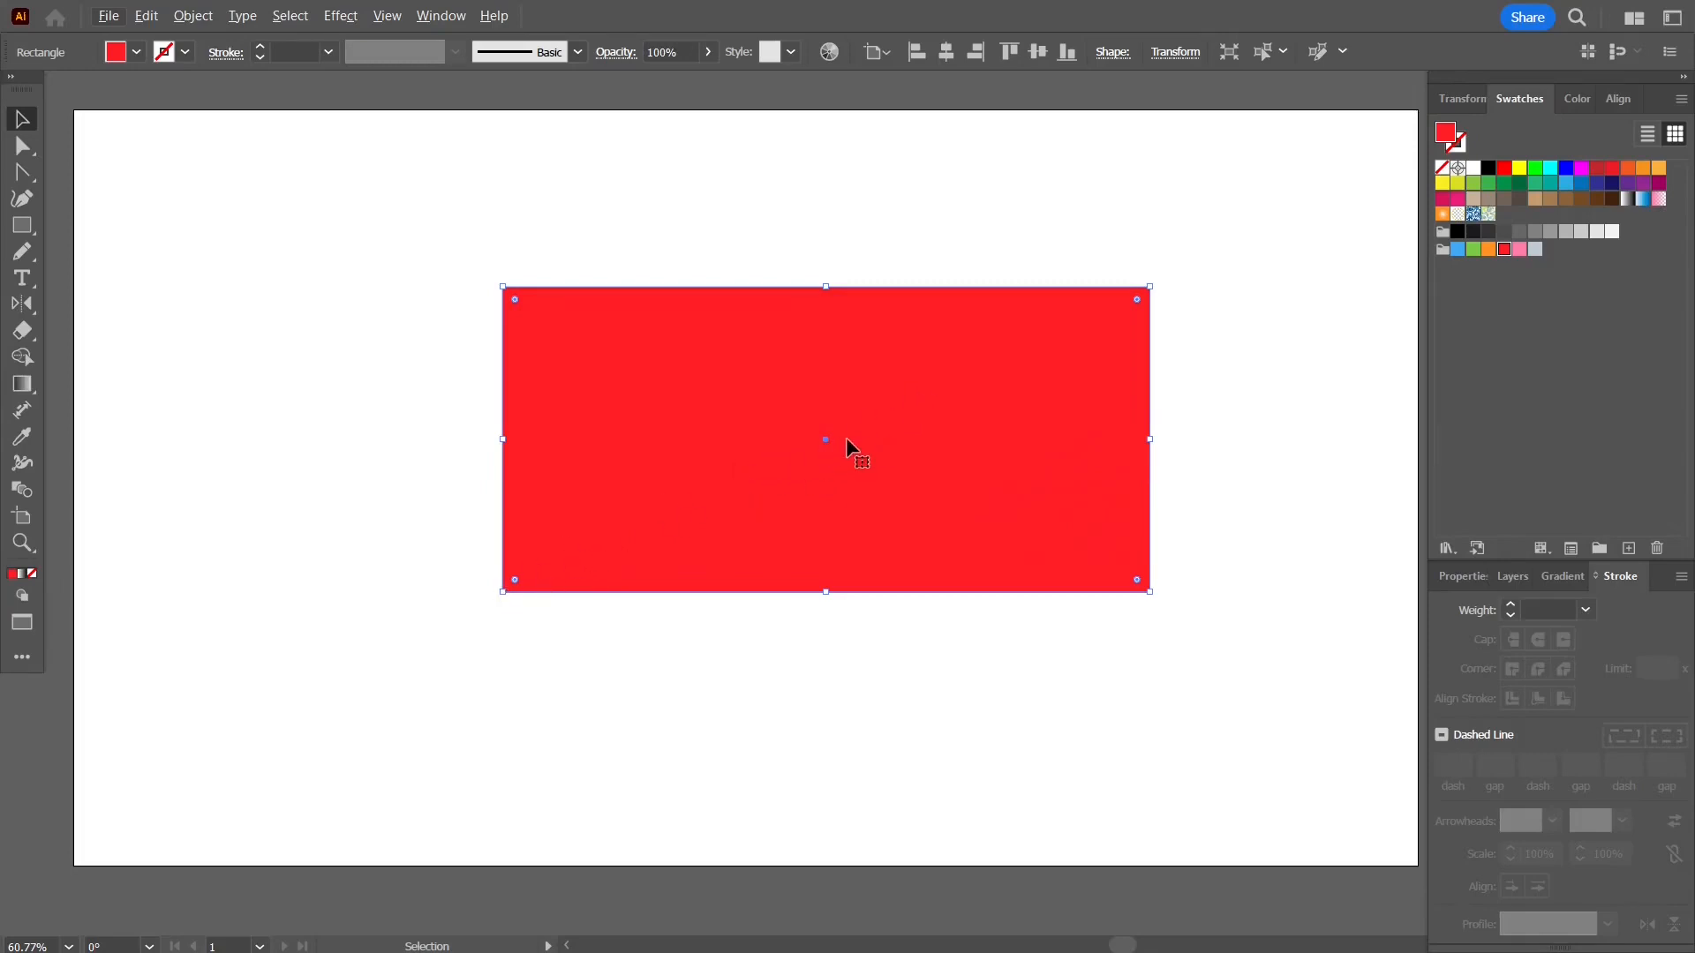
mouse_move(503, 591)
mouse_down()
mouse_move(380, 671)
mouse_move(545, 582)
mouse_move(411, 671)
mouse_move(662, 643)
mouse_move(665, 455)
mouse_move(647, 654)
mouse_move(397, 662)
mouse_move(437, 662)
mouse_move(465, 645)
mouse_move(405, 673)
mouse_move(564, 582)
mouse_move(442, 666)
mouse_move(565, 596)
mouse_move(432, 666)
mouse_move(560, 594)
mouse_move(465, 651)
mouse_move(526, 594)
mouse_move(416, 655)
mouse_move(507, 610)
mouse_move(387, 689)
mouse_move(495, 624)
mouse_up()
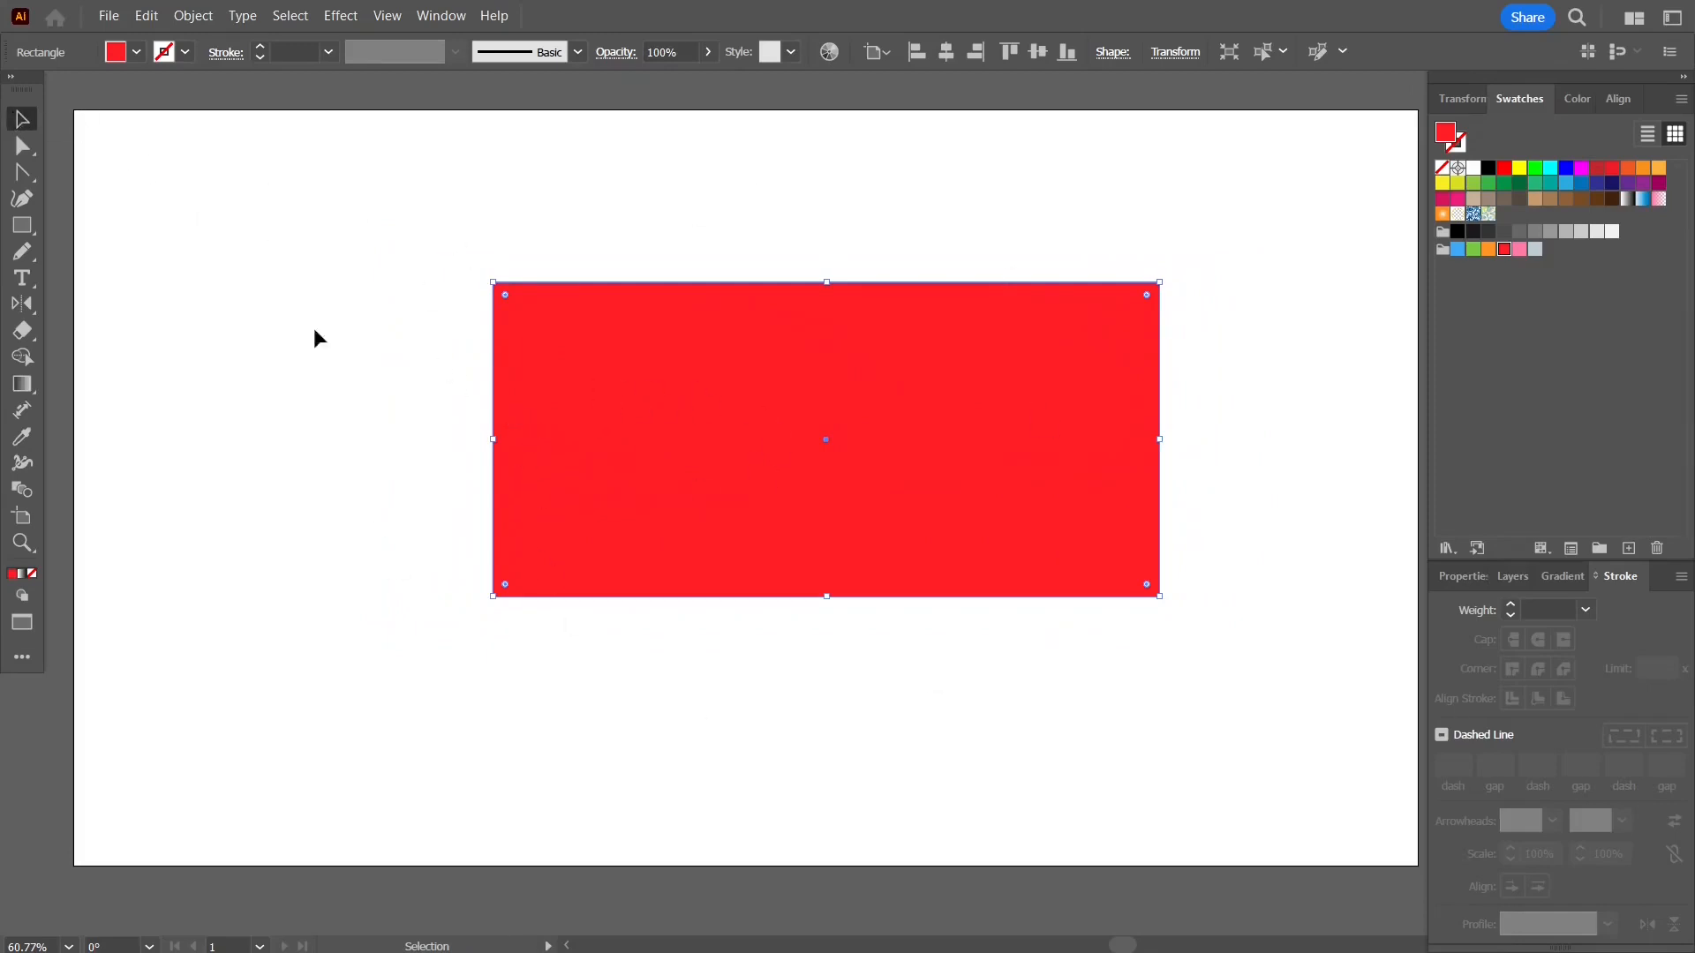
- Try rotating the rectangle freehand by its upper-left corner and undo the rotation
click(395, 361)
click(548, 358)
mouse_move(487, 274)
mouse_down()
mouse_move(468, 450)
mouse_move(636, 750)
mouse_move(479, 563)
mouse_move(503, 314)
mouse_move(624, 194)
mouse_move(447, 446)
mouse_move(809, 812)
mouse_move(1070, 295)
mouse_move(912, 771)
mouse_move(389, 401)
mouse_move(464, 253)
mouse_up()
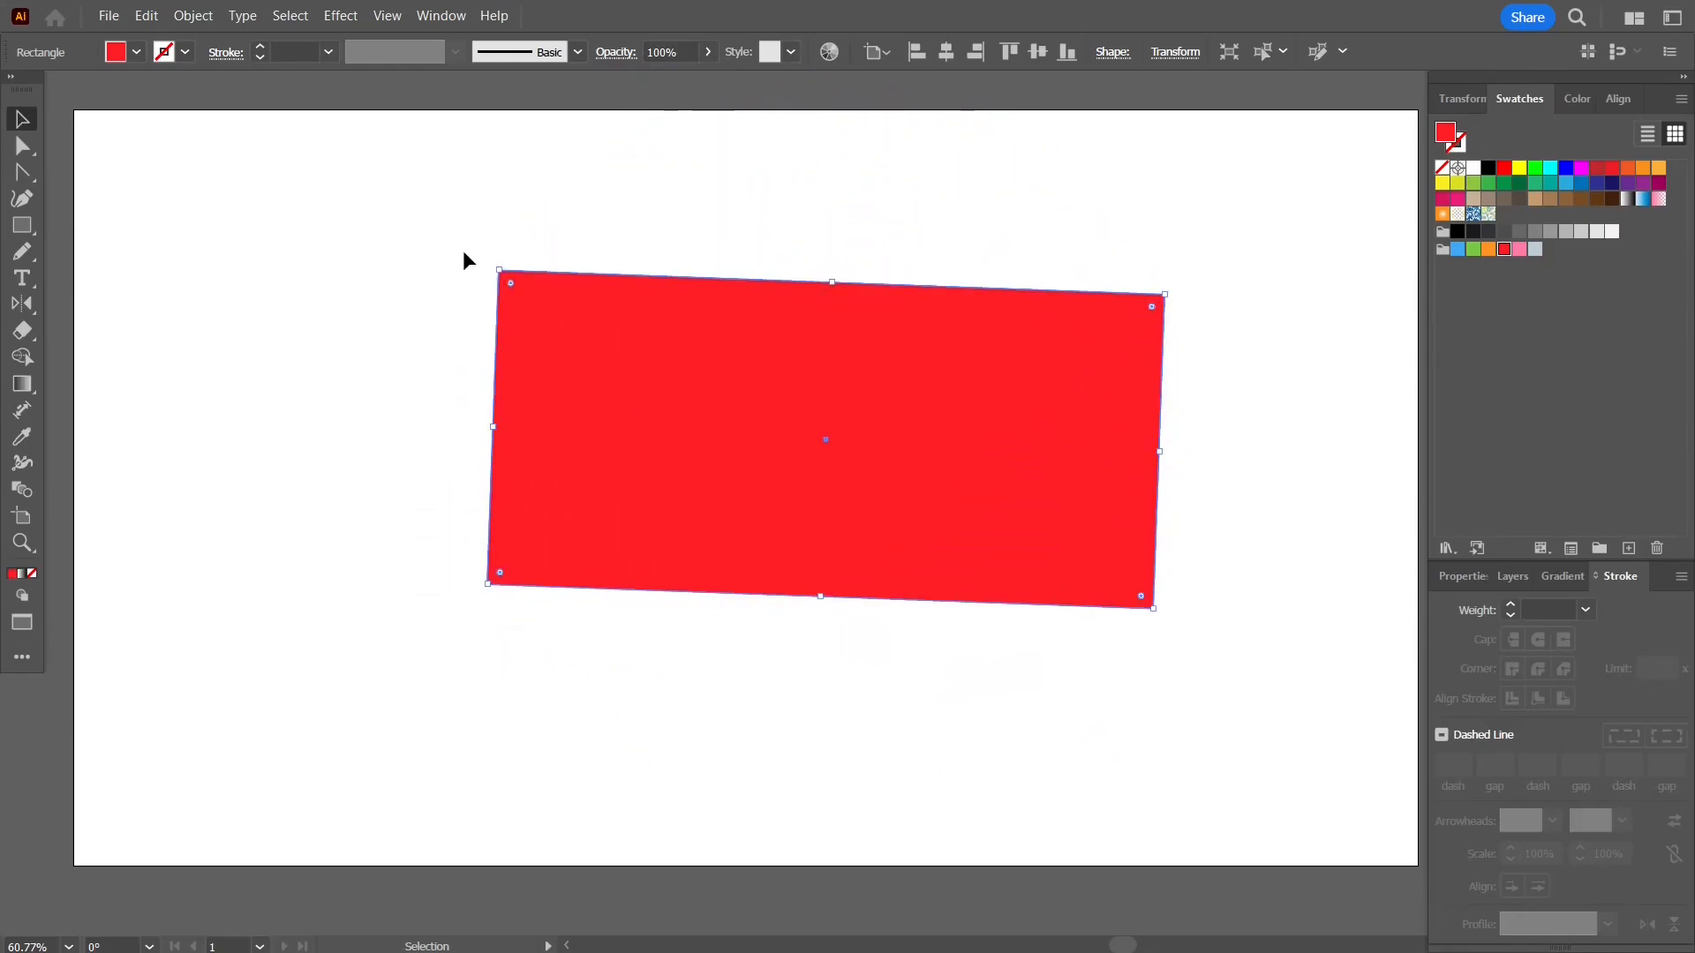
key(ctrl+z)
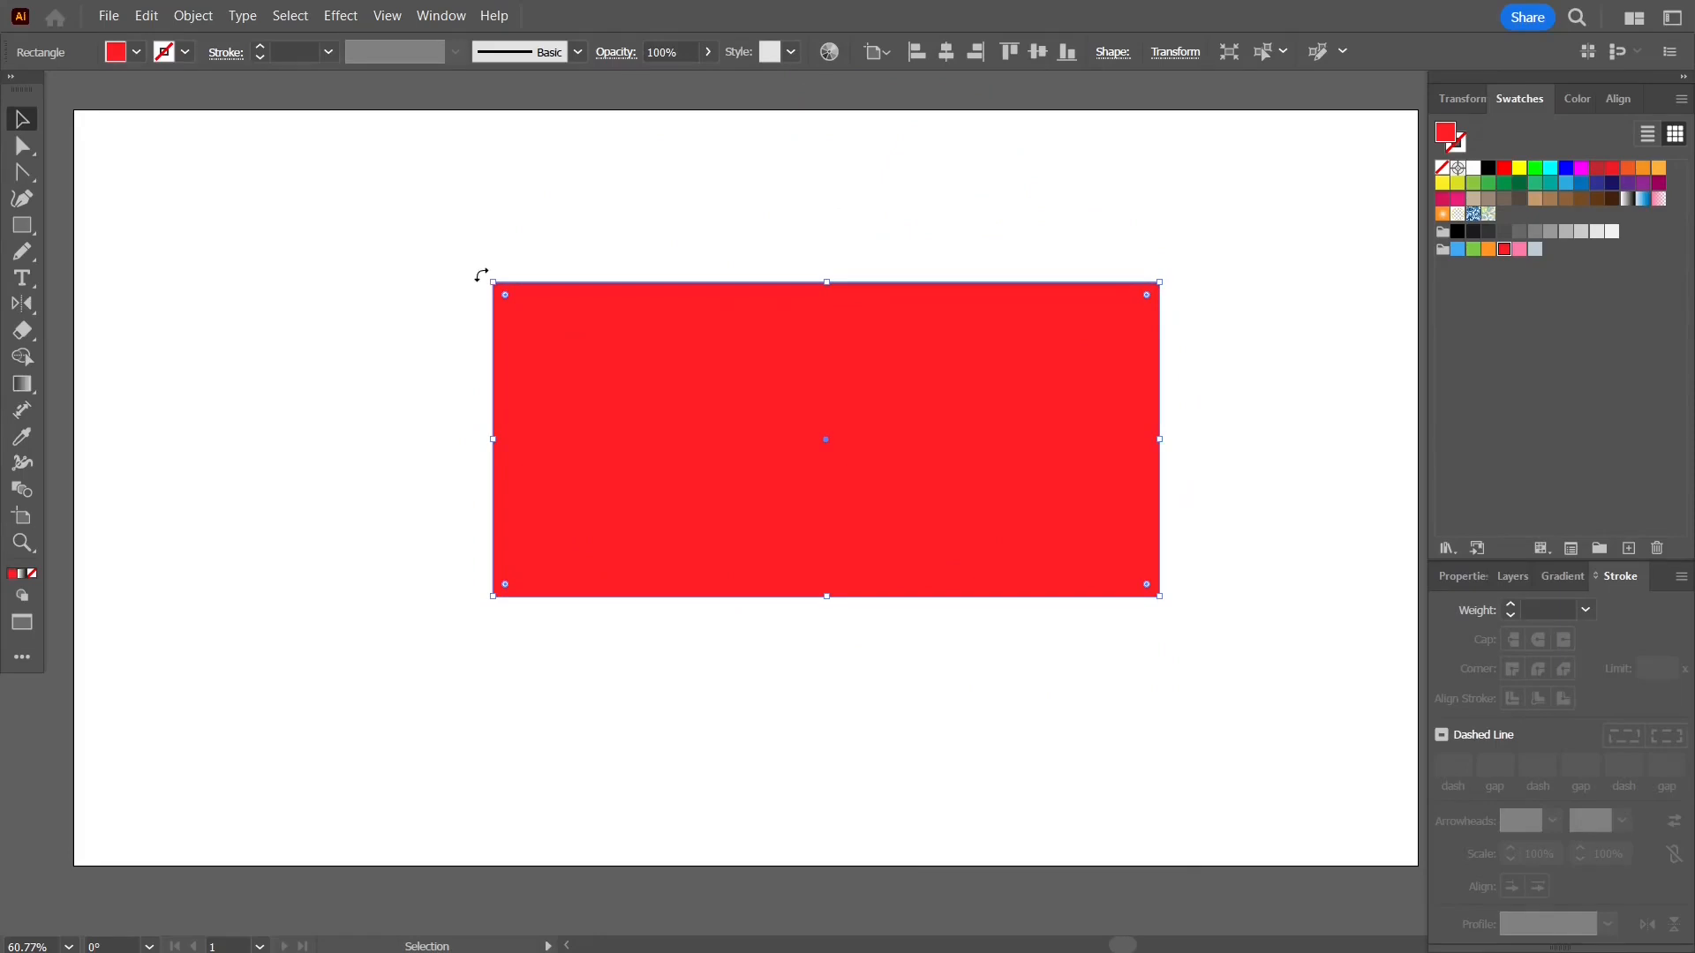
drag(485, 275, 483, 322)
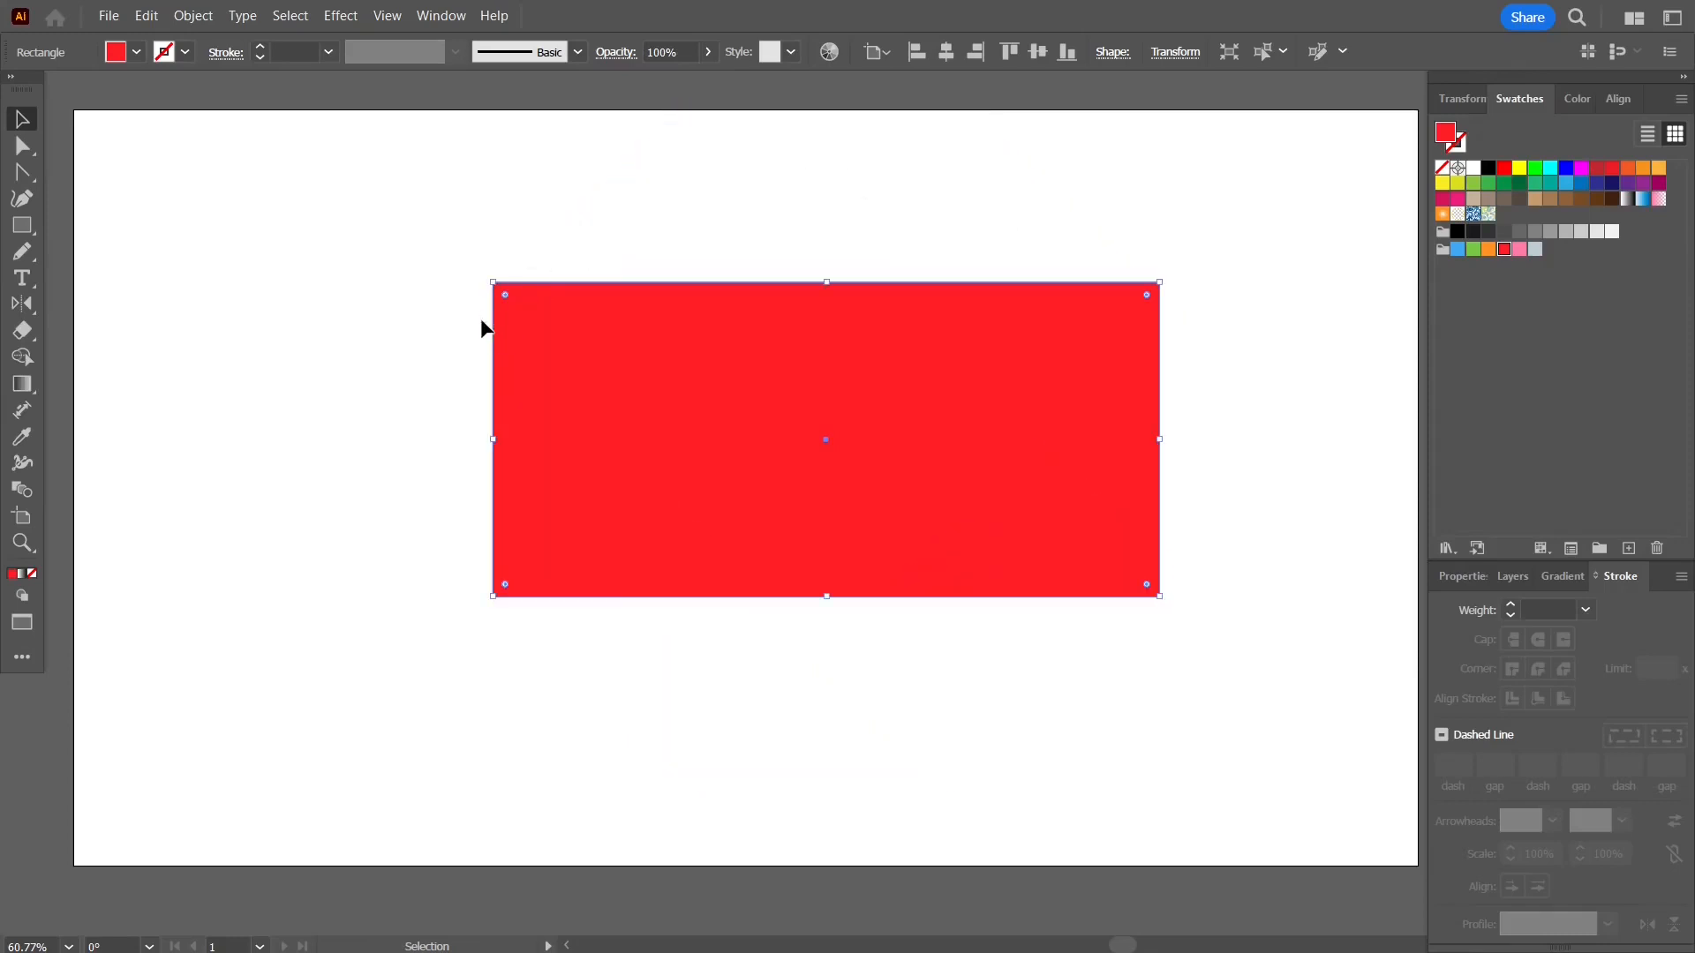
- Rotate the rectangle by exactly 20° and undo that rotation
click(290, 235)
click(563, 329)
click(1455, 101)
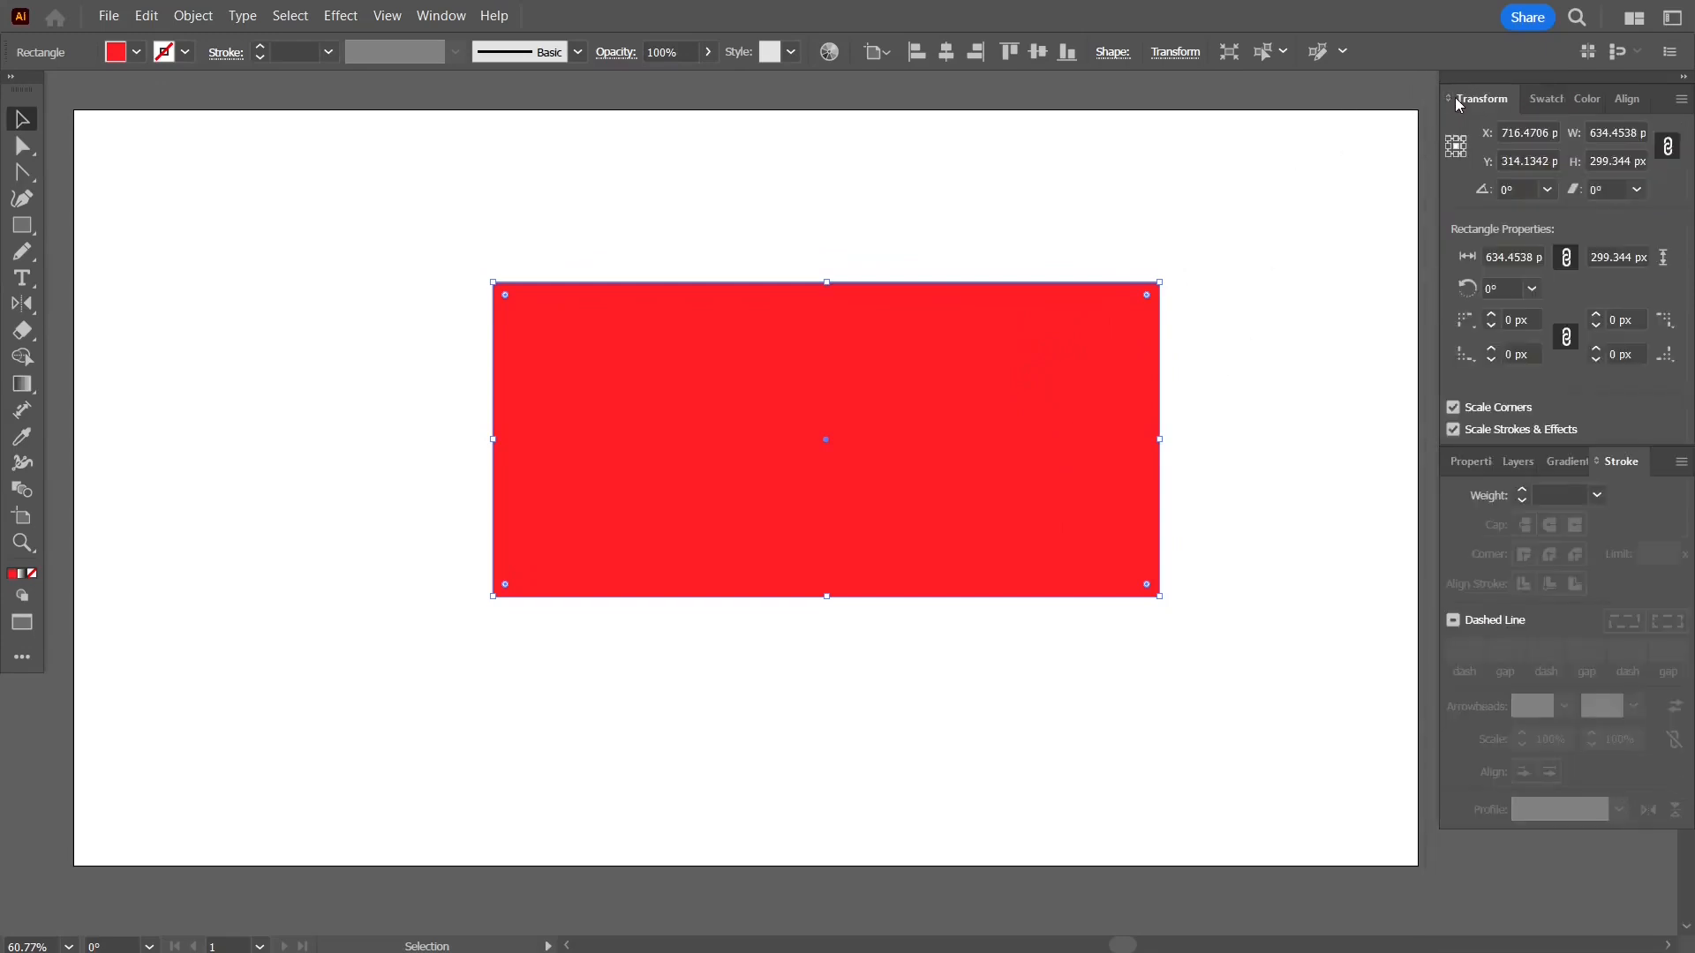
click(1534, 184)
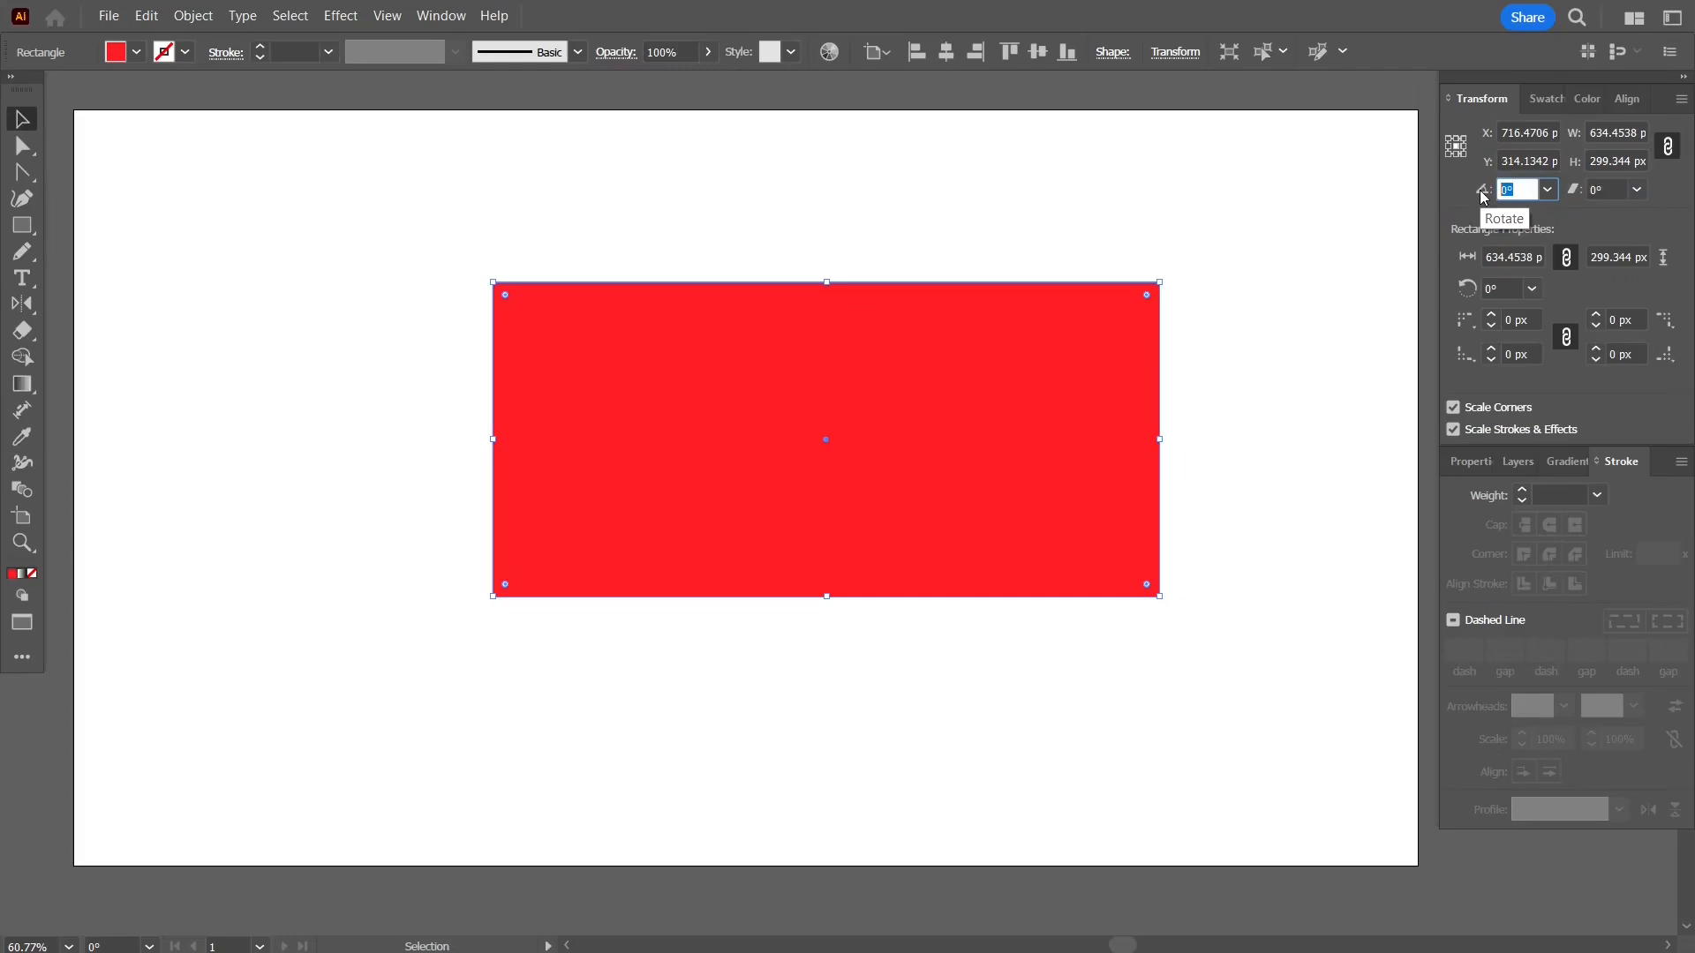
text(20)
key(Return)
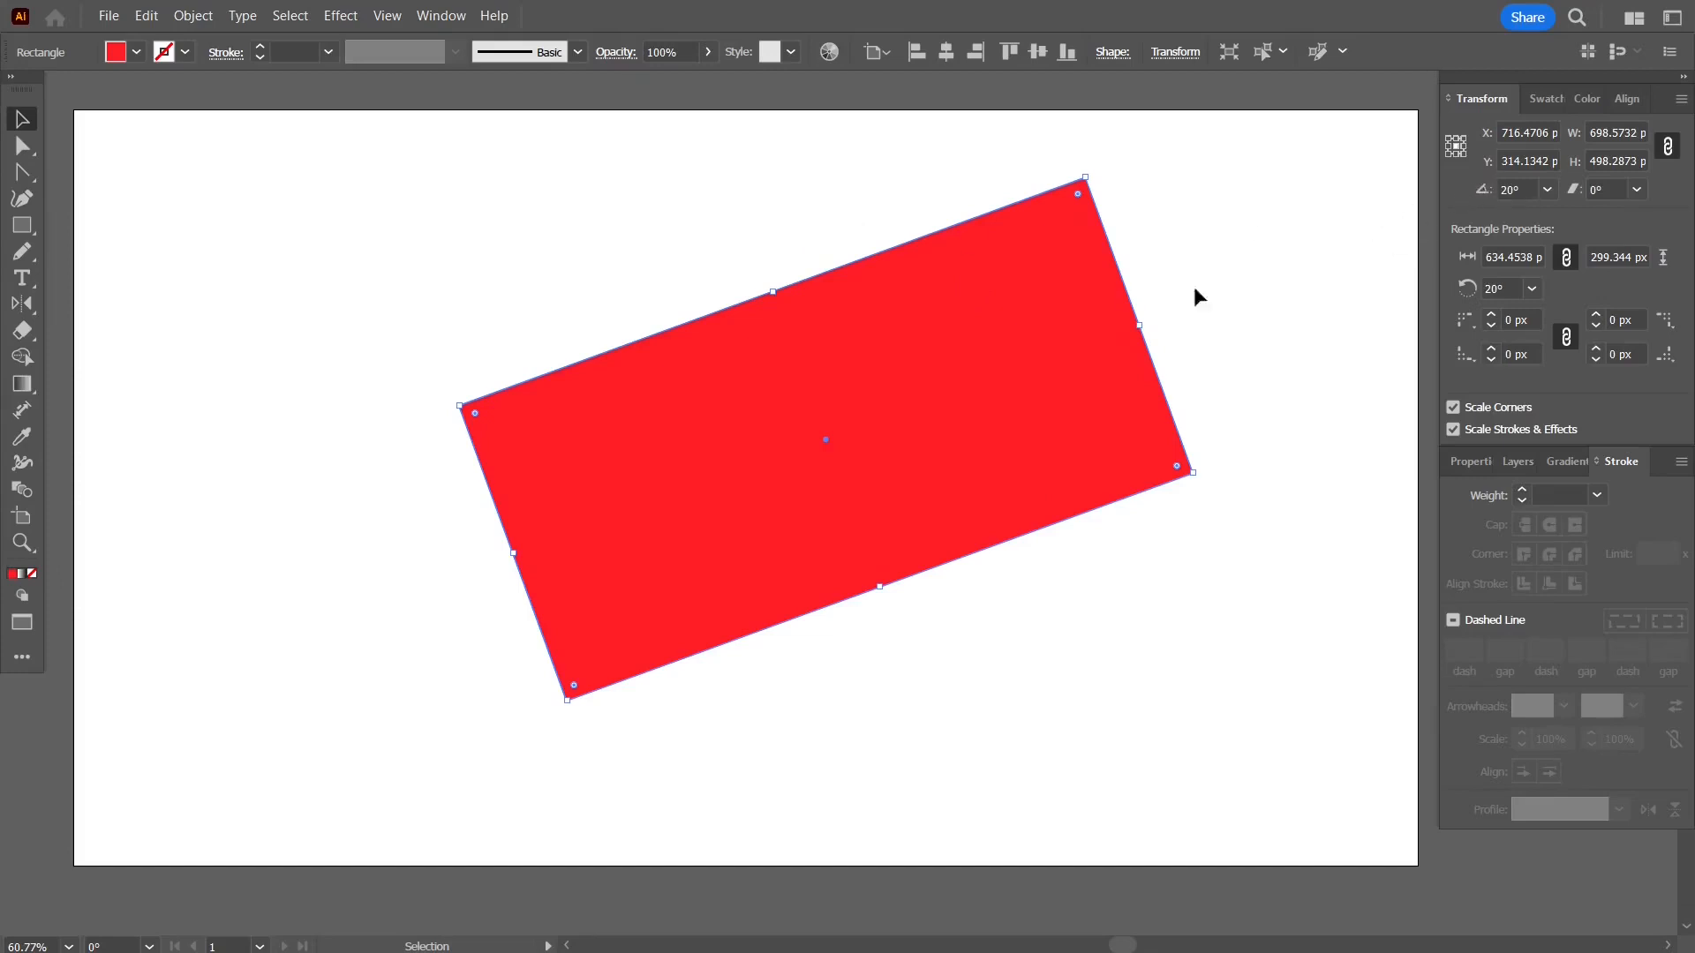
key(ctrl+z)
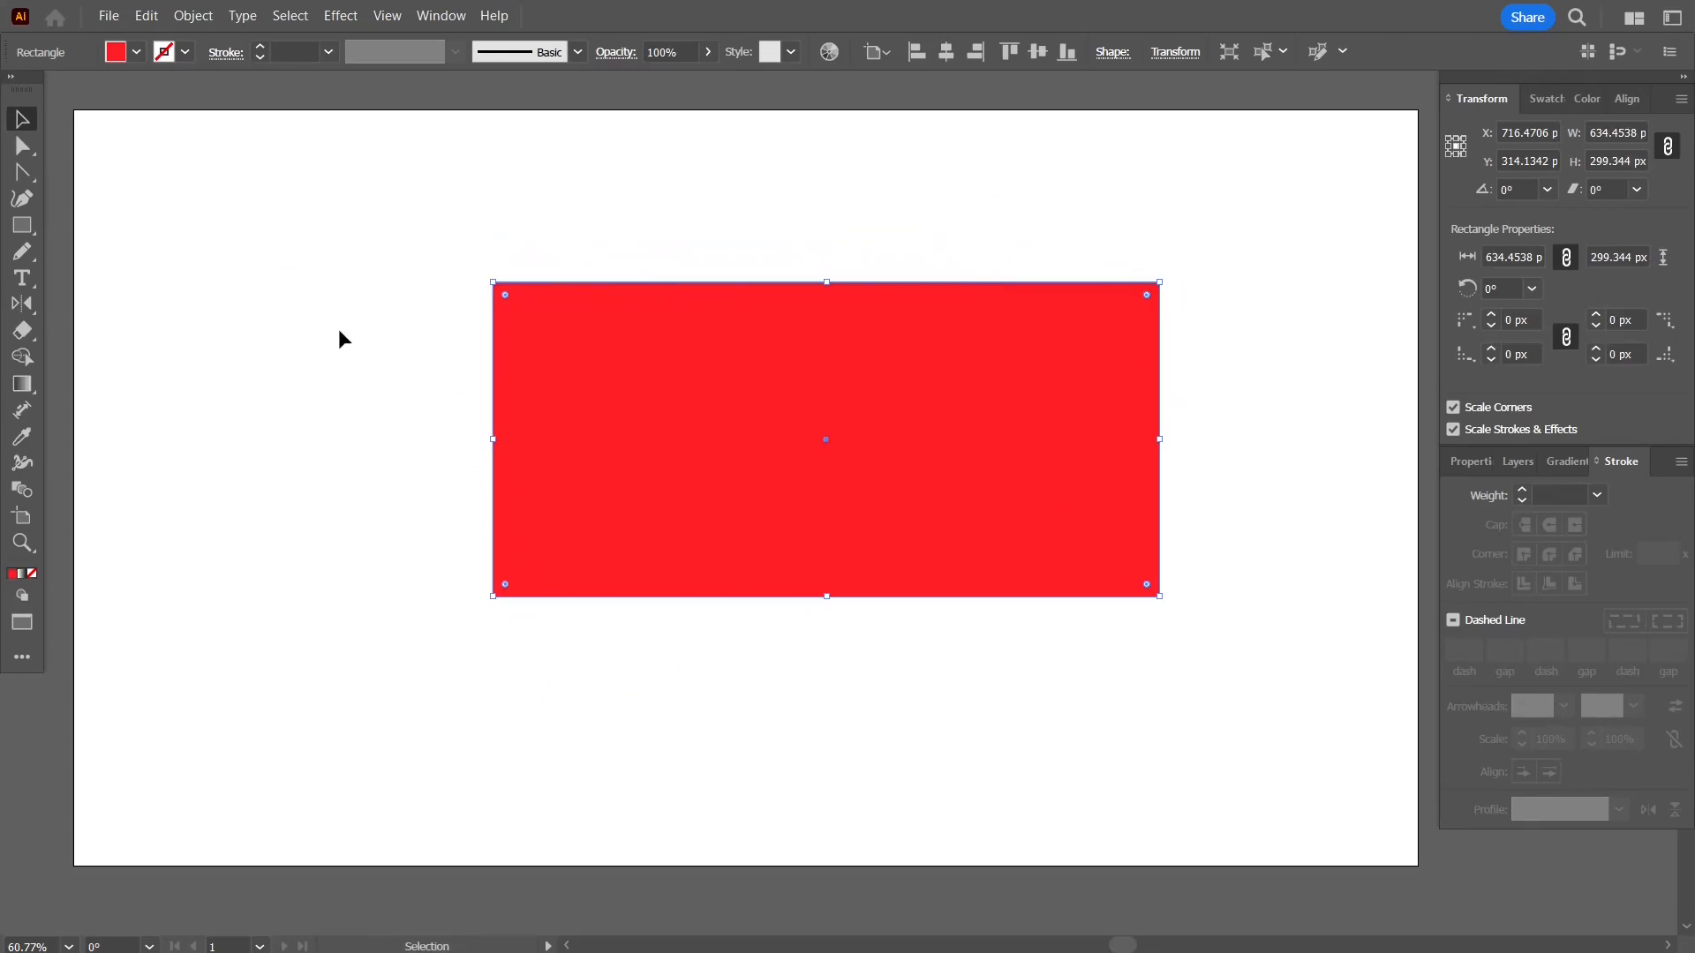
- Round all four corners of the rectangle to a radius of about 18 px
click(444, 309)
click(510, 318)
mouse_move(507, 295)
mouse_down()
mouse_move(538, 315)
mouse_move(484, 273)
mouse_up()
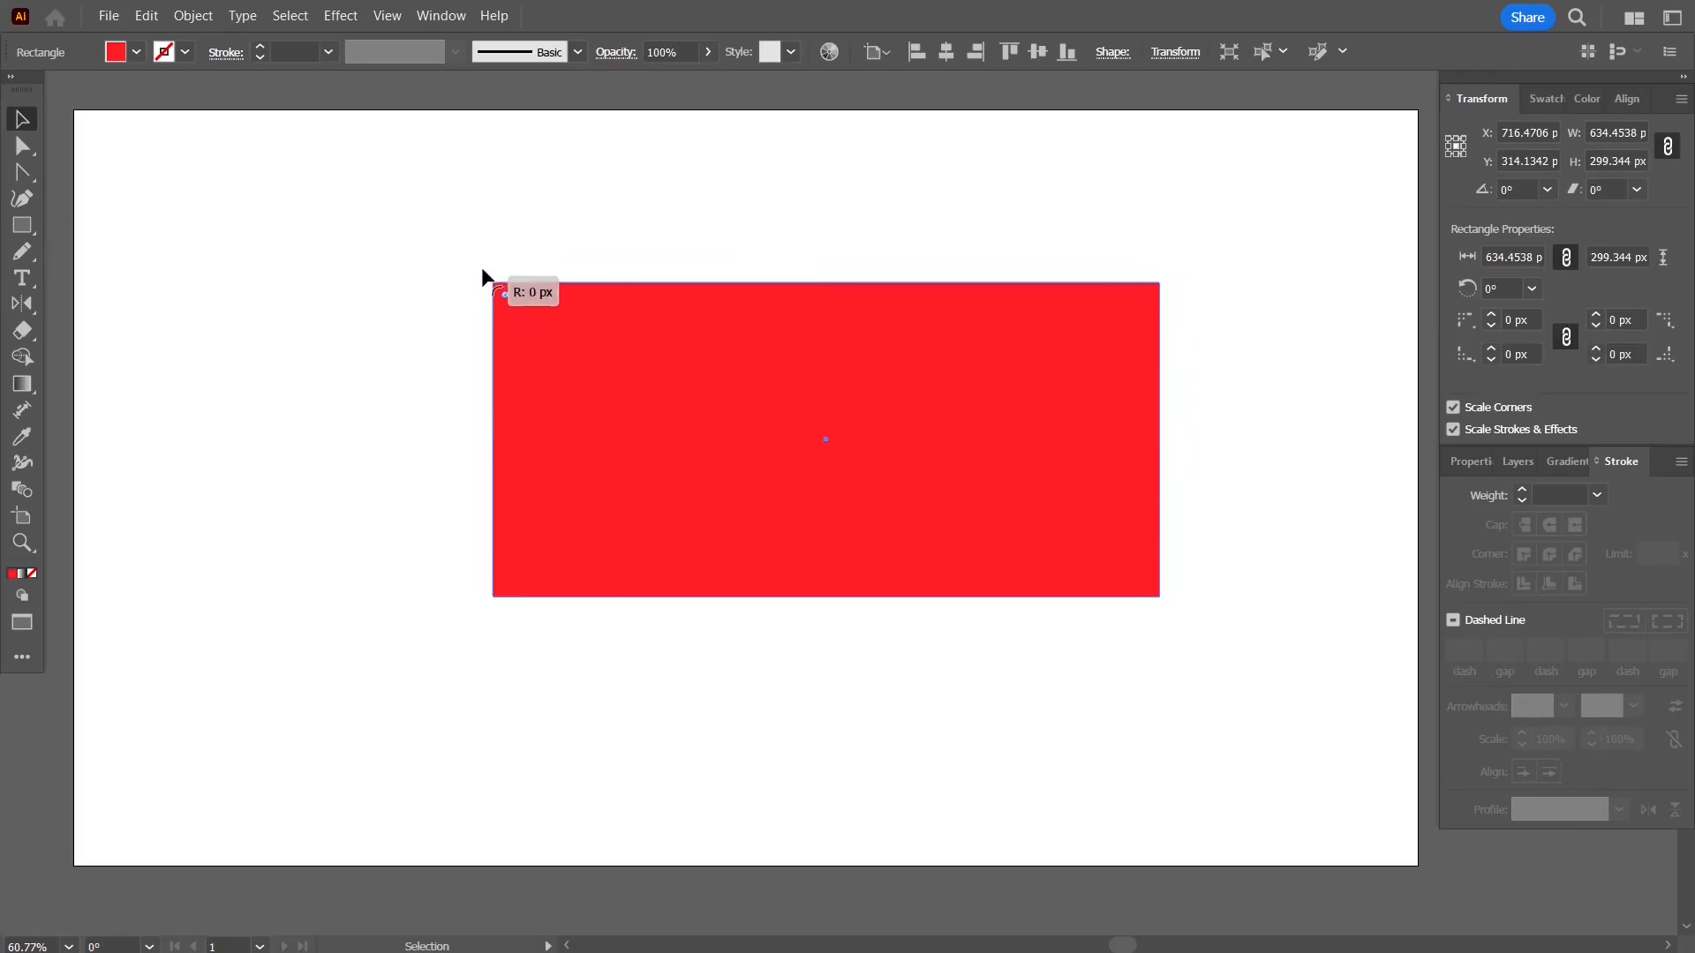
drag(406, 206, 511, 297)
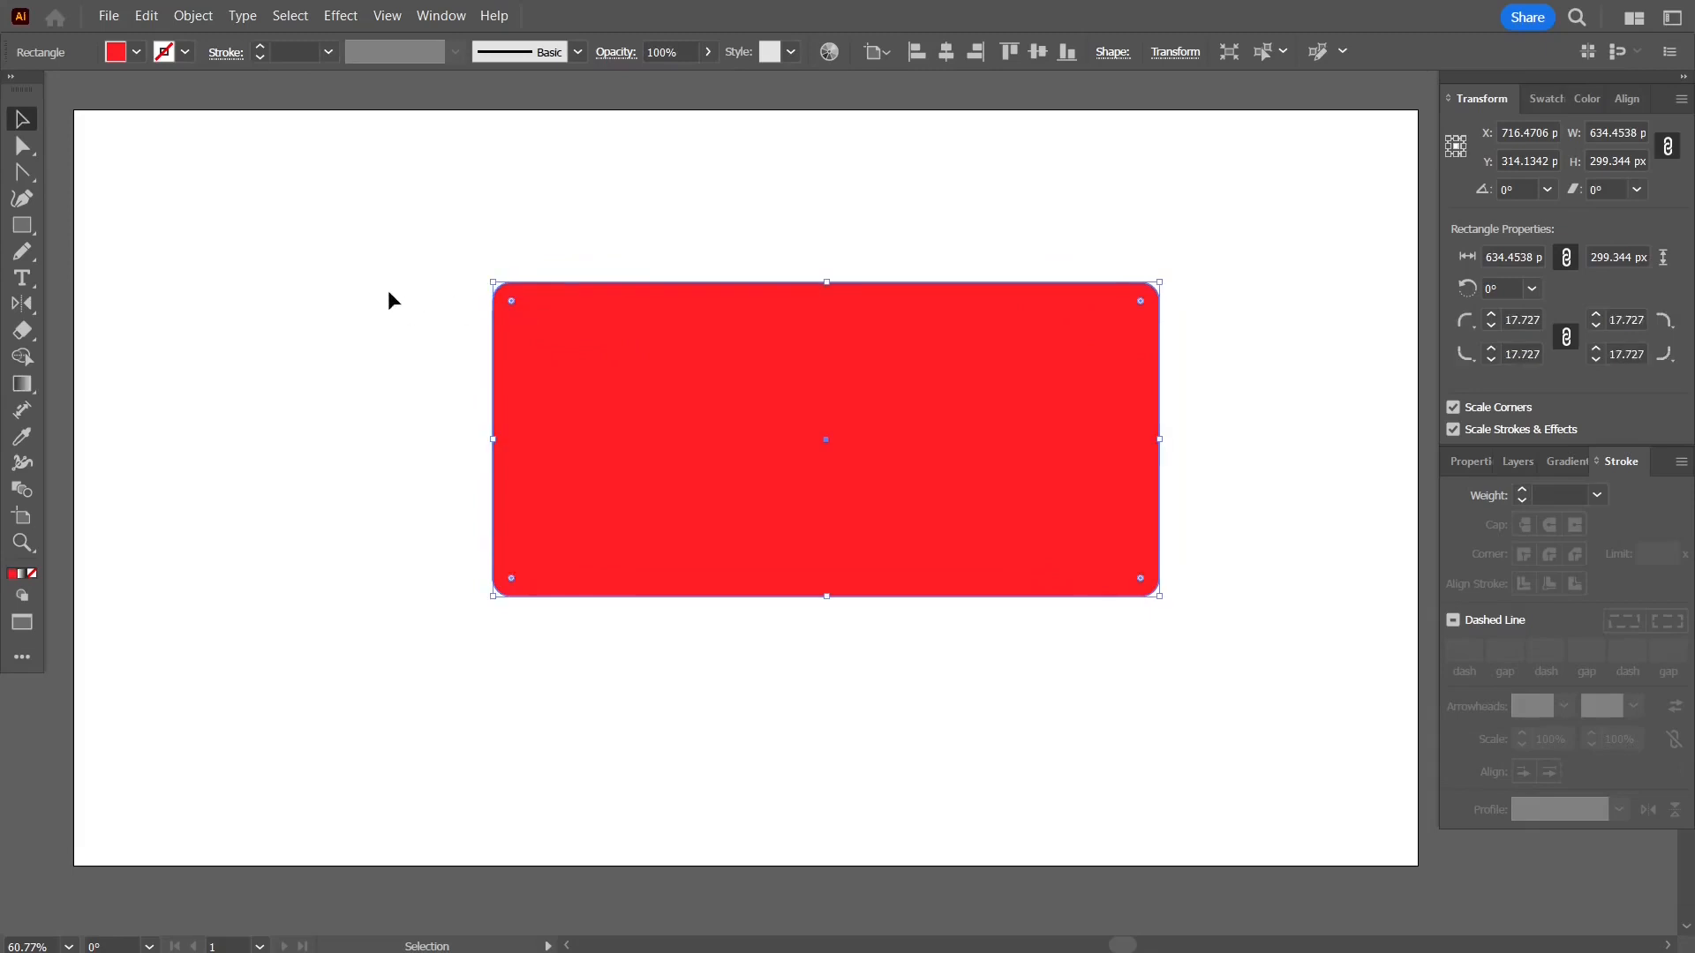
- Return the rectangle's corner radius to 0 px and deselect the shape
click(389, 291)
click(514, 303)
drag(511, 297, 424, 265)
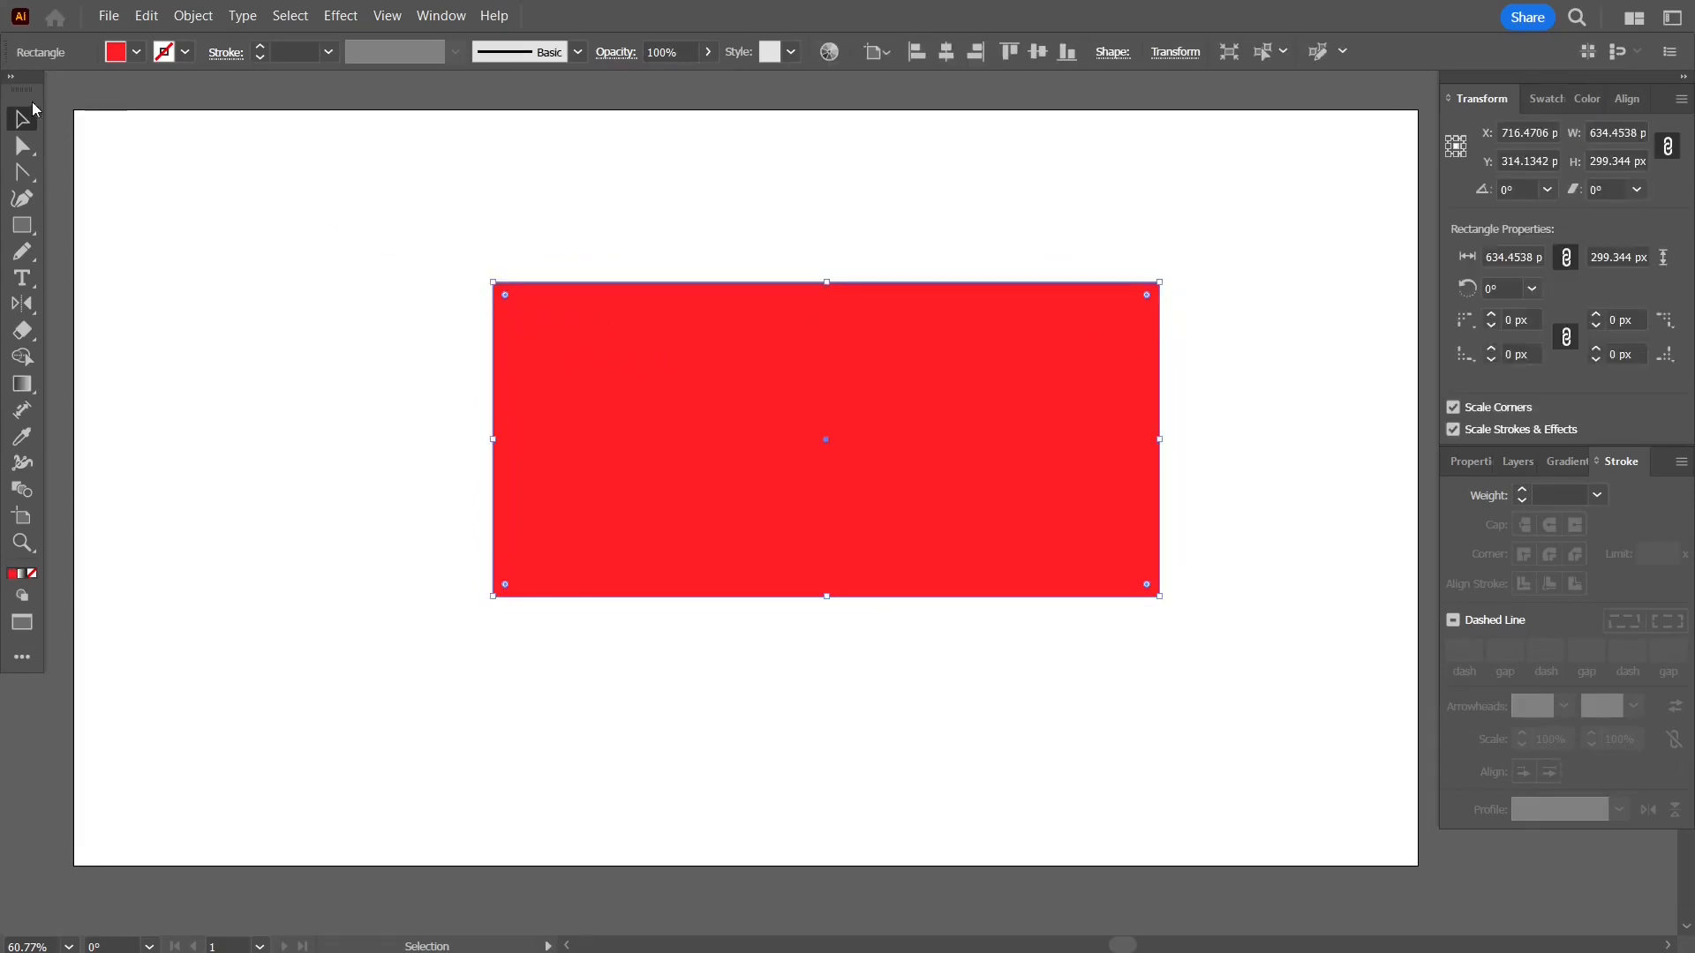
click(362, 328)
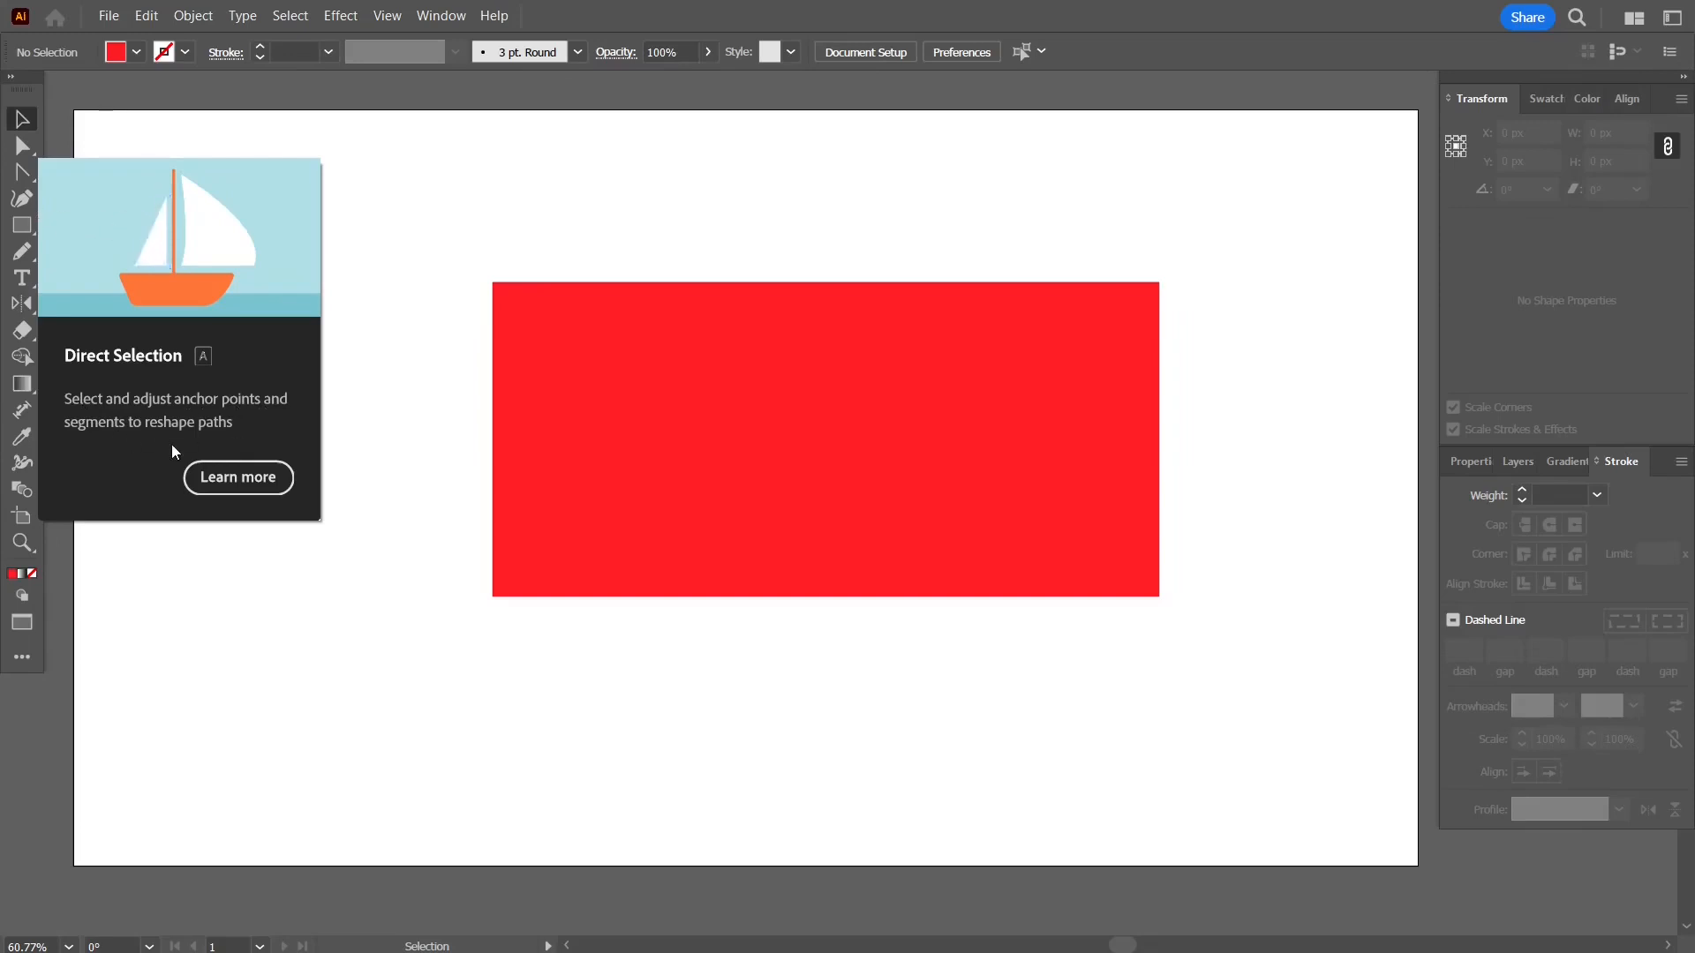
- Move the whole rectangle down and to the right with the Direct Selection tool, centring it at about X 745, Y 370 px
click(546, 374)
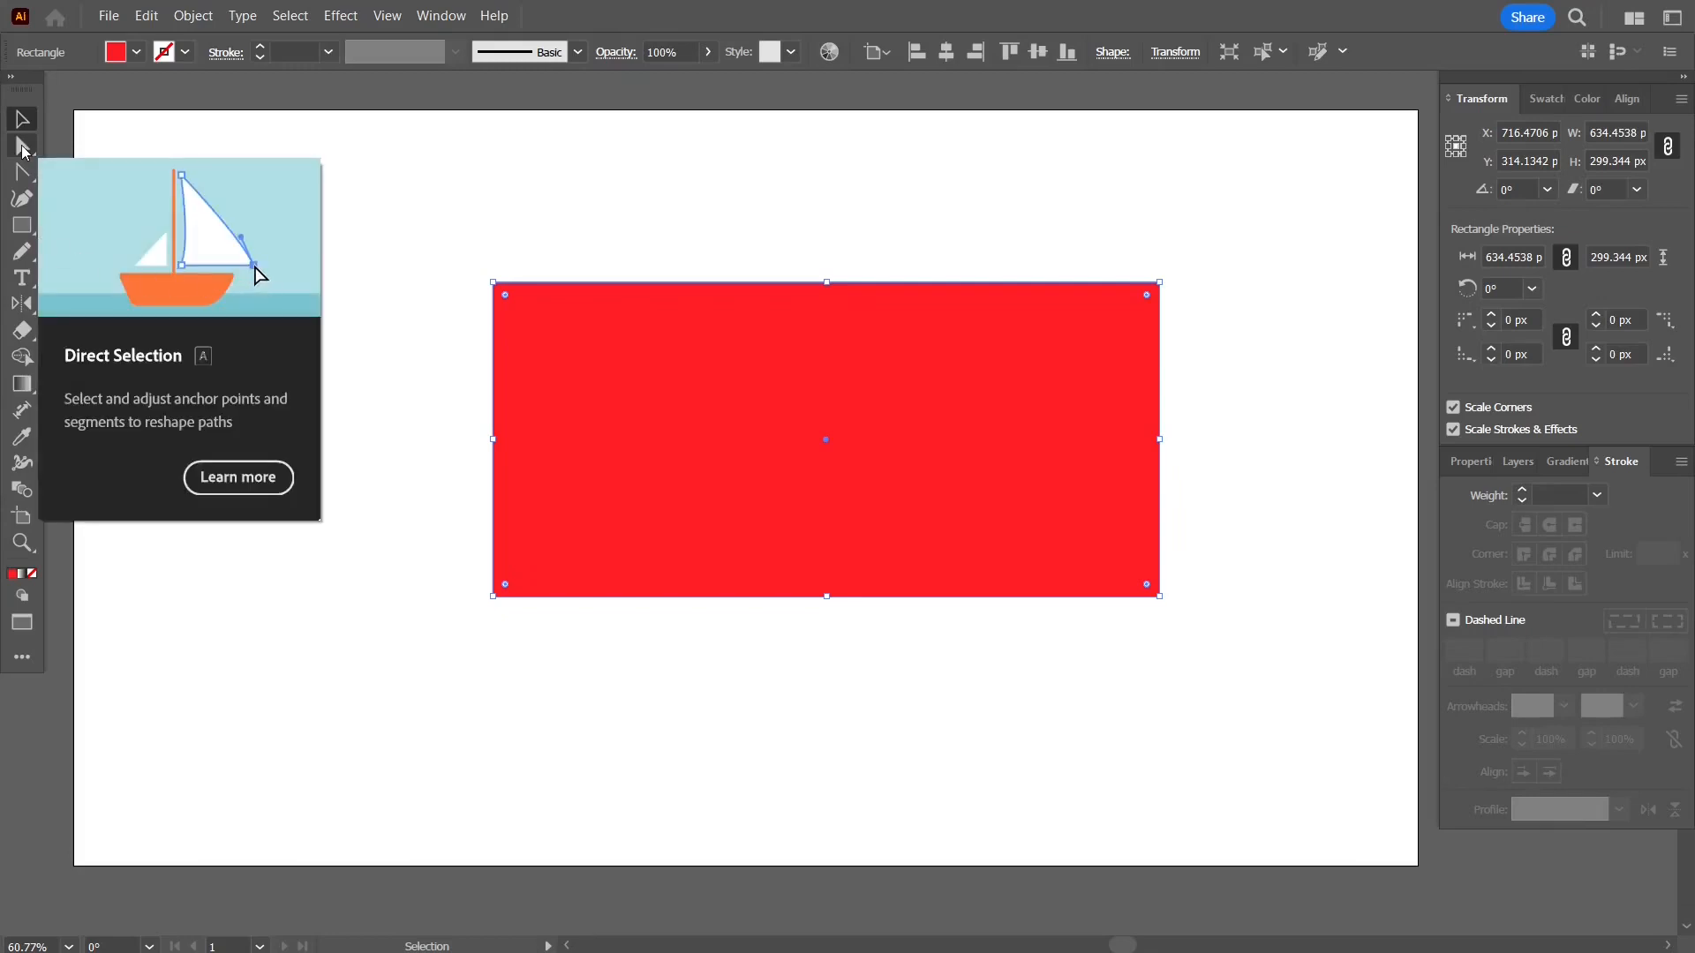
click(431, 157)
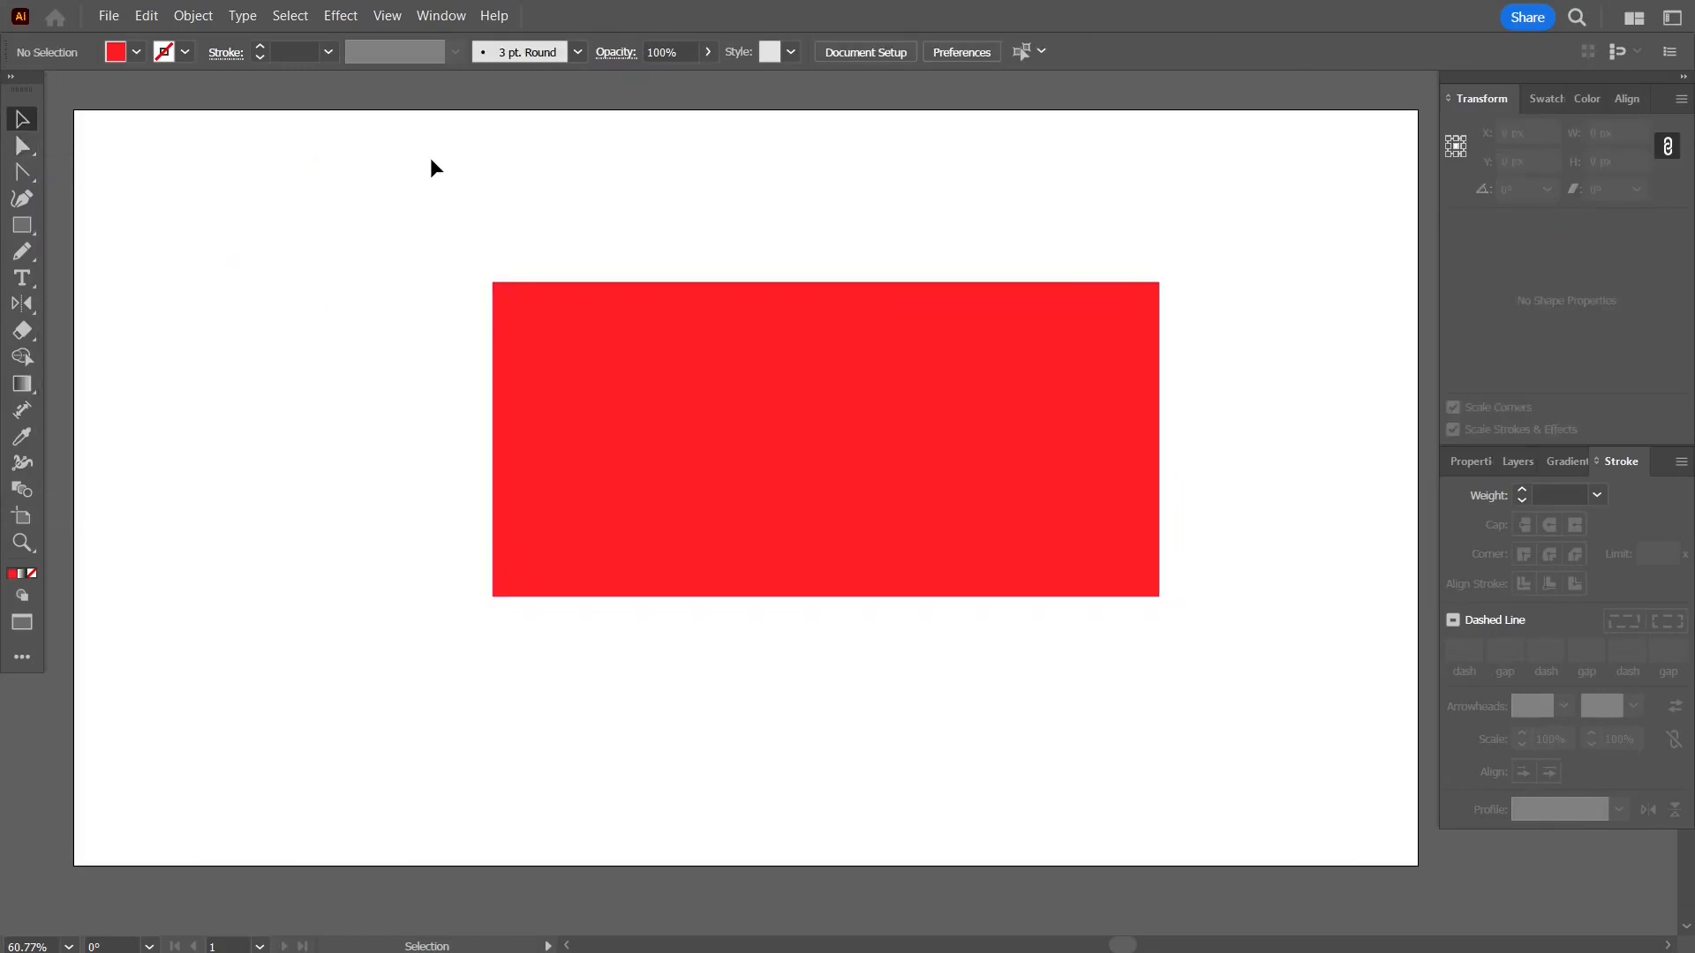
key(a)
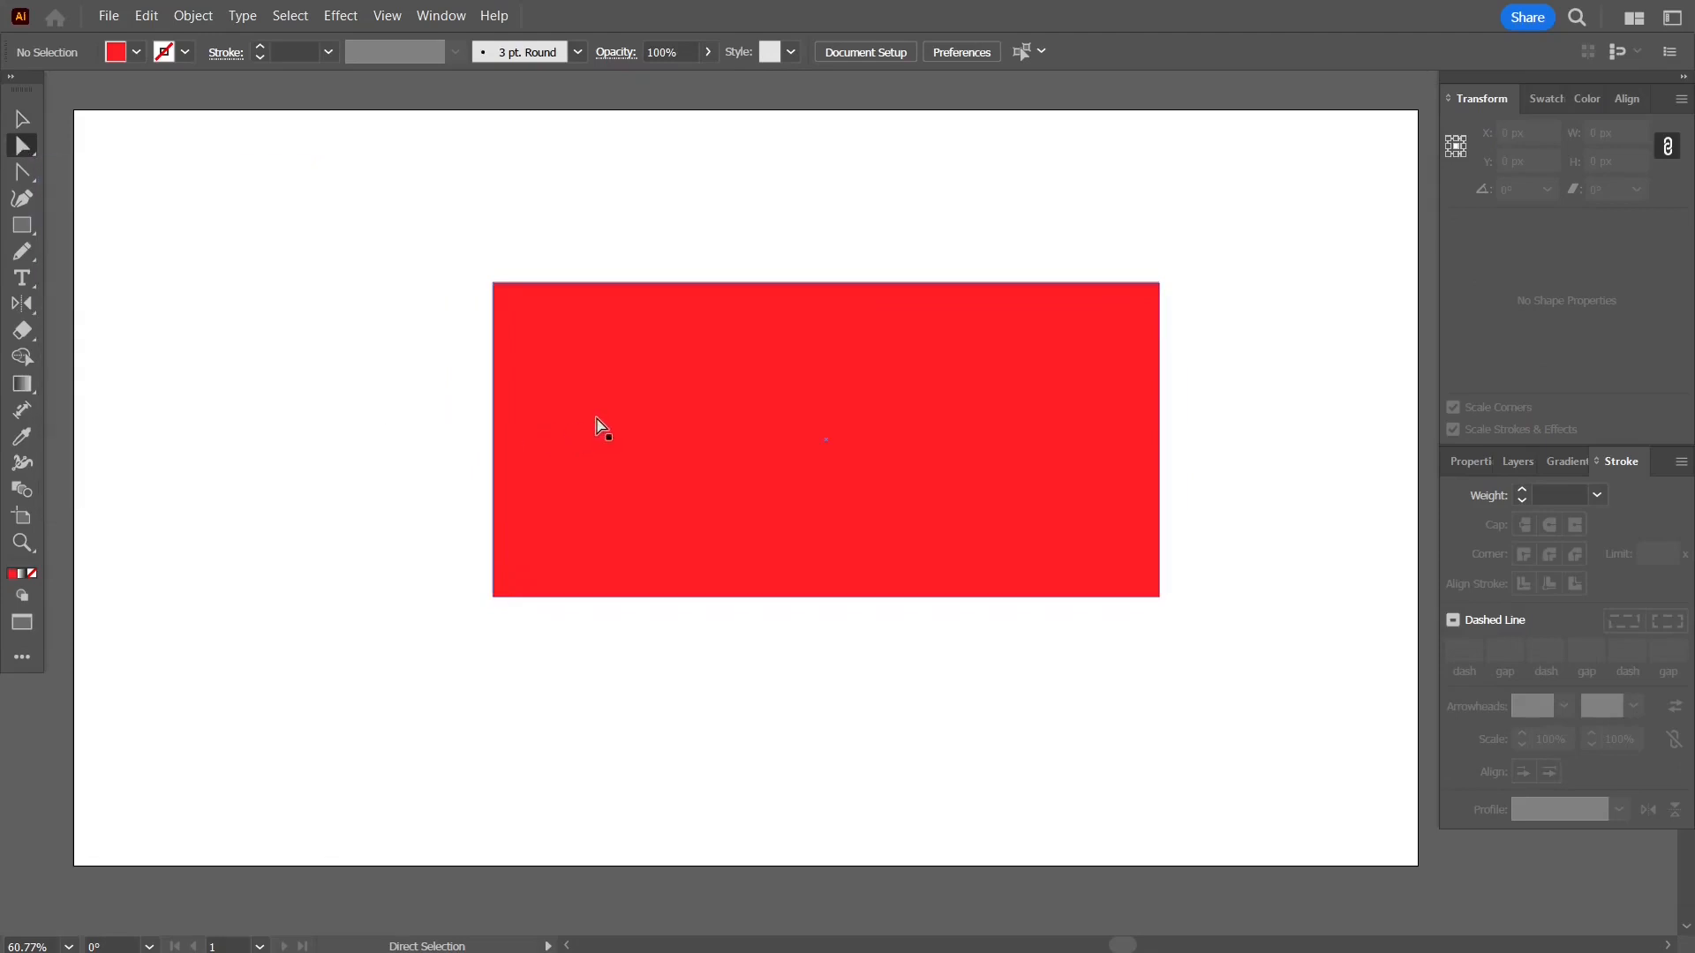
mouse_move(586, 382)
mouse_down()
mouse_move(477, 413)
mouse_move(567, 347)
mouse_move(495, 470)
mouse_move(503, 295)
mouse_move(643, 409)
mouse_move(578, 410)
mouse_up()
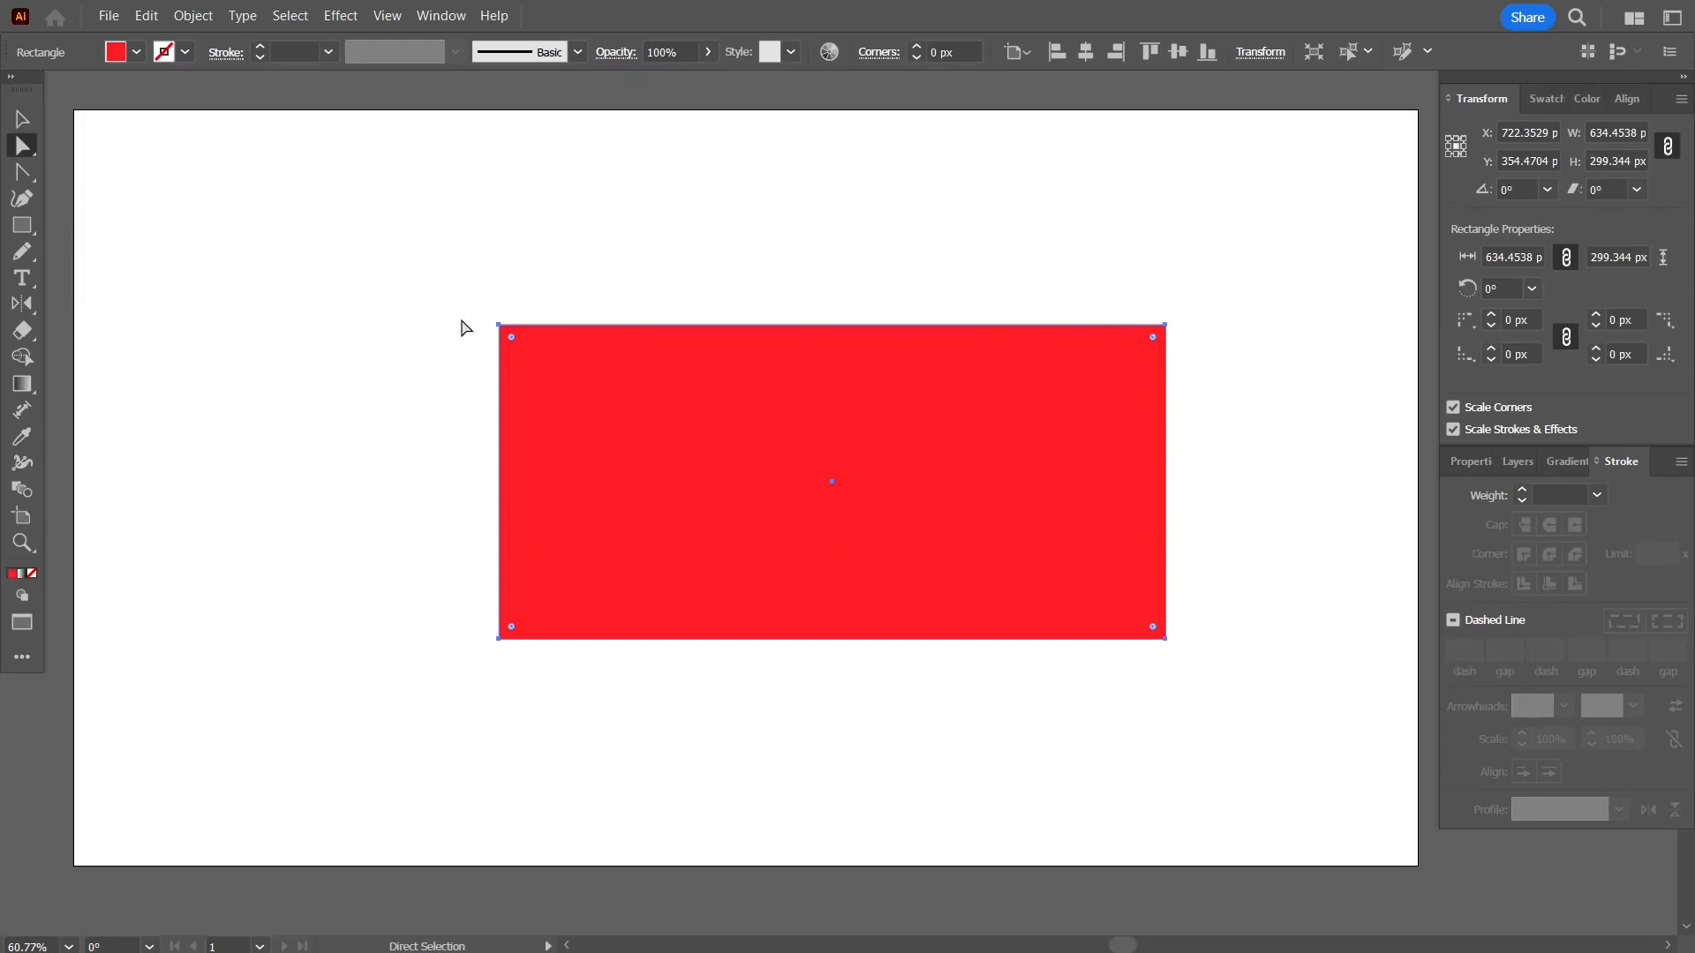
mouse_move(498, 331)
mouse_down()
mouse_move(444, 294)
mouse_move(509, 373)
mouse_move(533, 297)
mouse_move(450, 292)
mouse_move(511, 367)
mouse_move(450, 303)
mouse_move(524, 342)
mouse_up()
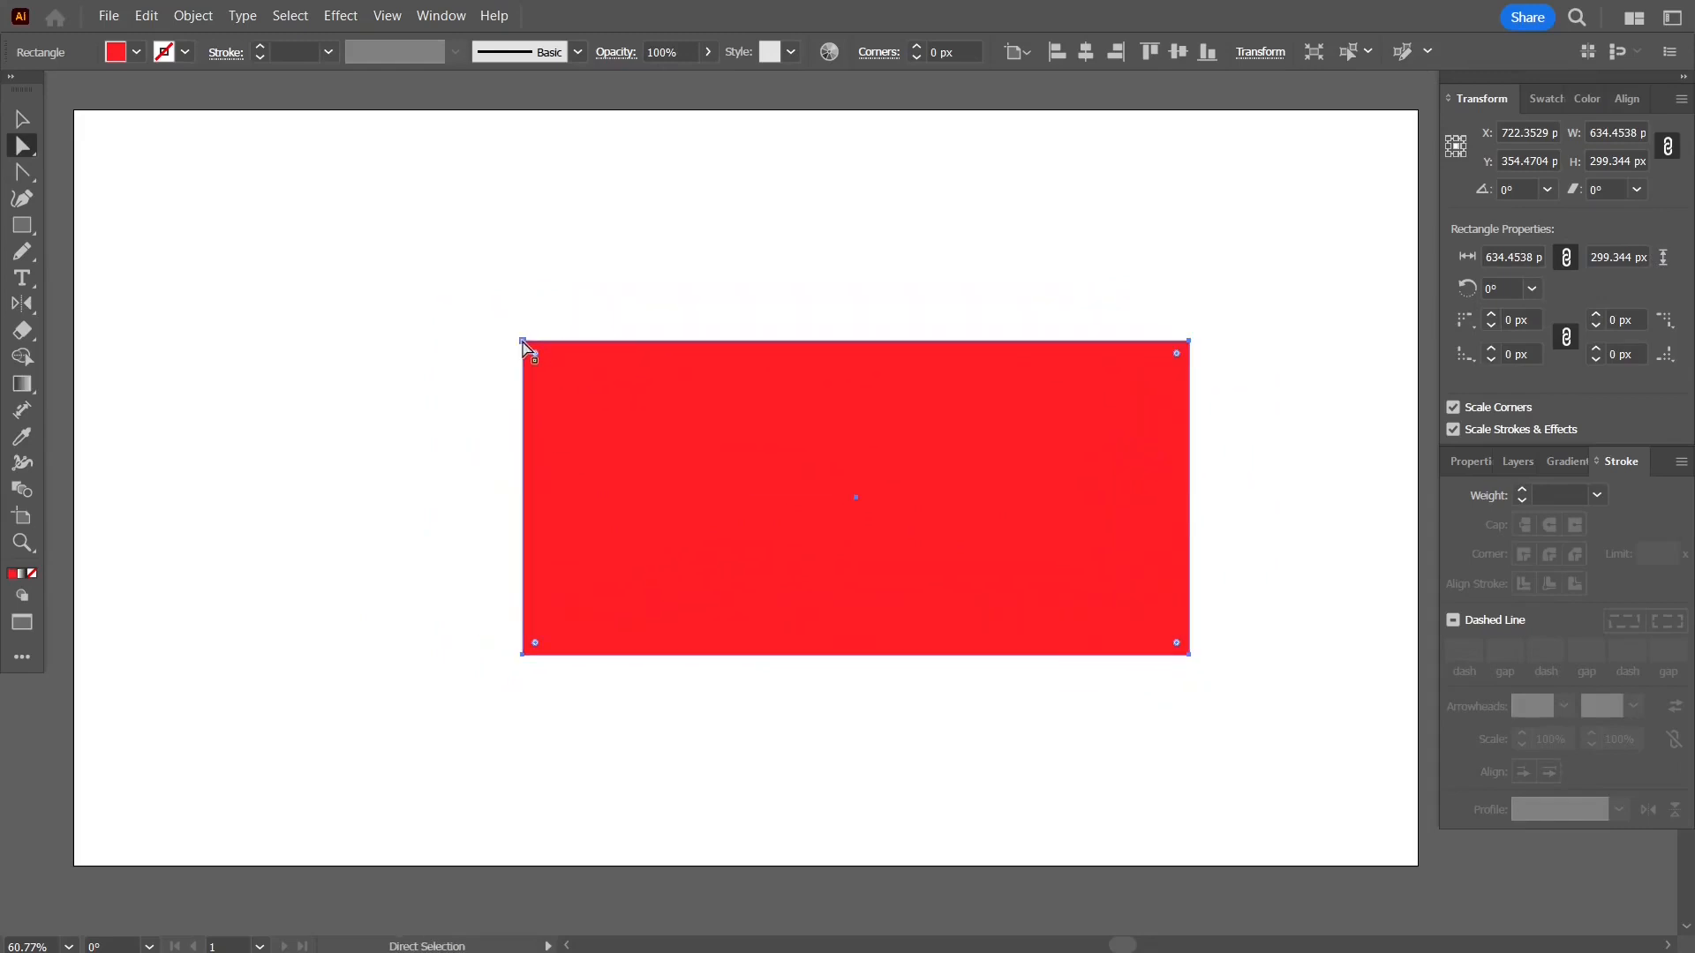
- Select only the rectangle's upper-left anchor point, raise it to slant the top edge, and undo the reshaping
click(460, 272)
drag(439, 260, 611, 403)
drag(523, 343, 519, 291)
key(ctrl)
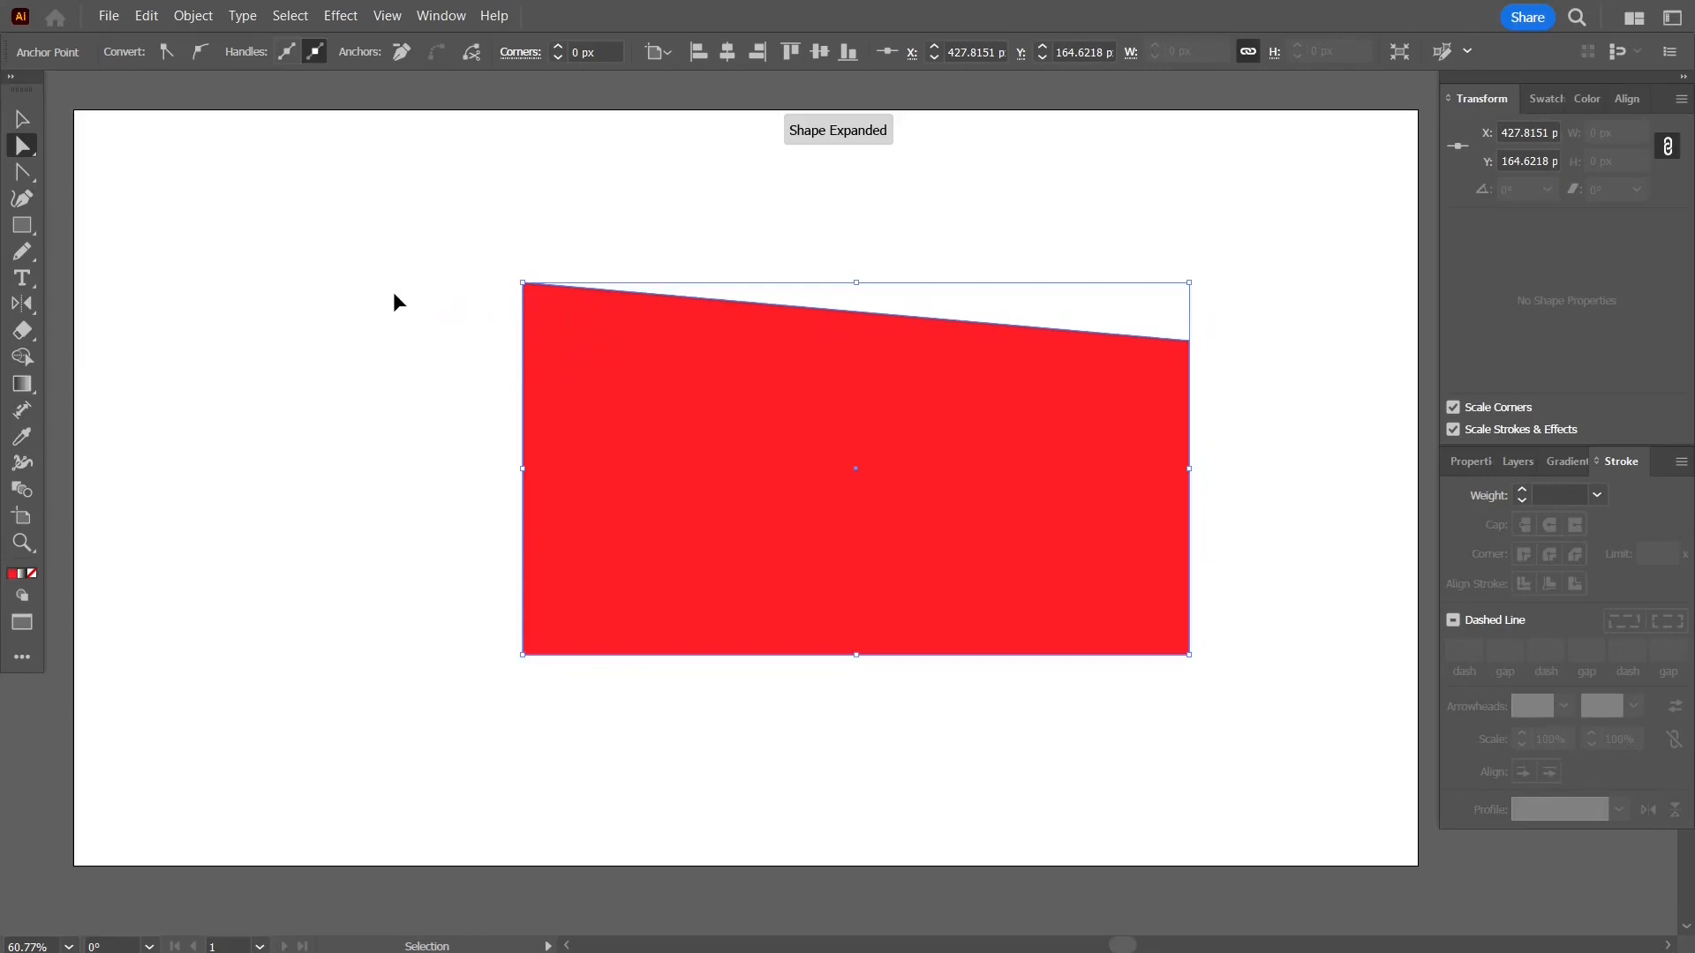
key(ctrl+z)
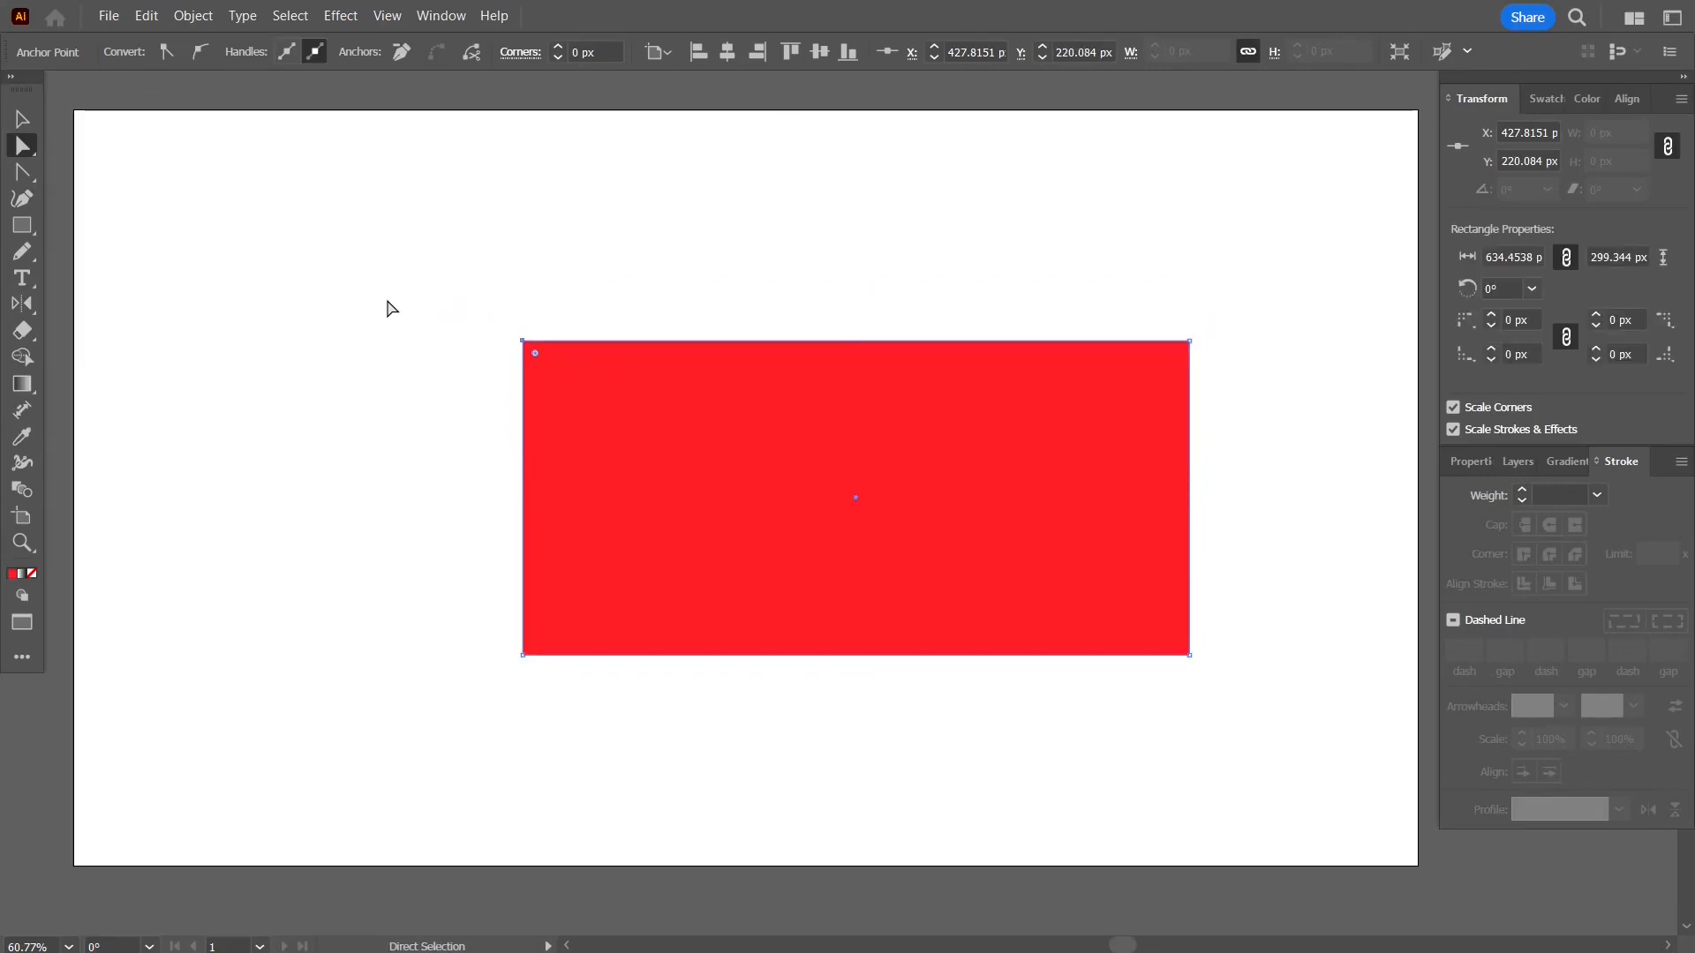
- Select both upper corner anchors, try moving the rectangle's top edge up and left, undo the change, and deselect
drag(460, 294, 1311, 408)
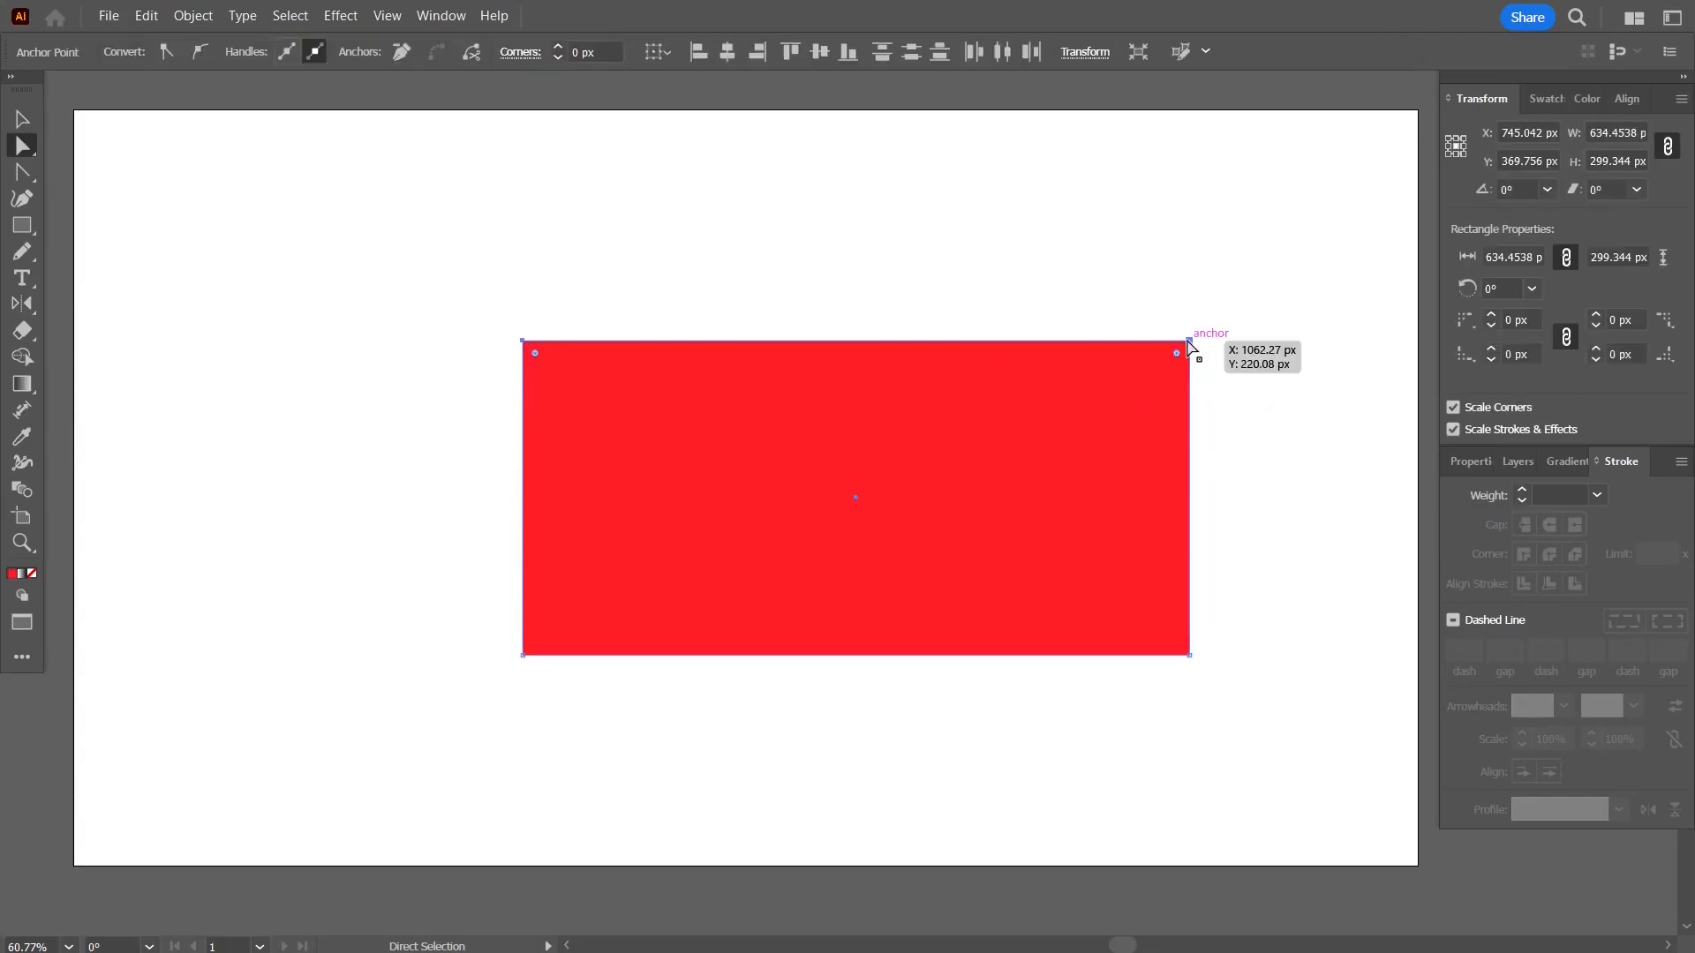
drag(1189, 342, 1112, 309)
key(ctrl+z)
drag(459, 298, 526, 292)
click(893, 250)
drag(362, 274, 1200, 414)
drag(540, 360, 505, 312)
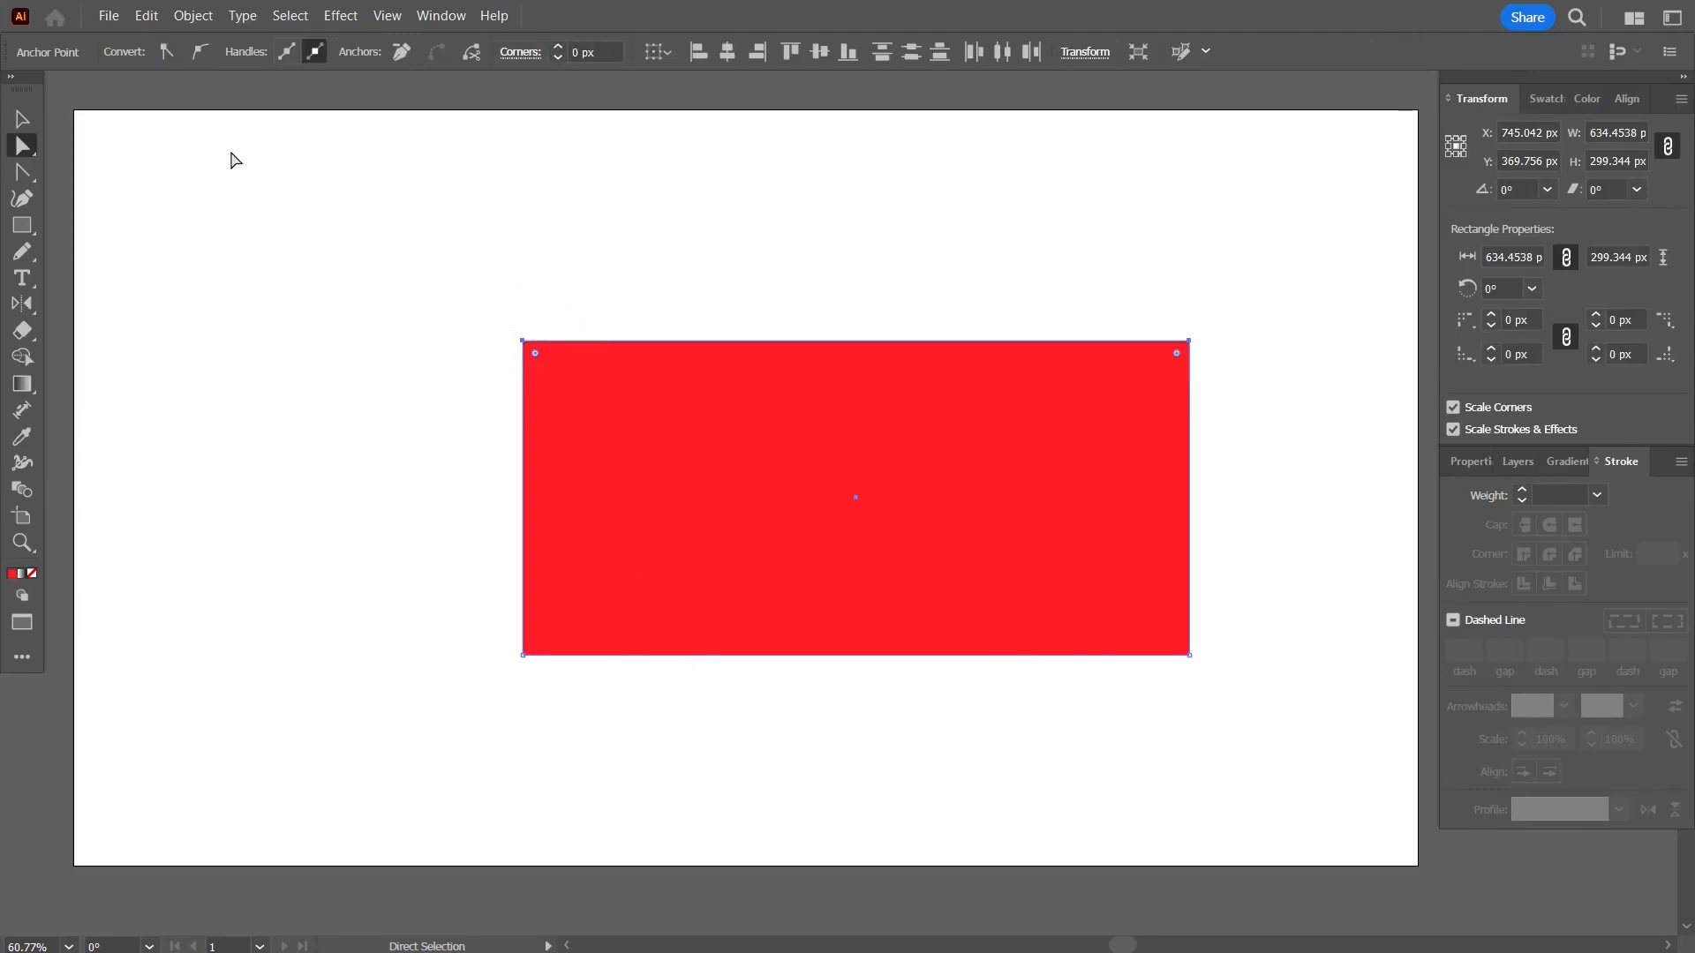
drag(371, 206, 664, 273)
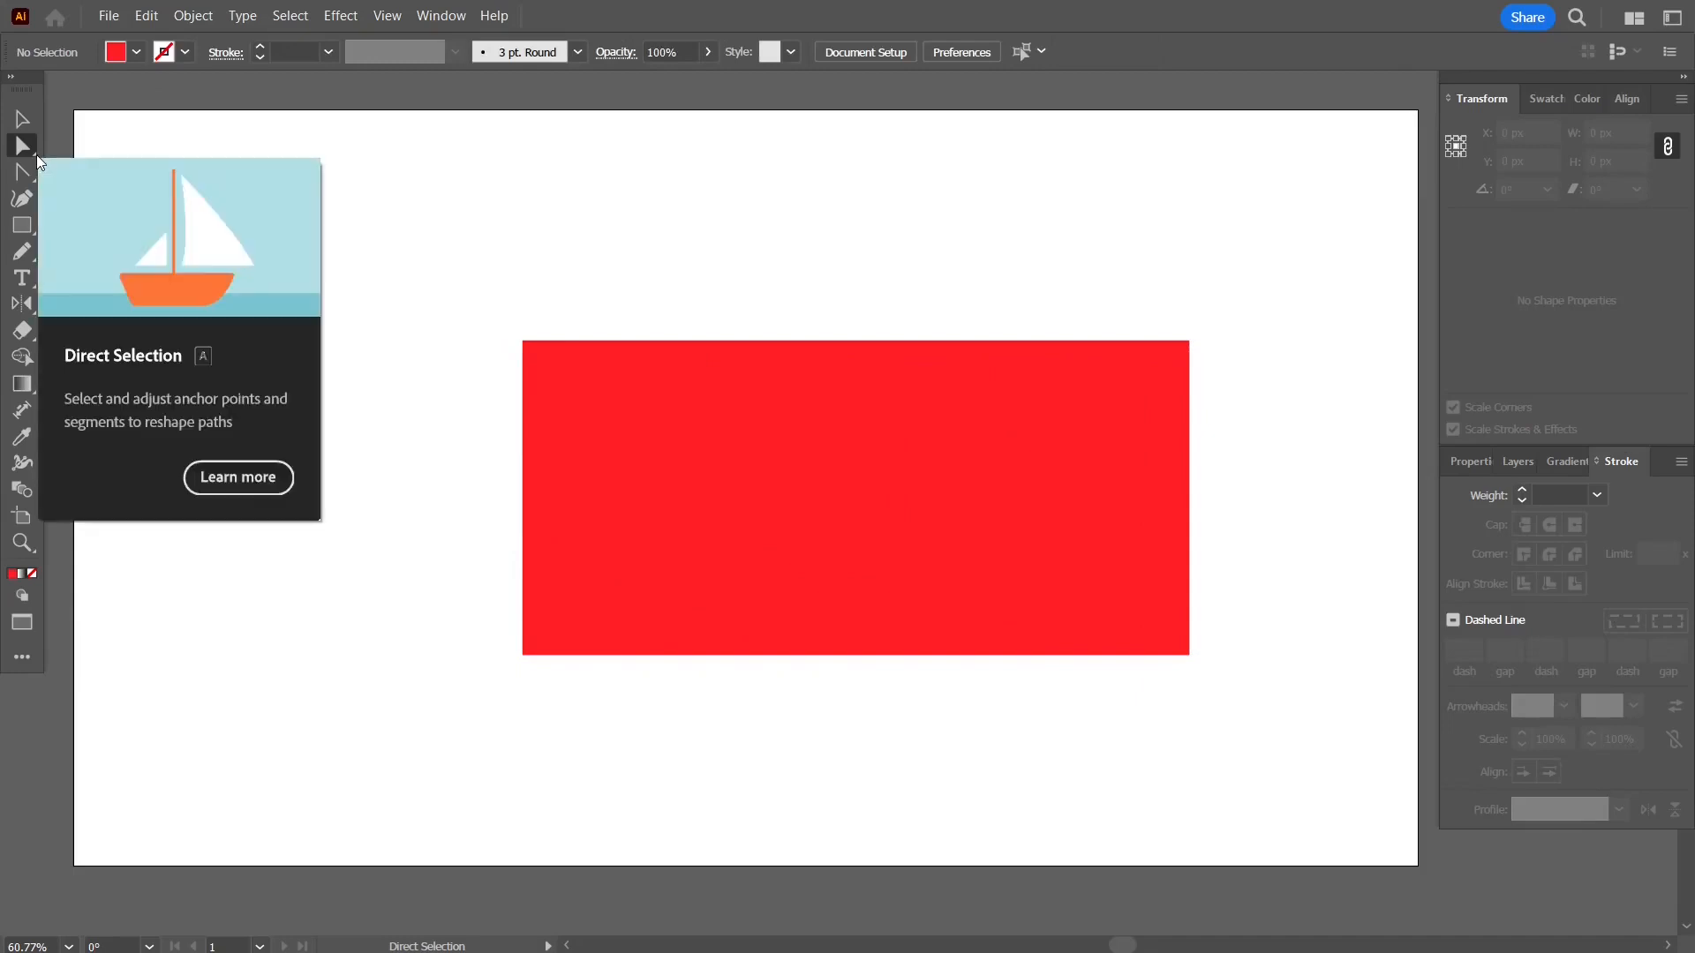
- Lasso every rectangle corner except the lower-left one and round those three corners to about 149.67 px
click(37, 159)
click(97, 200)
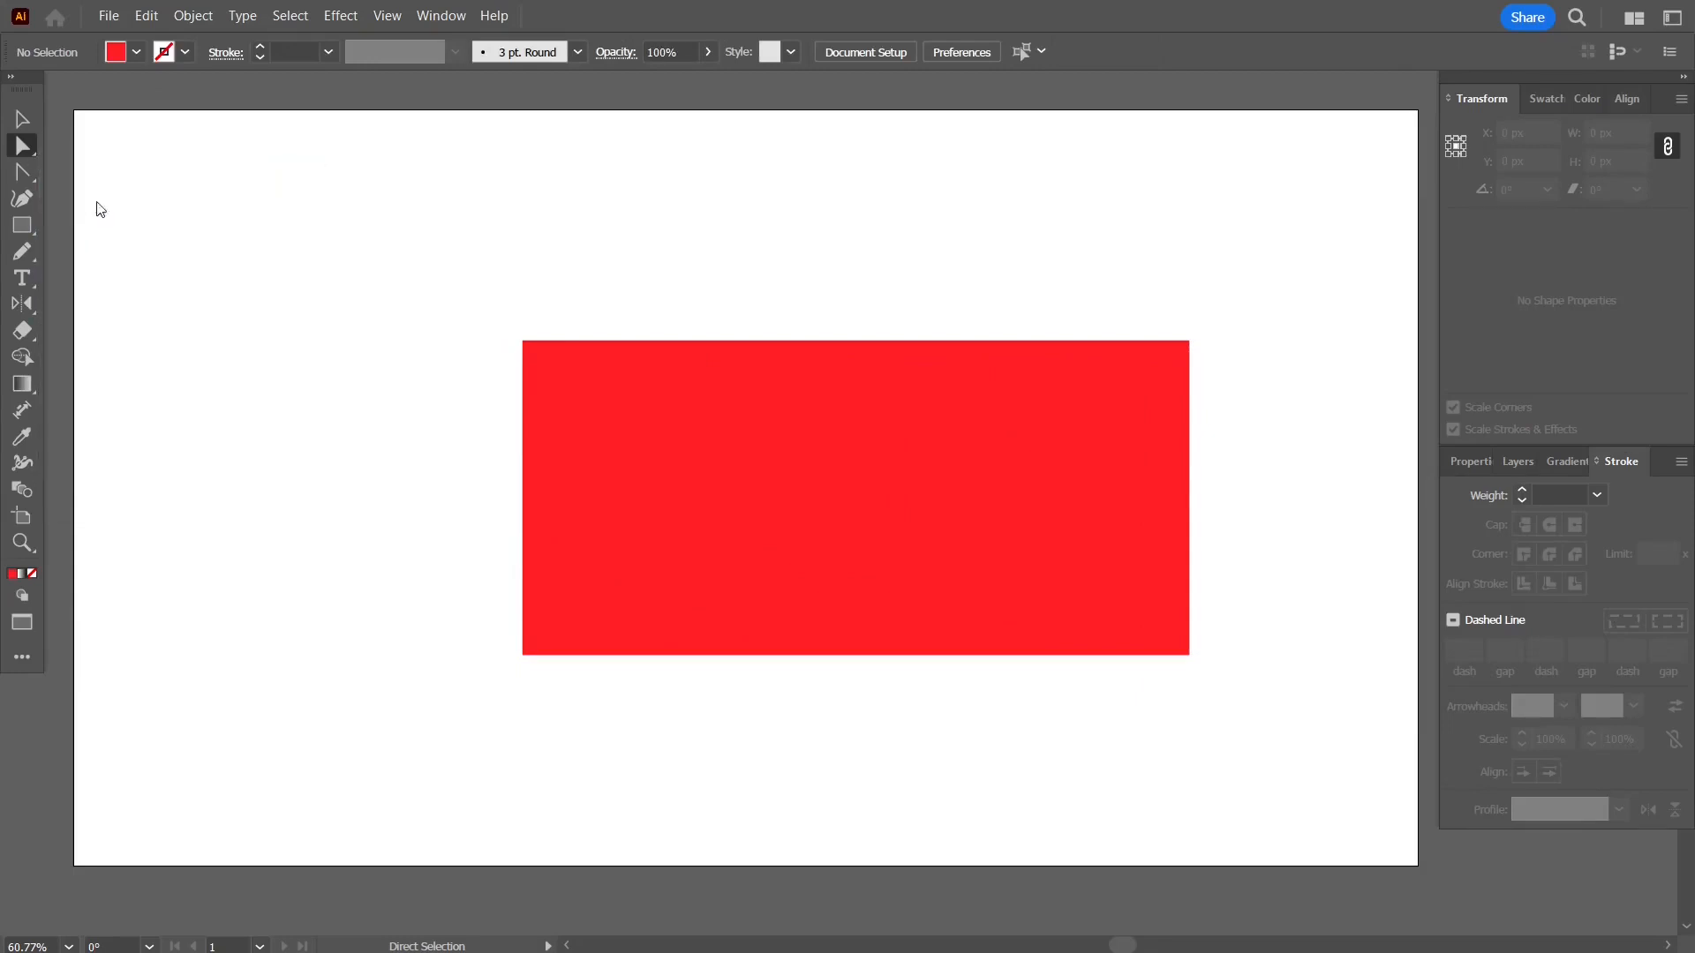
mouse_move(487, 369)
mouse_down()
mouse_move(574, 380)
mouse_move(862, 515)
mouse_move(1025, 646)
mouse_move(1255, 693)
mouse_move(1266, 429)
mouse_move(999, 196)
mouse_move(674, 205)
mouse_move(508, 300)
mouse_move(496, 378)
mouse_up()
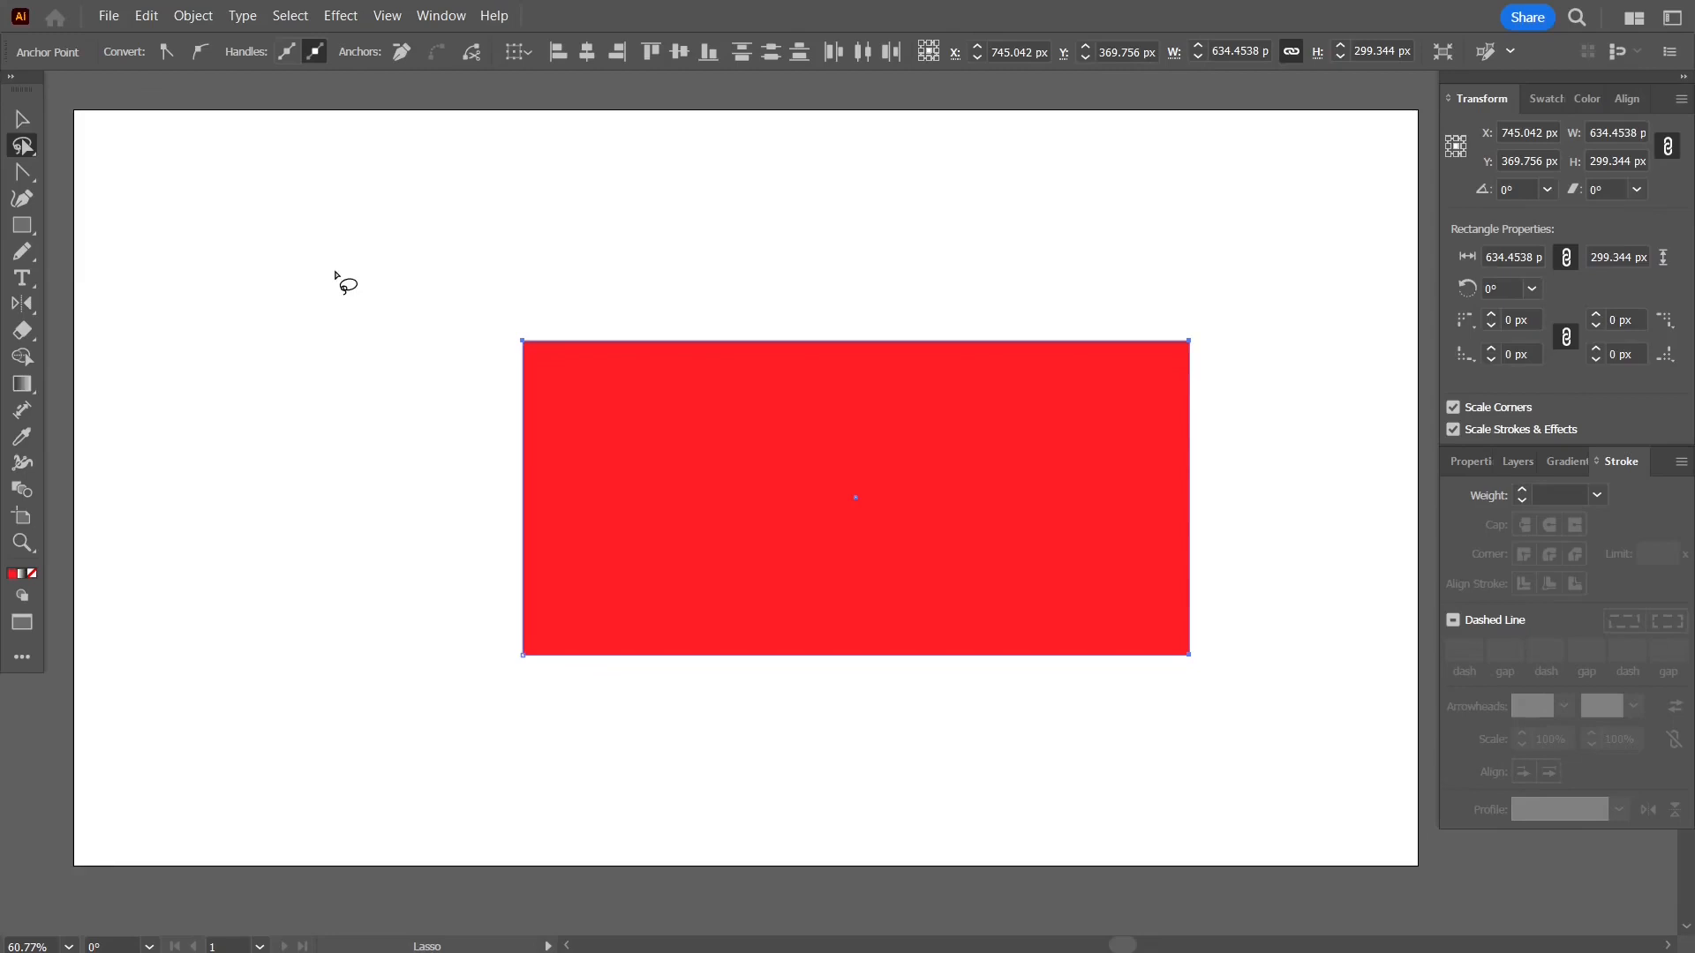
key(a)
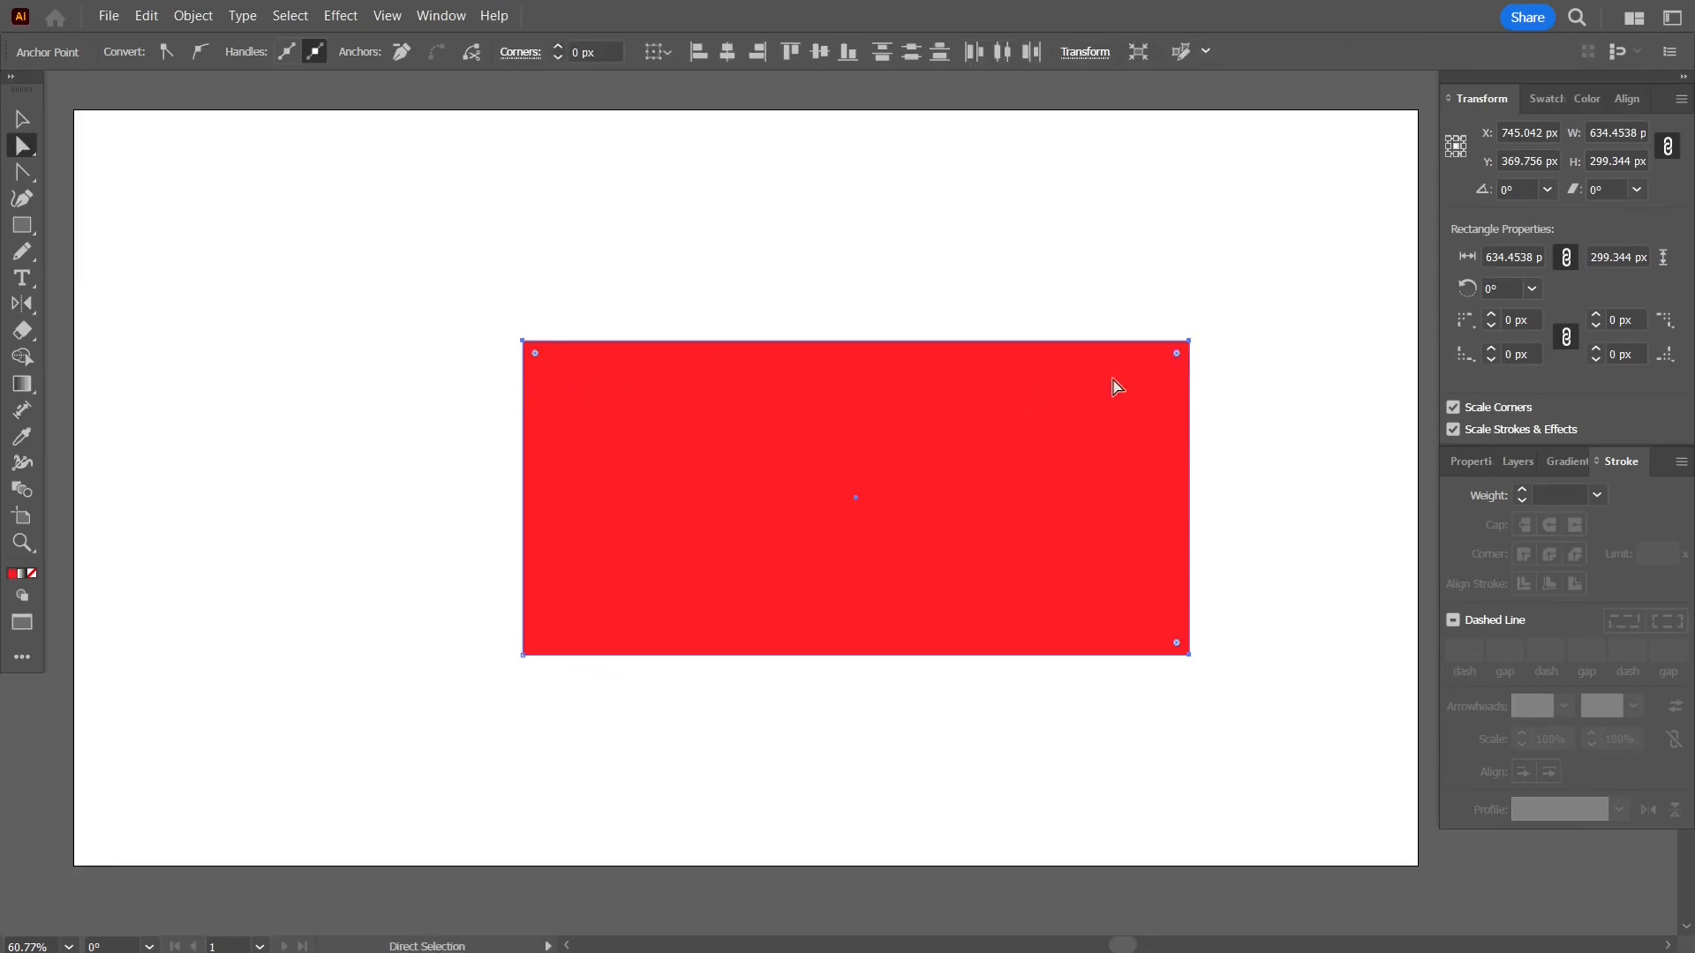
drag(535, 355, 766, 495)
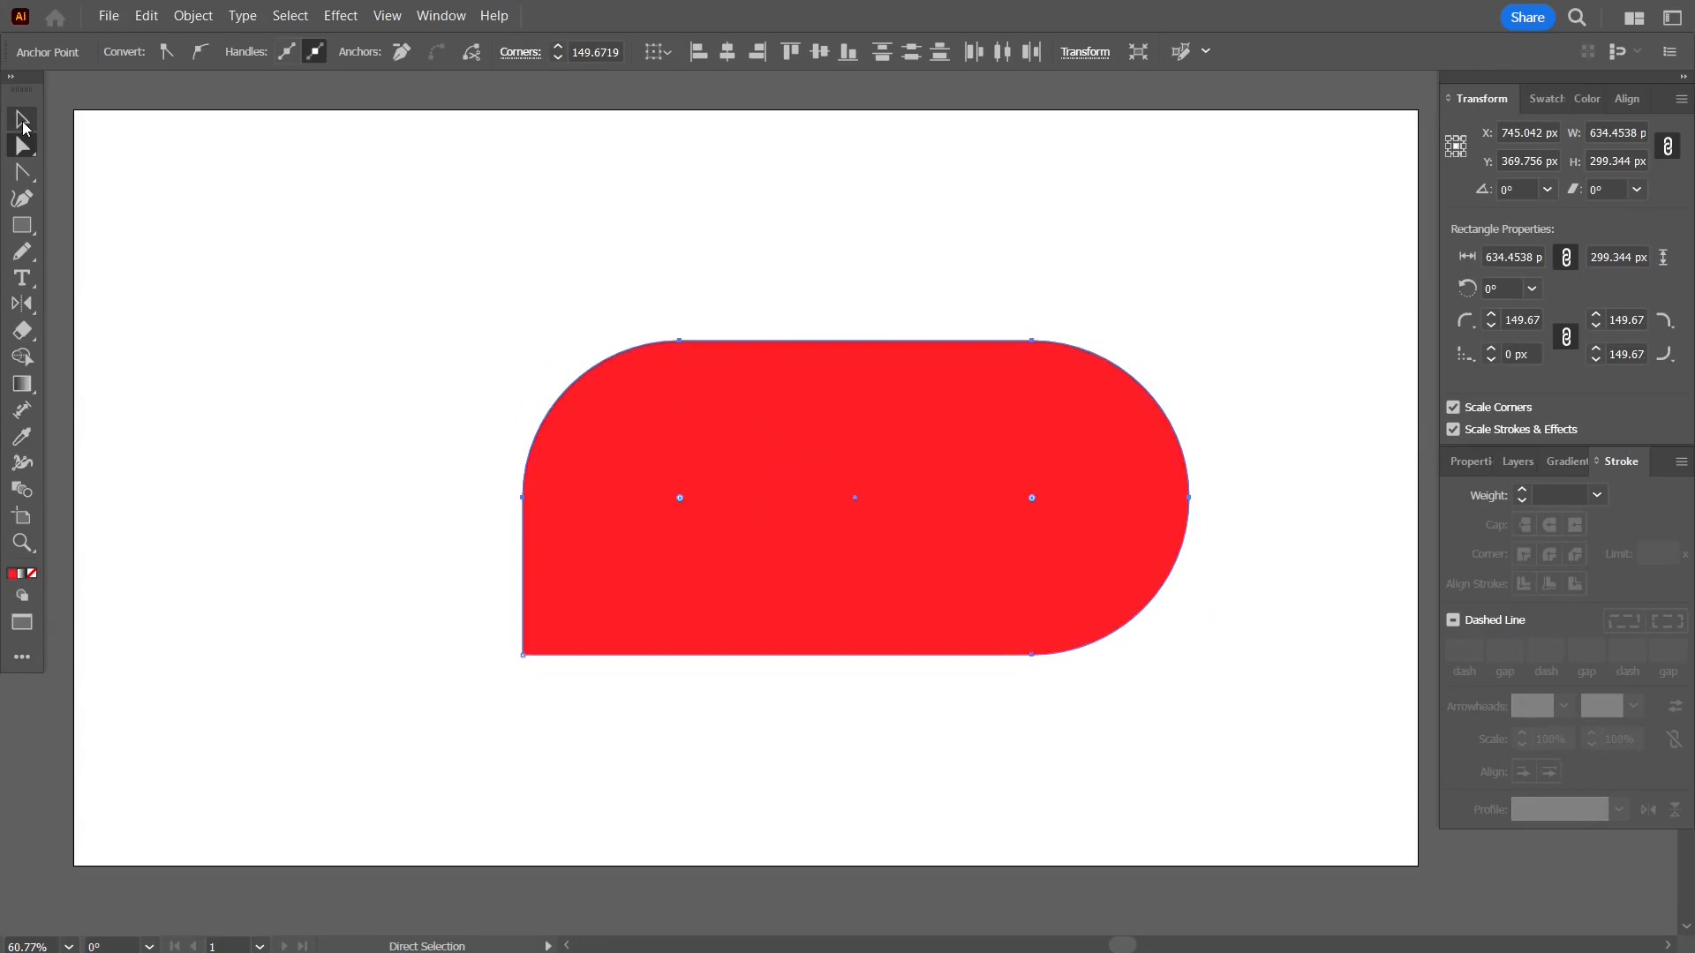
- Undo the rounding of the three corners and deselect the rectangle
key(v)
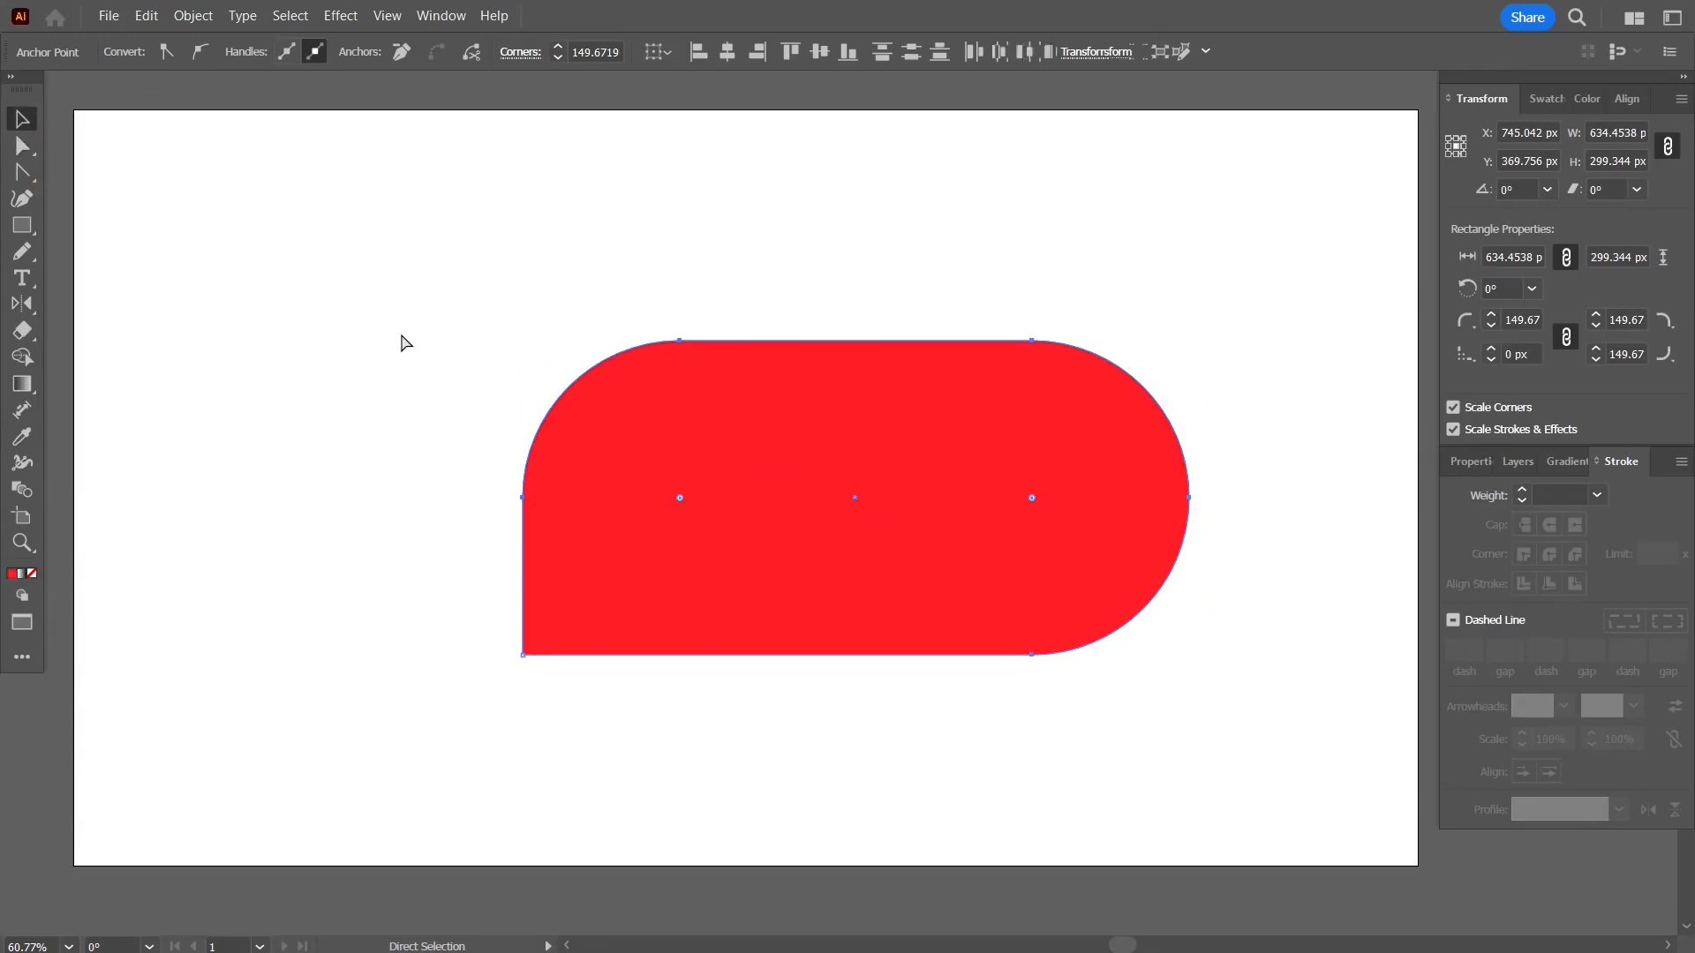
click(382, 555)
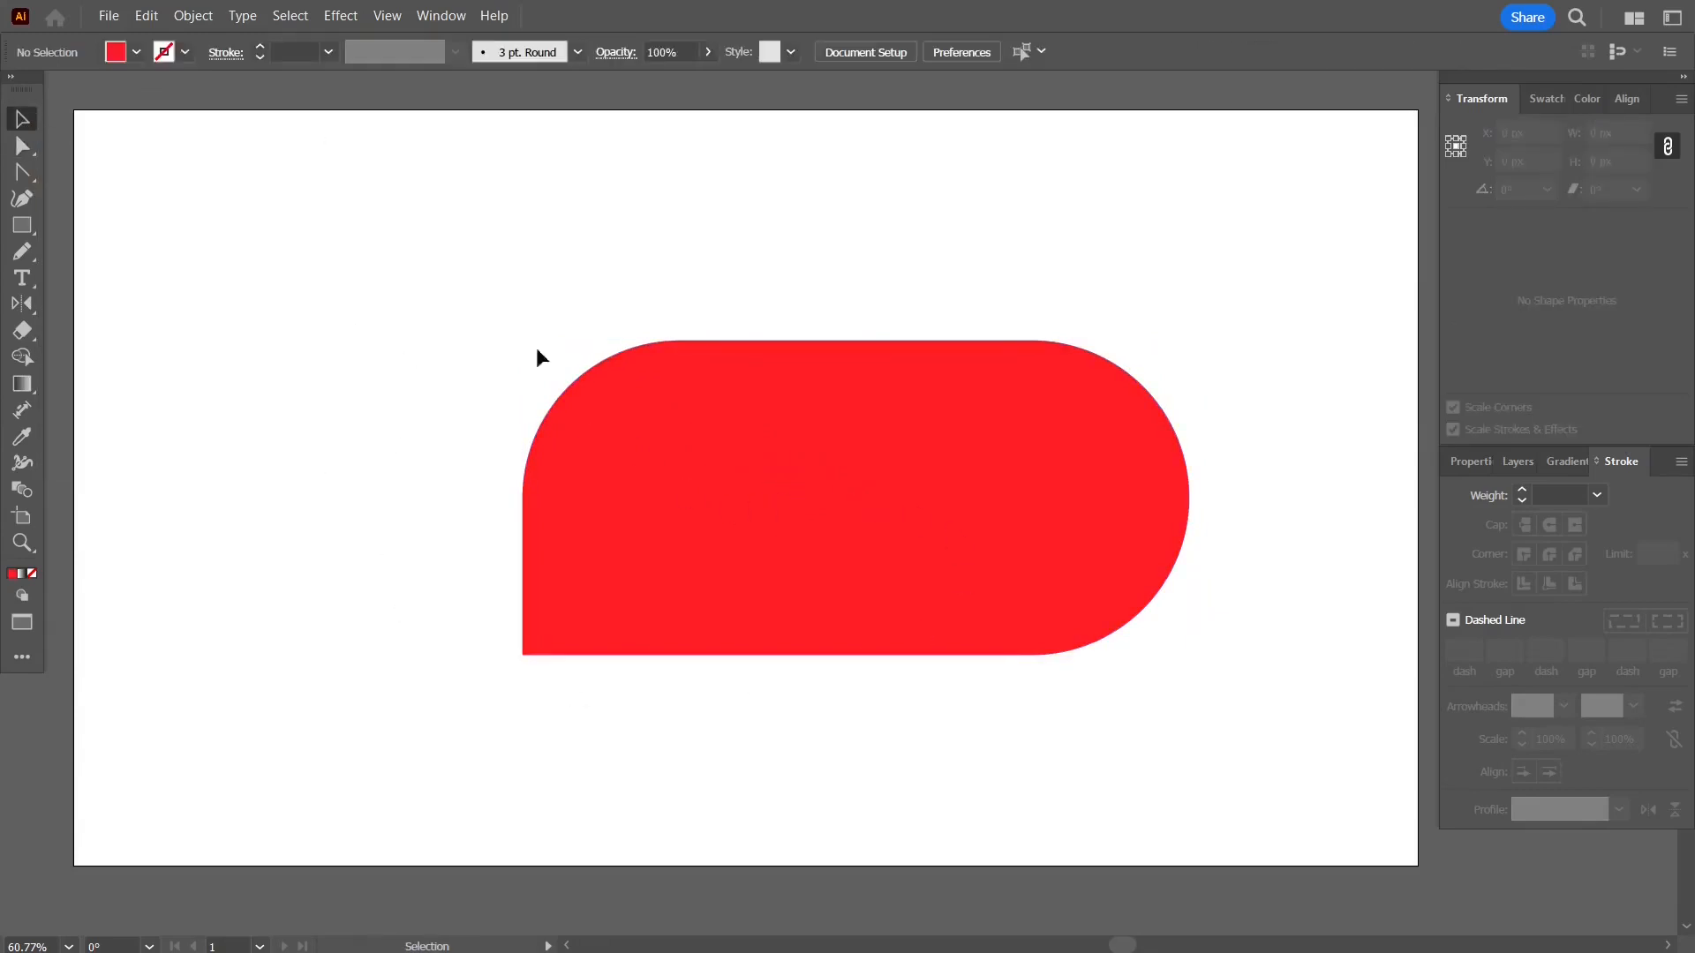
key(ctrl+z)
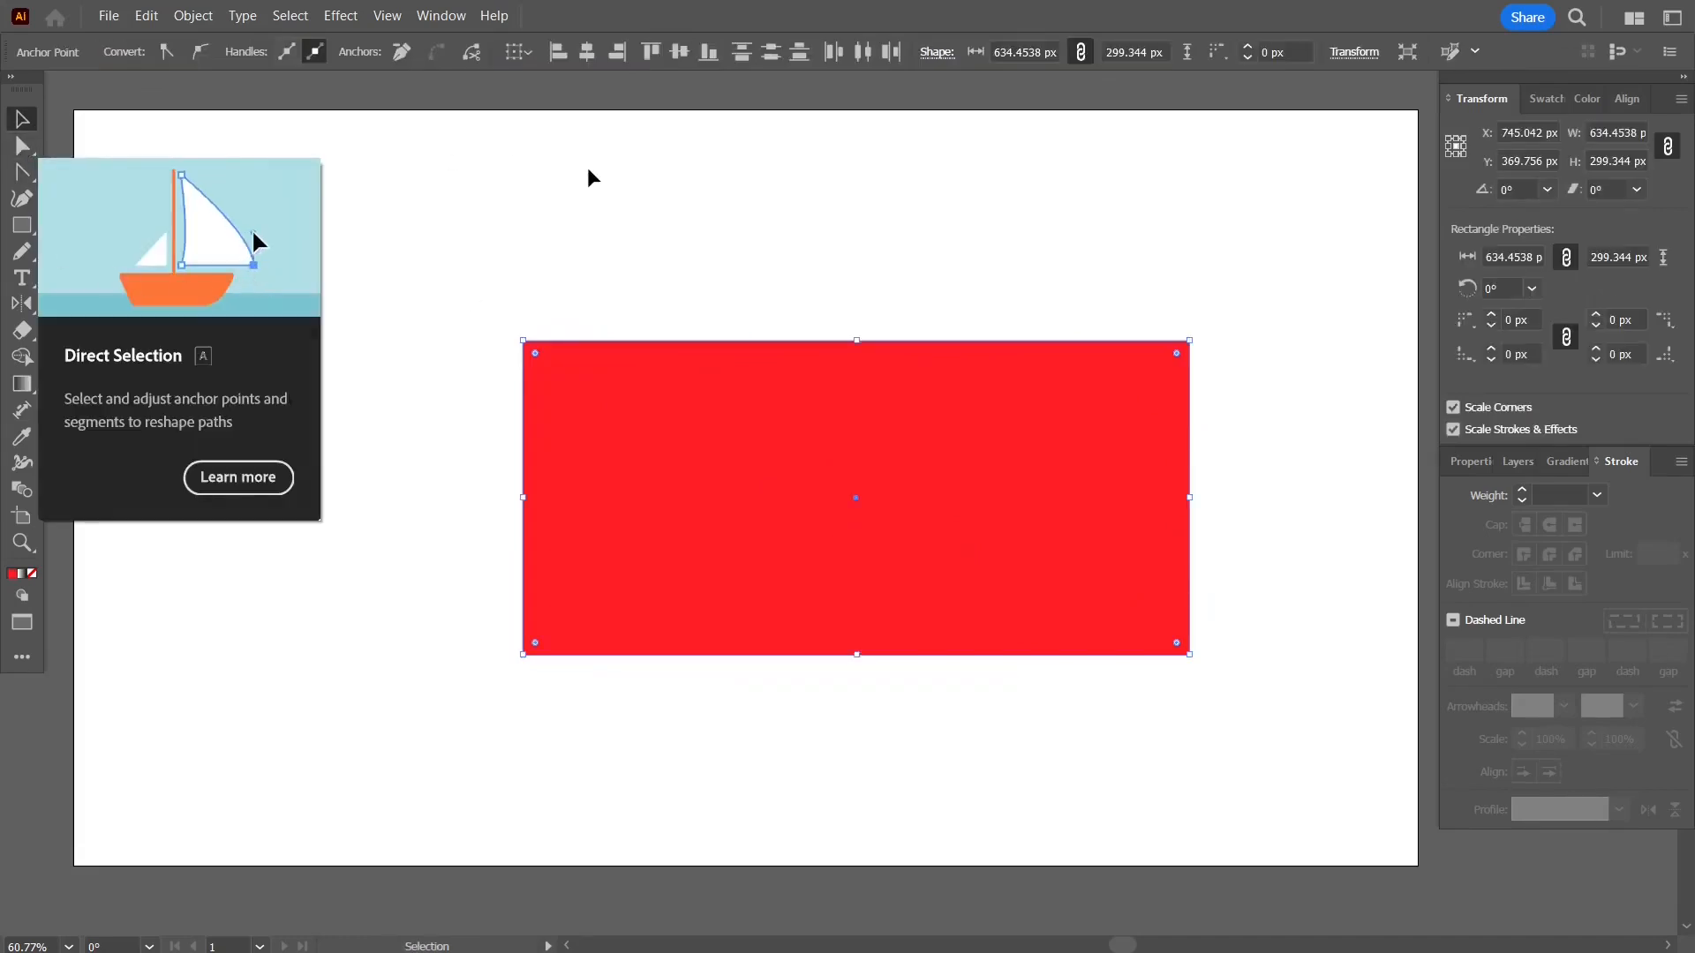
key(a)
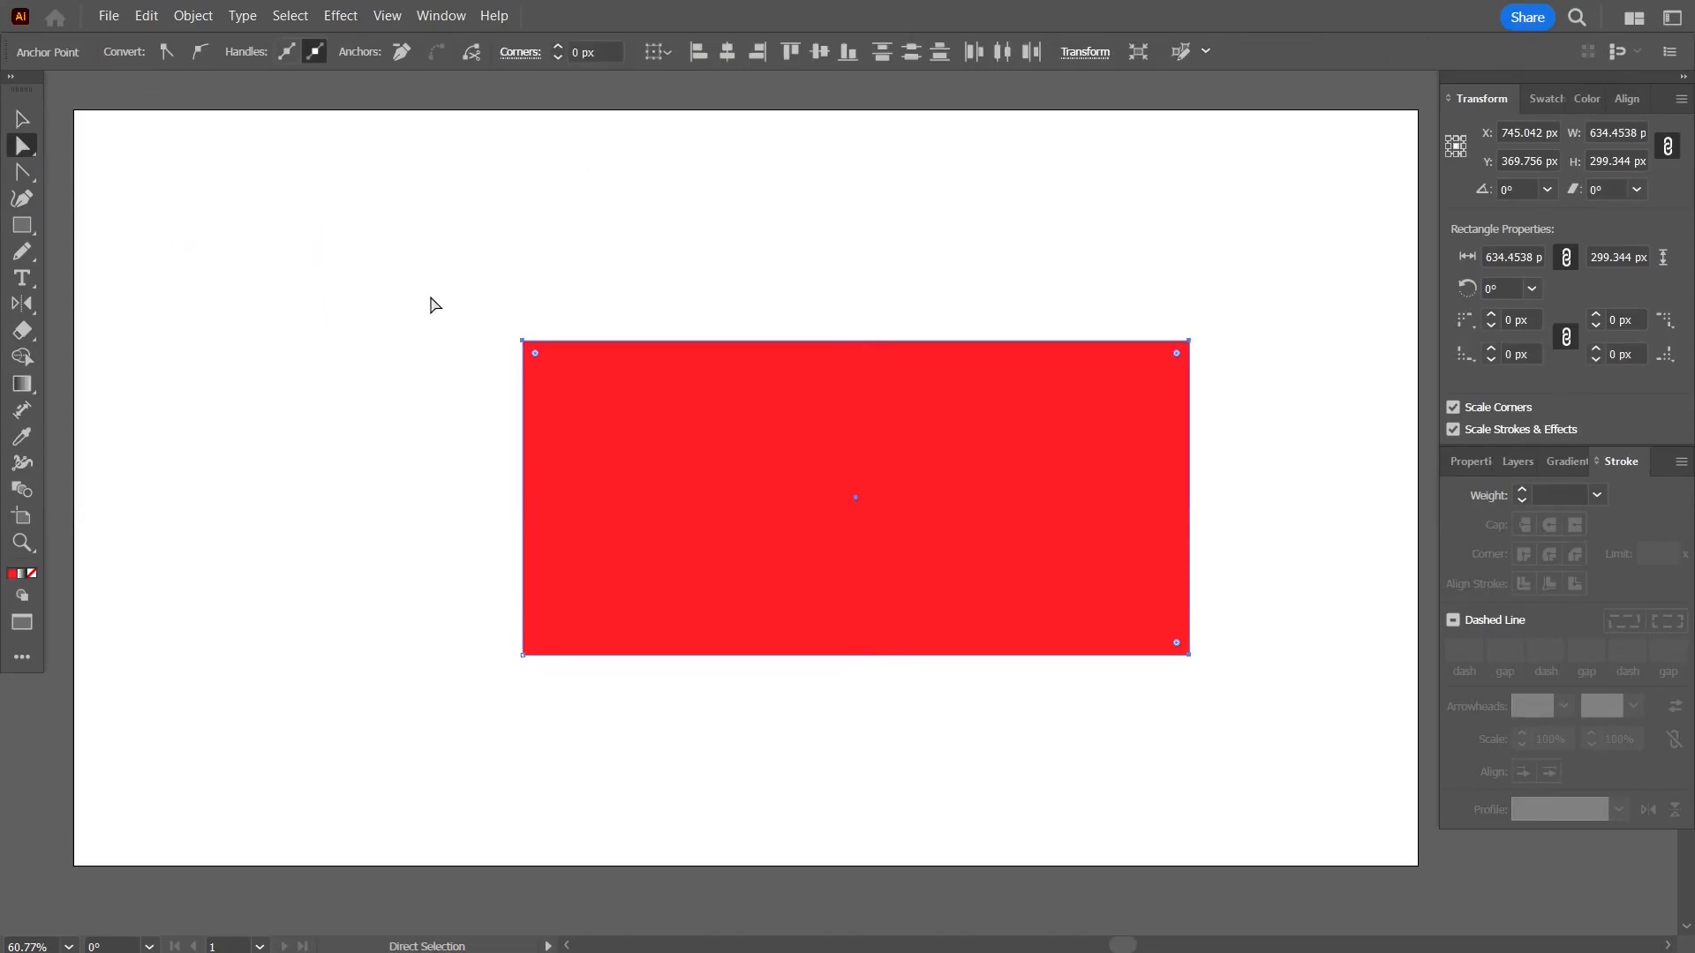
click(433, 304)
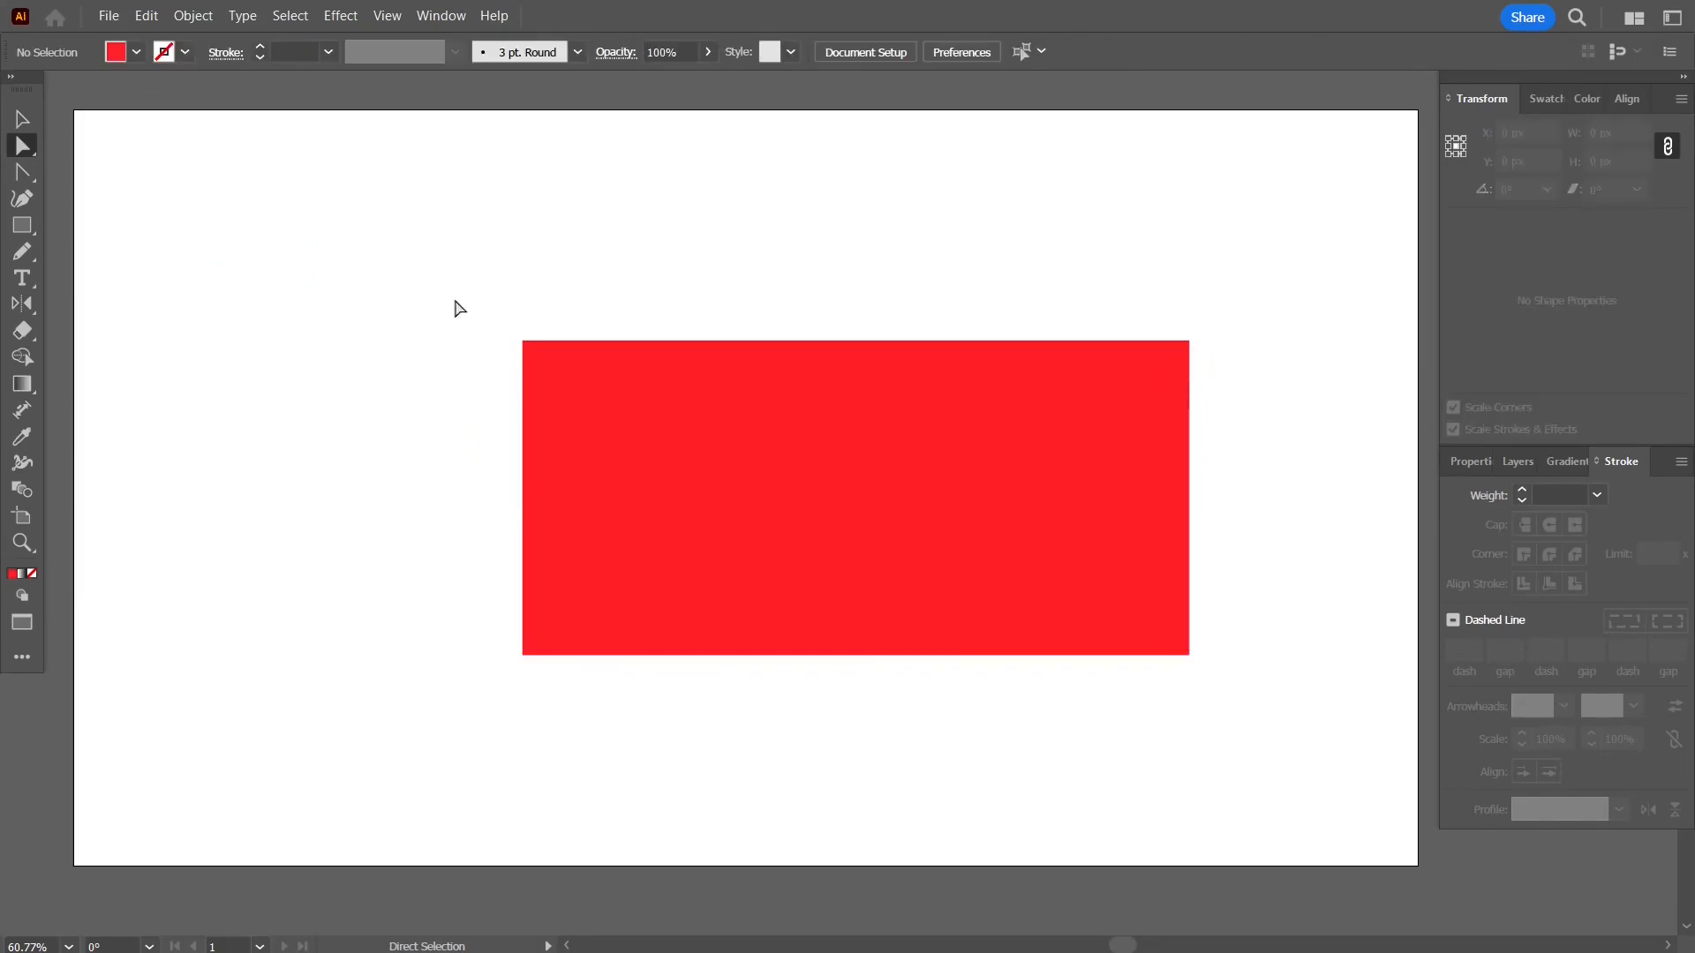
- Select the two upper corner anchors, try shifting the upper-left anchor on its own, and deselect the rectangle
drag(447, 269, 1275, 409)
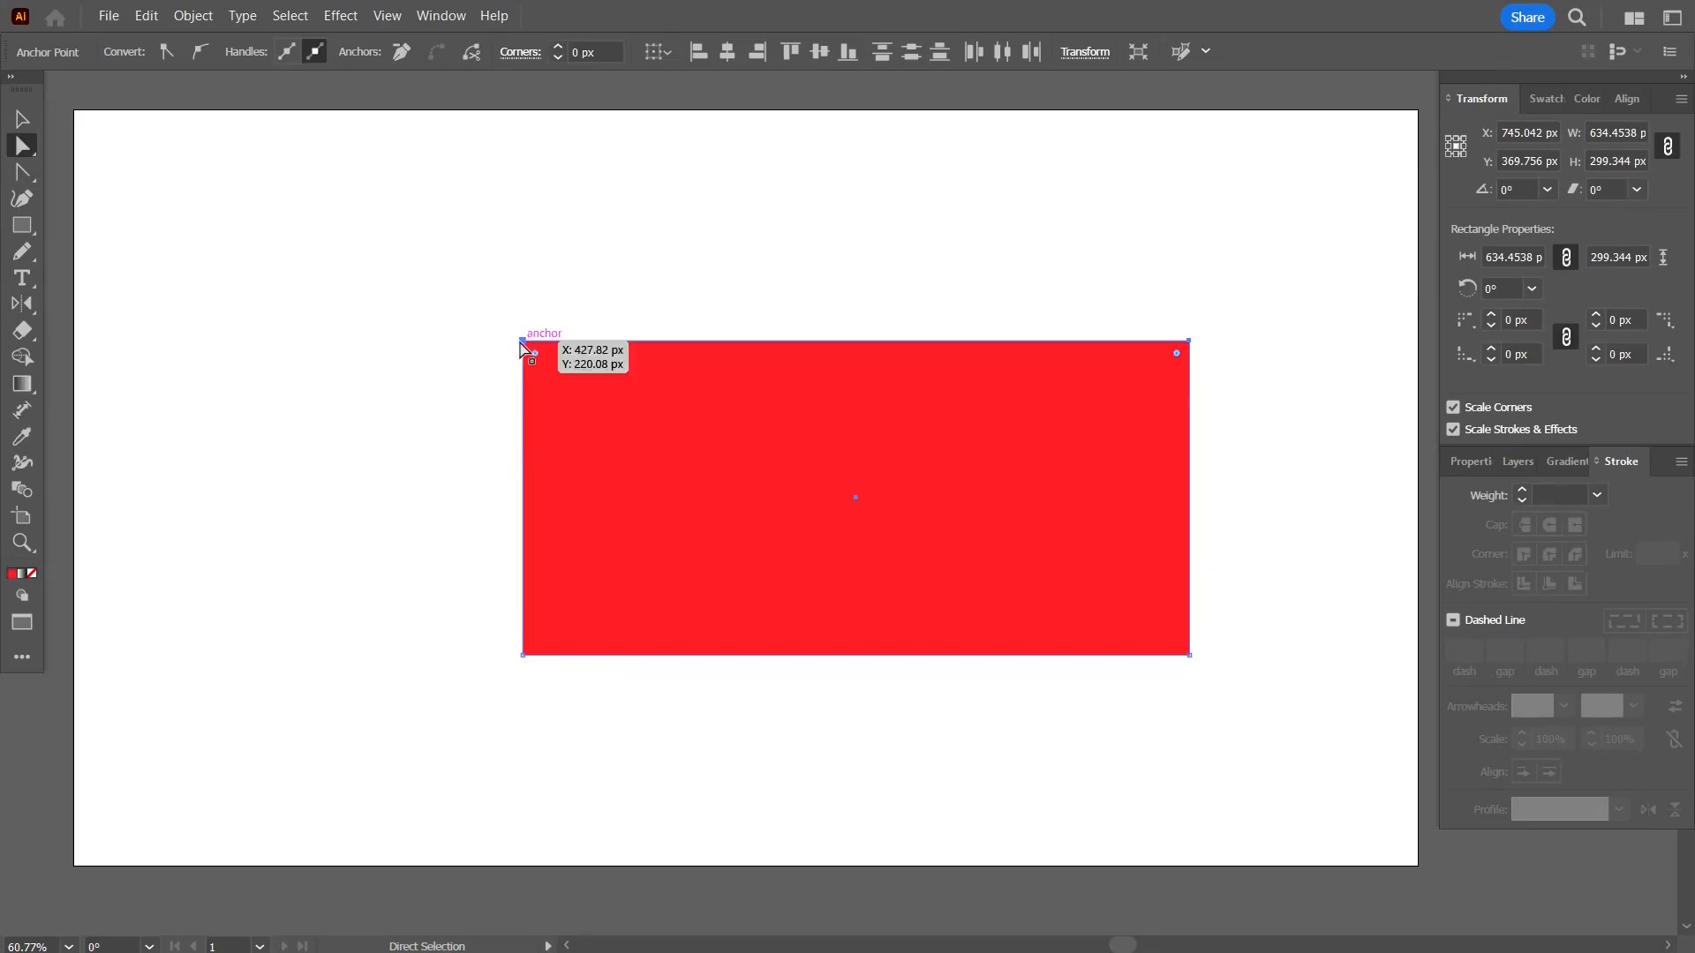
mouse_move(521, 341)
mouse_down()
mouse_move(636, 340)
mouse_move(422, 341)
mouse_move(669, 341)
mouse_move(443, 340)
mouse_move(569, 342)
mouse_move(552, 340)
mouse_up()
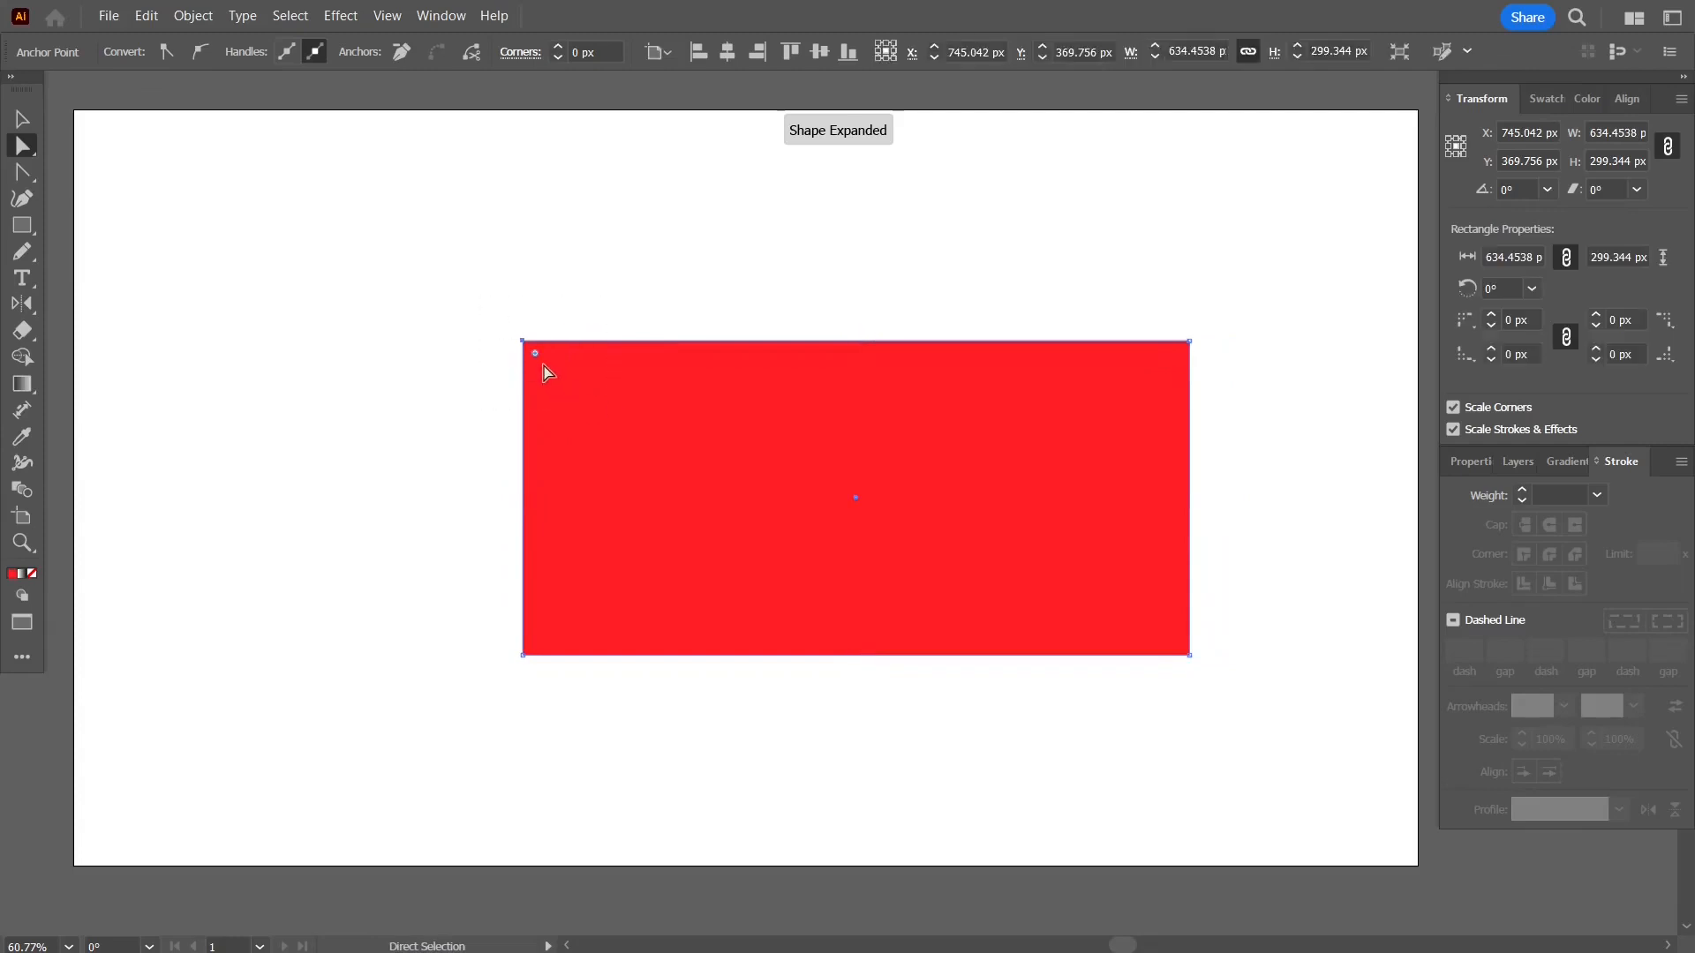
click(521, 337)
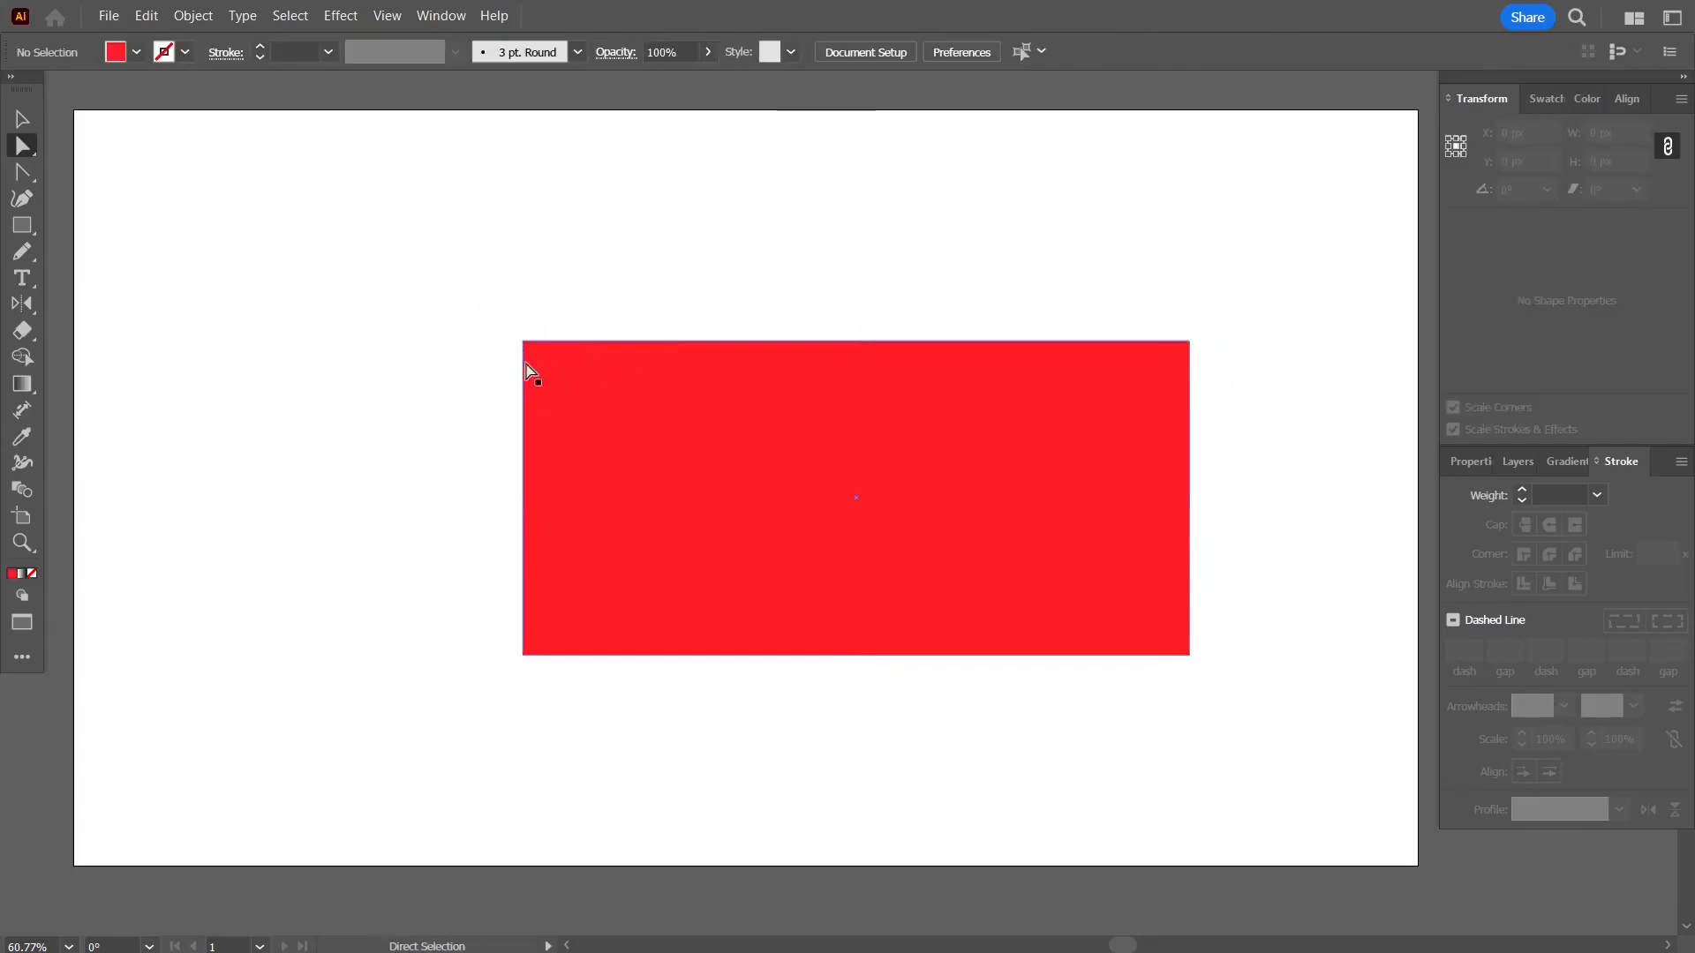
click(626, 369)
click(522, 340)
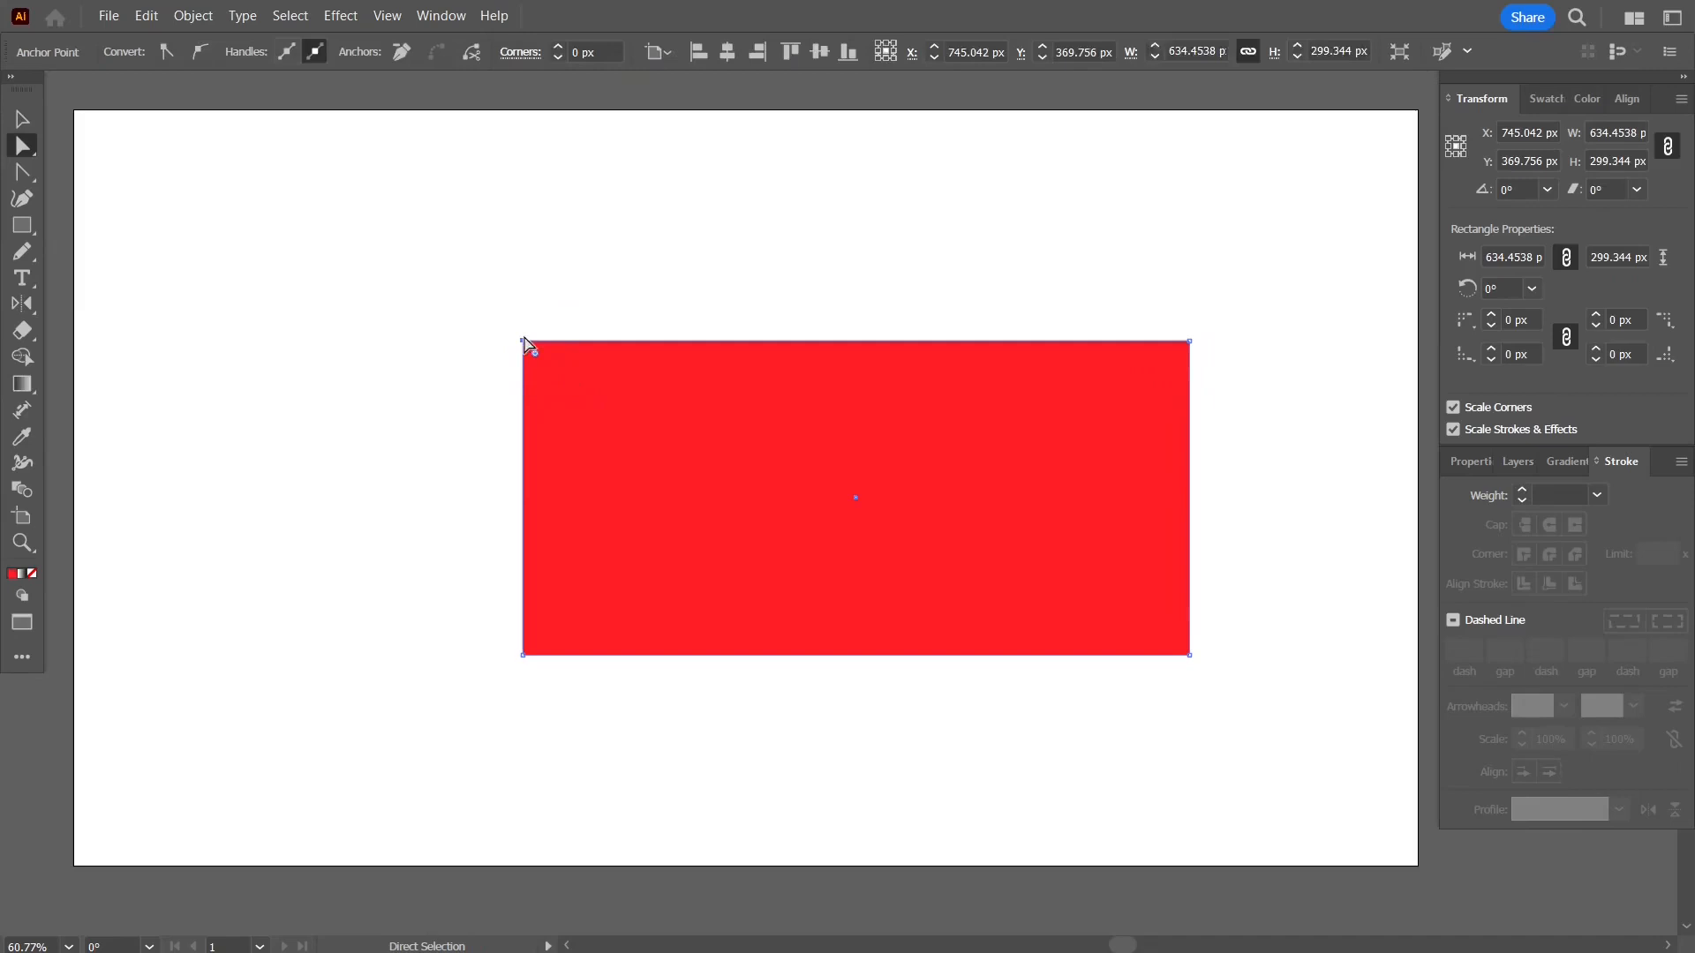
mouse_move(527, 349)
mouse_down()
mouse_move(531, 434)
mouse_move(527, 351)
mouse_move(629, 347)
mouse_move(526, 348)
mouse_up()
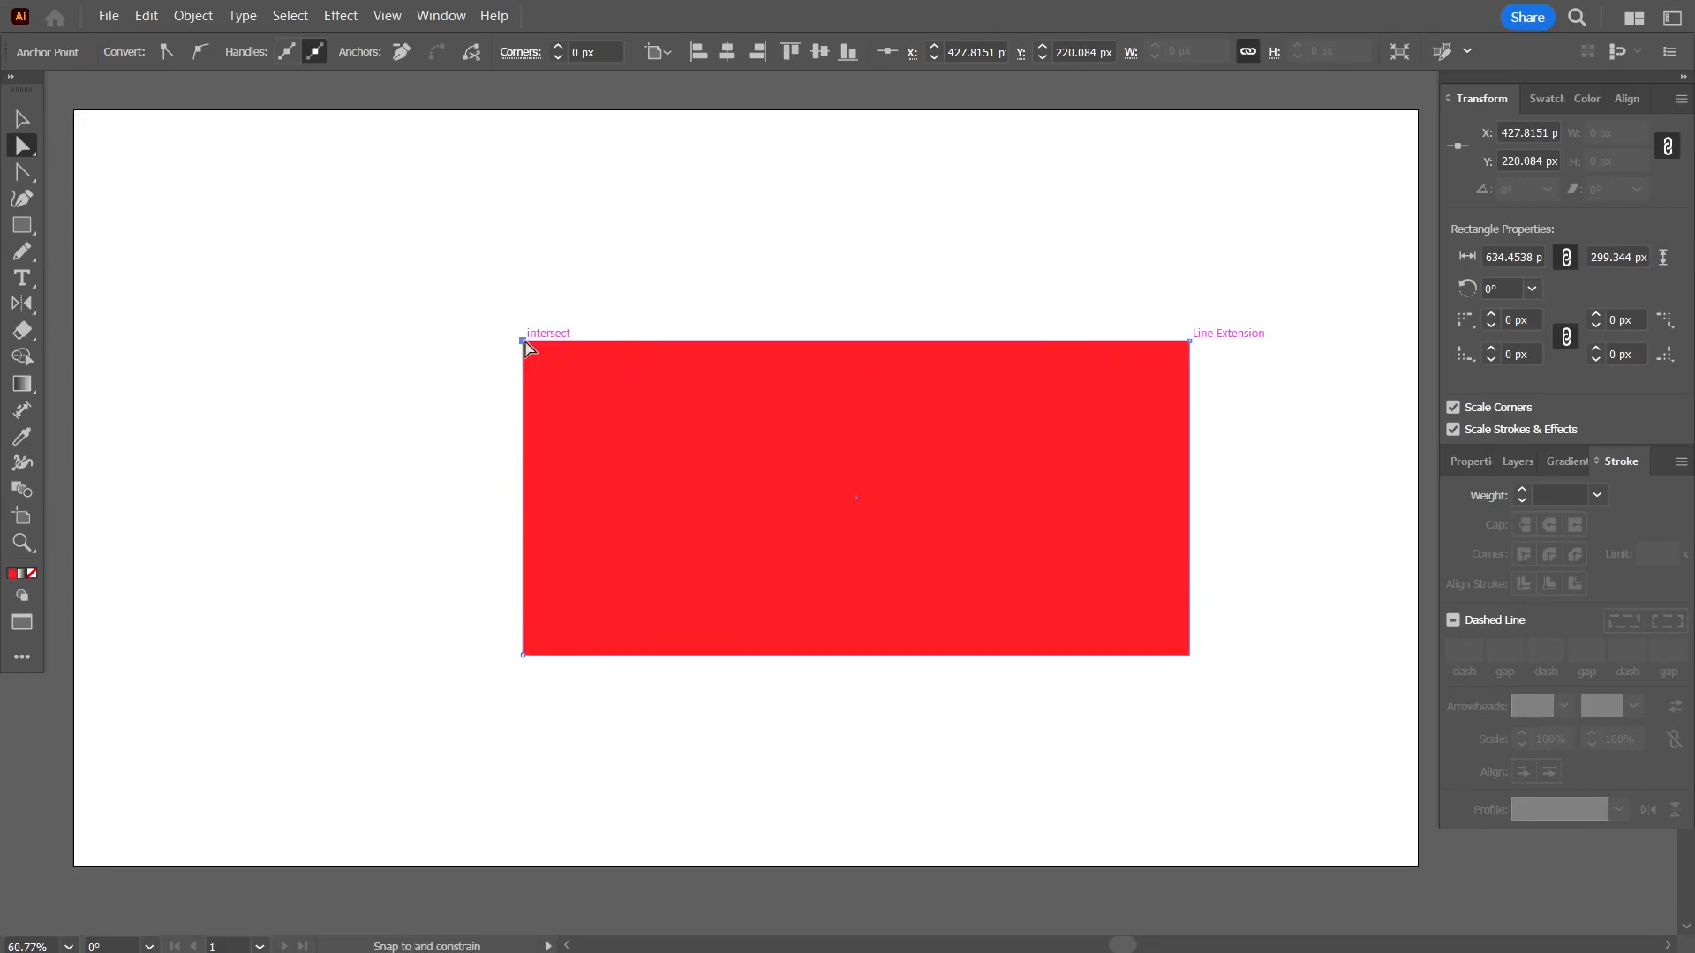
click(450, 311)
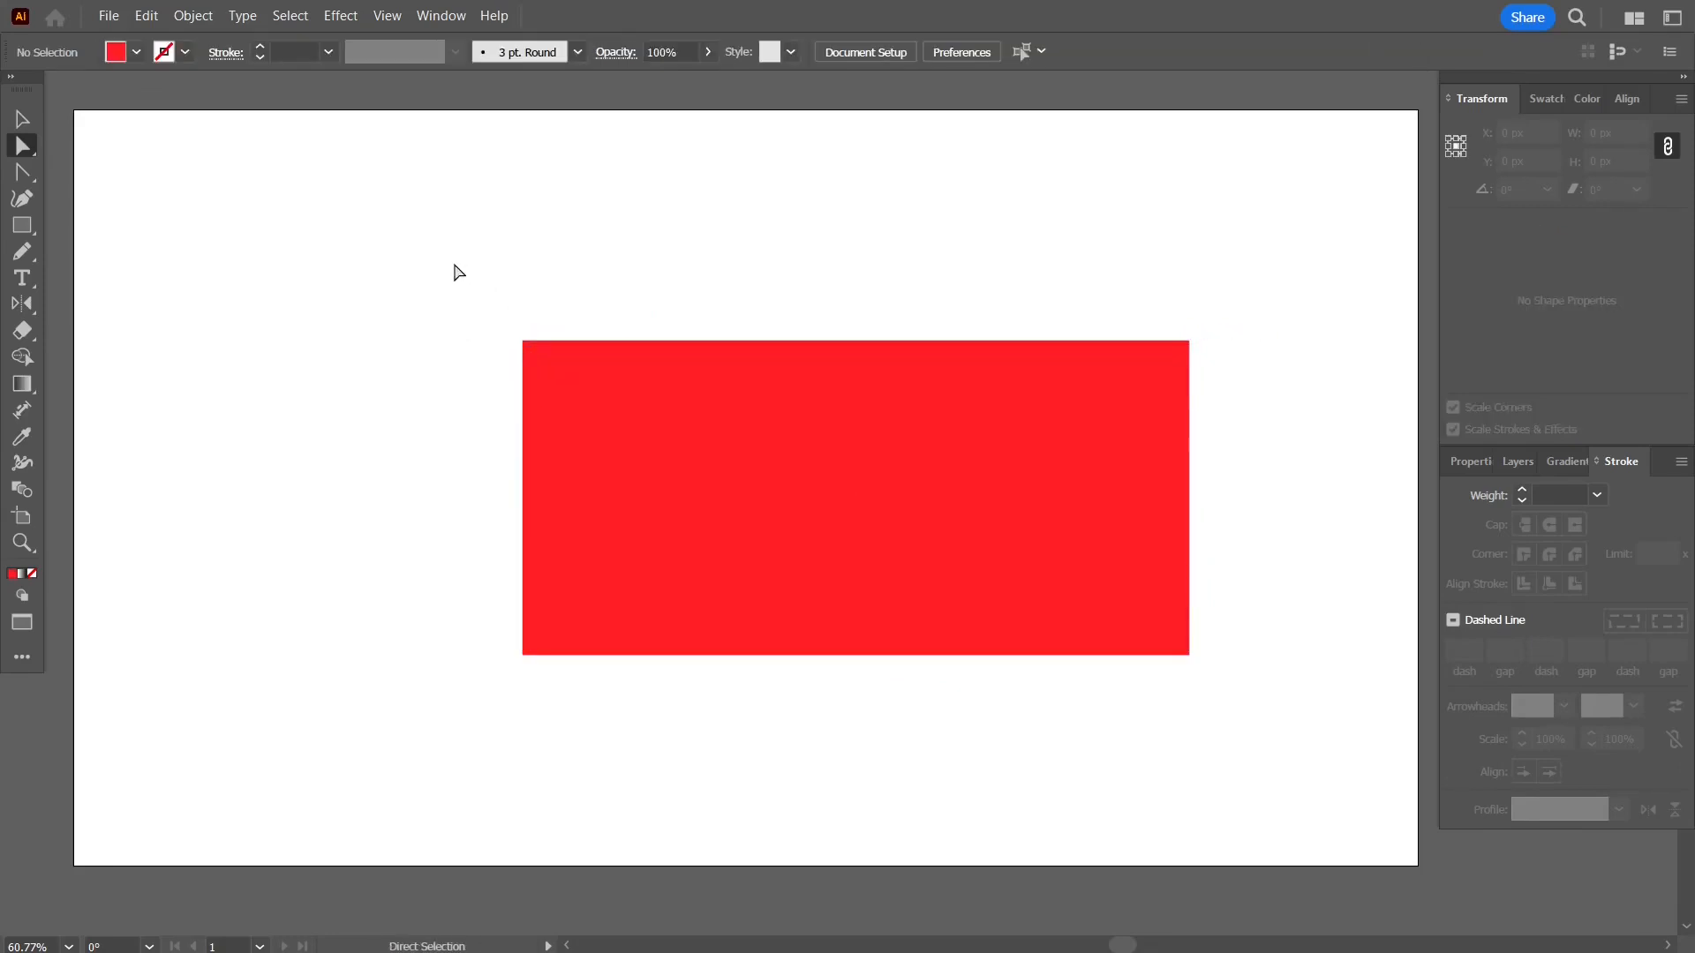
- Show the document grid and turn on Snap to Grid
drag(523, 258, 424, 294)
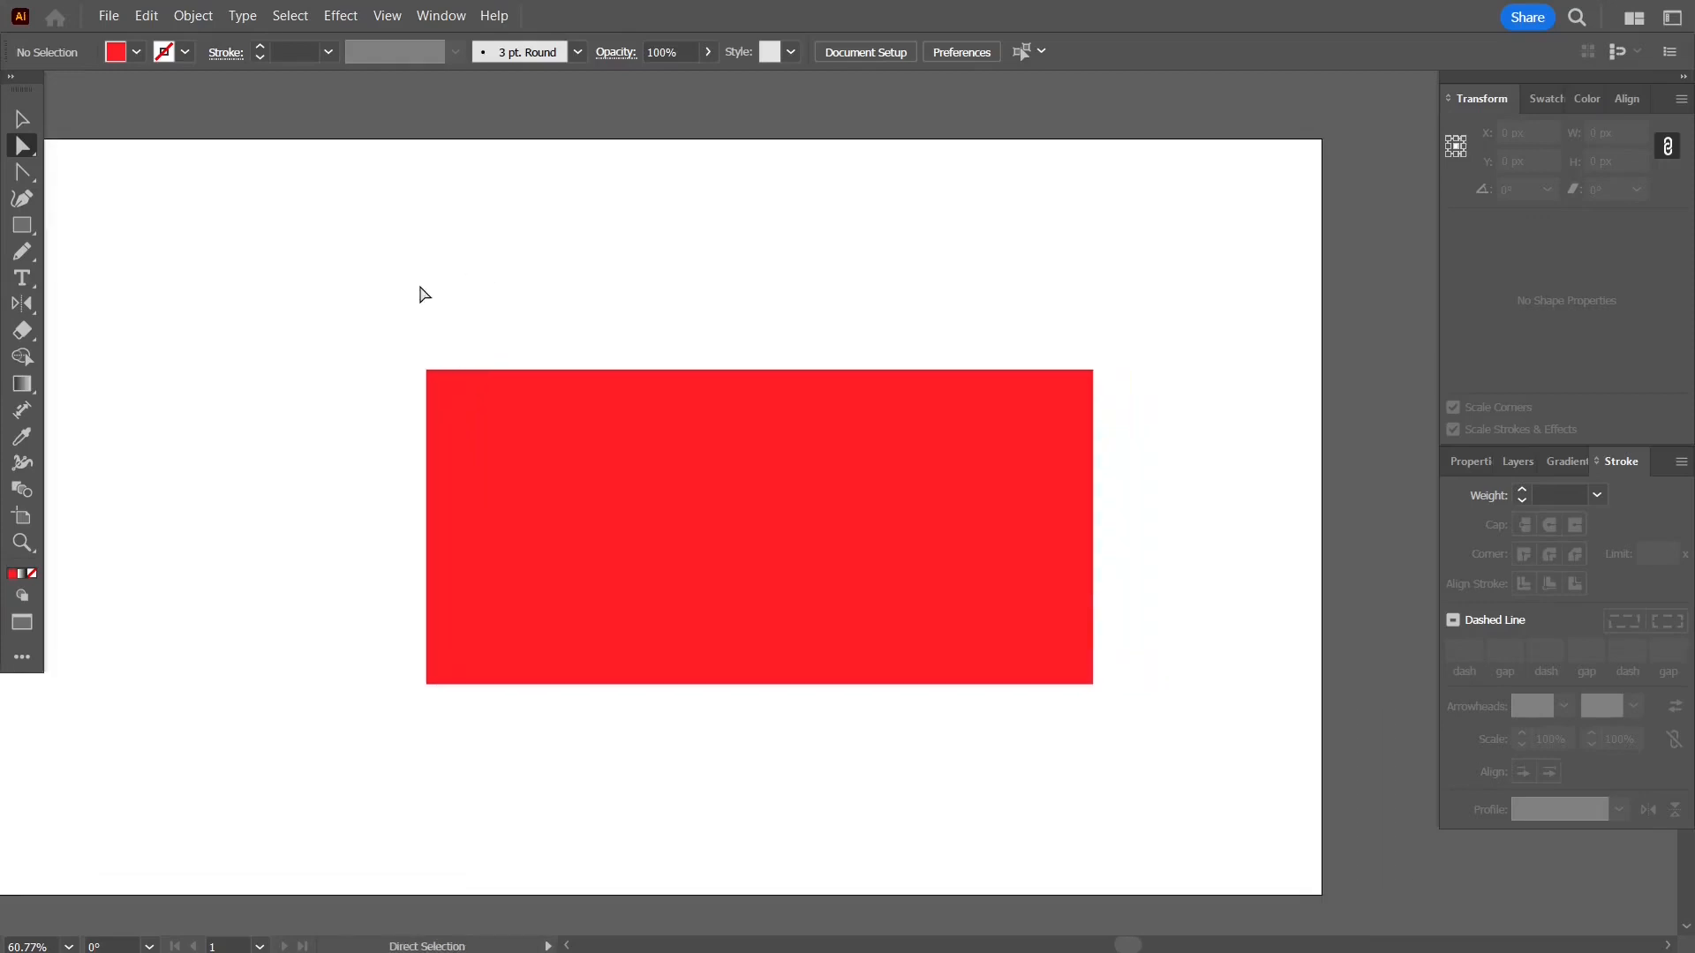
click(389, 16)
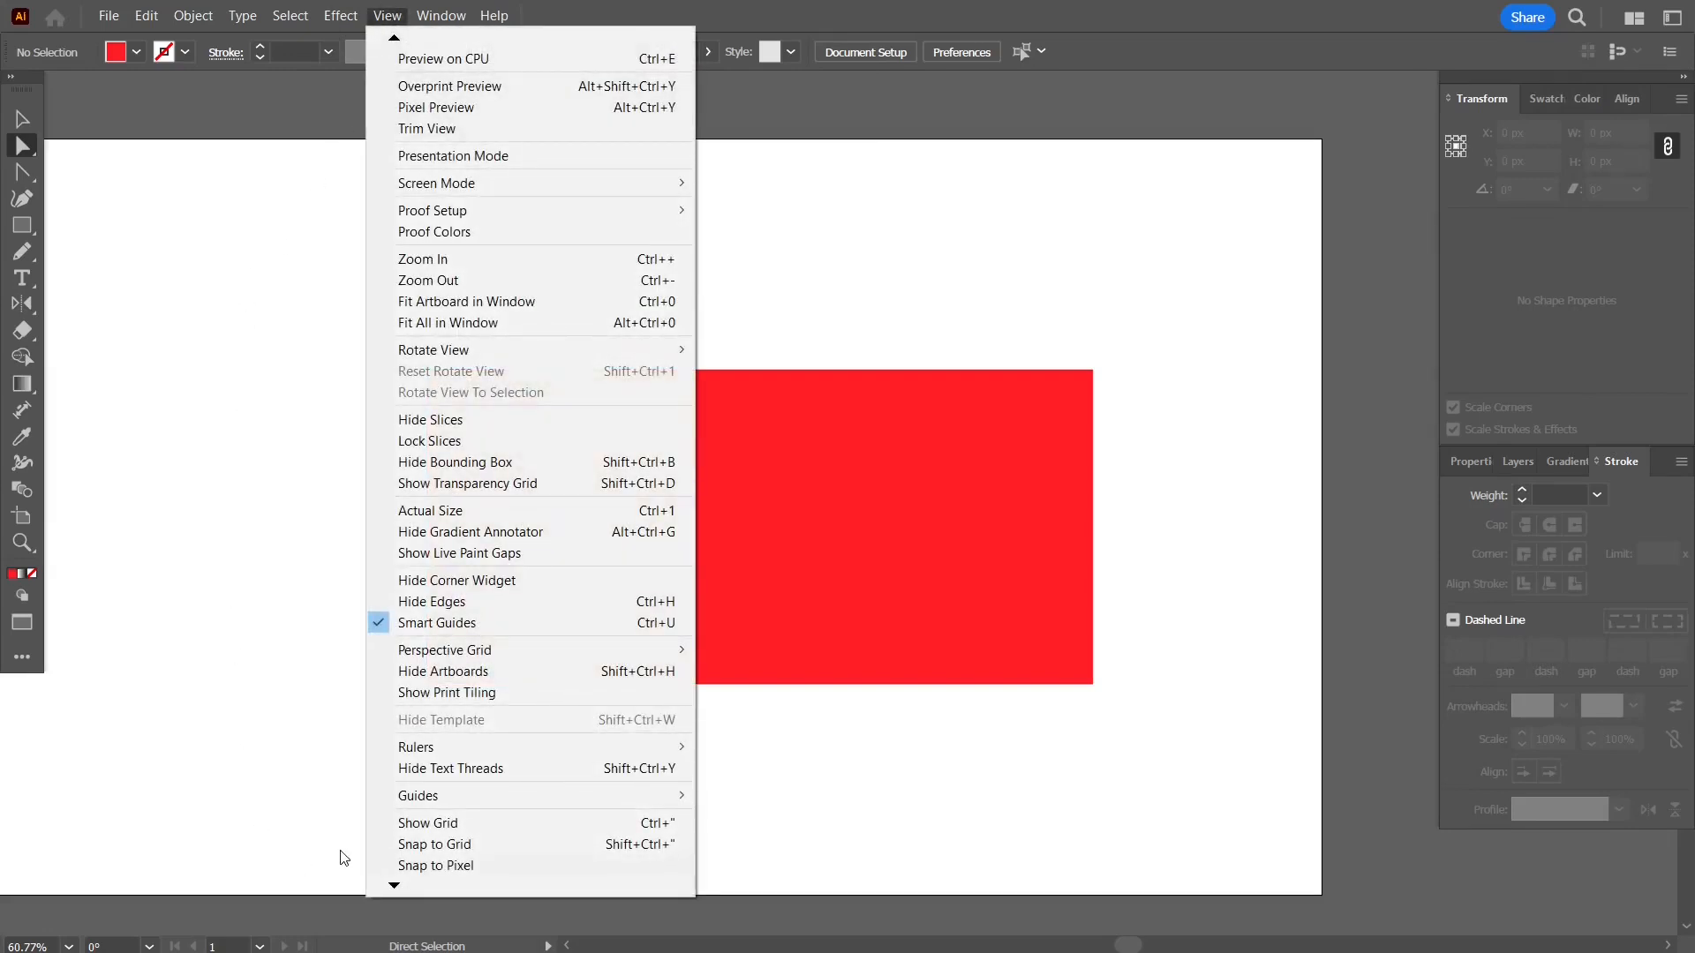
click(453, 825)
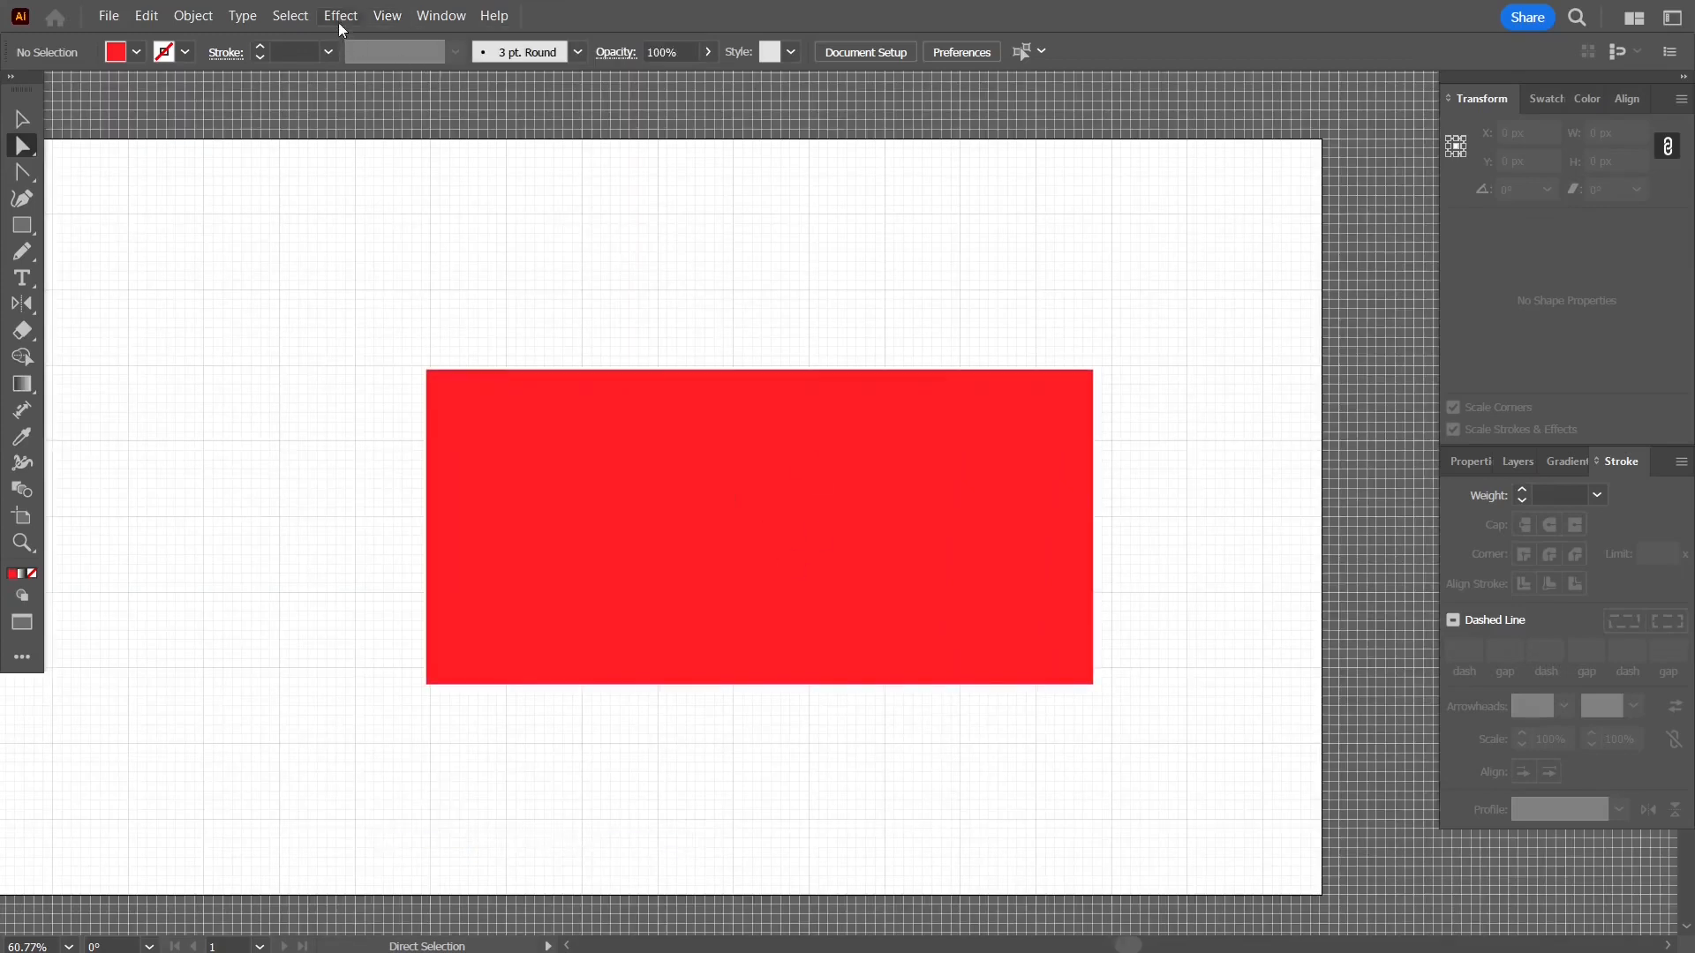
click(394, 18)
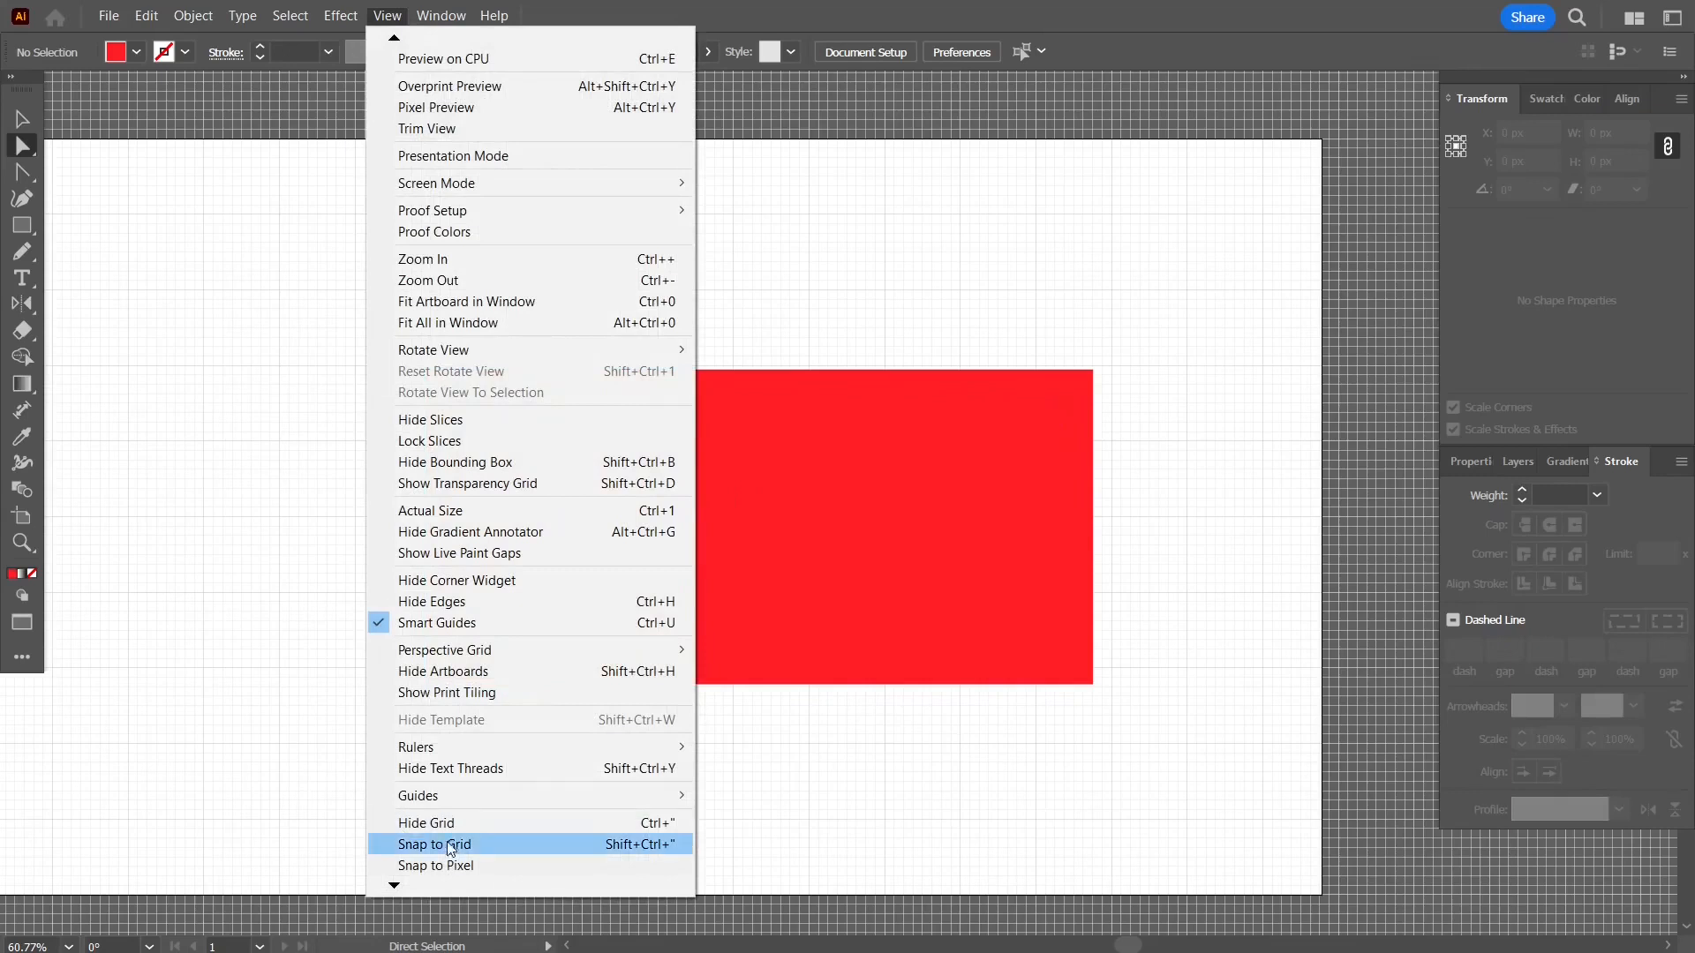
click(451, 852)
- Try moving the upper-left anchor to X 432, Y 234 px on the grid and raising it, and undo both moves
scroll(421, 363, up, 2)
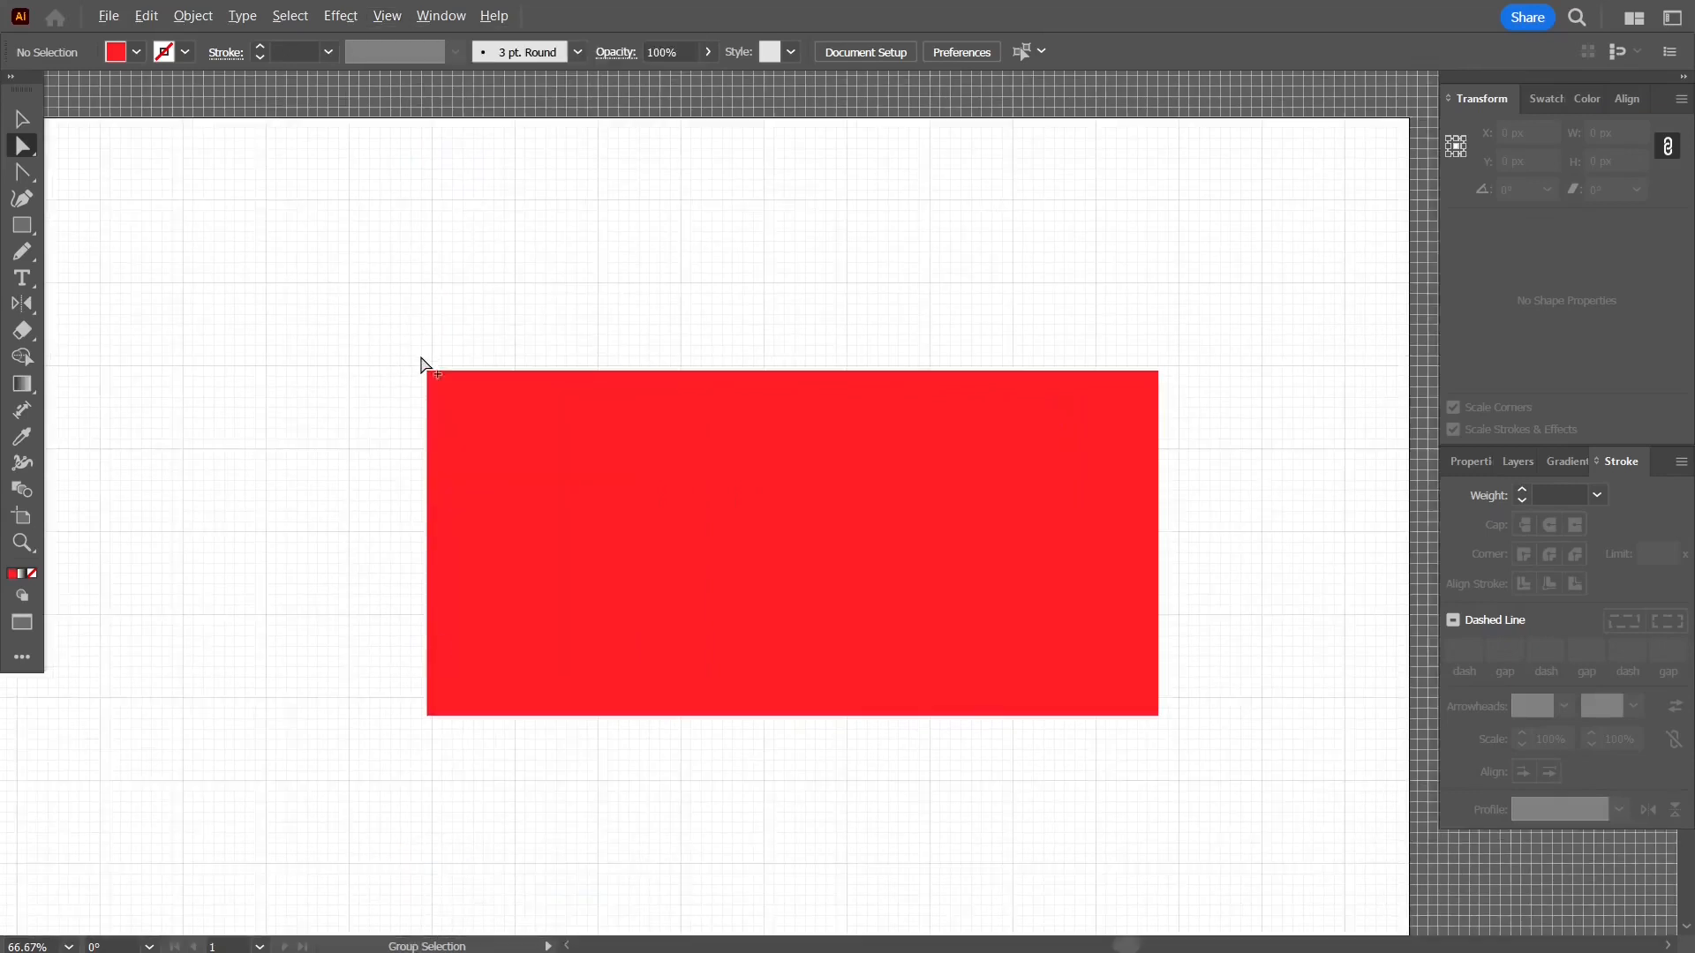
drag(288, 283, 465, 406)
scroll(465, 406, up, 4)
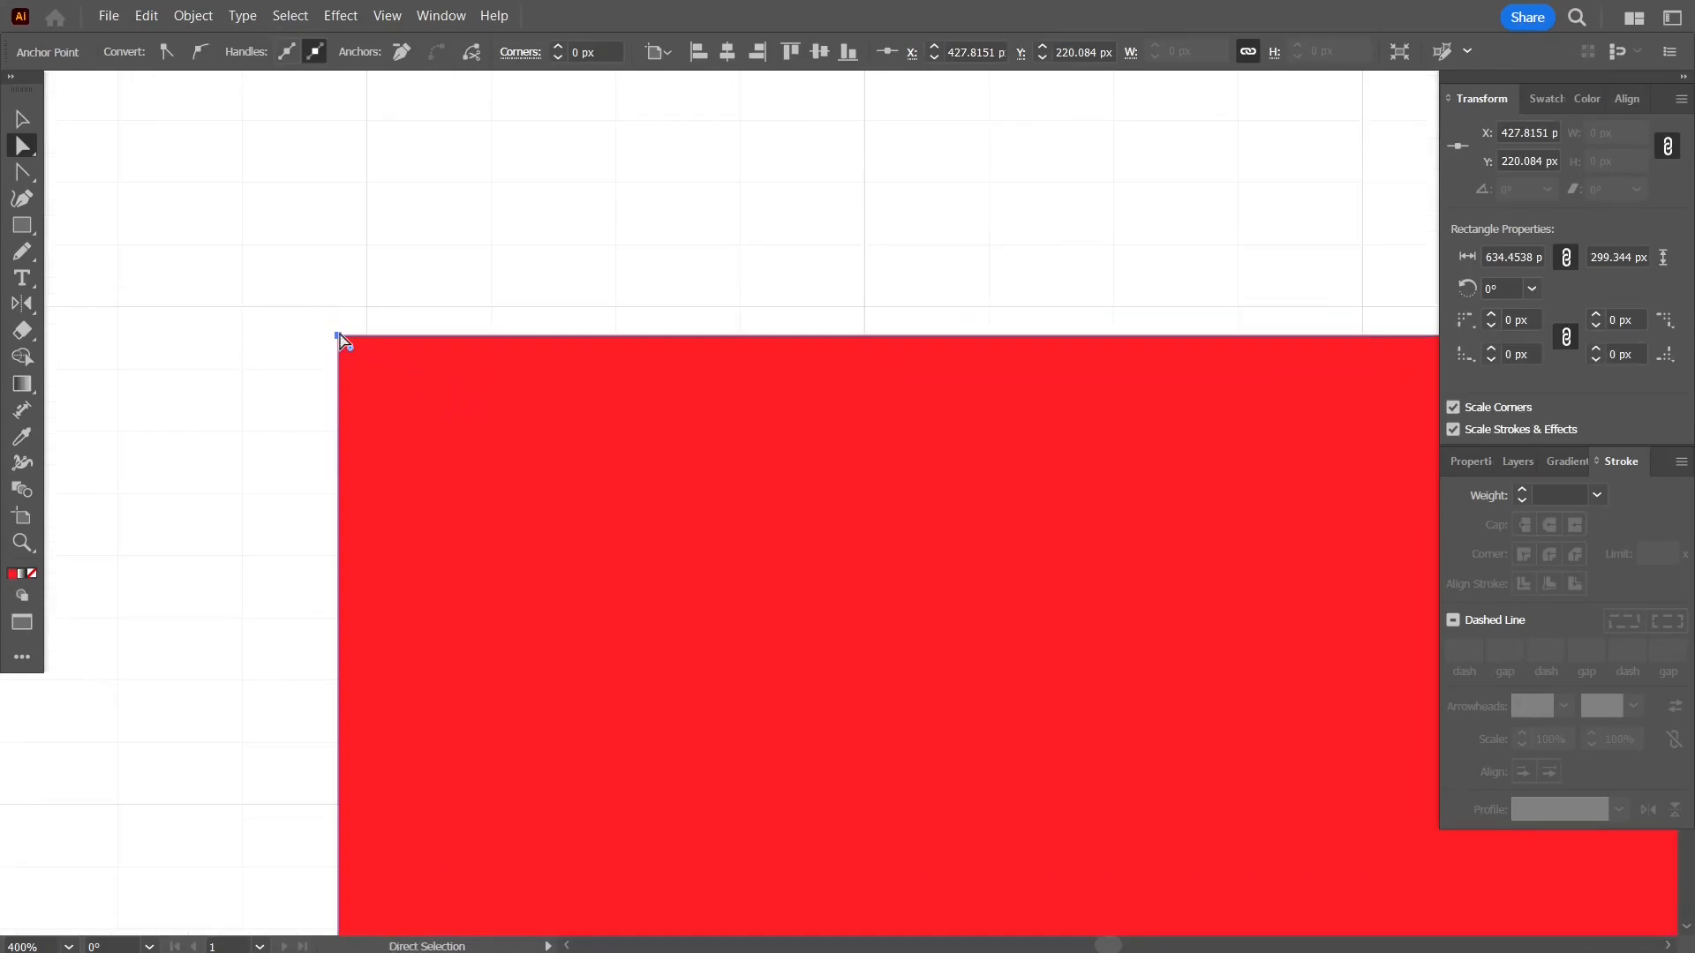
drag(339, 336, 352, 436)
scroll(350, 436, down, 5)
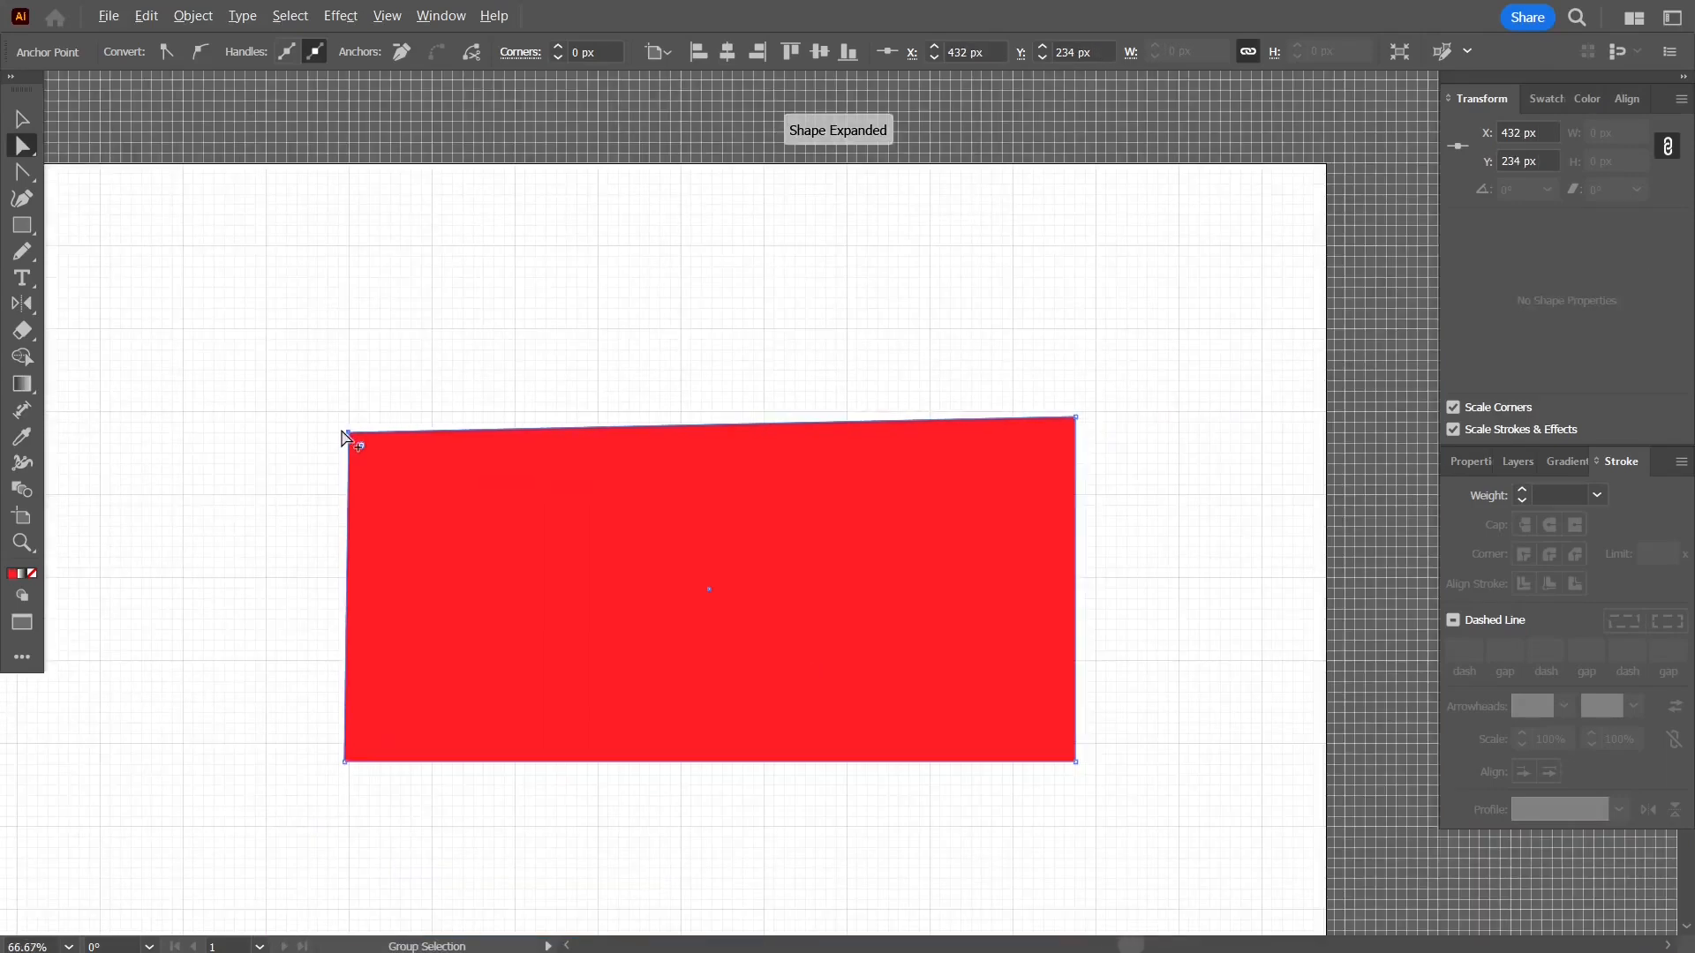
drag(346, 434, 348, 382)
key(ctrl+z)
key(ctrl+z)
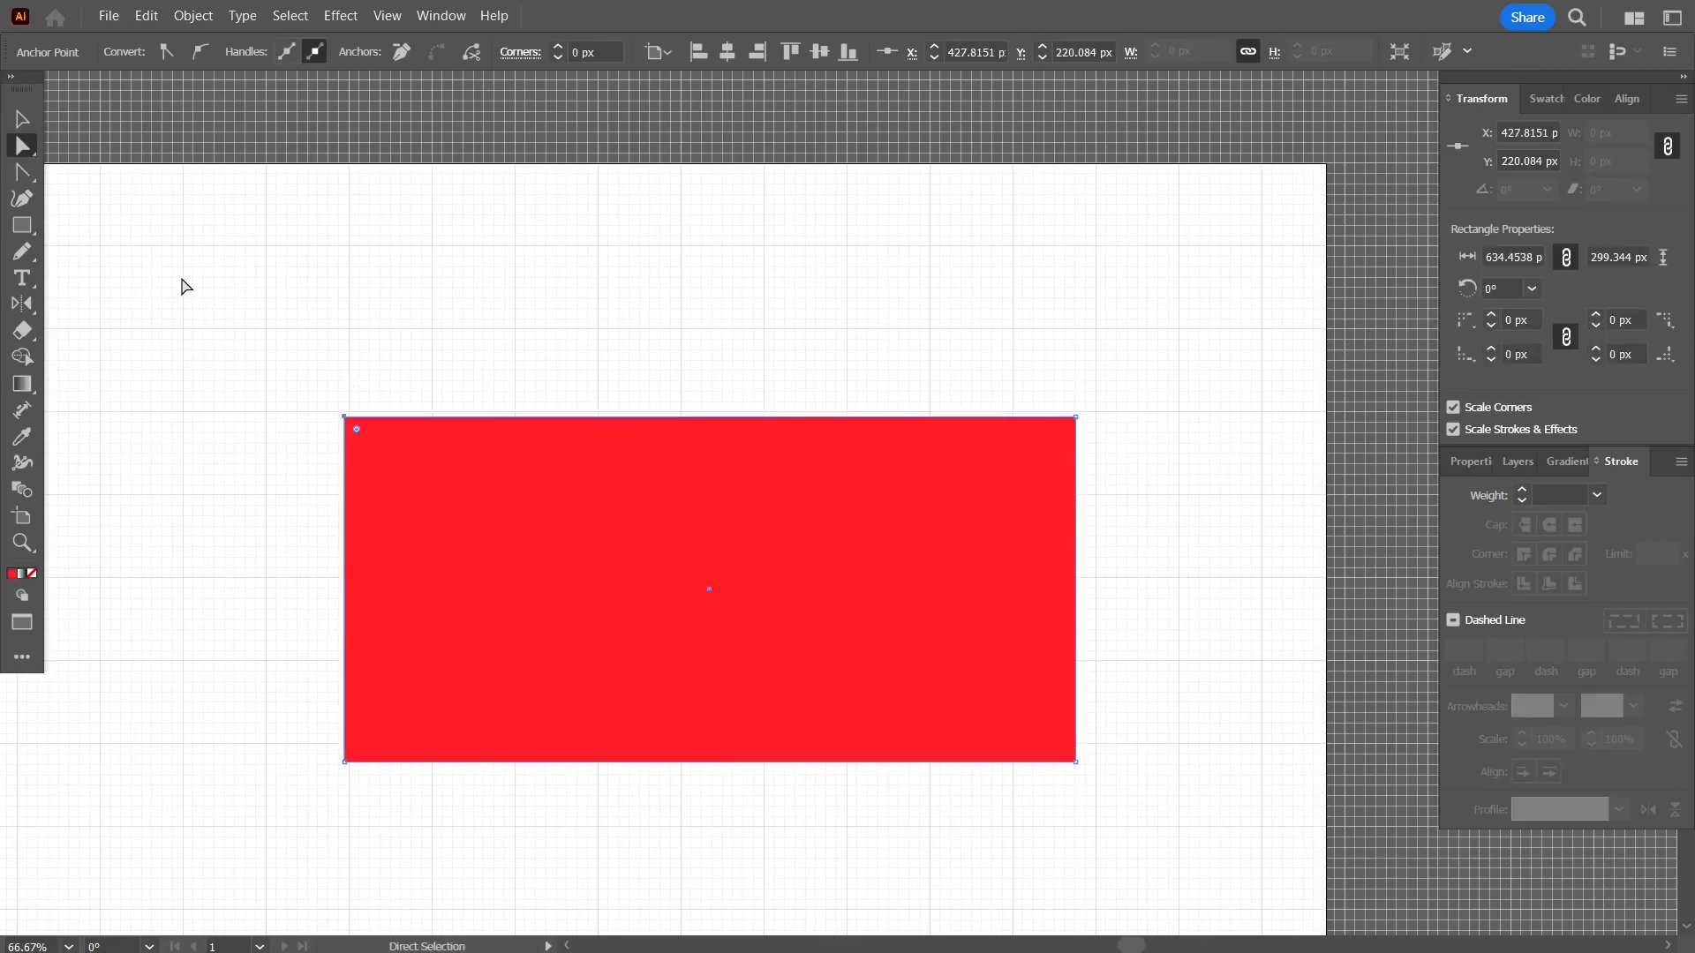
- Select only the upper-left anchor and nudge it left to X 369 px and back right to X 432 px
drag(291, 360, 391, 468)
scroll(391, 417, up, 1)
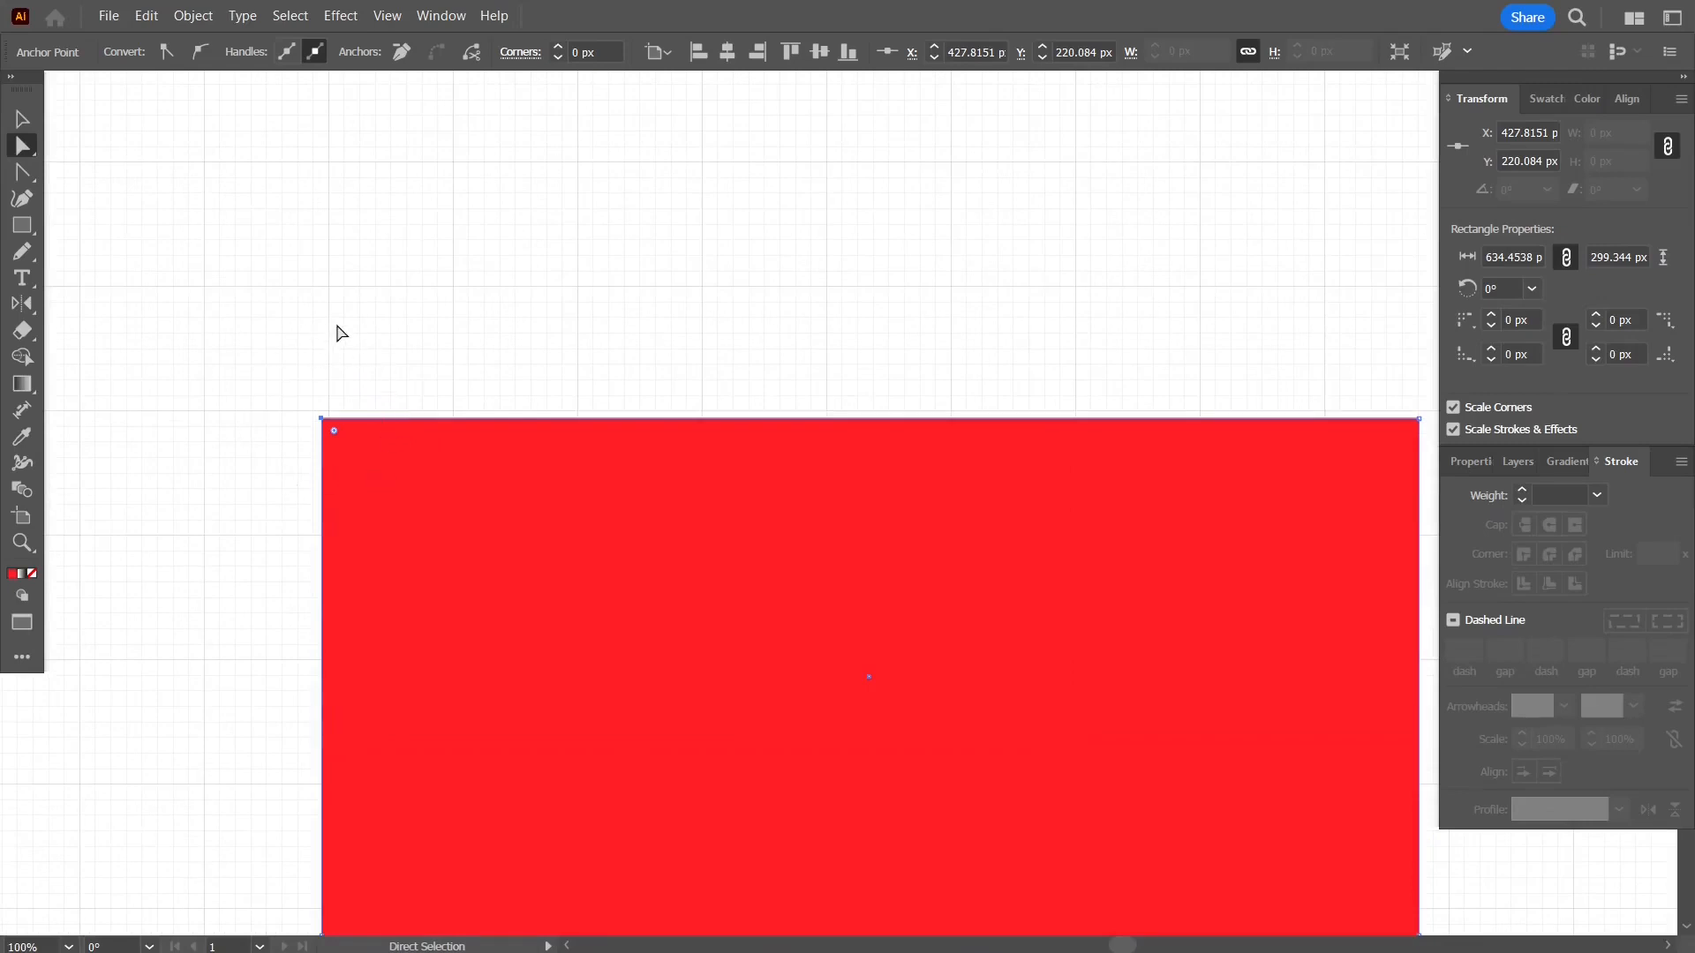
key(Left)
key(Left)
key(Left)
key(Left)
key(Left)
key(Left)
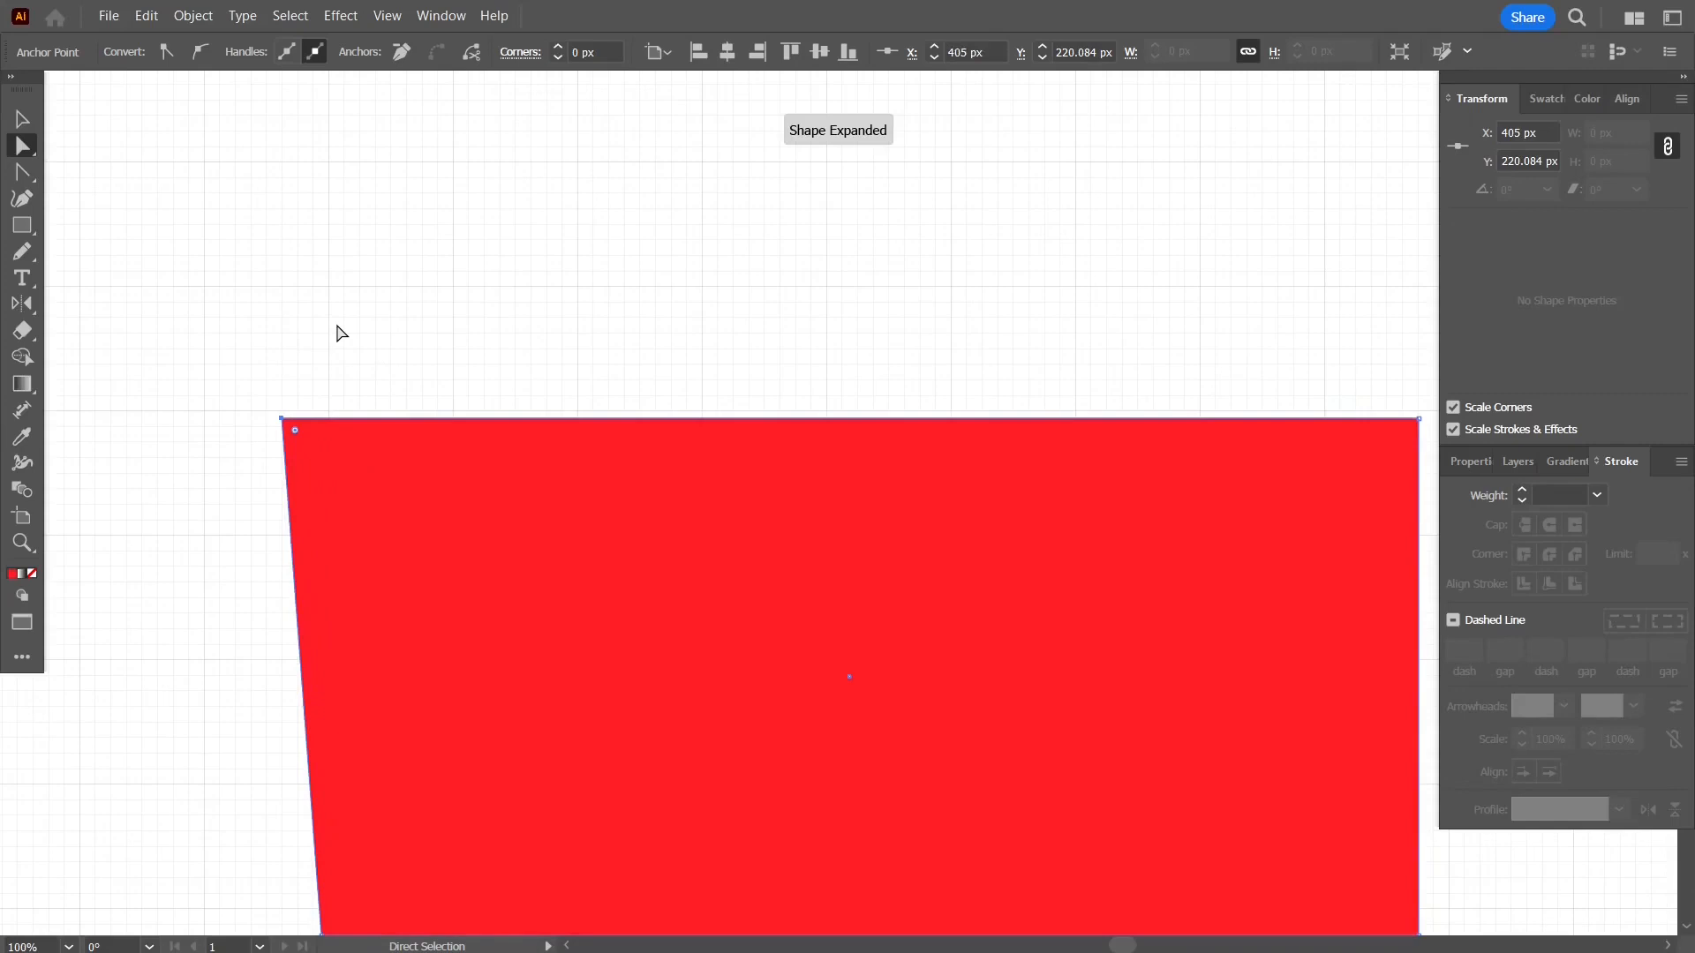
key(Left)
key(Left)
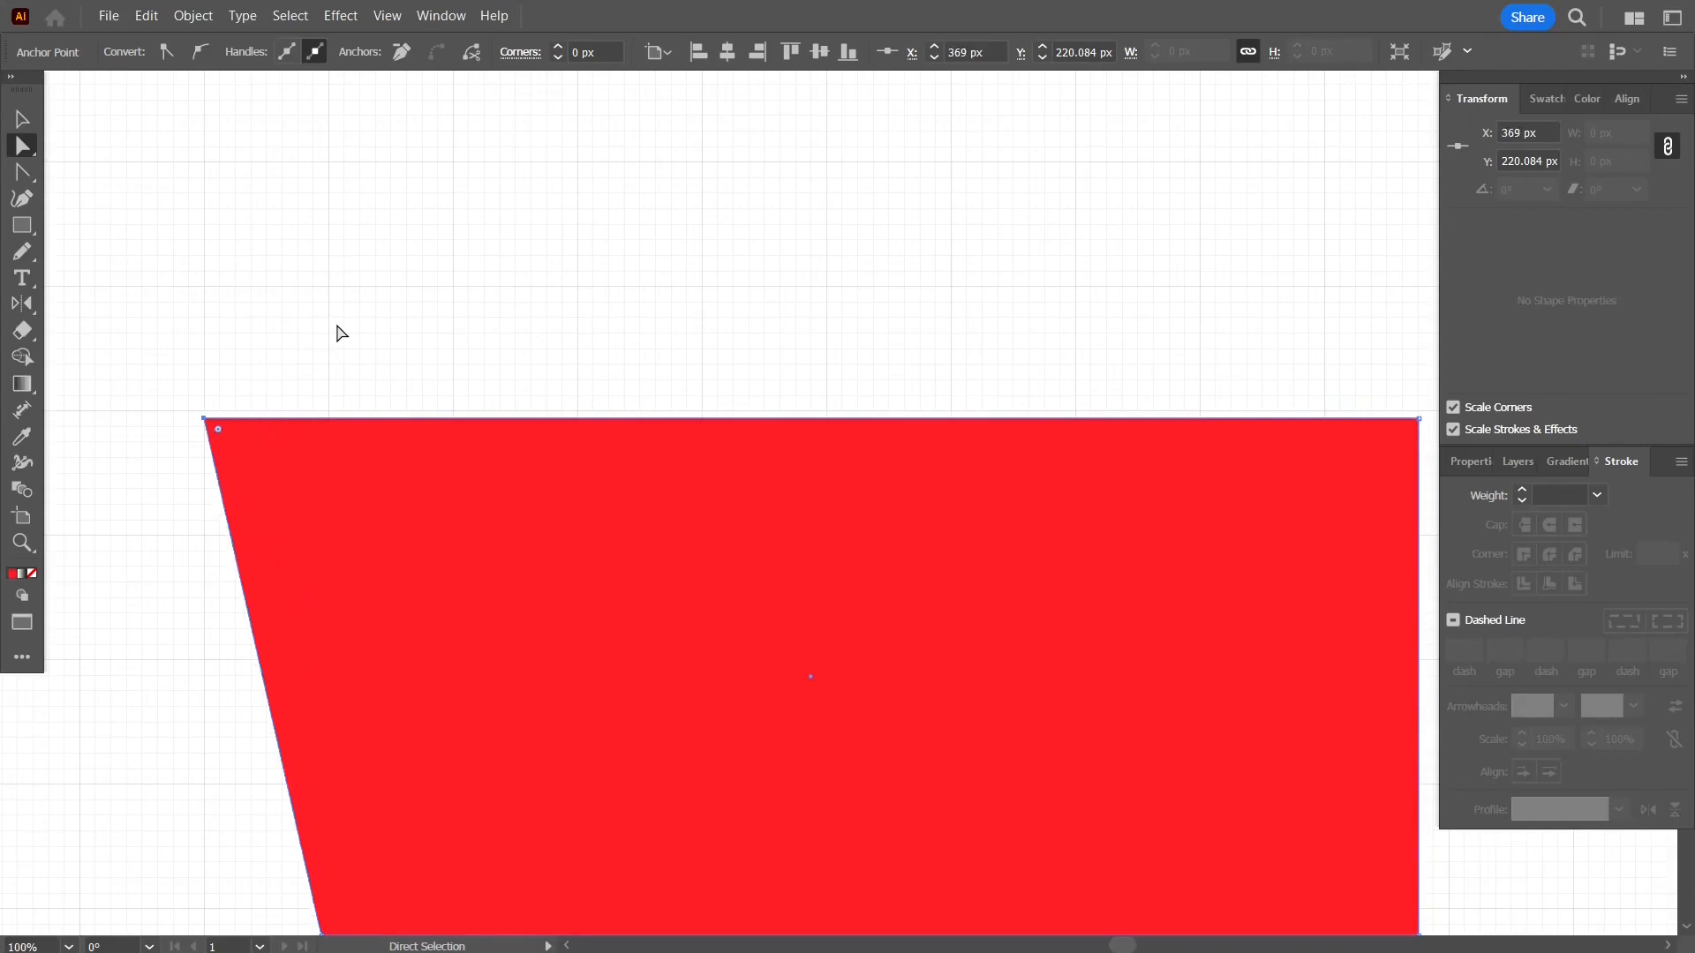
key(Right)
key(Right)
key(Right)
key(Right)
key(Right)
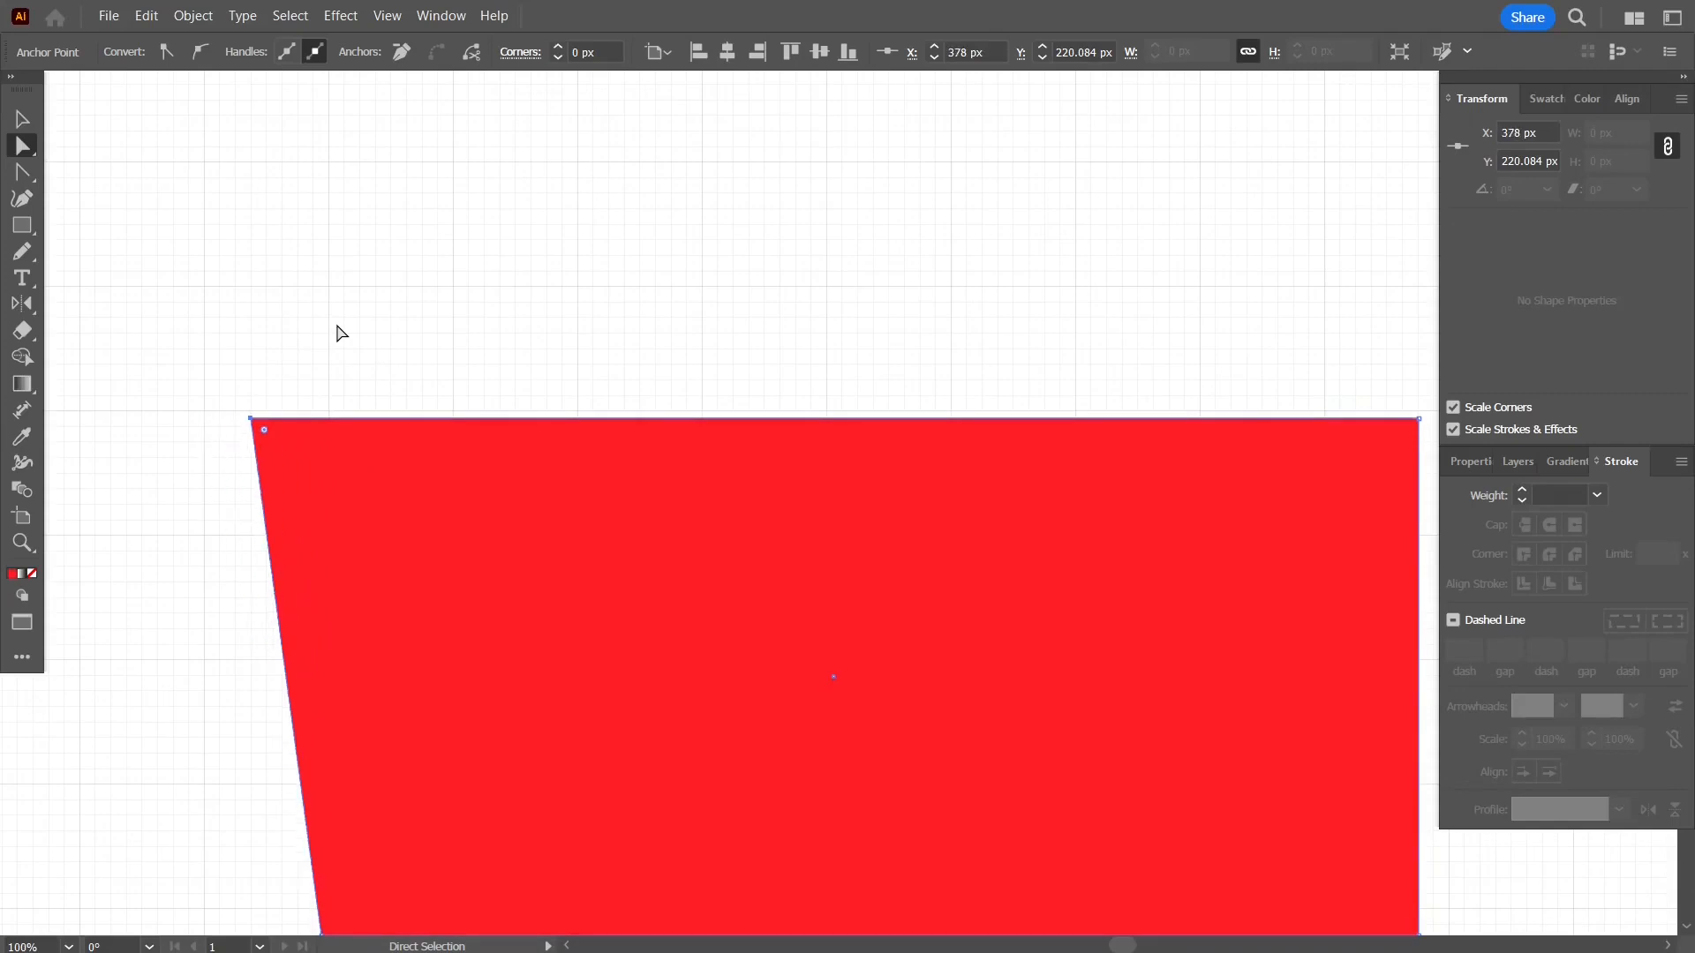
key(Right)
key(Right)
key(Right)
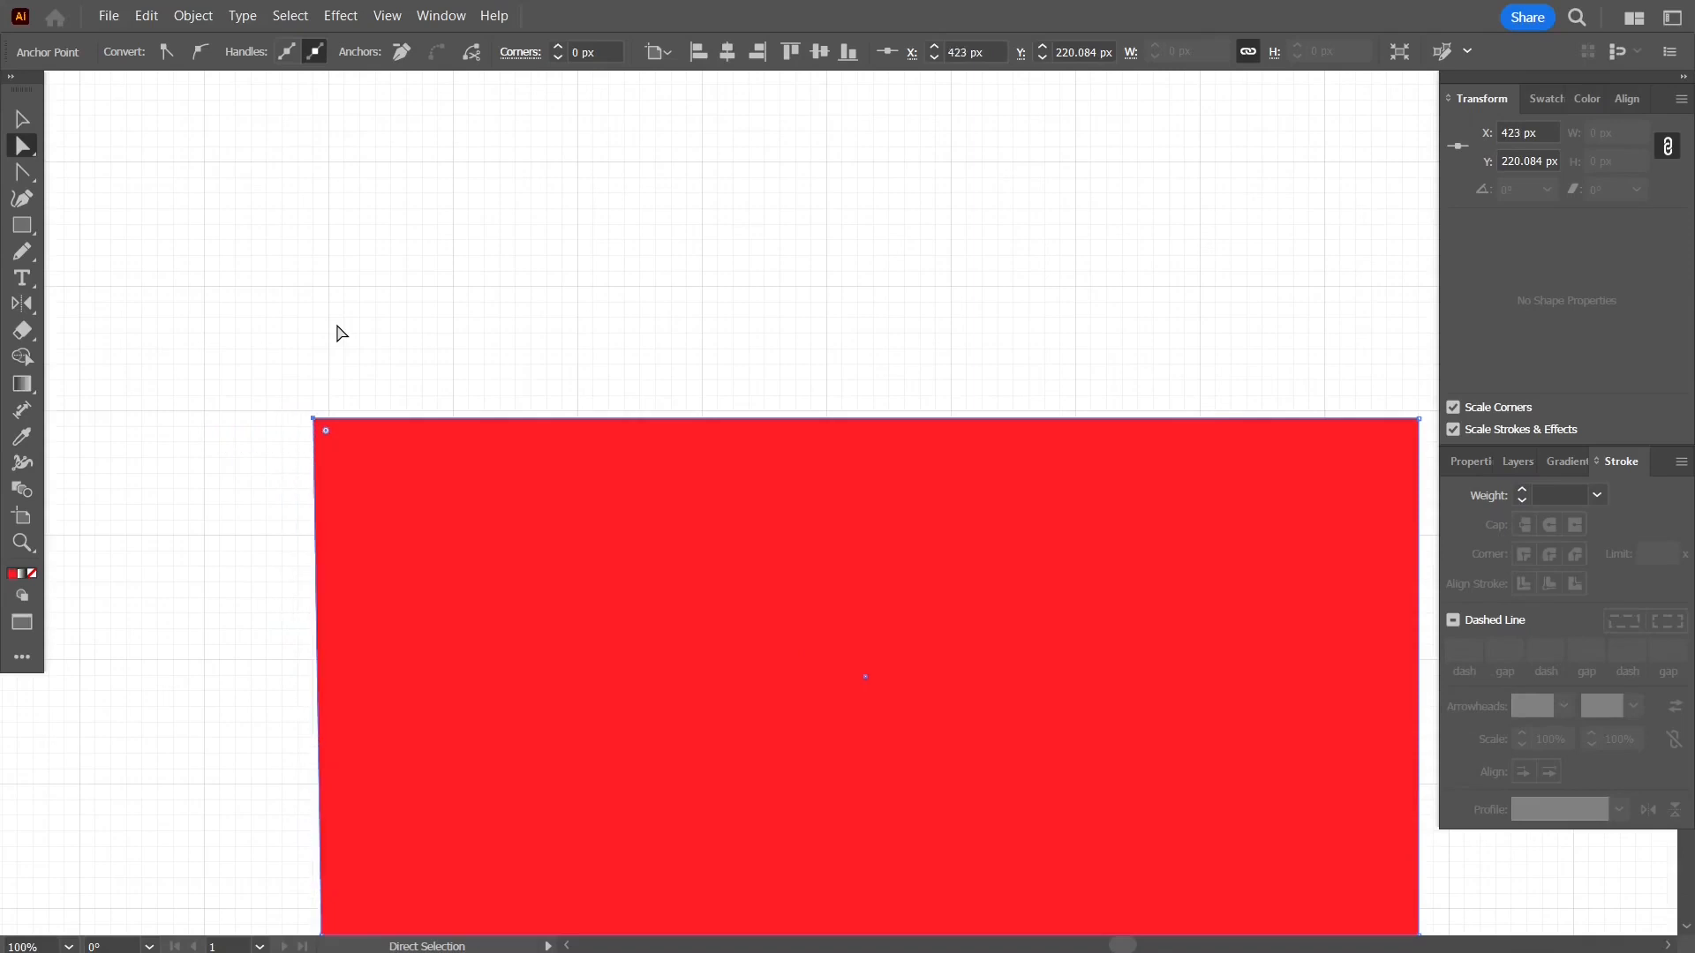
- Nudge the upper-left anchor up and down, leaving it at Y 216 px
key(Up)
key(Up)
key(Up)
key(Up)
key(Up)
key(Up)
key(Up)
key(Up)
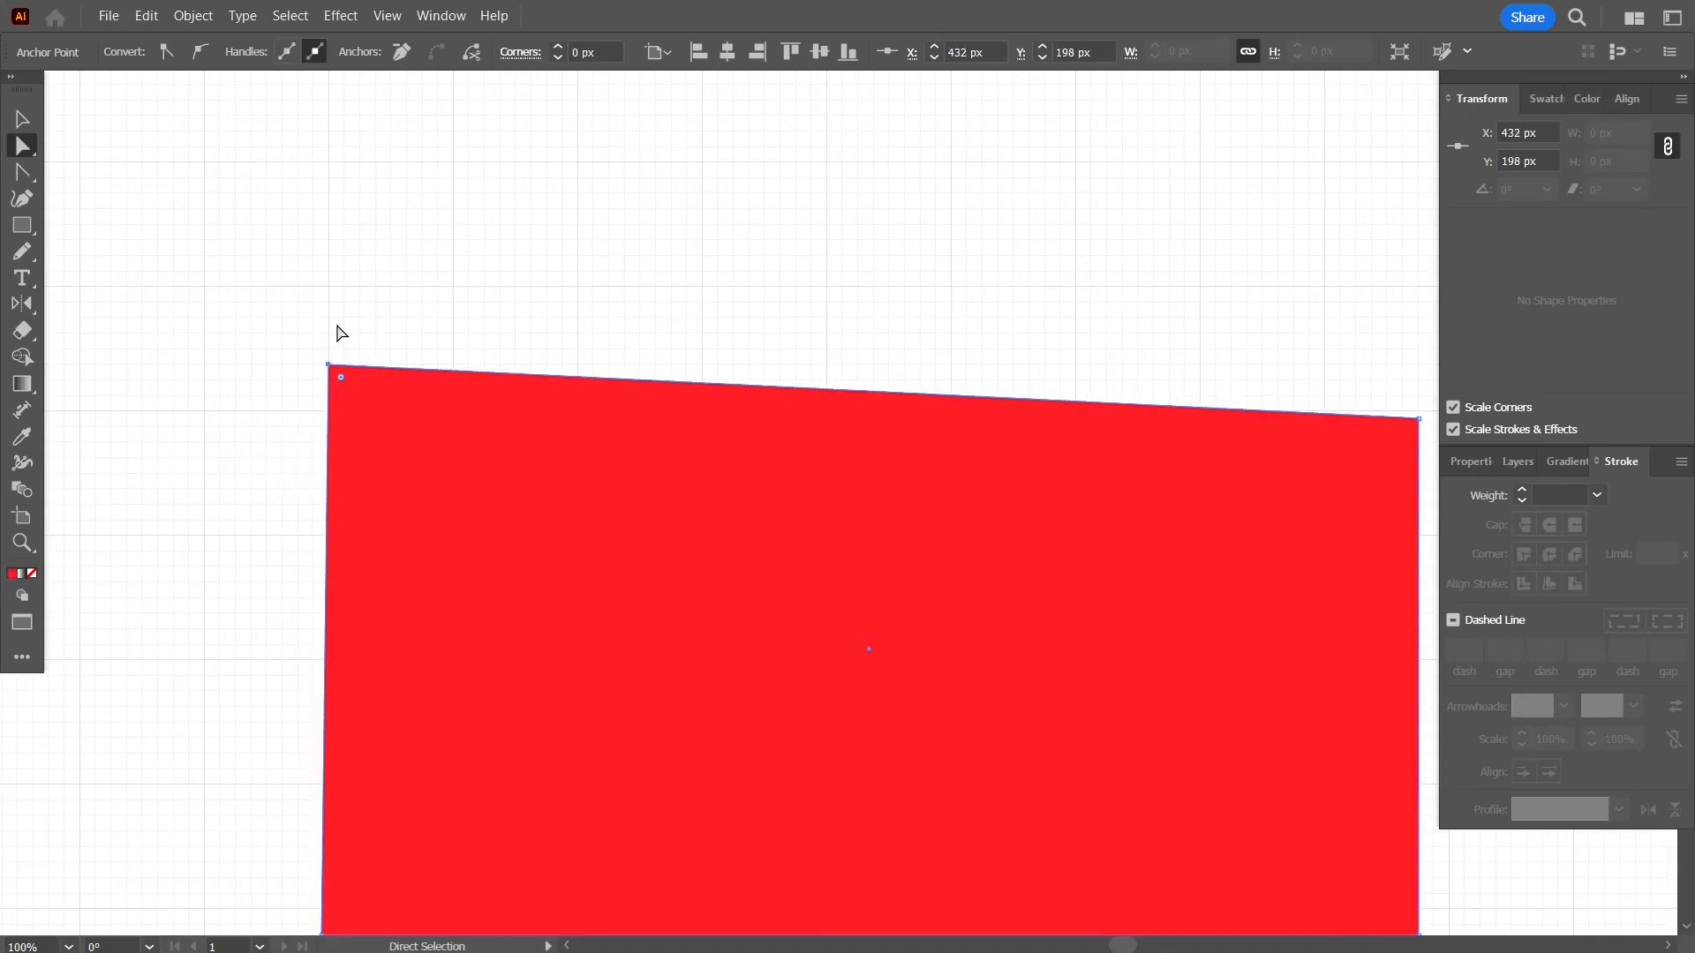
key(Down)
key(Down)
key(Down)
key(Down)
key(Down)
key(Down)
key(Down)
key(Down)
key(Down)
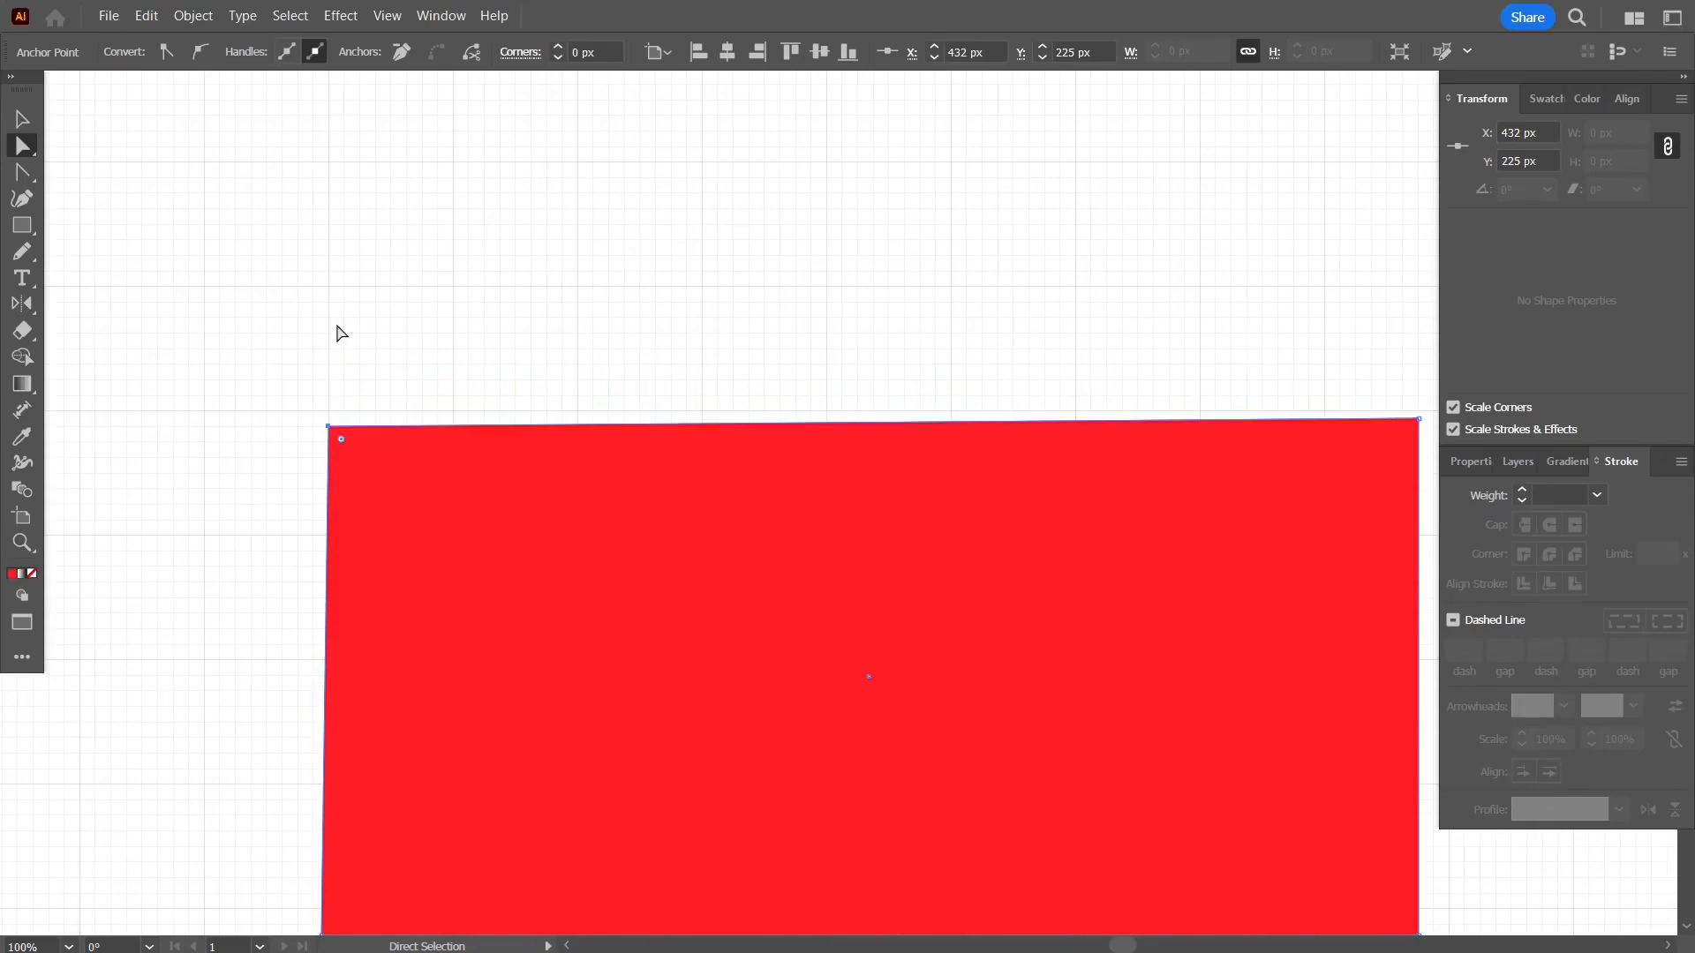
key(Up)
key(Up)
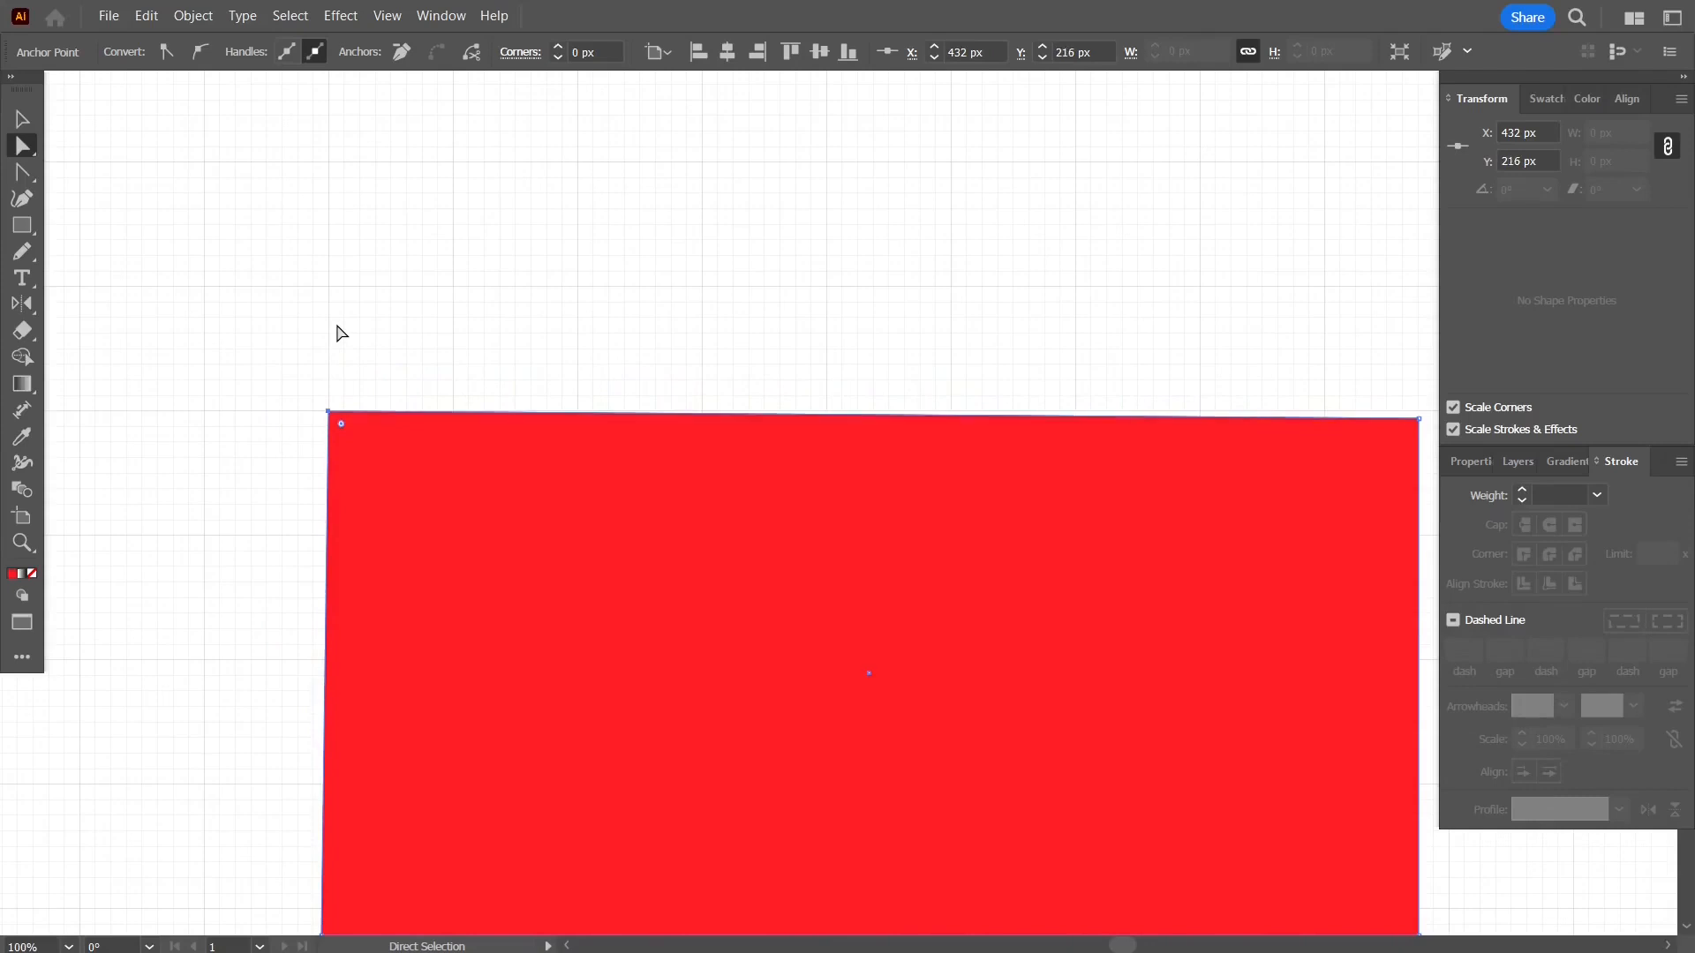
- Select only the upper-right anchor and nudge it up and down, lowering it to Y 279 px
drag(841, 272, 776, 260)
drag(1330, 368, 1407, 474)
key(Down)
key(Down)
key(Down)
key(Down)
key(Down)
key(Down)
key(Down)
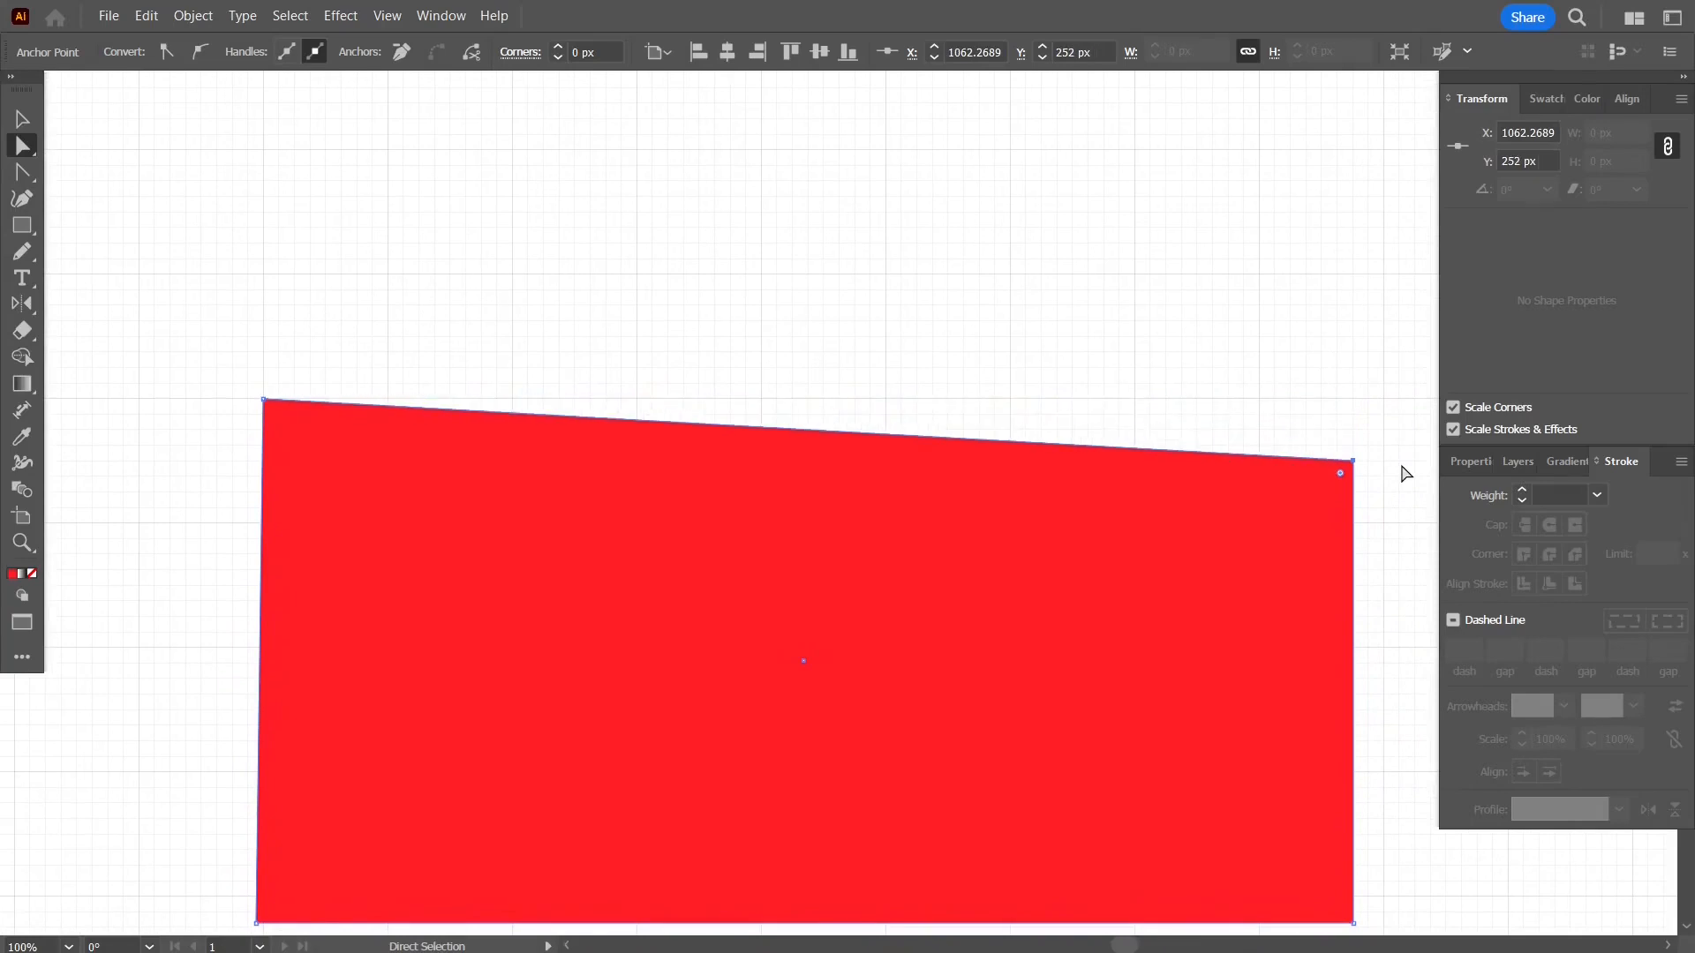
key(Up)
key(Up)
key(Up)
key(Up)
key(Up)
key(Up)
key(Down)
key(Down)
key(Down)
key(Down)
key(Down)
key(Down)
key(Down)
key(Down)
key(Down)
key(Down)
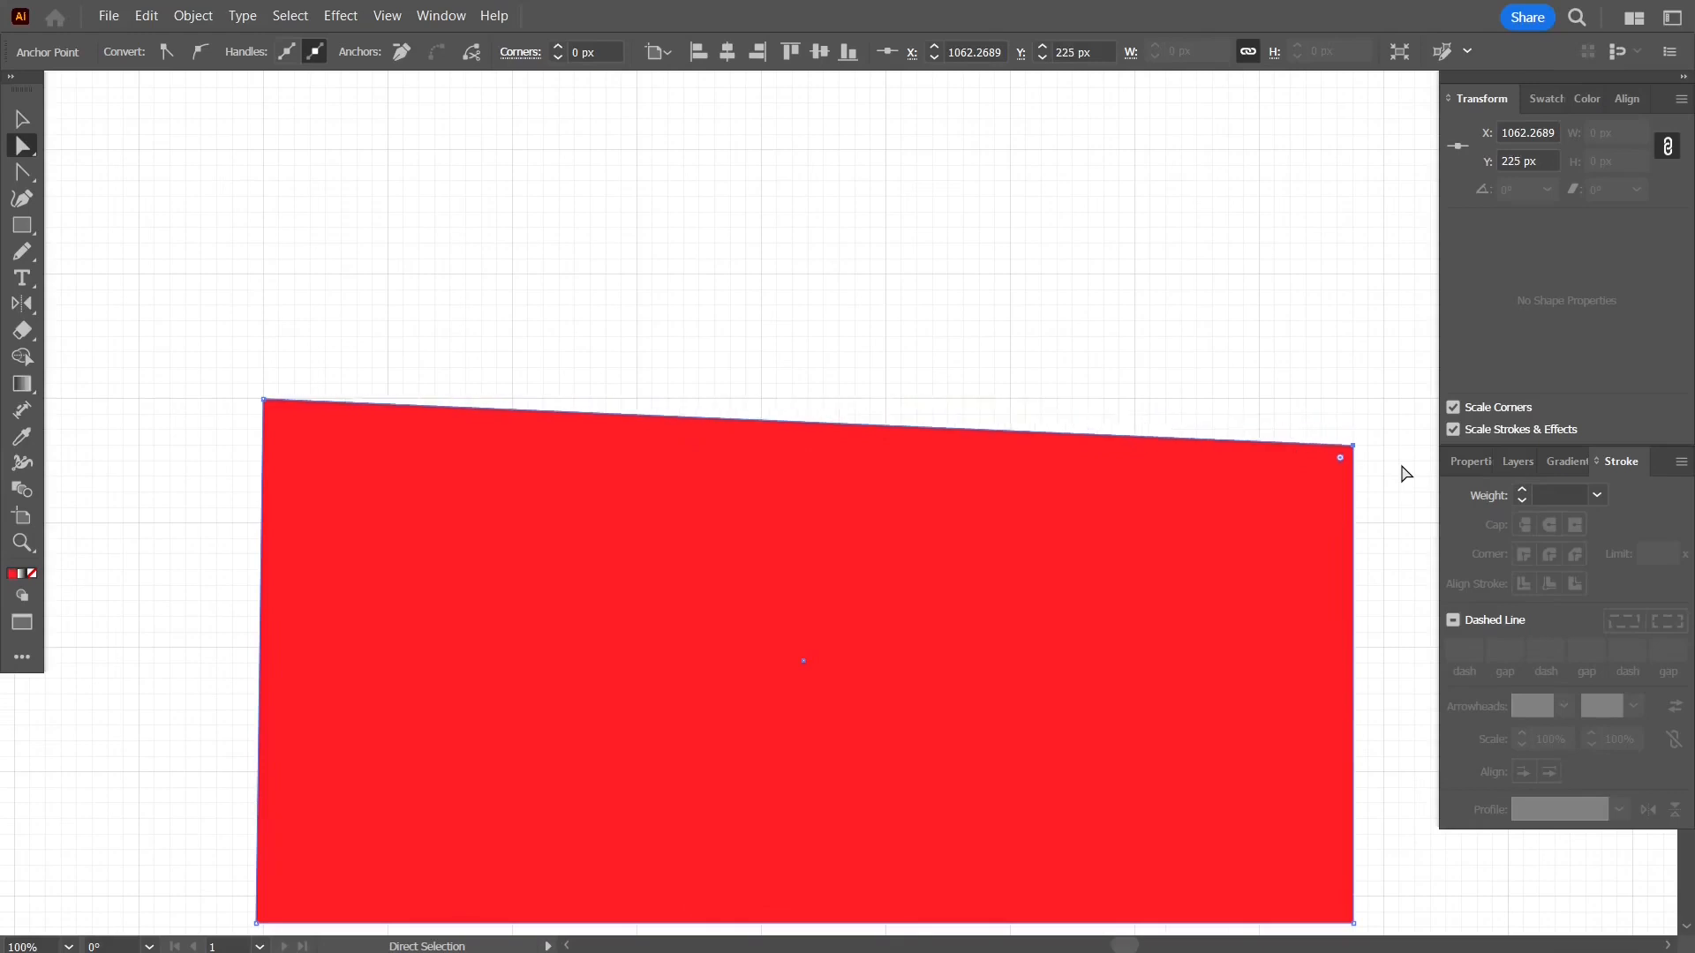
key(Down)
key(Down)
key(Down)
key(Down)
key(Down)
- Nudge the upper-right anchor left and back right to X 1062 px, and switch to the Selection tool
key(Left)
key(Left)
key(Left)
key(Left)
key(Left)
key(Left)
key(Left)
key(Right)
key(Right)
key(Right)
key(Right)
key(Right)
key(Right)
key(Right)
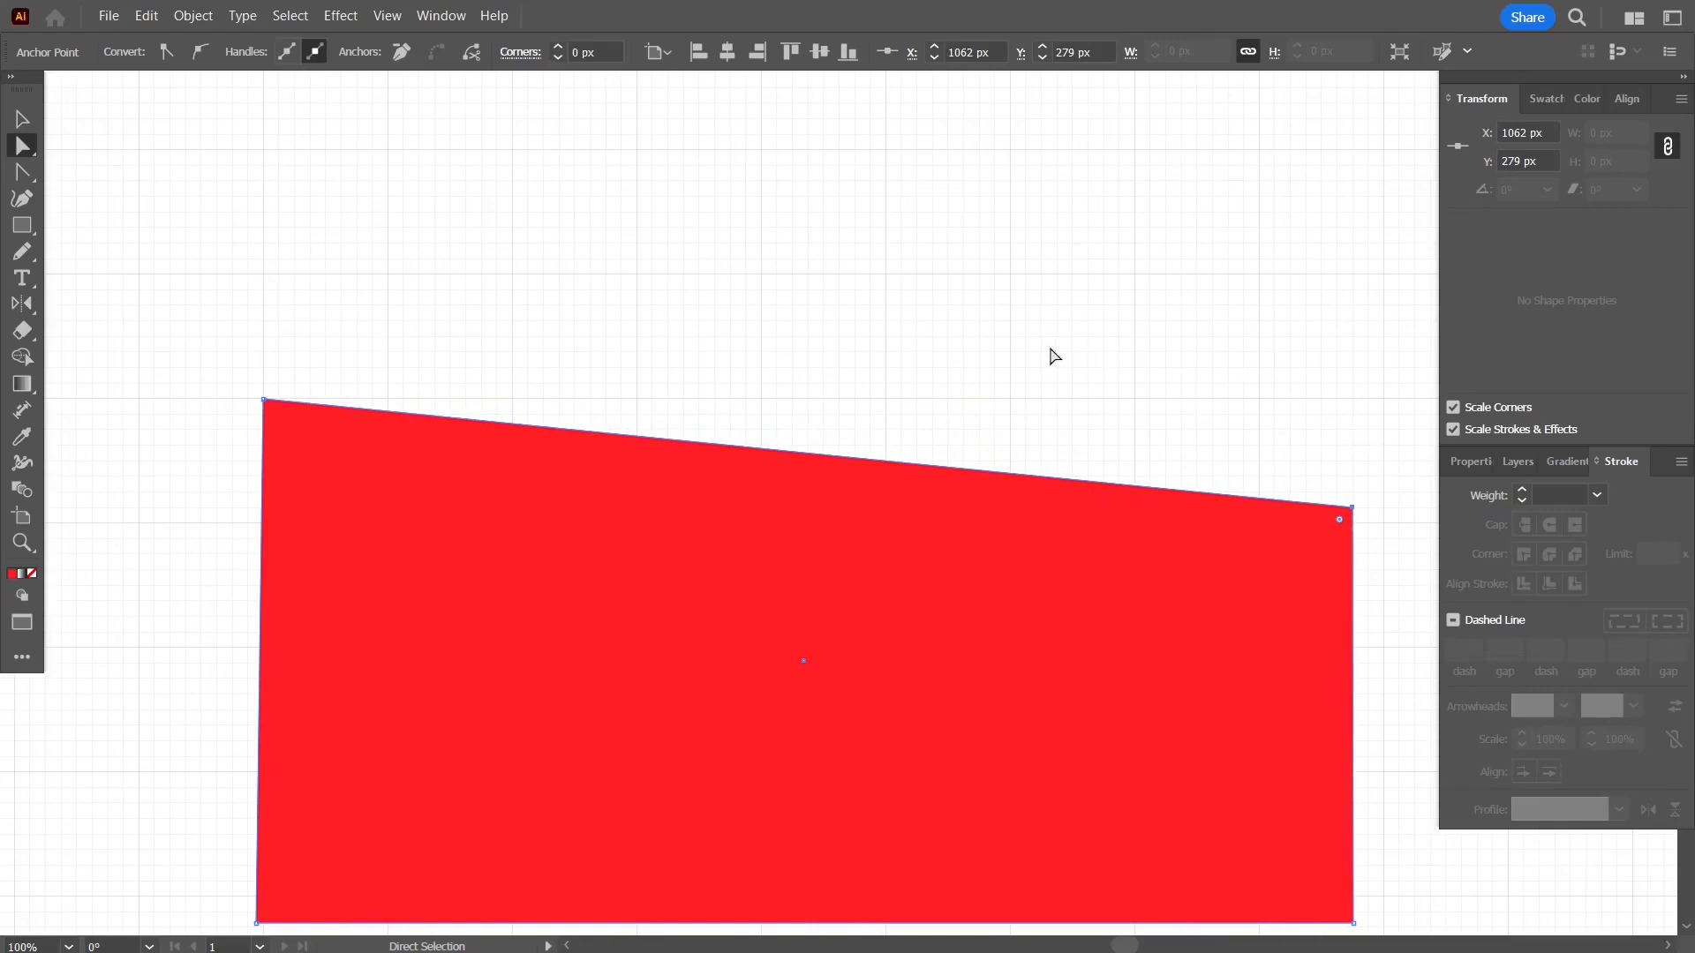
scroll(1007, 364, down, 1)
click(22, 119)
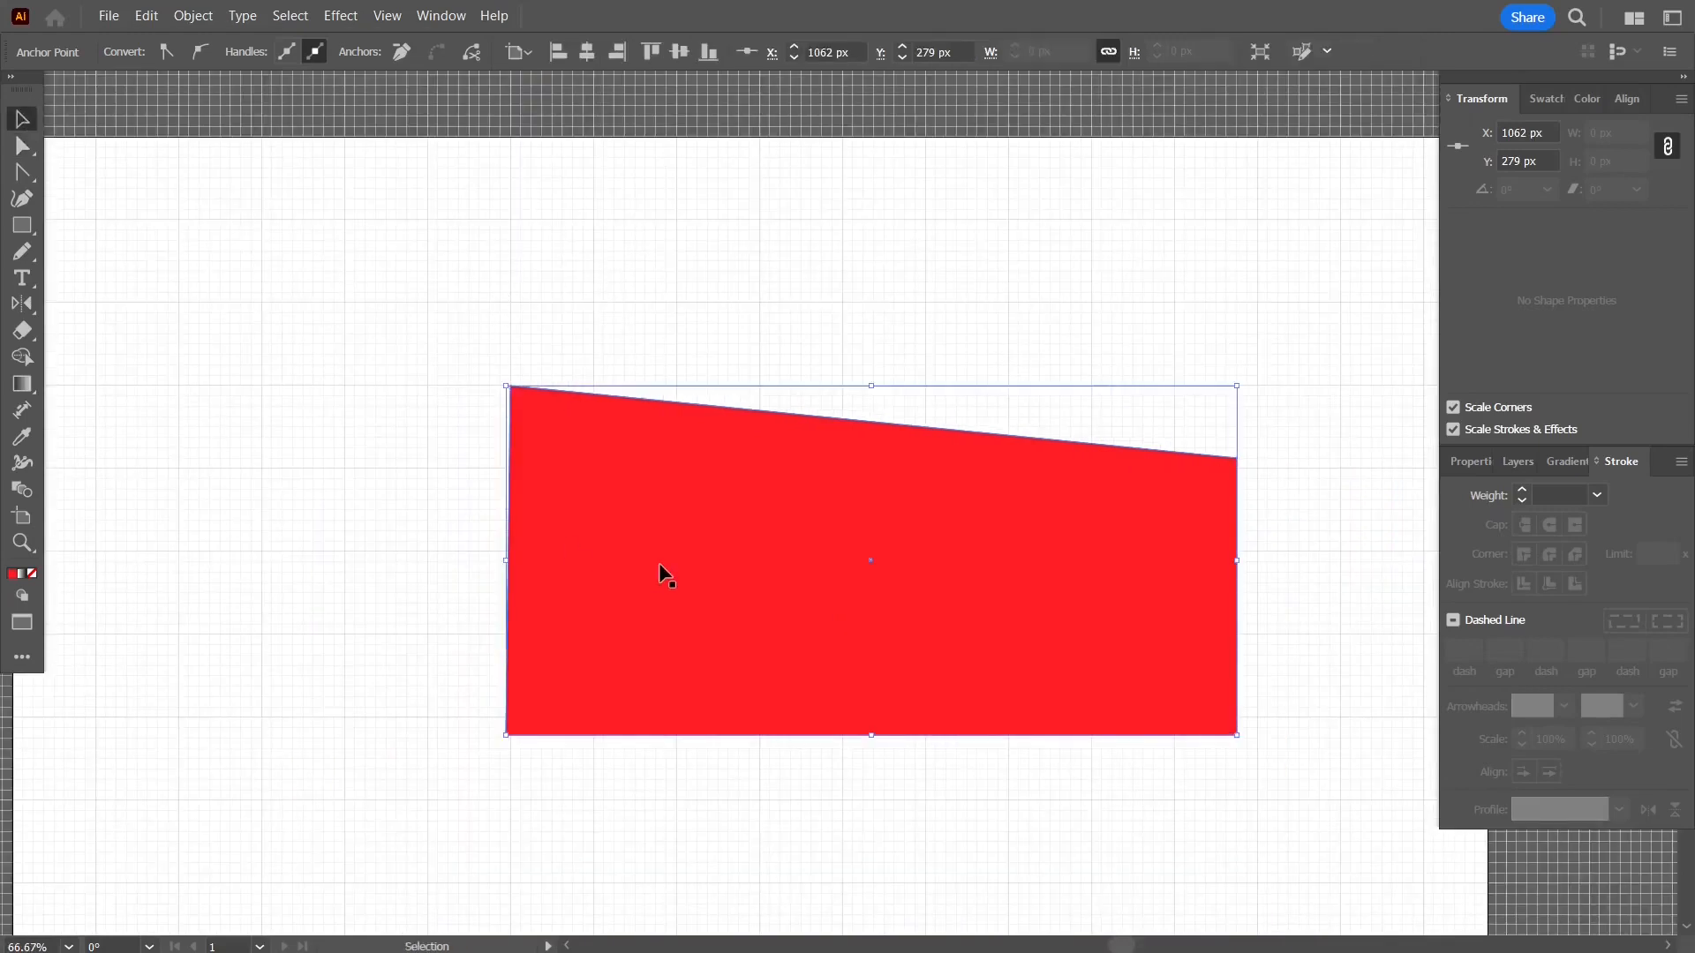
- Delete the shape's upper-right anchor and remove the remaining red triangle from the artboard
key(Delete)
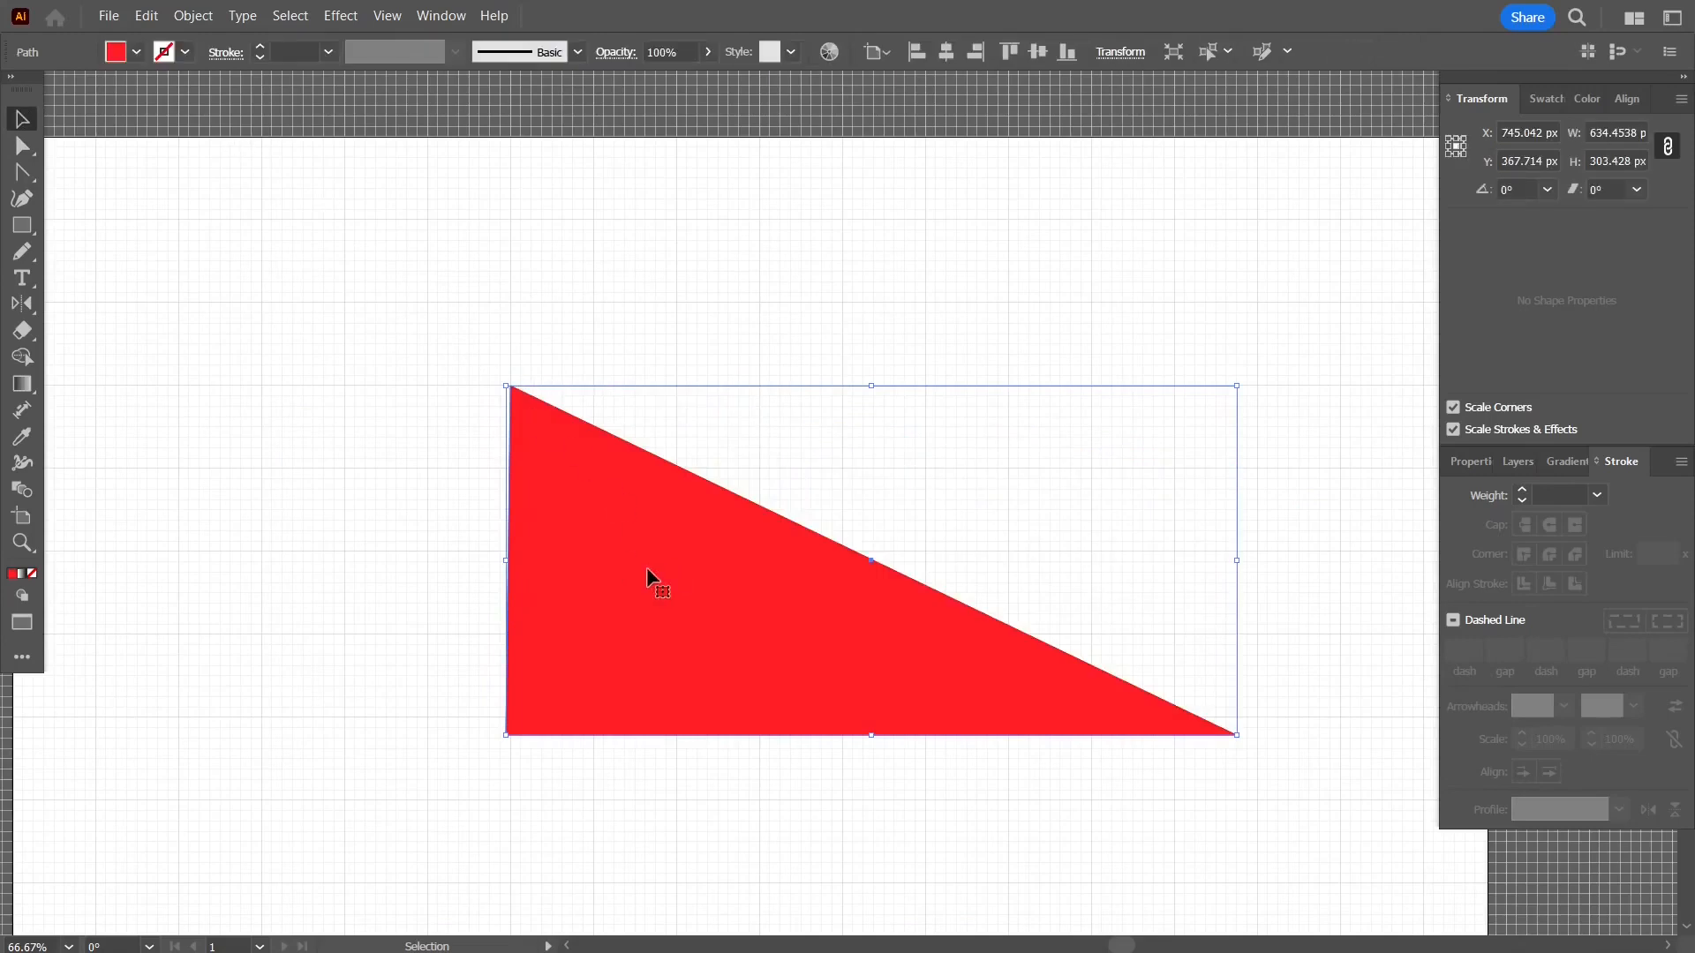
key(Delete)
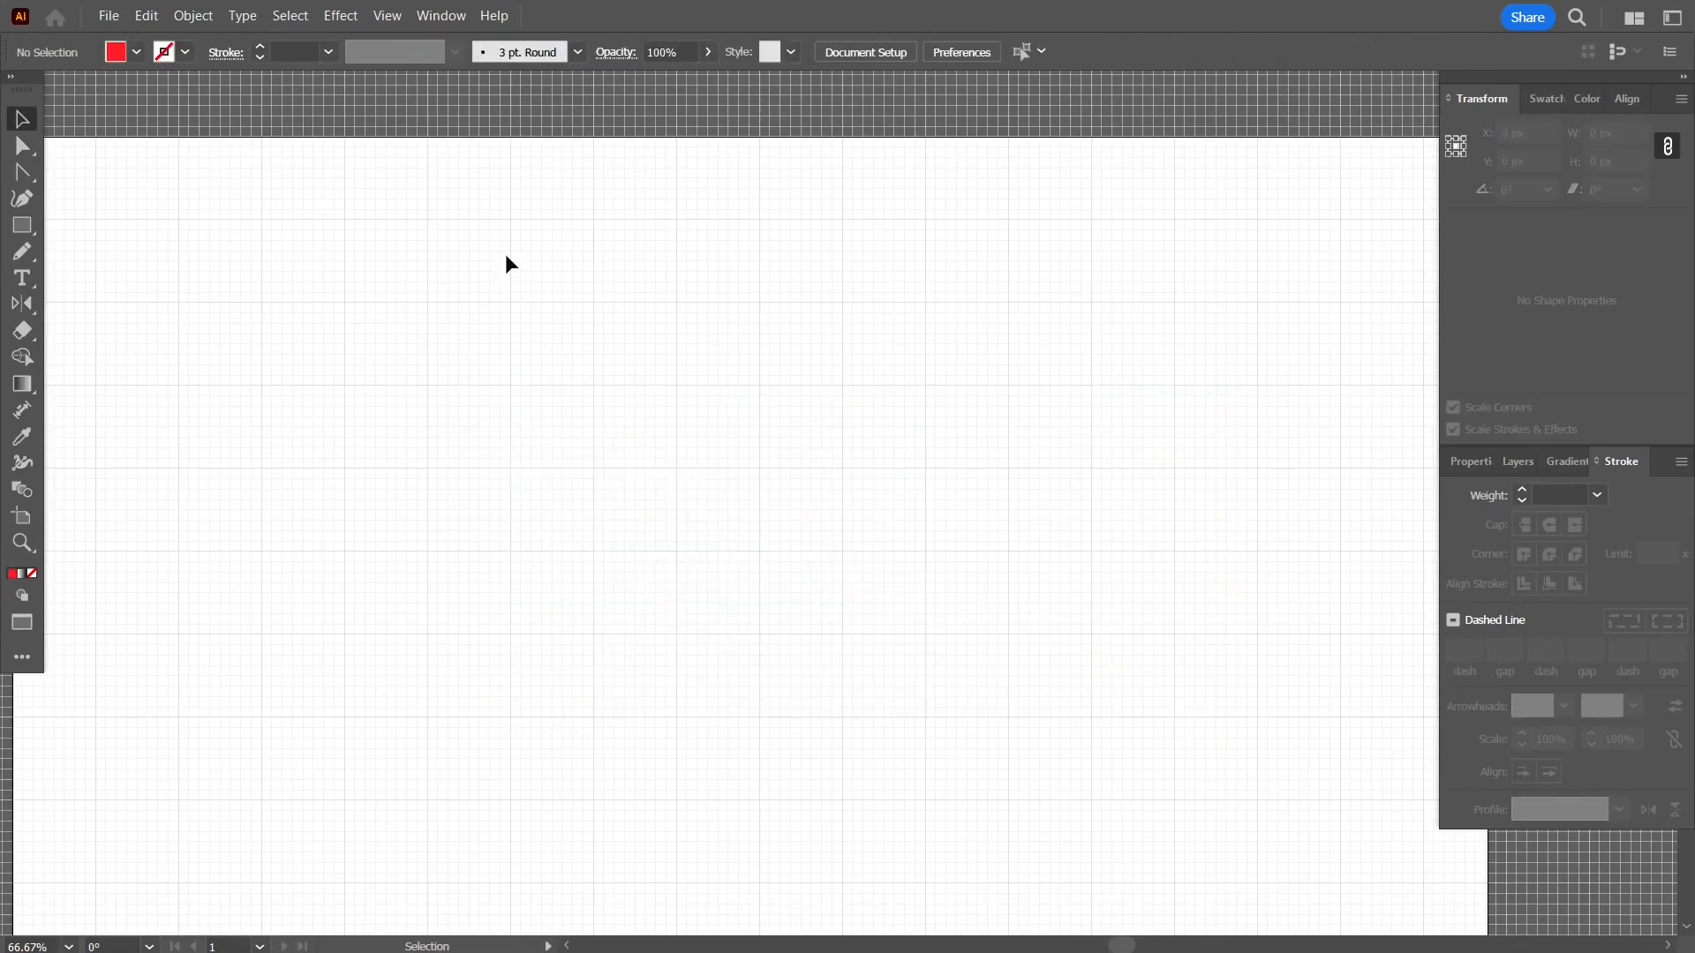
- Turn off both the grid display and Snap to Grid
click(387, 17)
click(437, 844)
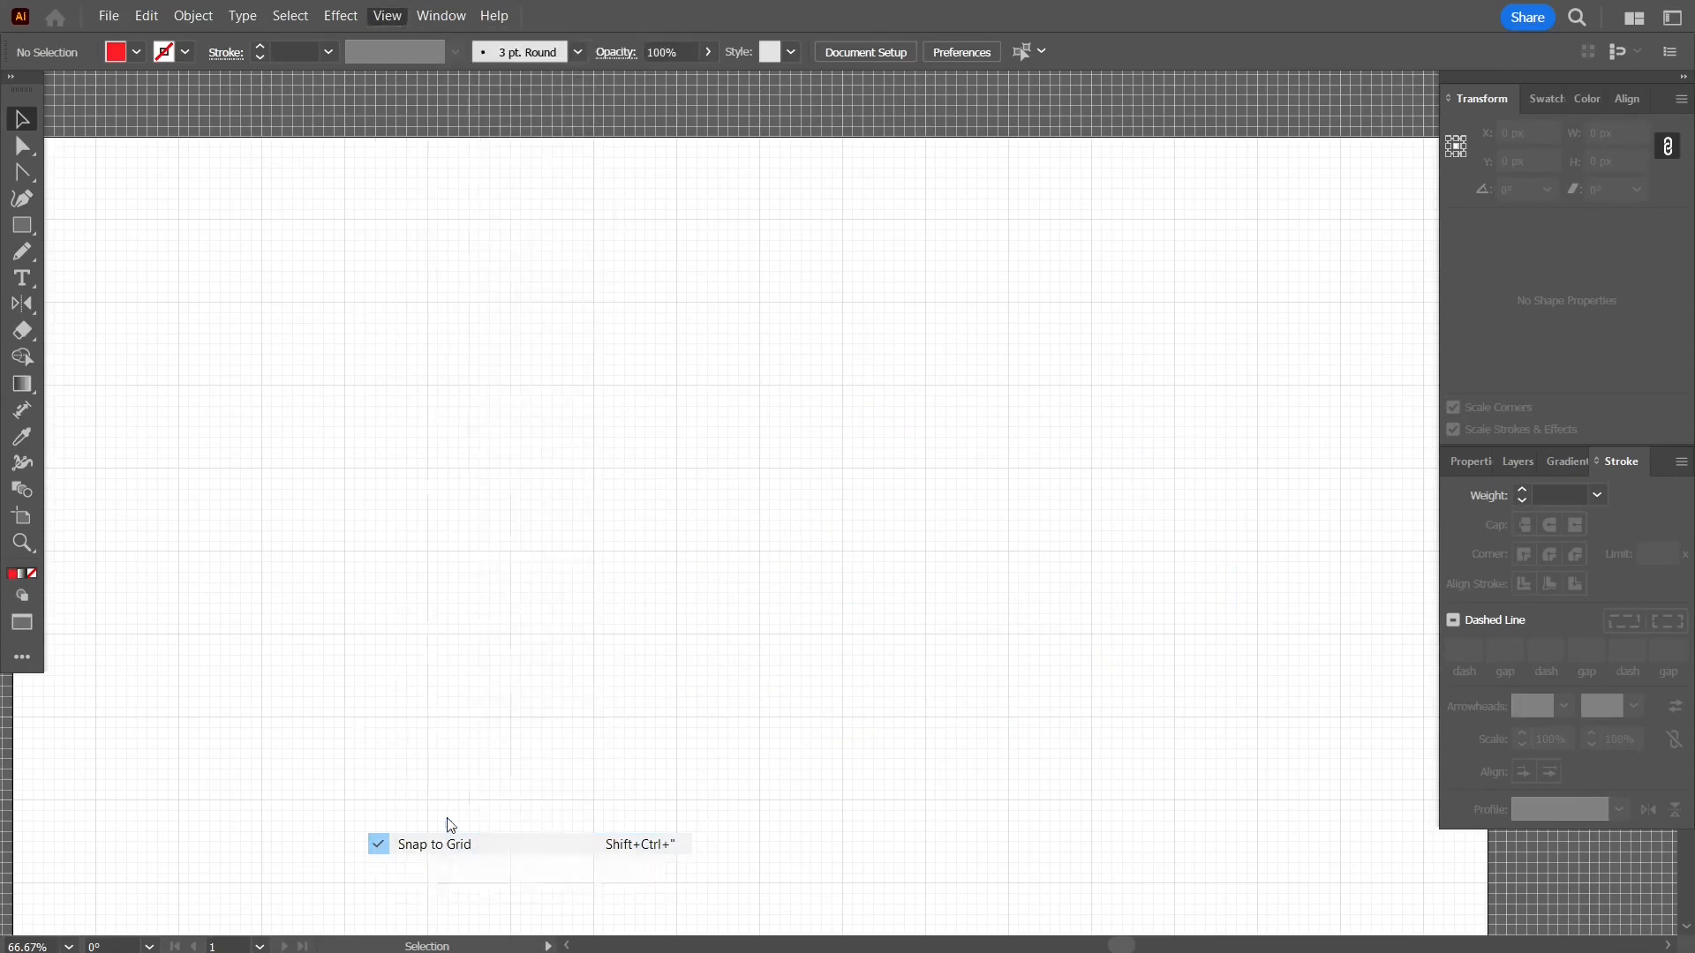
click(386, 16)
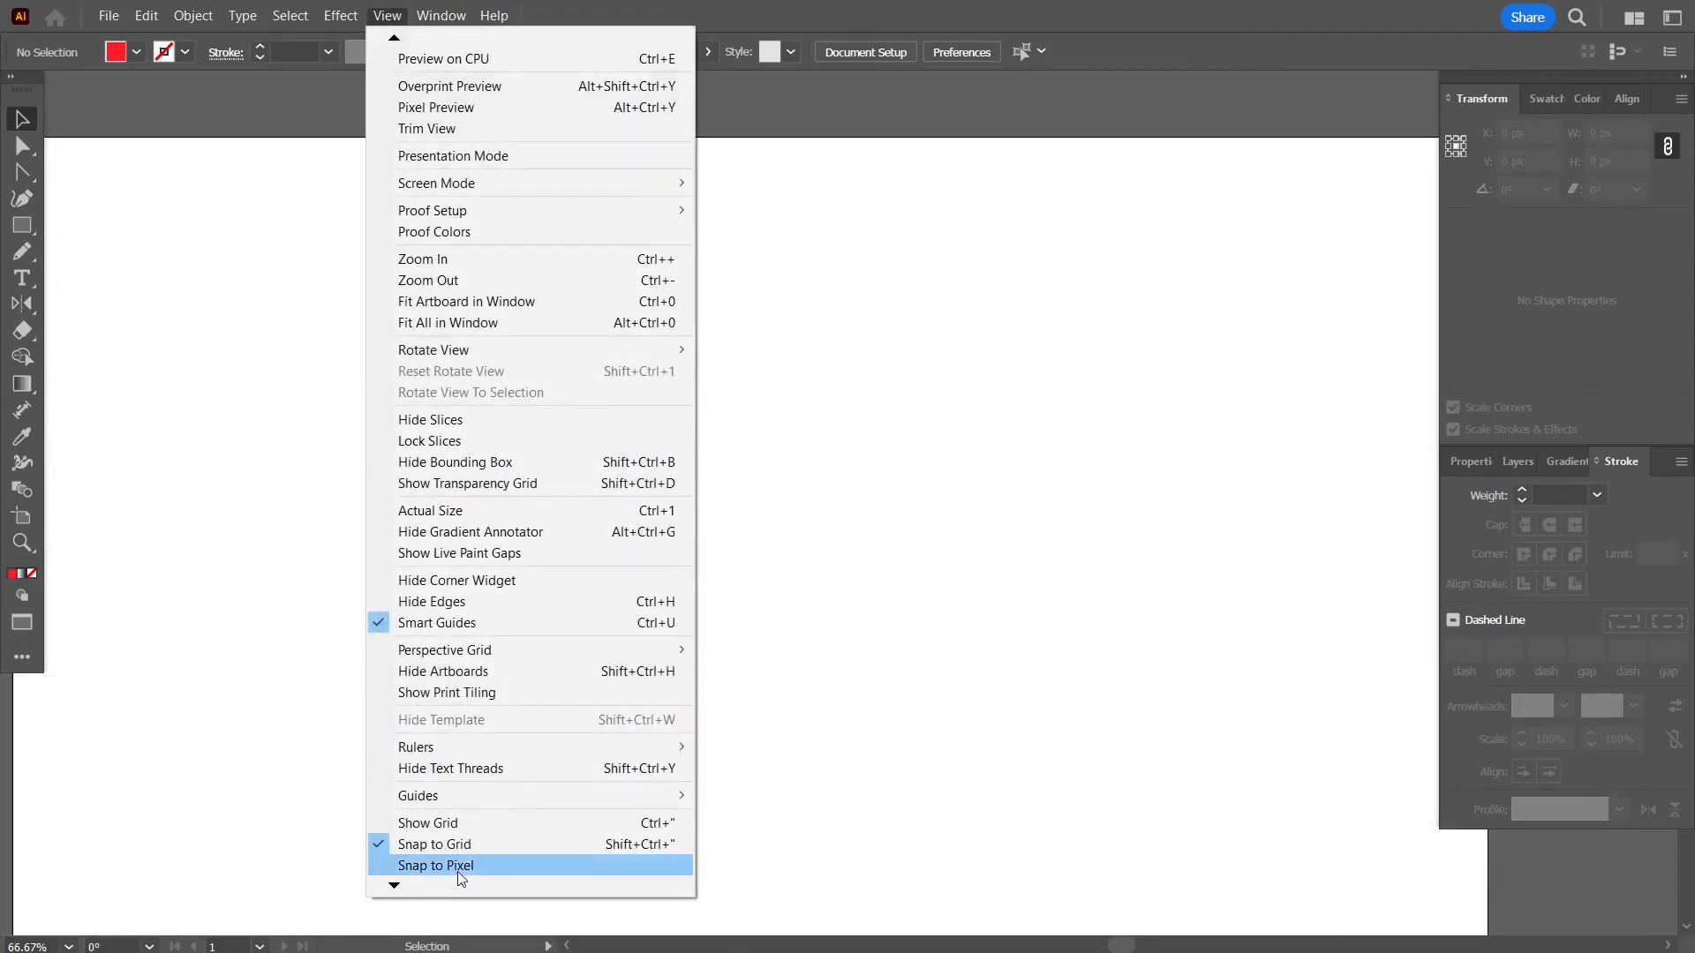
click(481, 848)
drag(593, 490, 675, 392)
- Collapse the panels to icons and draw a large red rectangle with its upper-left corner at about X 336 px, Y 139 px
click(1681, 78)
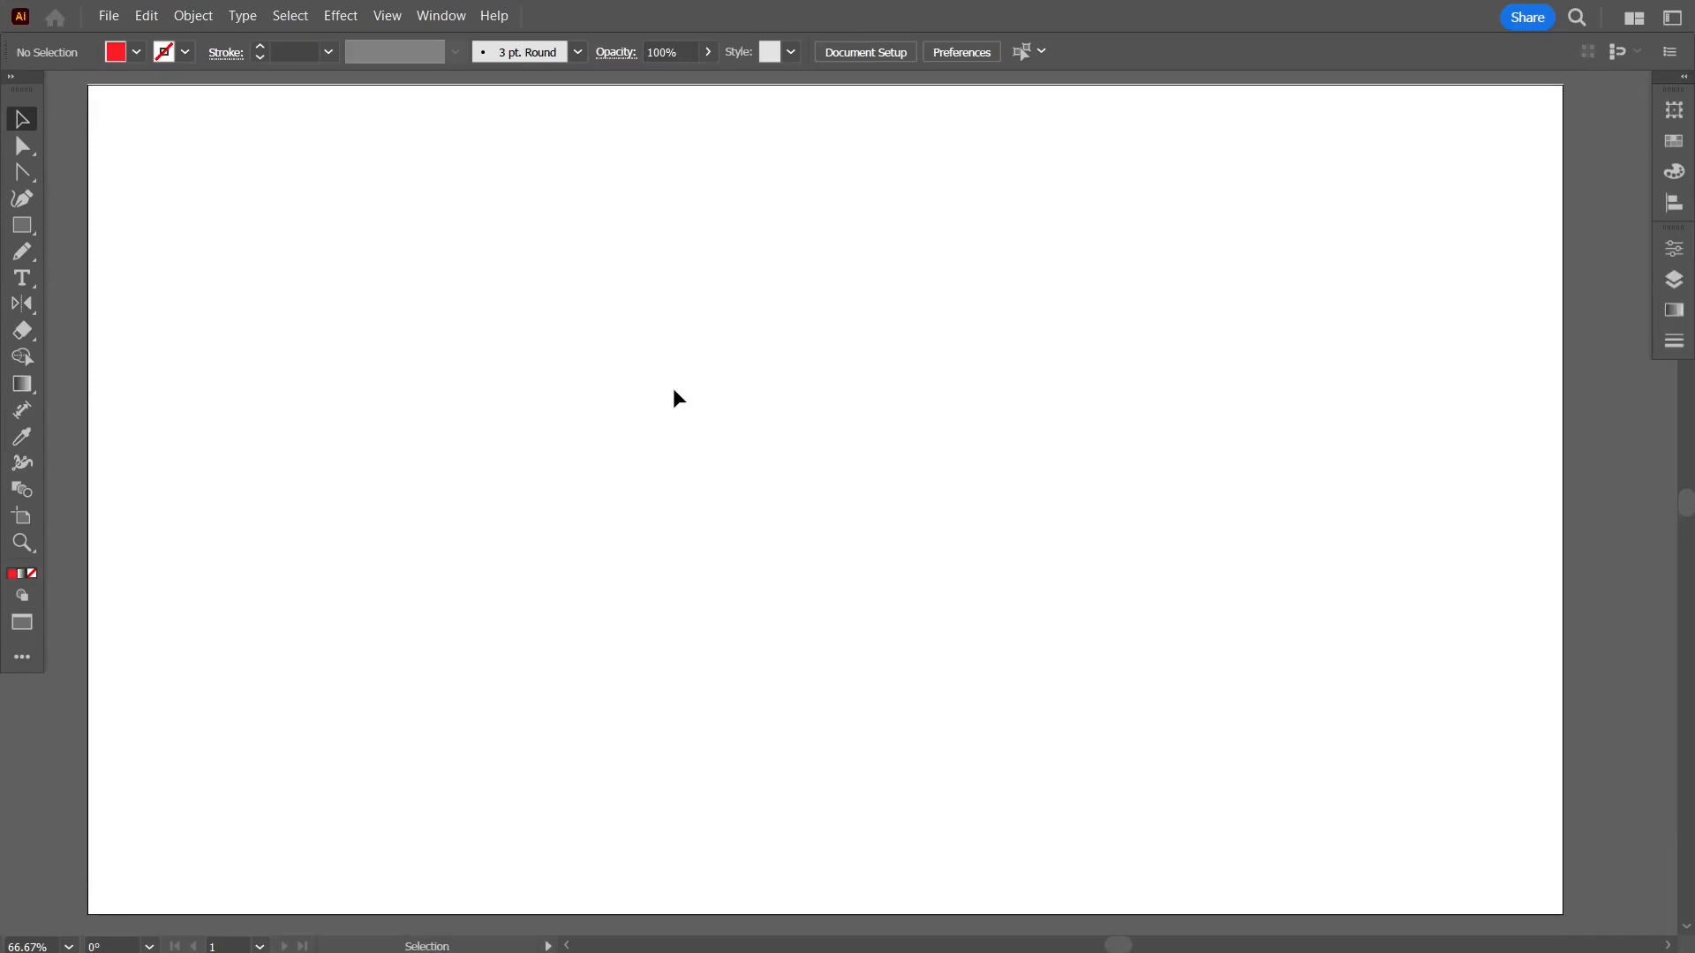
click(27, 226)
drag(475, 245, 1313, 662)
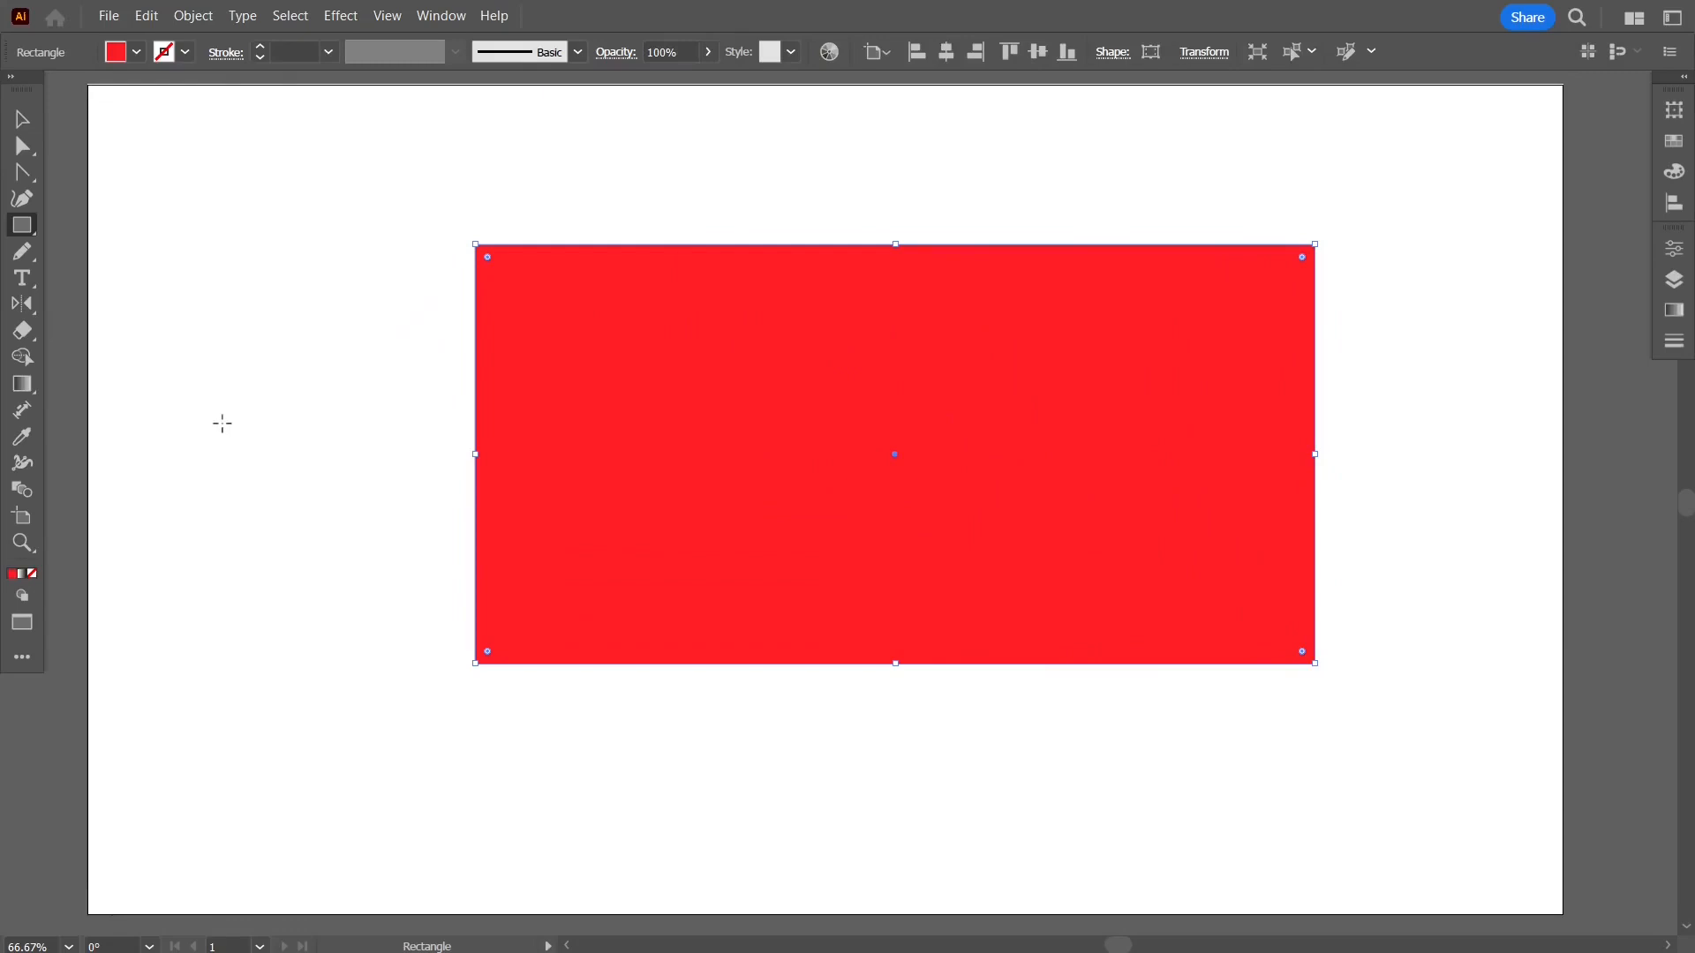
- Activate Free Transform and examine where it sits among the Modify tools in the All Tools drawer
key(e)
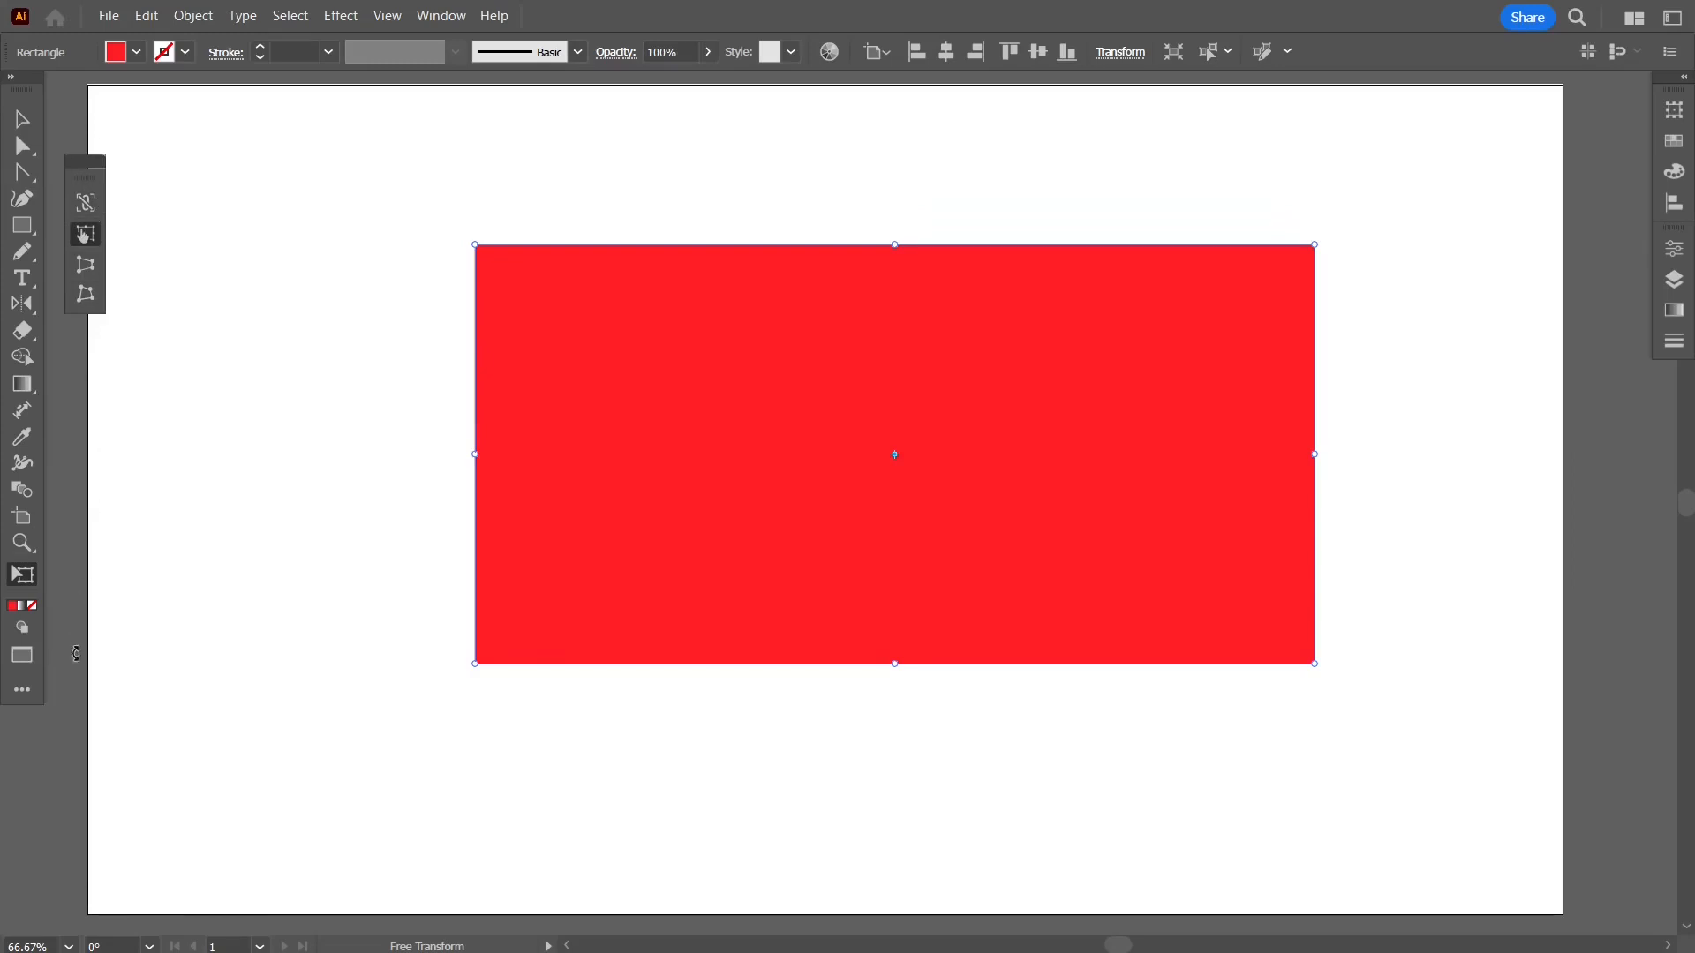
click(25, 696)
mouse_move(305, 539)
mouse_down()
mouse_move(318, 243)
mouse_move(300, 560)
mouse_move(321, 378)
mouse_move(303, 249)
mouse_move(281, 505)
mouse_up()
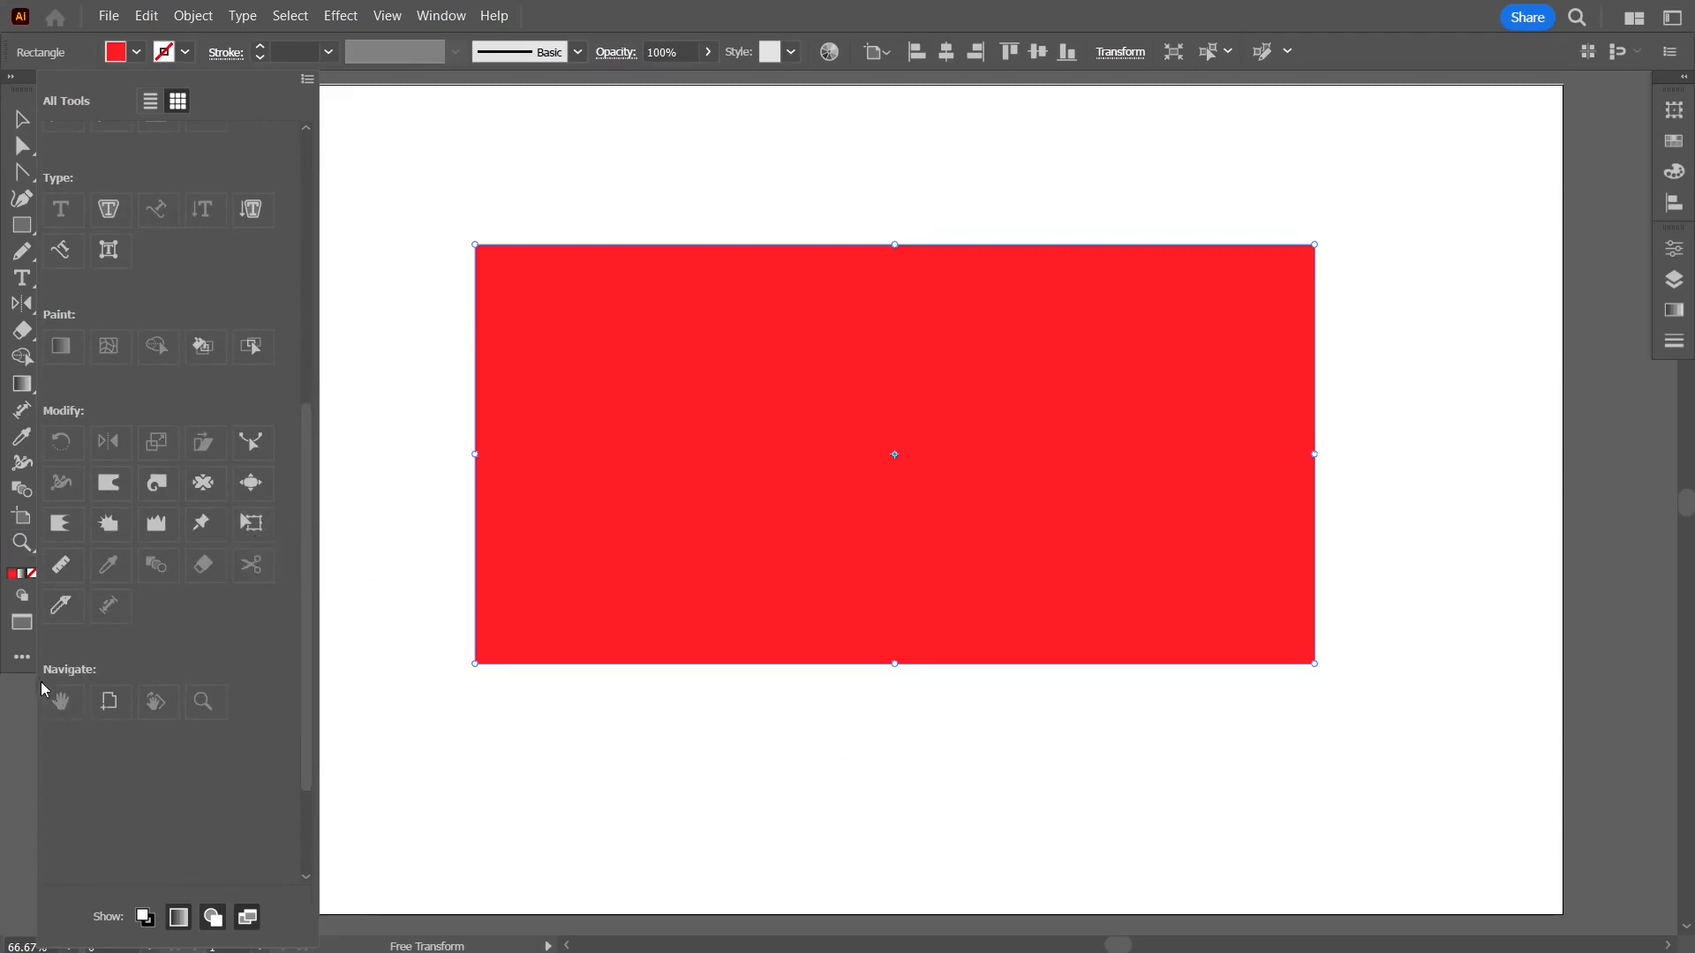
click(22, 658)
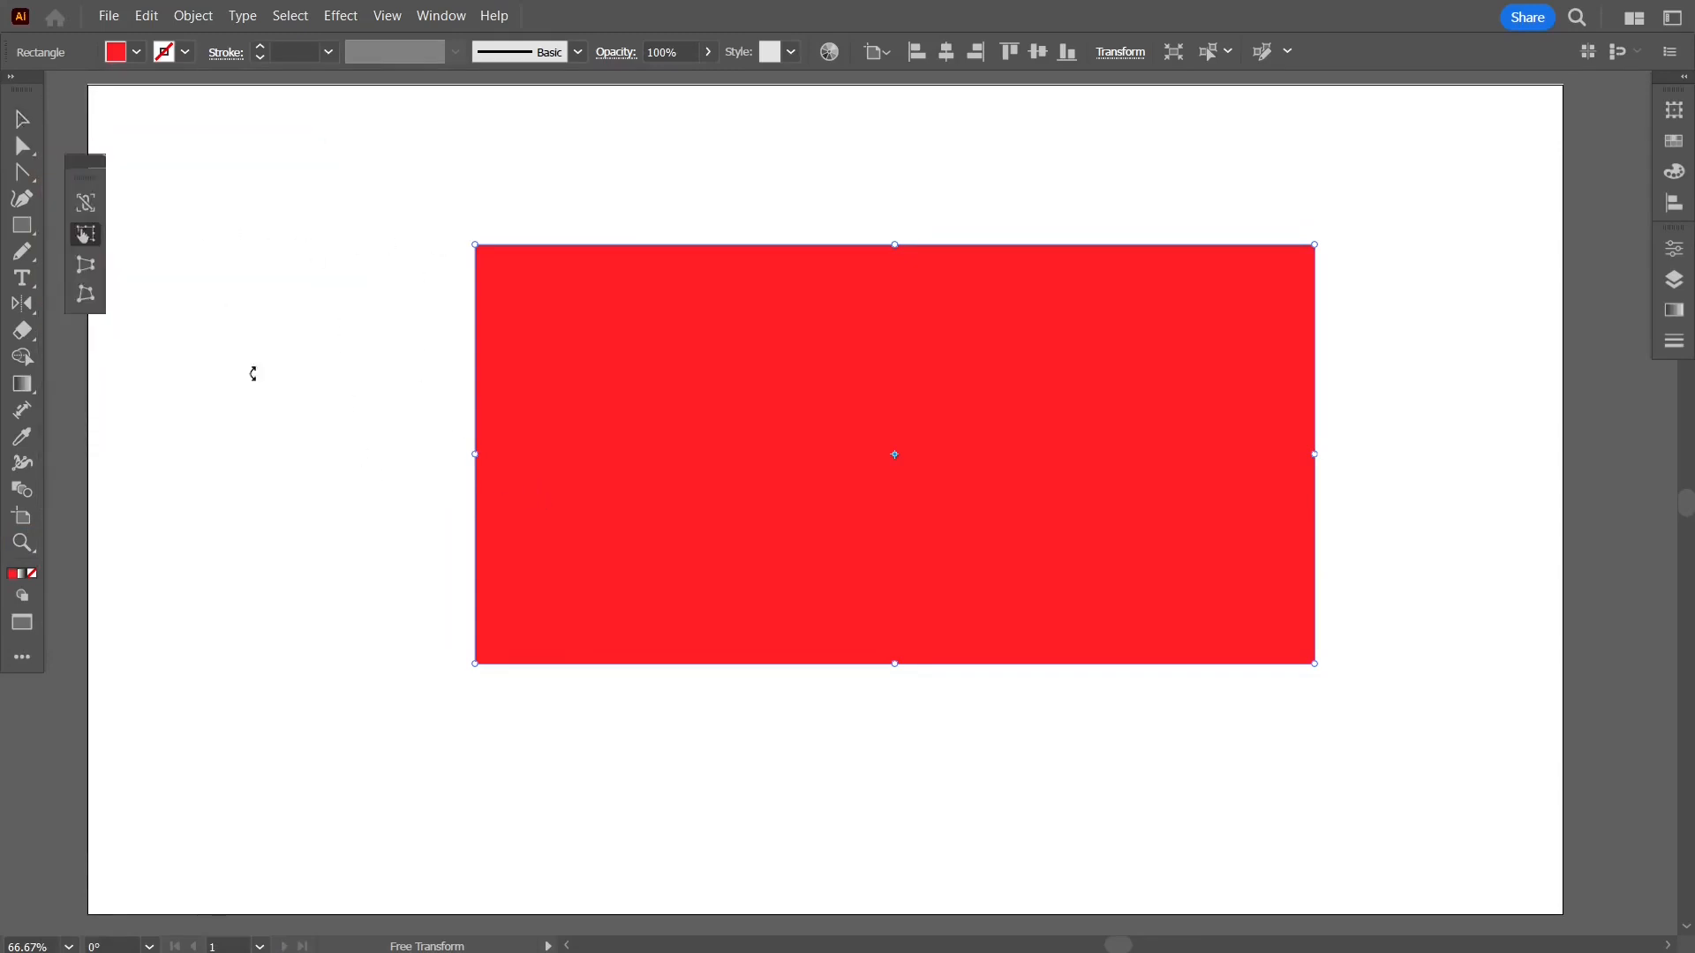
- Try Free Transform's Perspective Distort by lowering the rectangle's upper-left corner slightly, and undo the distortion
key(v)
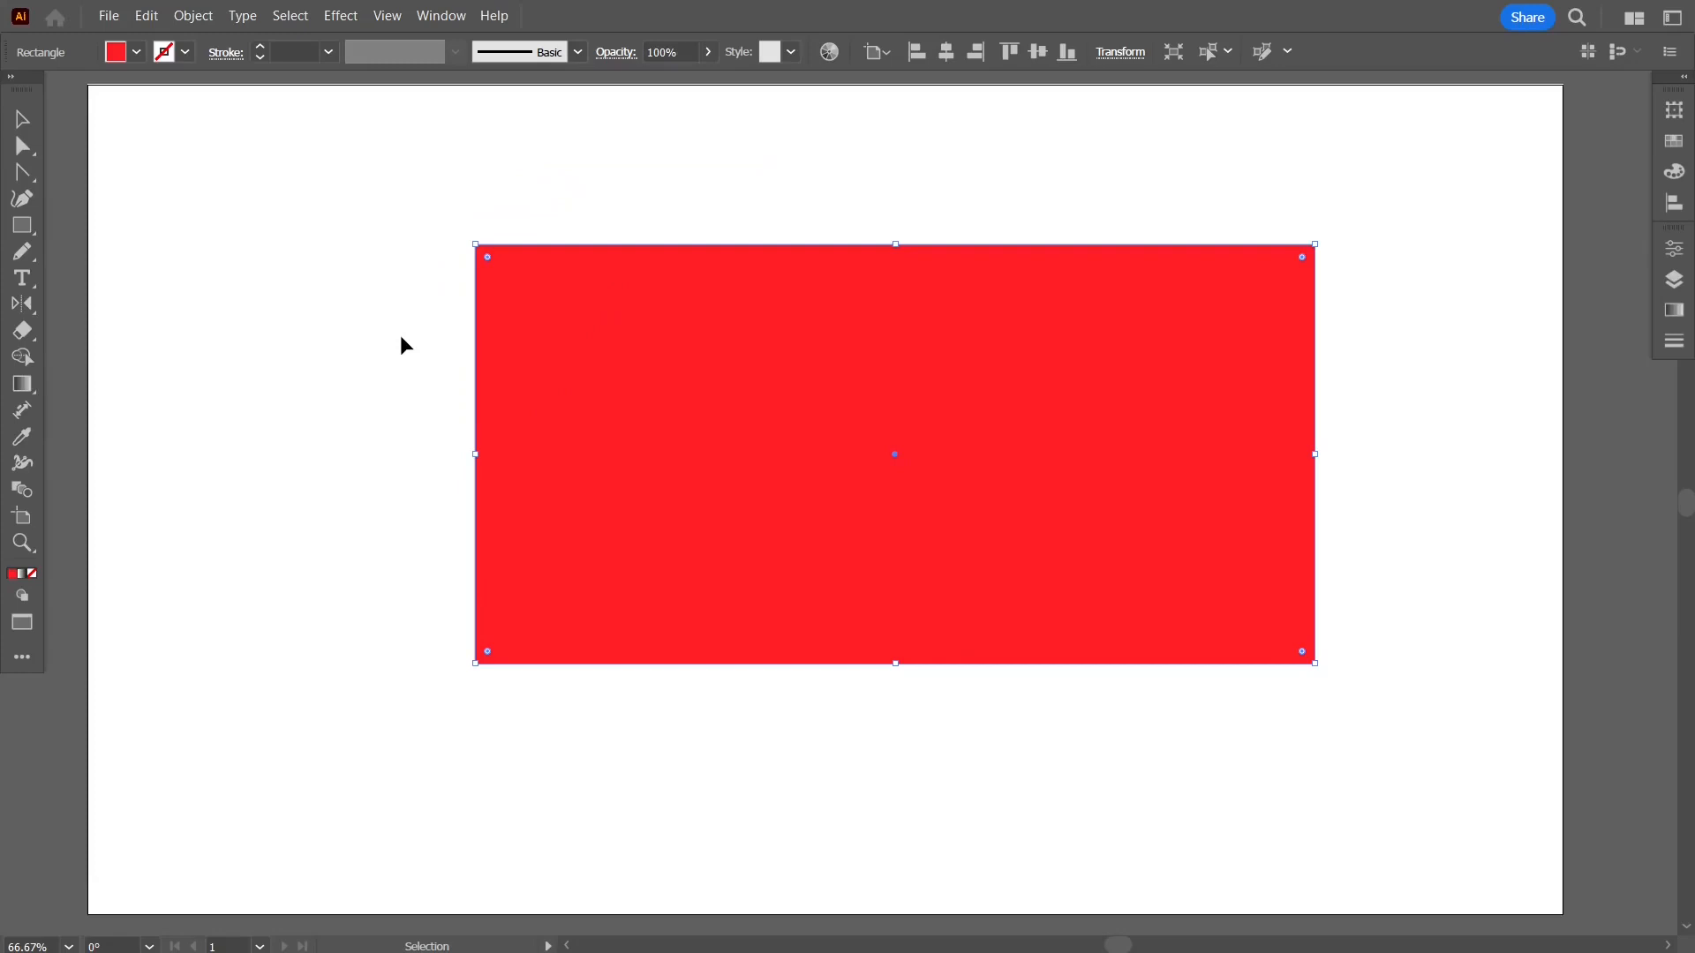
key(e)
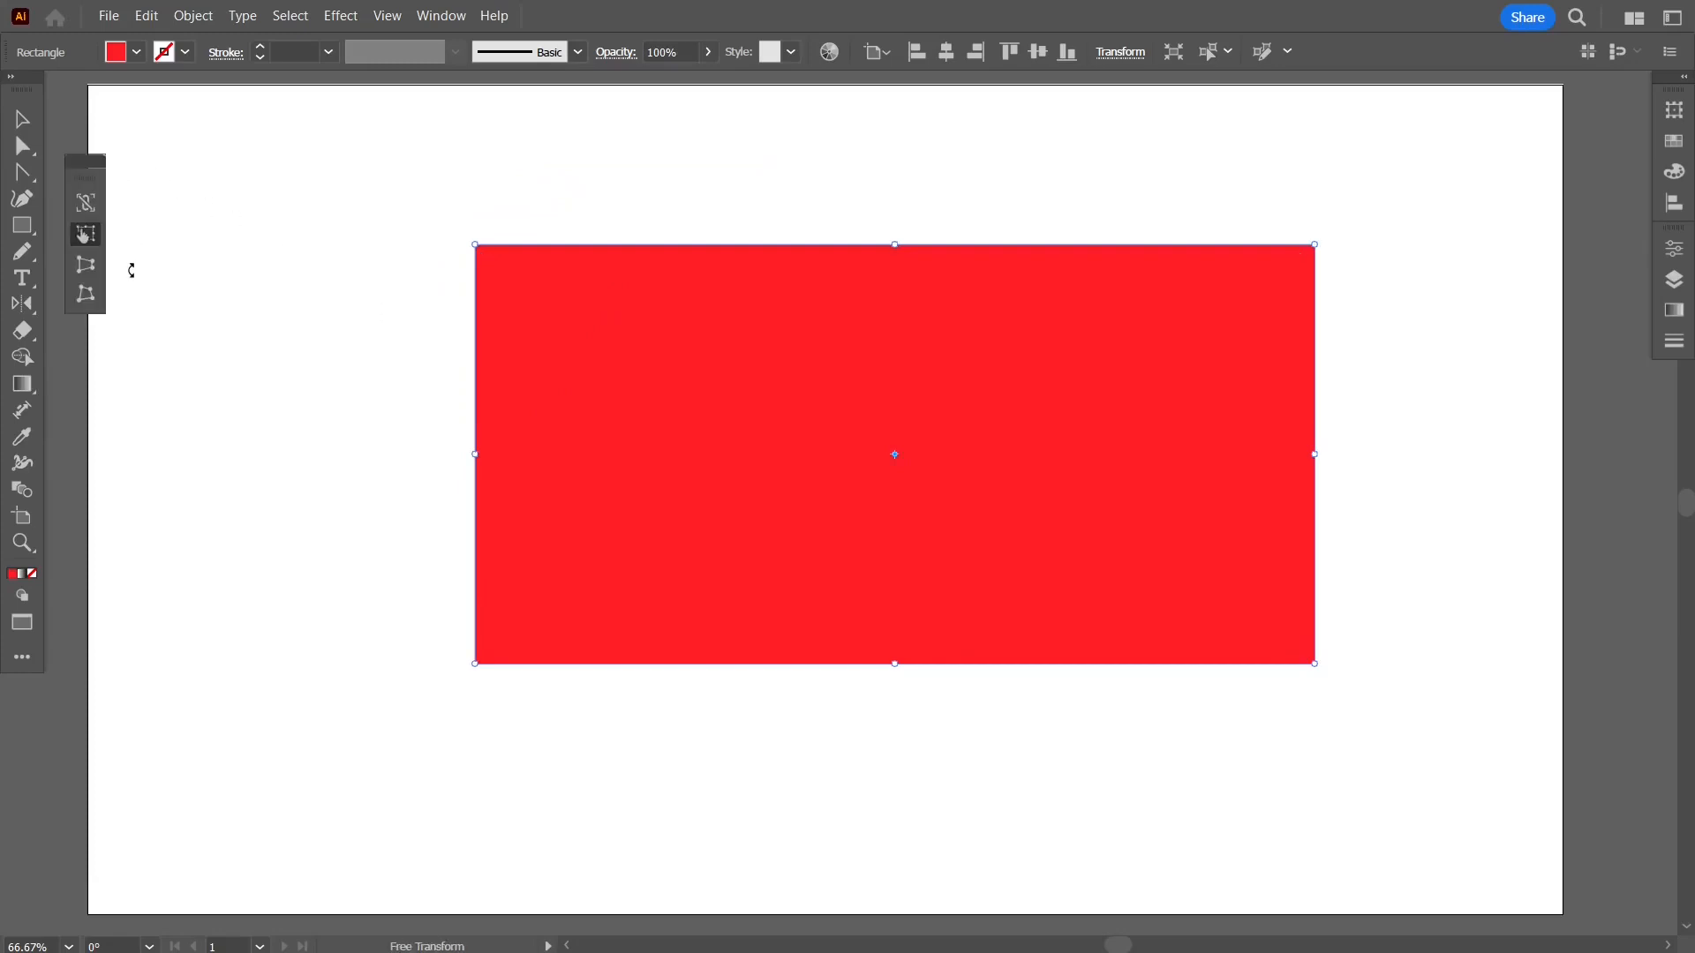
click(86, 267)
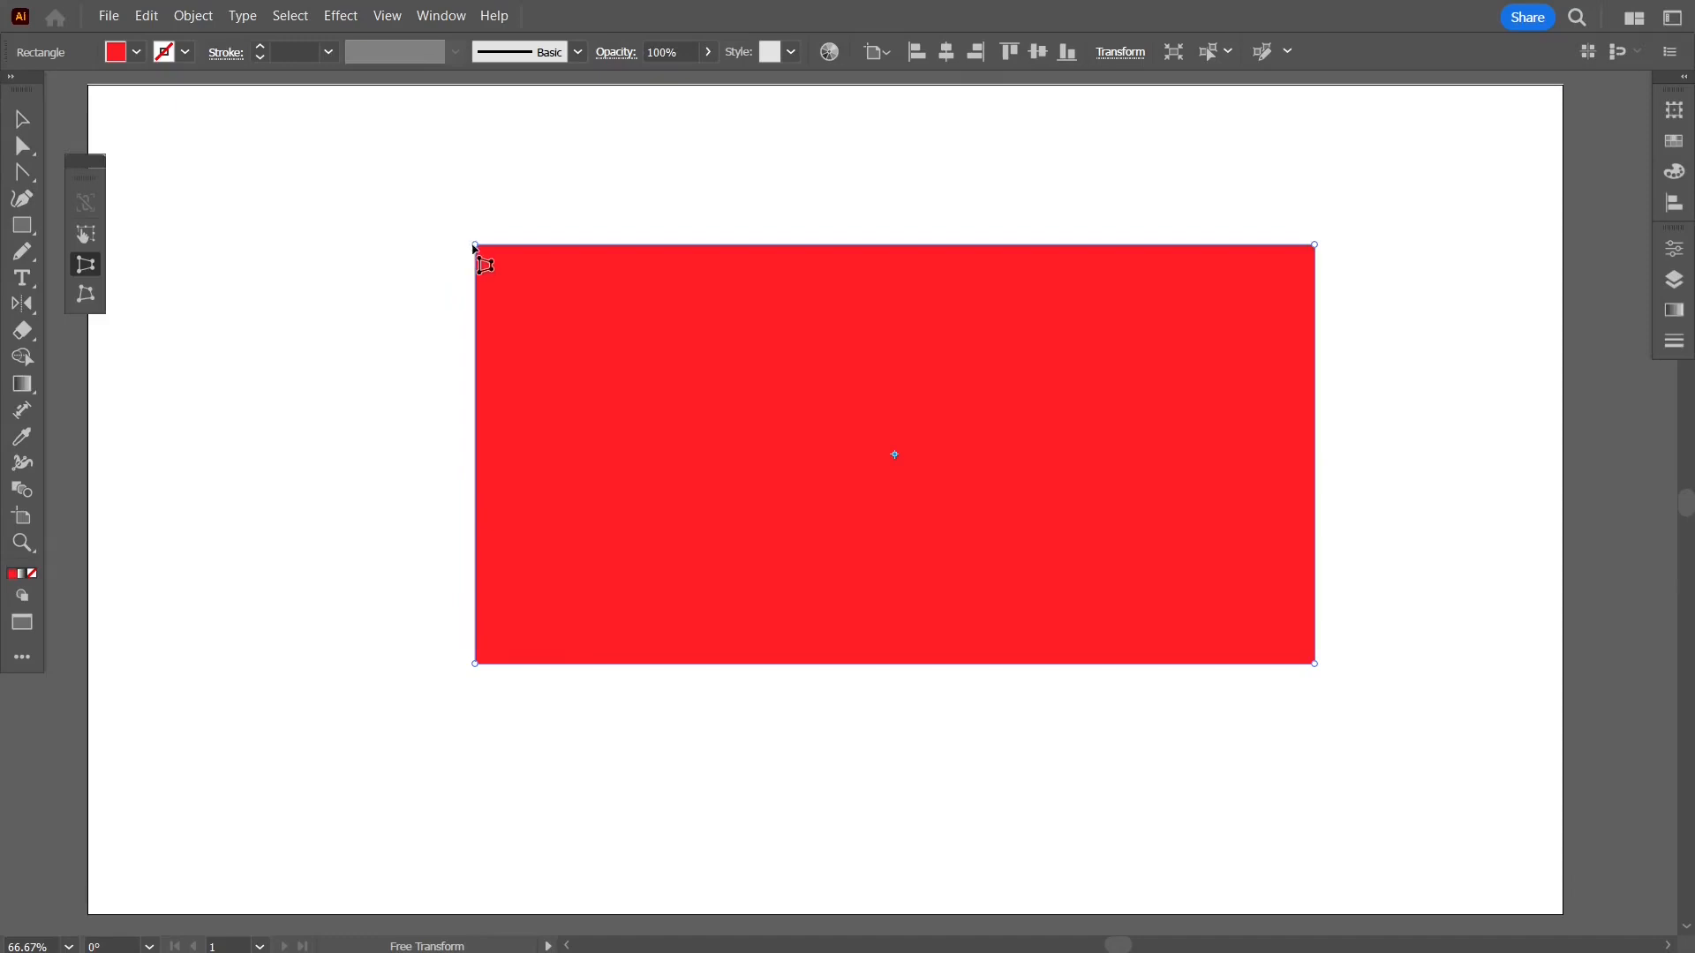
mouse_move(475, 247)
mouse_down()
mouse_move(474, 360)
mouse_move(478, 172)
mouse_move(484, 351)
mouse_move(480, 172)
mouse_move(483, 340)
mouse_move(486, 189)
mouse_move(481, 272)
mouse_up()
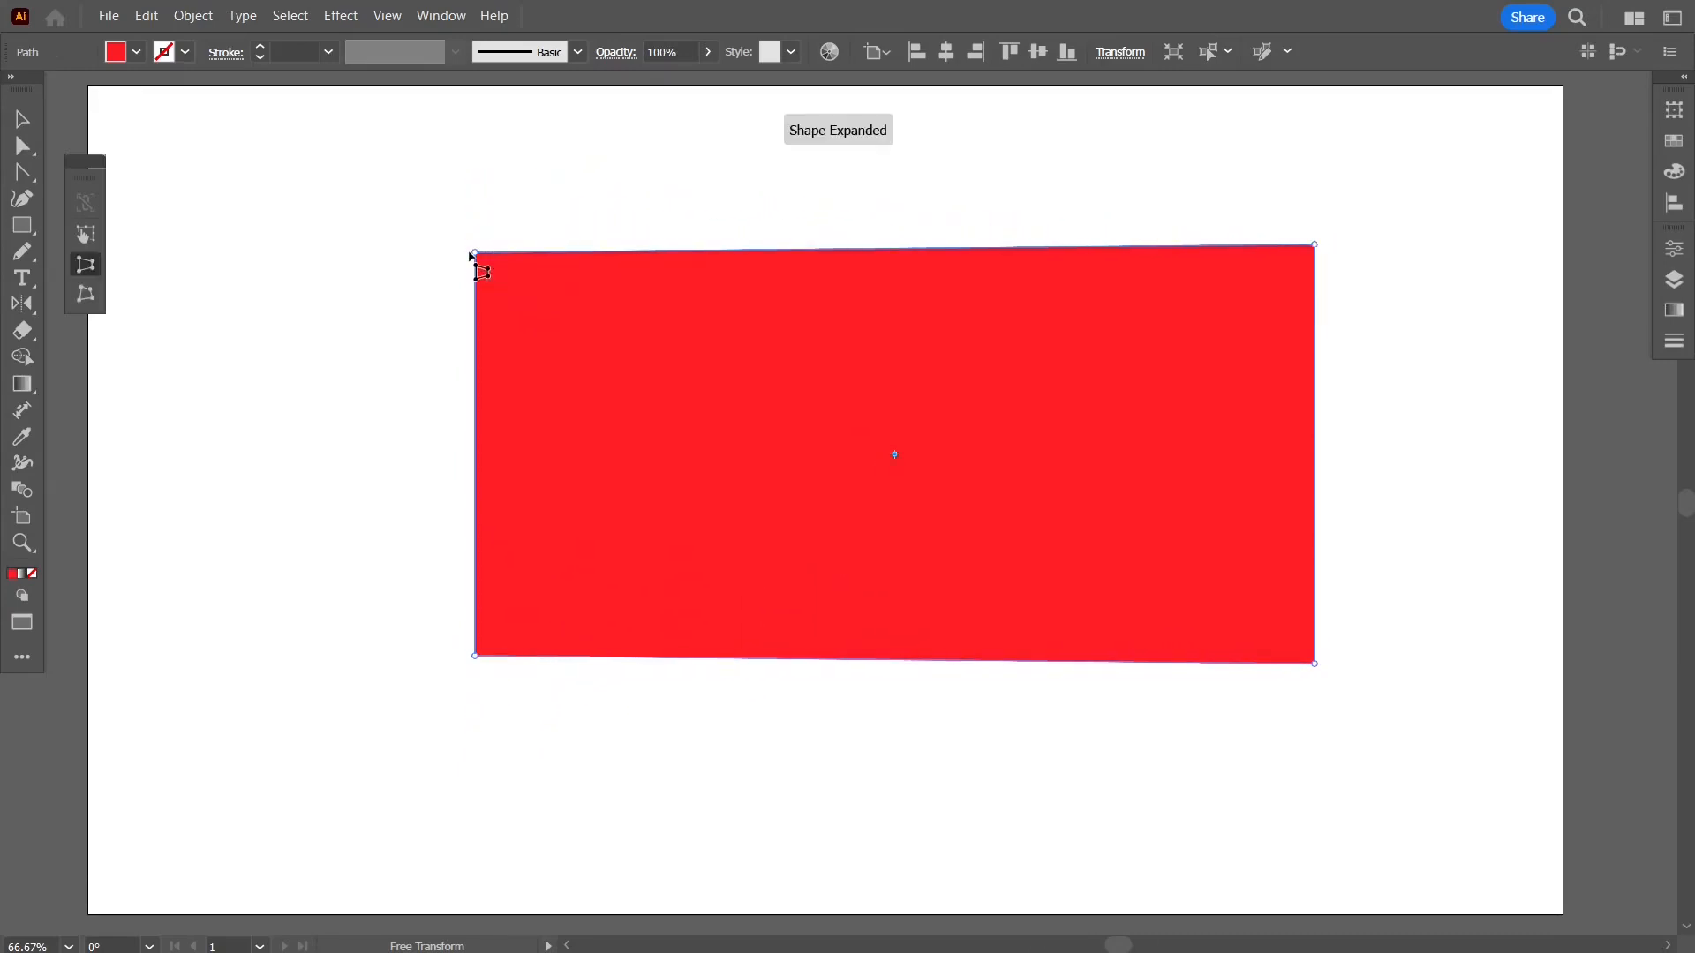
key(ctrl+z)
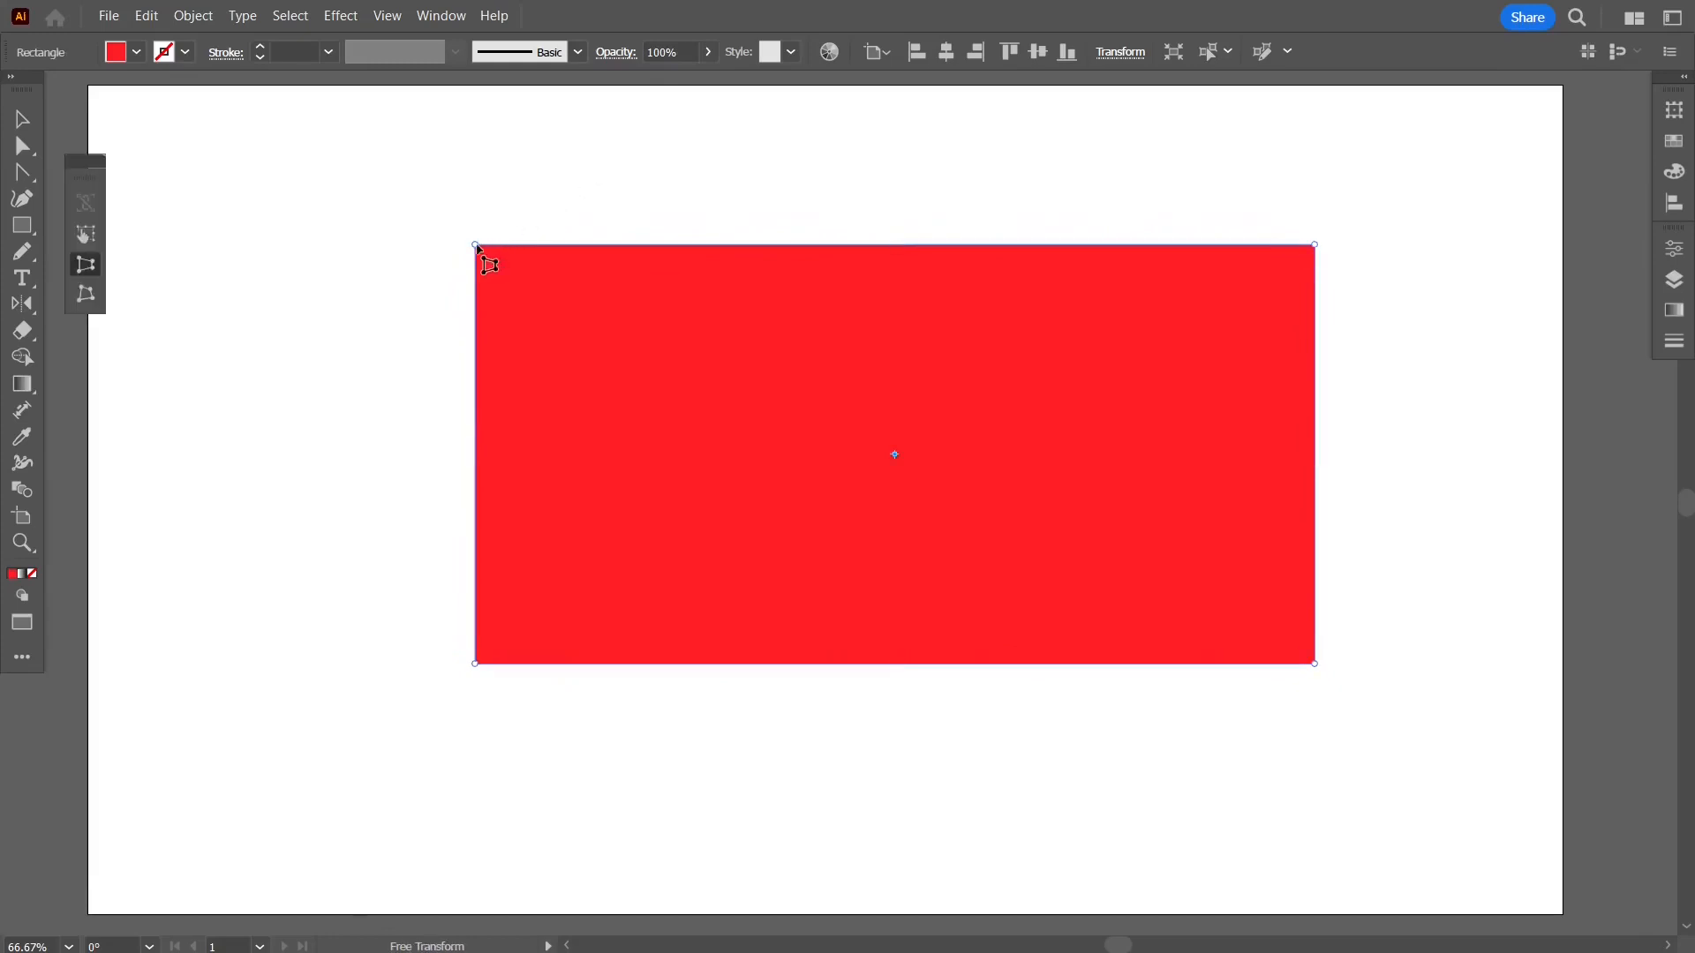
- Try the perspective distortion again on the upper-left corner, deselect the shape, and undo the change
mouse_move(475, 246)
mouse_down()
mouse_move(674, 249)
mouse_move(397, 257)
mouse_move(499, 264)
mouse_move(484, 272)
mouse_move(522, 251)
mouse_move(480, 257)
mouse_up()
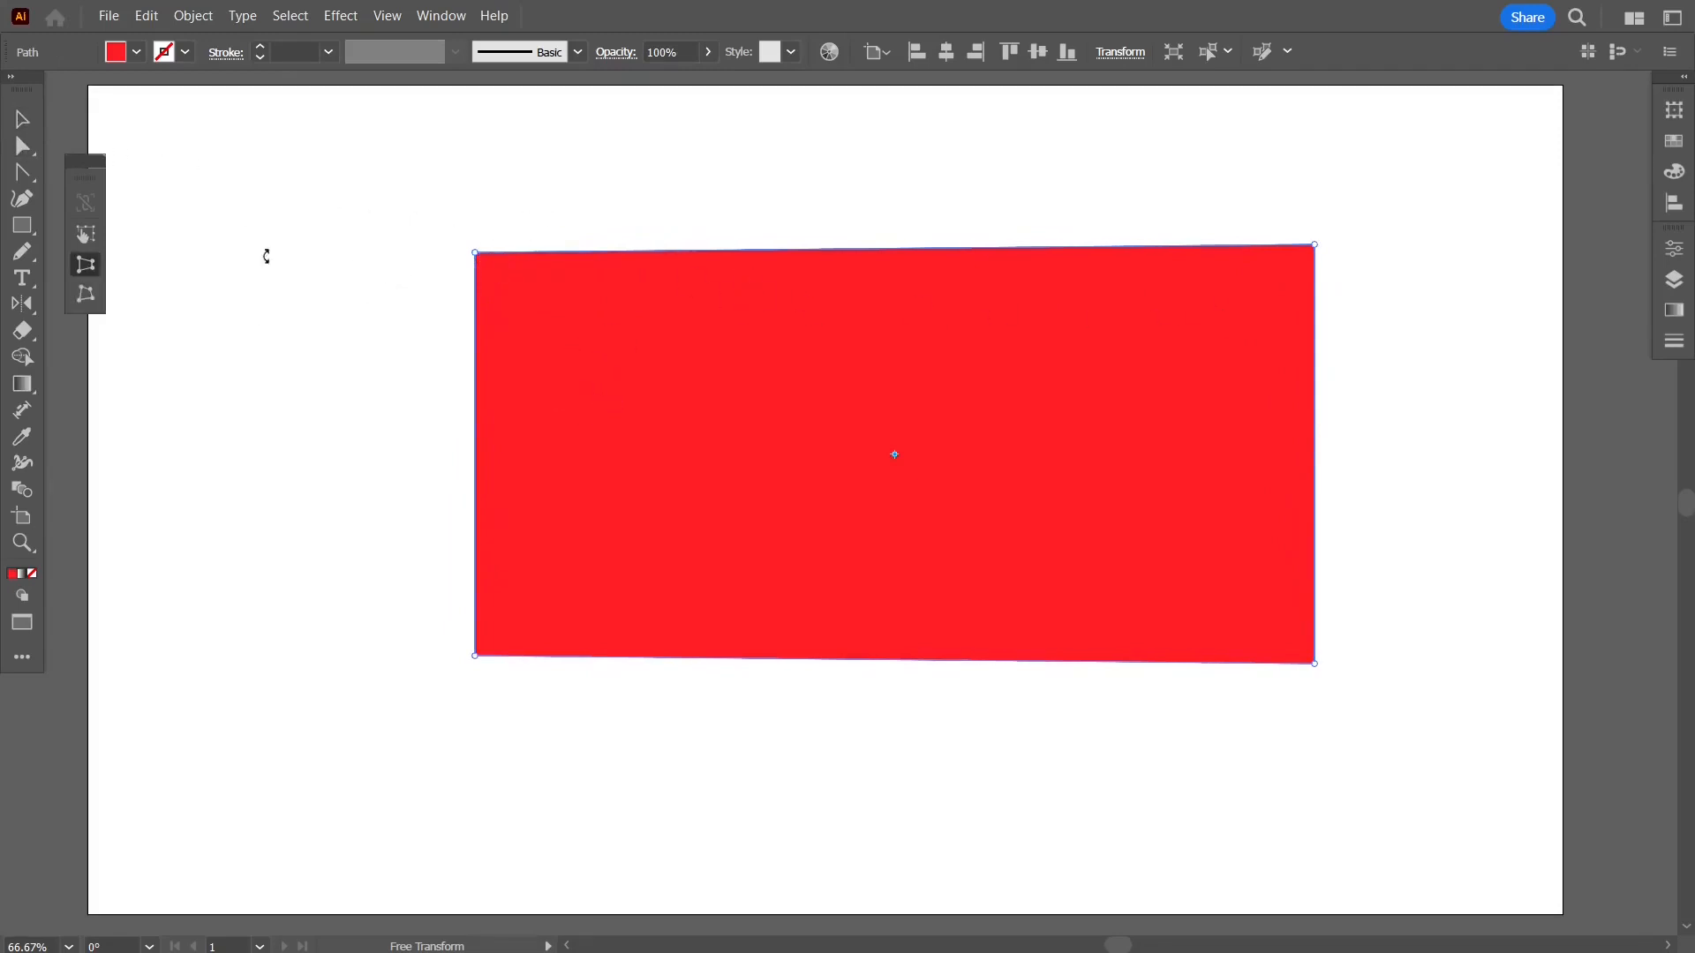
click(21, 118)
click(383, 215)
key(ctrl+z)
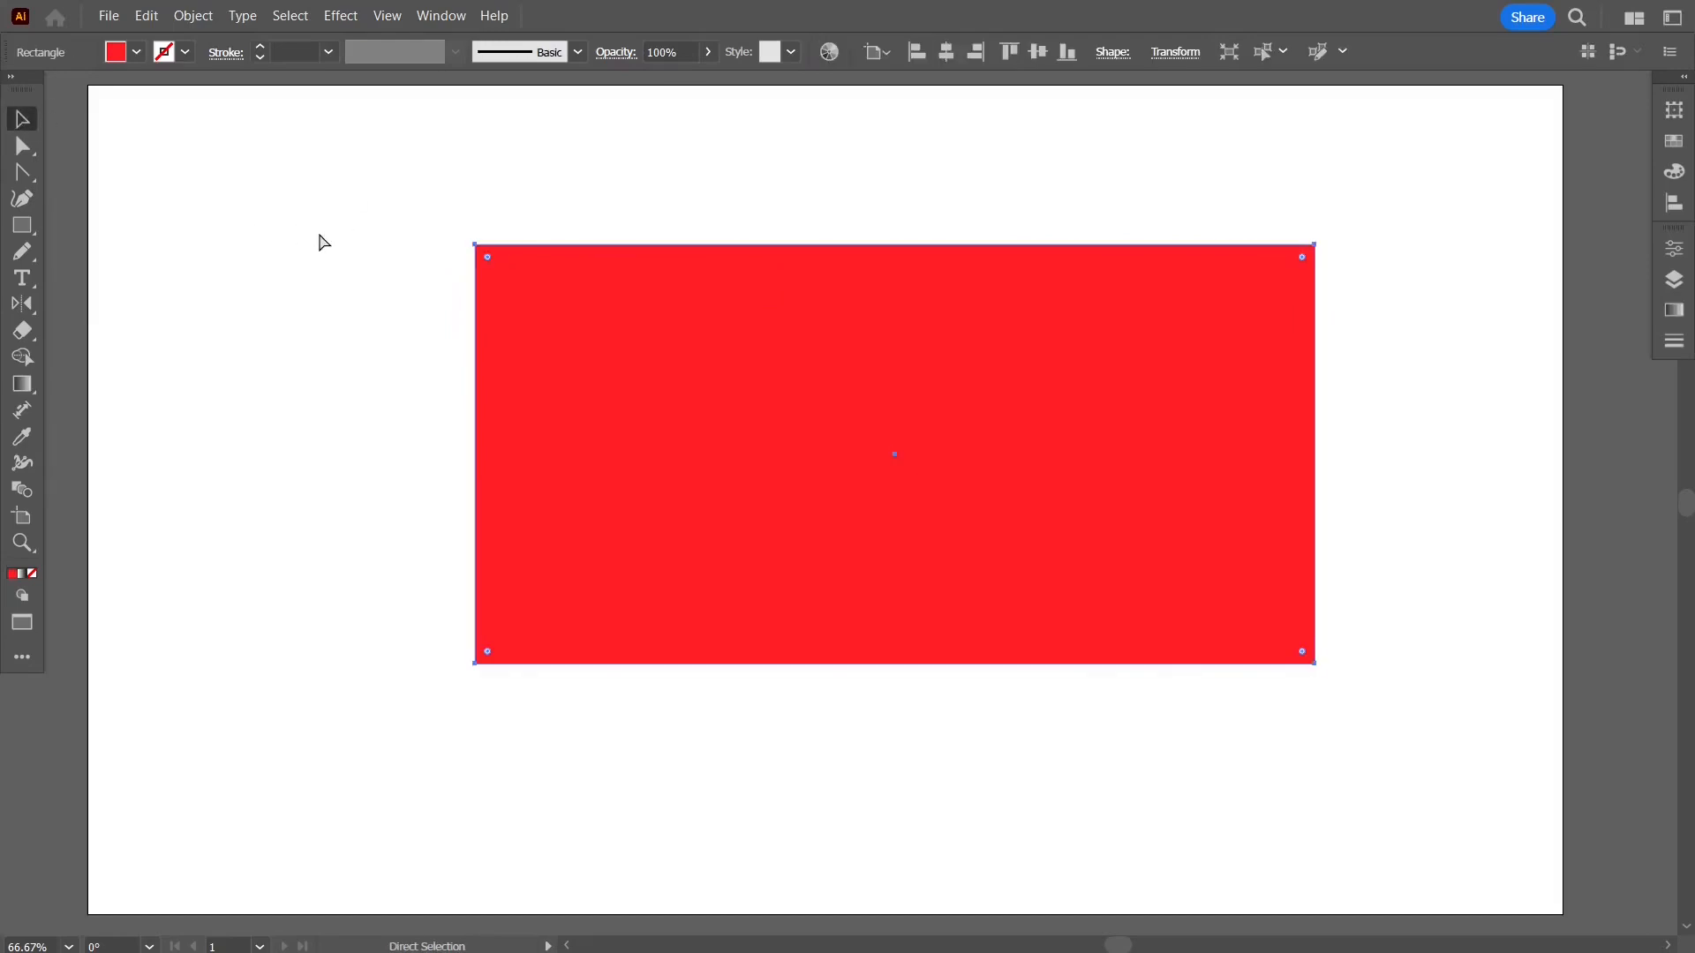
- Select only the rectangle's upper-left anchor with Direct Selection and nudge it slightly to the right
click(22, 145)
drag(389, 183, 586, 332)
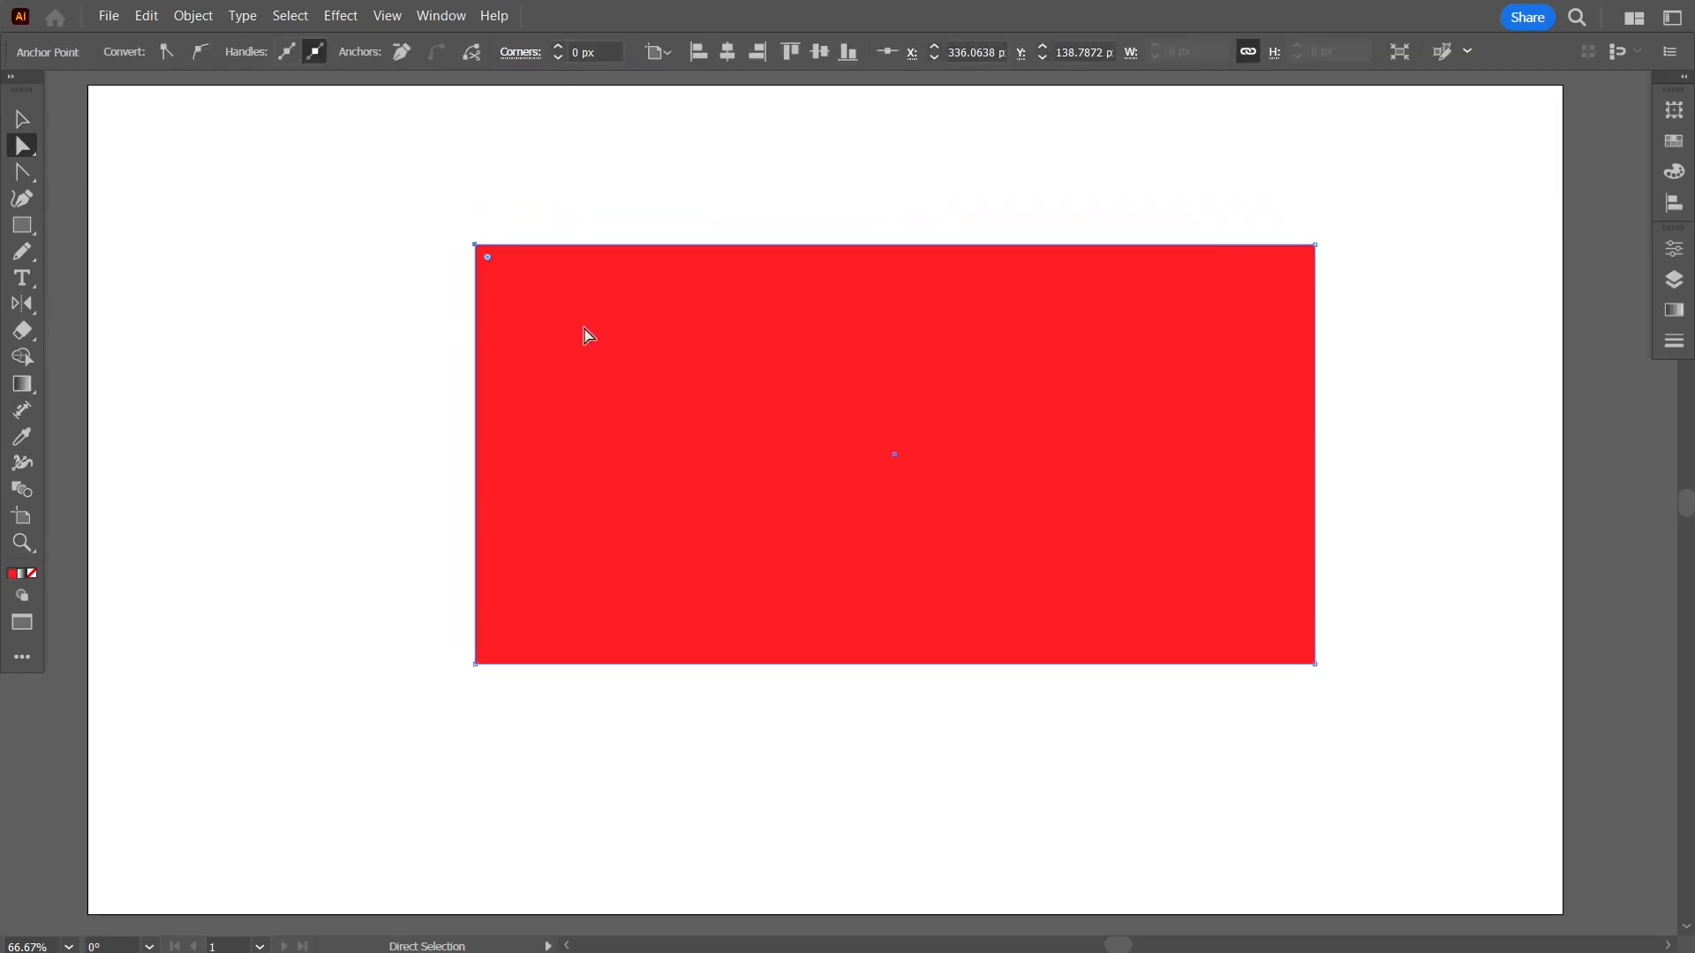
key(Right)
key(Right)
key(Right)
key(Right)
key(Right)
key(Right)
key(Right)
key(Right)
key(Right)
key(Right)
key(Right)
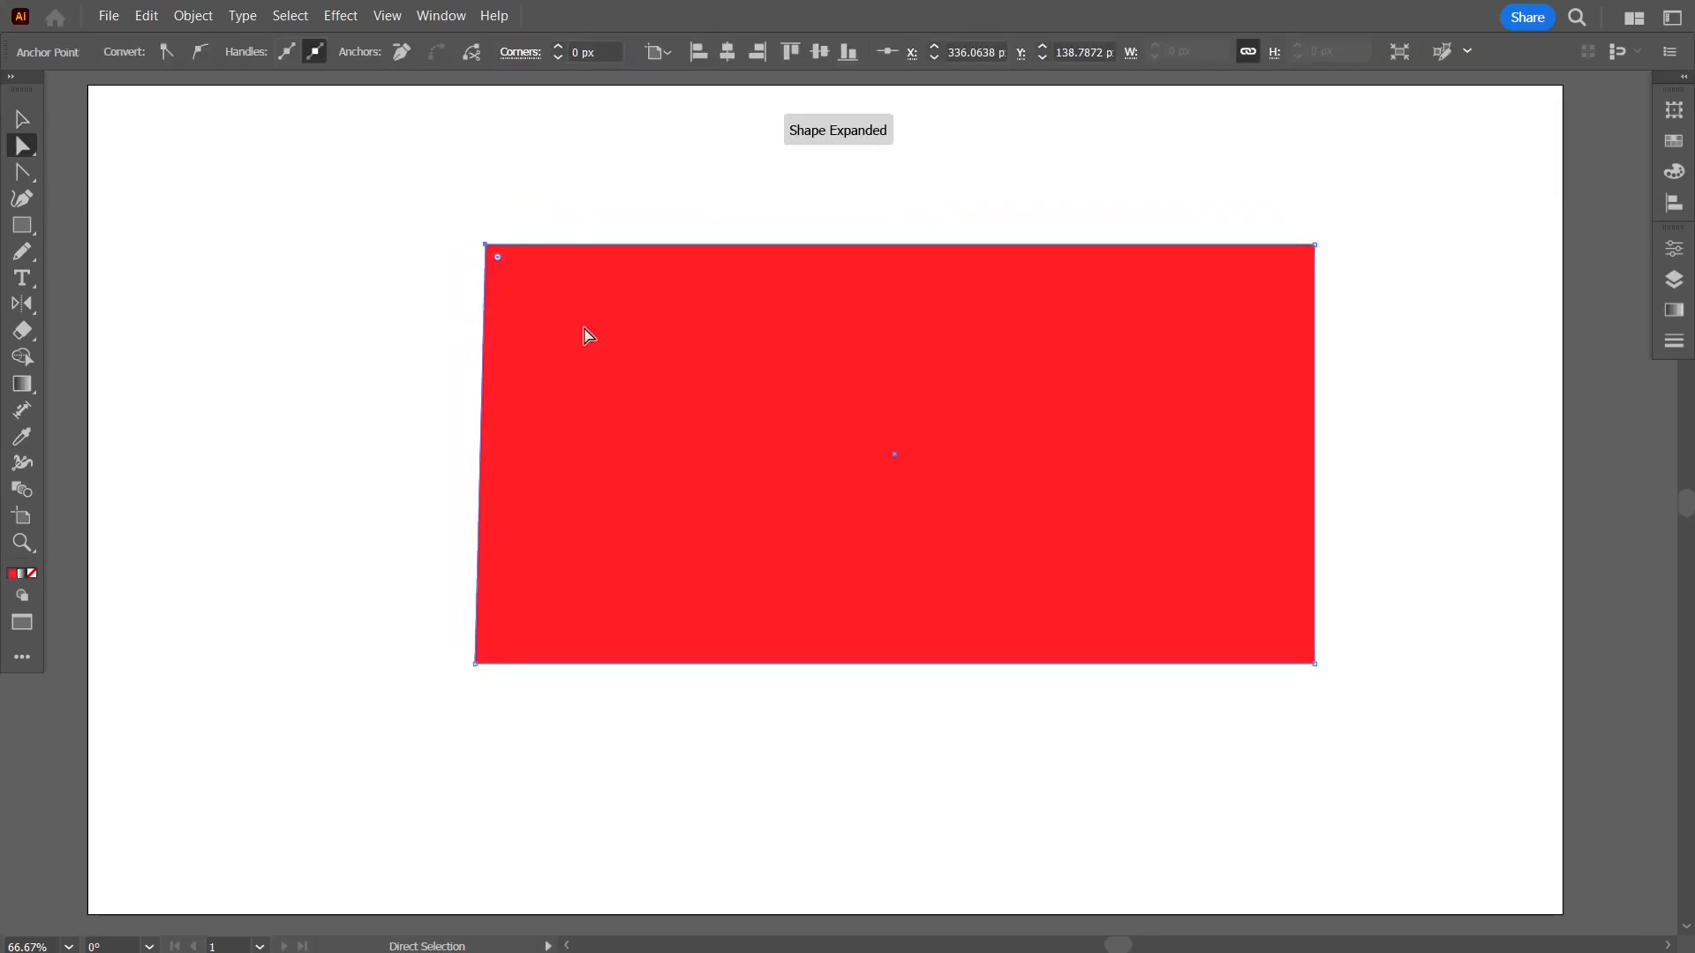
- Select only the upper-right anchor and nudge it left to about X 1036 px
drag(1268, 200, 1393, 319)
key(Left)
key(Left)
key(Left)
key(Left)
key(Left)
key(Left)
key(Left)
key(Left)
key(Left)
key(Left)
key(Left)
key(Left)
key(Left)
key(Left)
key(Left)
key(Left)
key(Left)
key(Left)
key(Left)
key(Left)
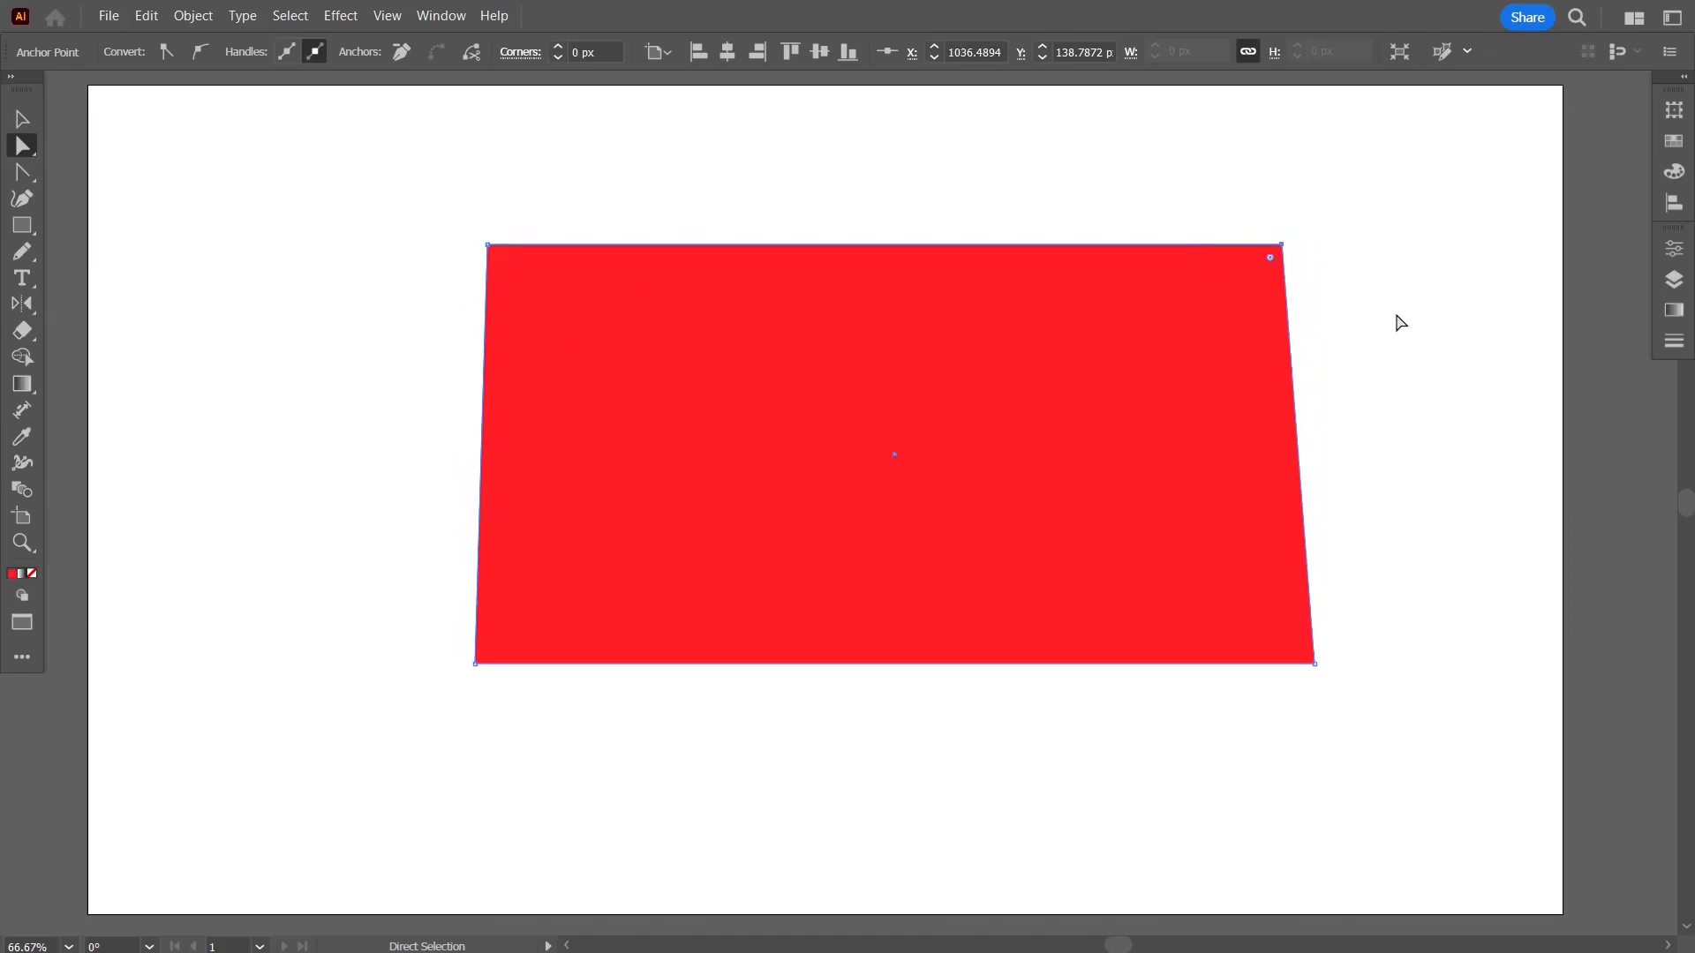
- Nudge the upper-right anchor back right to about X 1045 px
key(ctrl+Right)
key(ctrl+Right)
key(ctrl+Right)
key(ctrl+Right)
key(ctrl+Right)
key(Right)
key(Right)
key(Right)
key(Right)
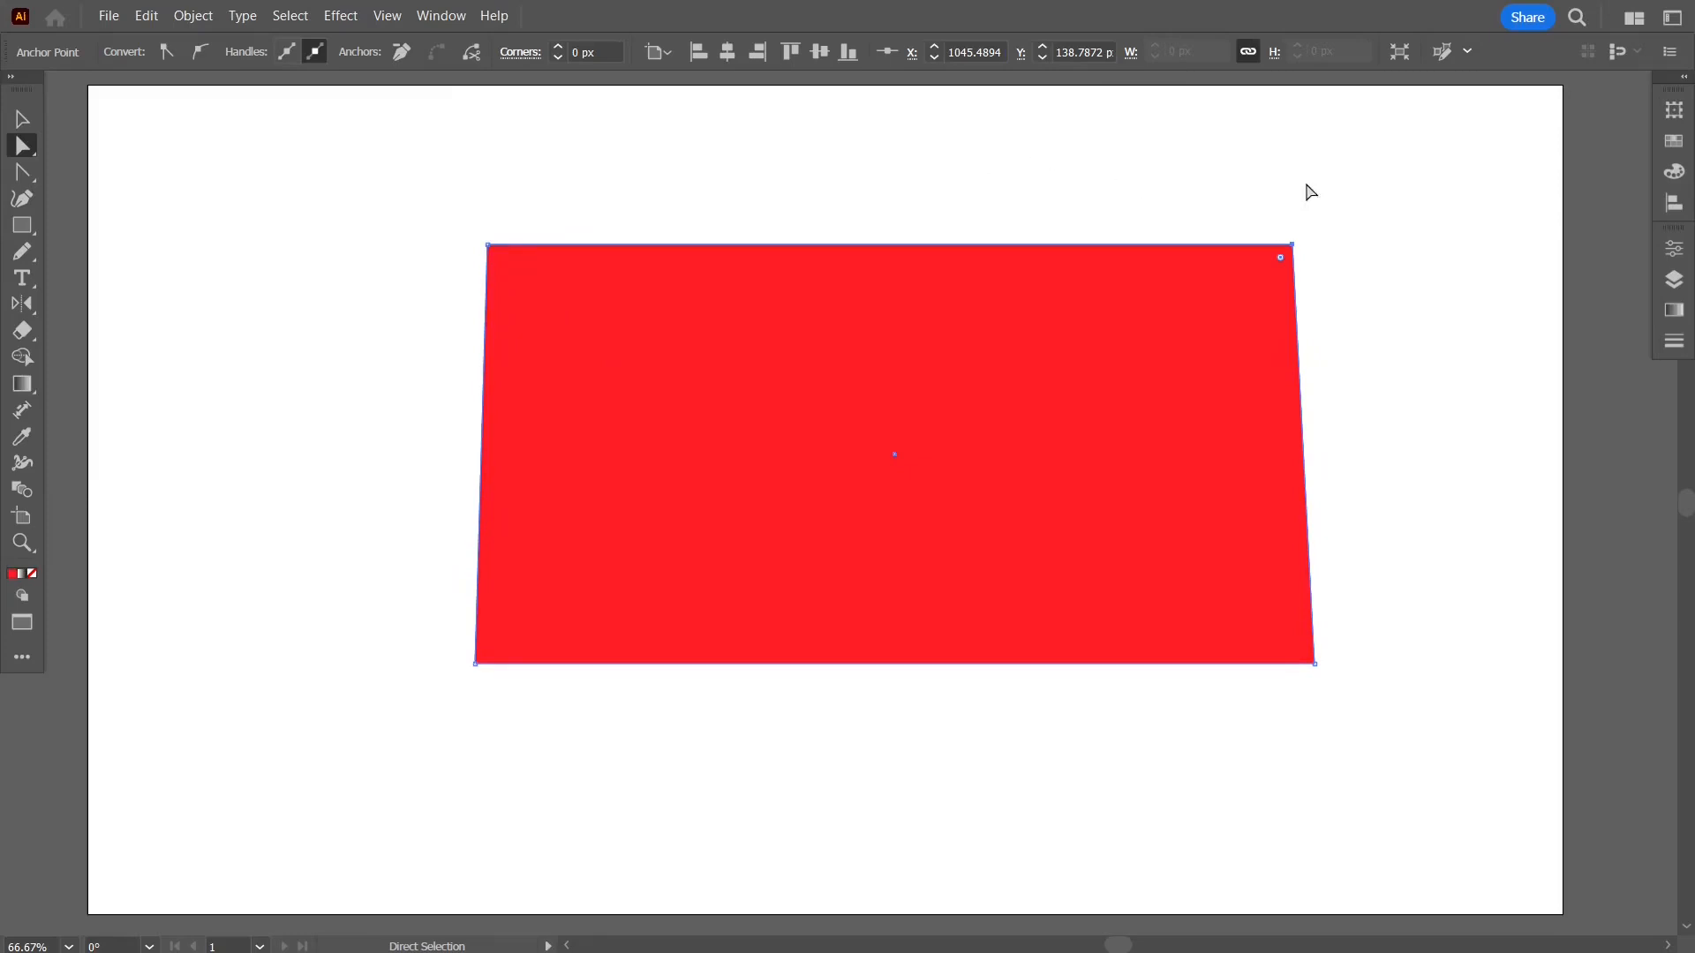
- Delete the trapezoid's upper-right anchor and clear the leftover triangle
click(1291, 245)
key(Delete)
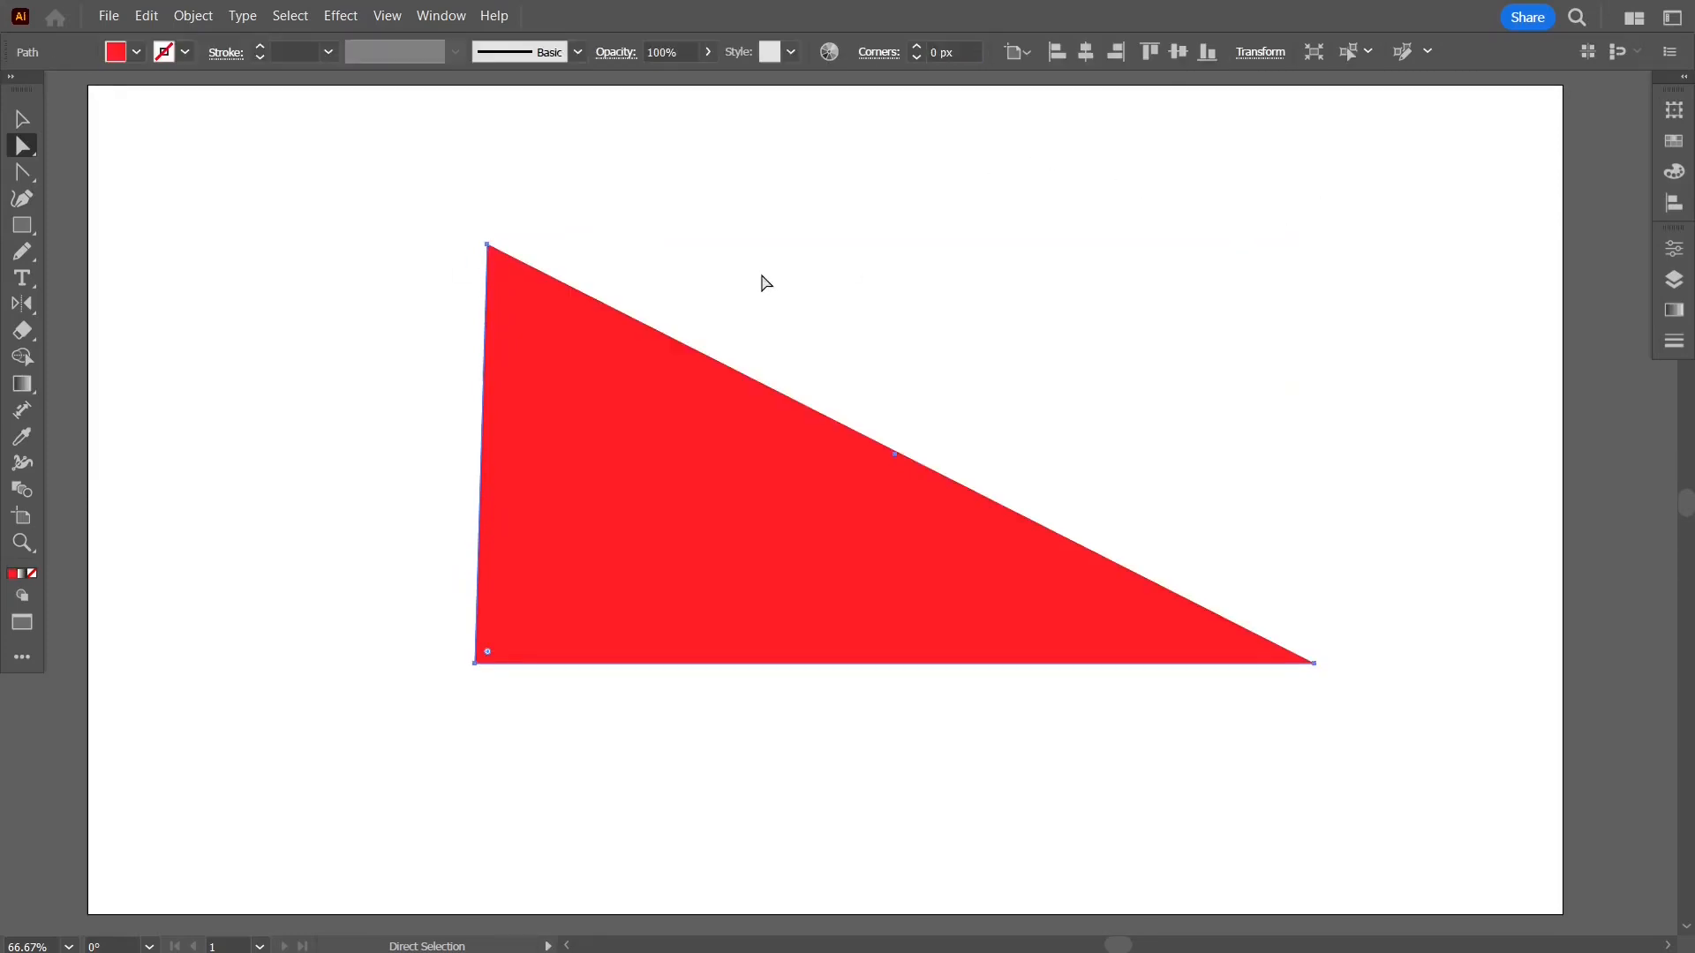
key(Delete)
- Draw a new large red rectangle near the middle of the artboard and activate Free Transform on it
click(21, 226)
drag(389, 286, 1179, 688)
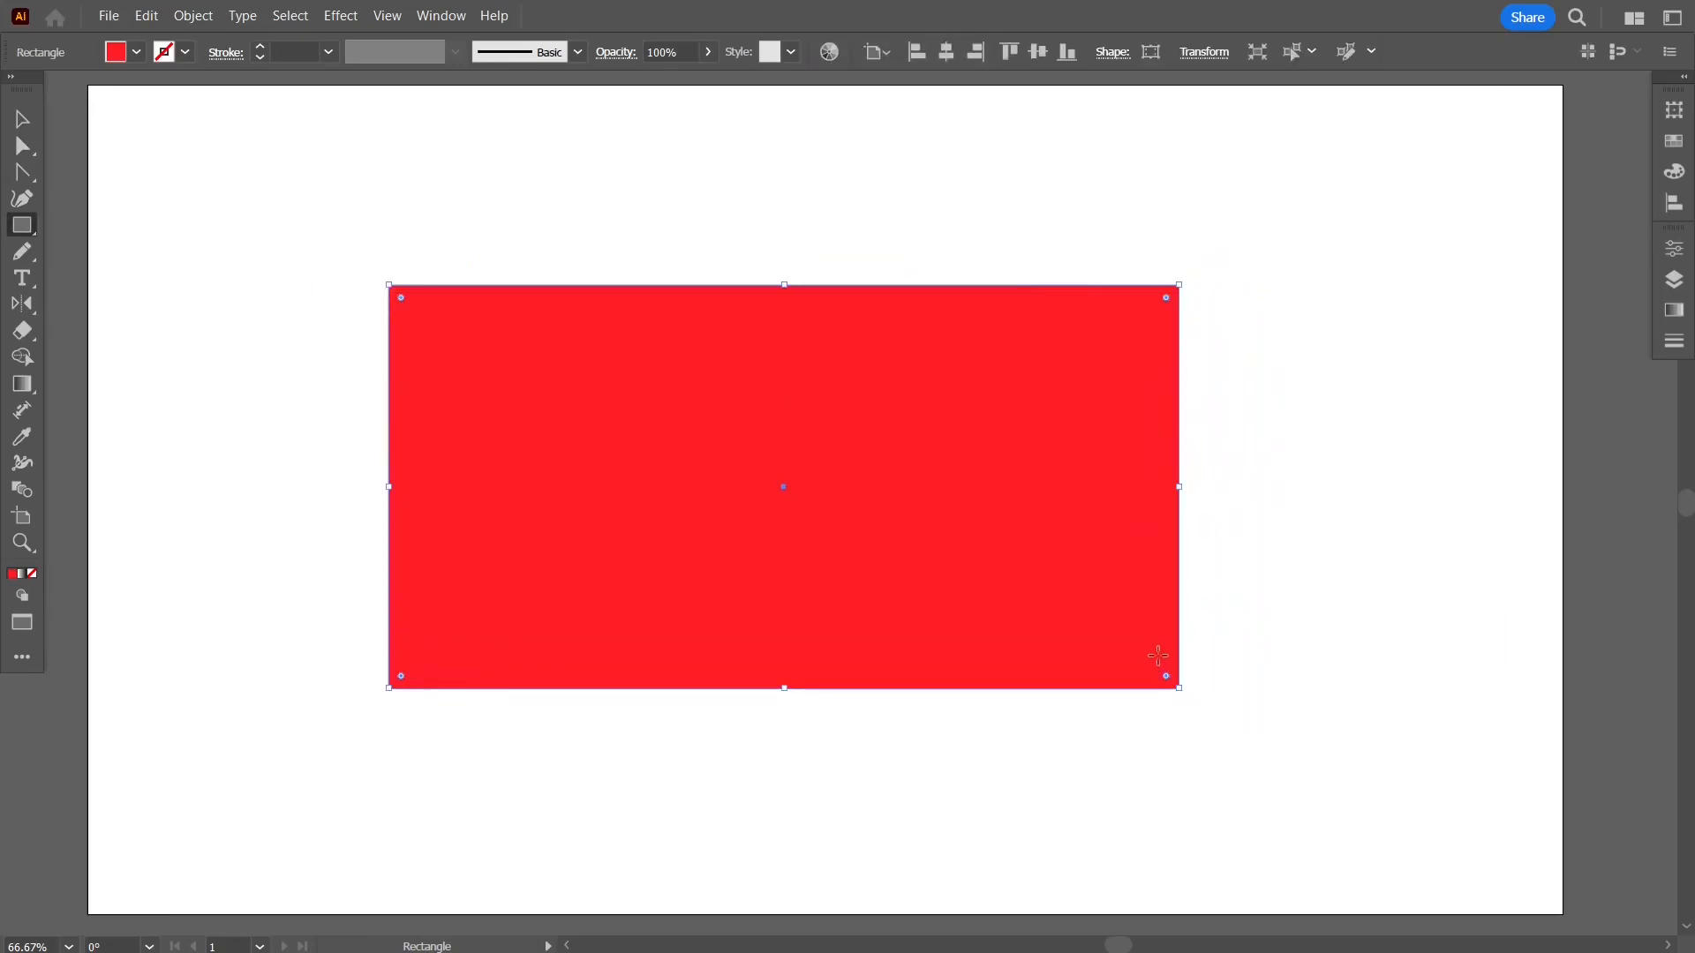
key(e)
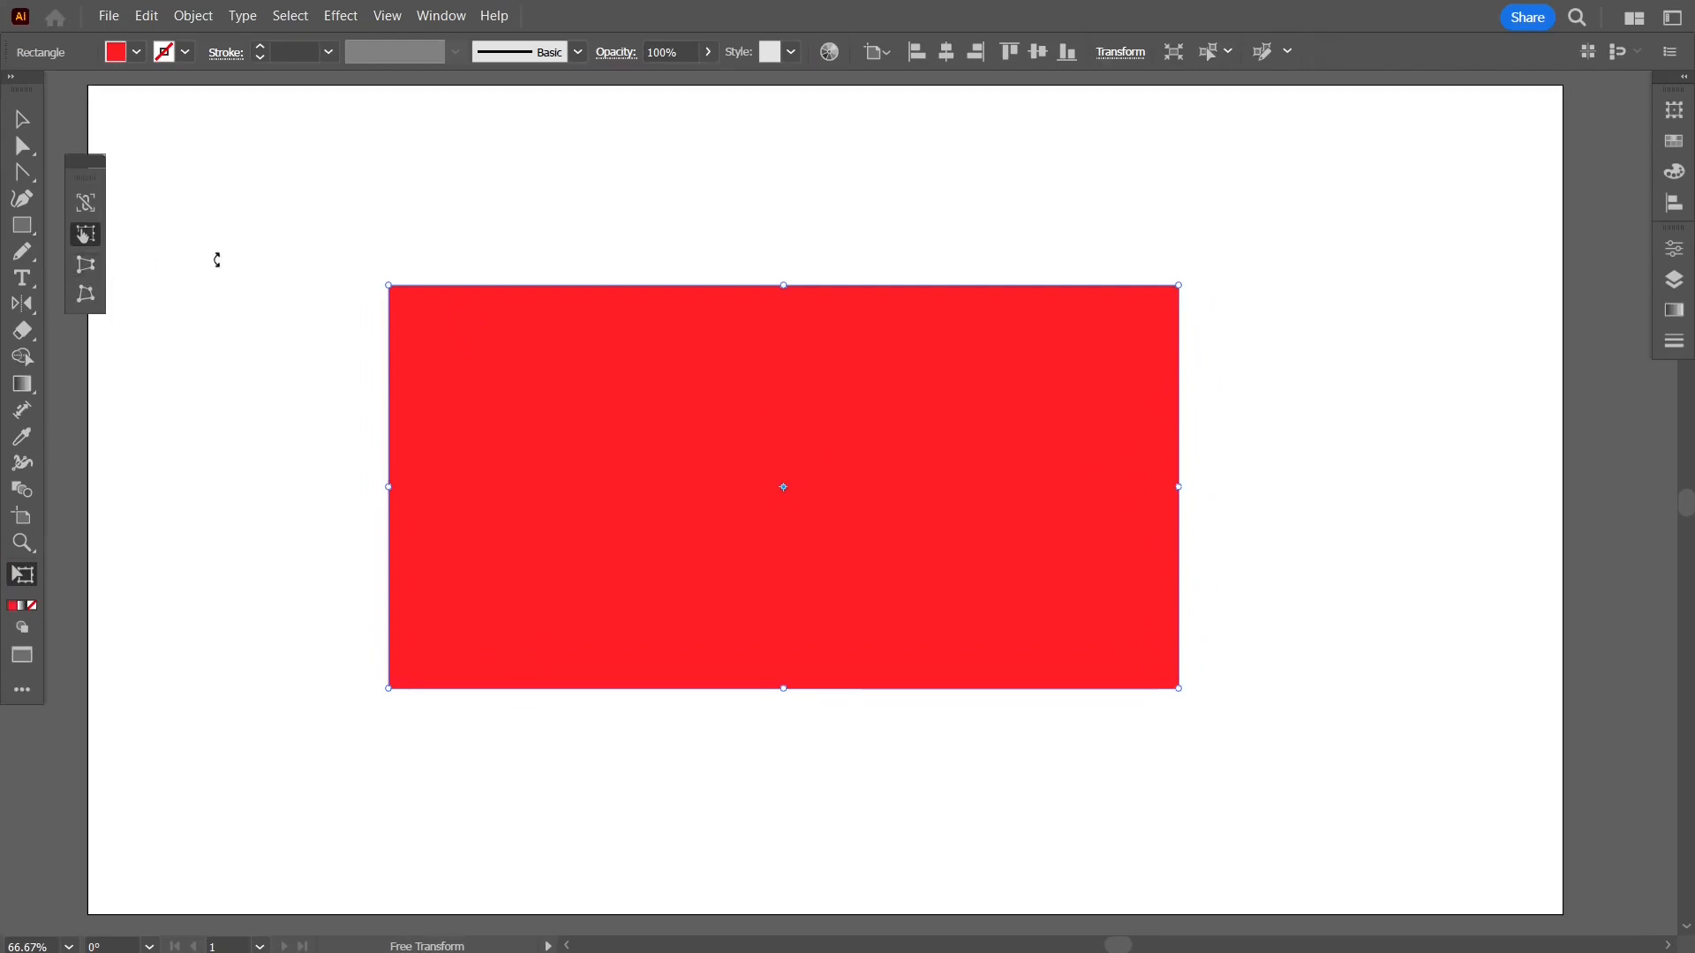
- Show the grid and turn on Snap to Grid
click(394, 16)
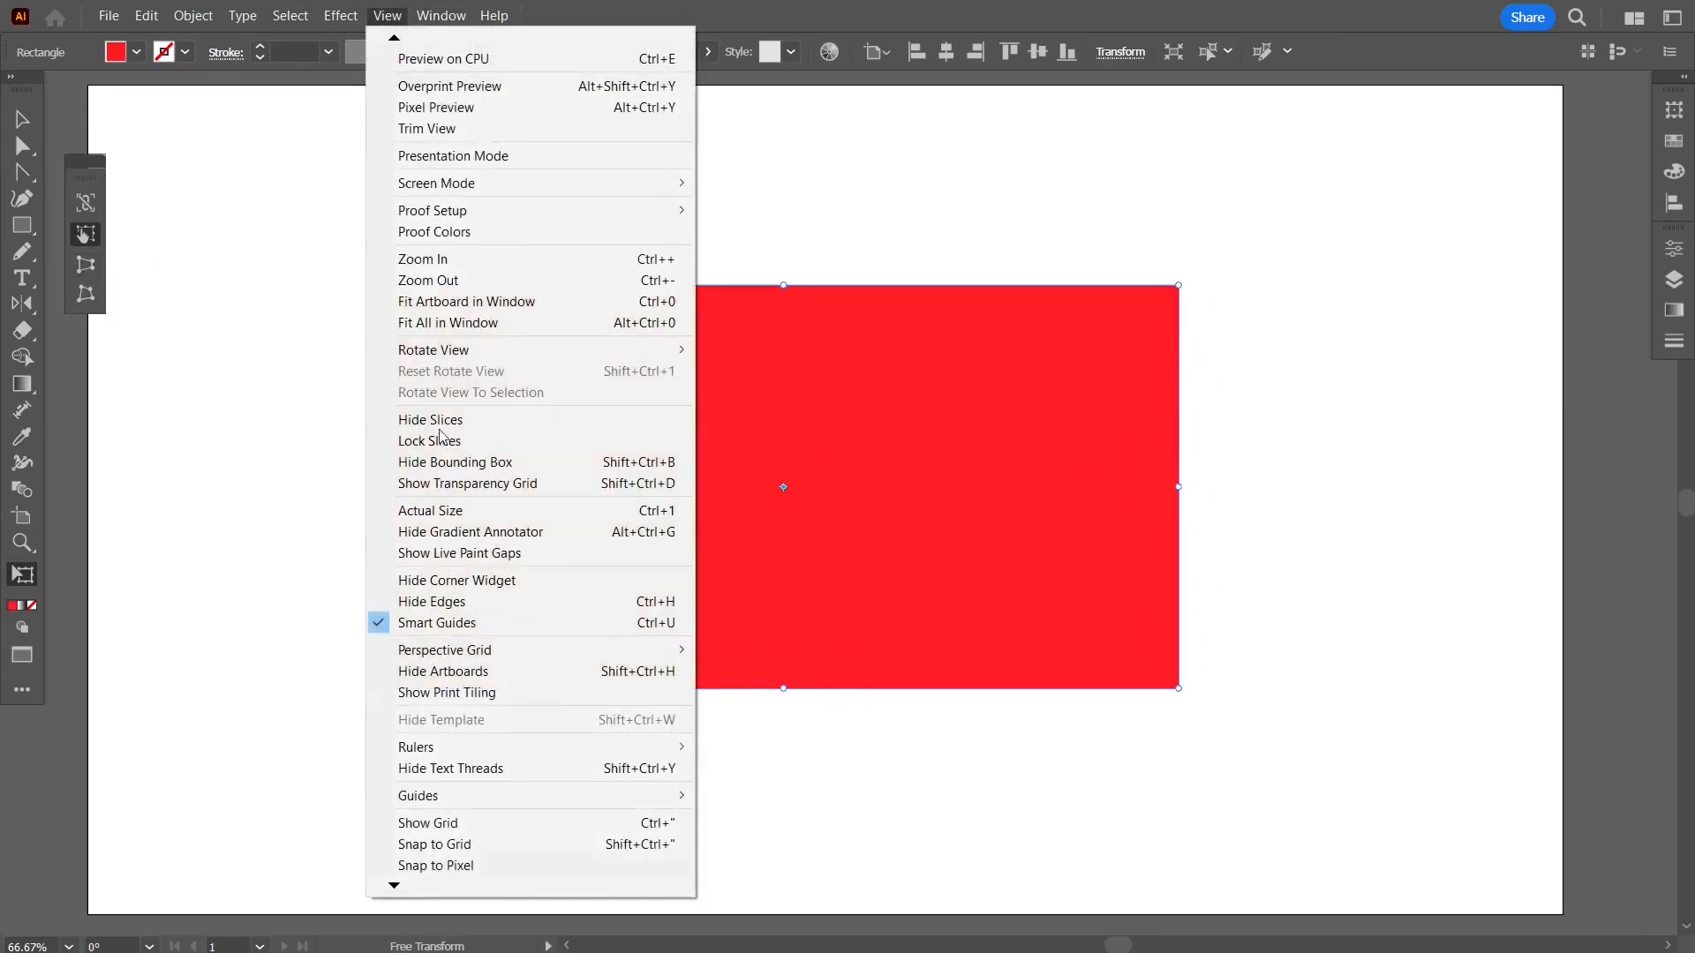
click(500, 818)
click(385, 16)
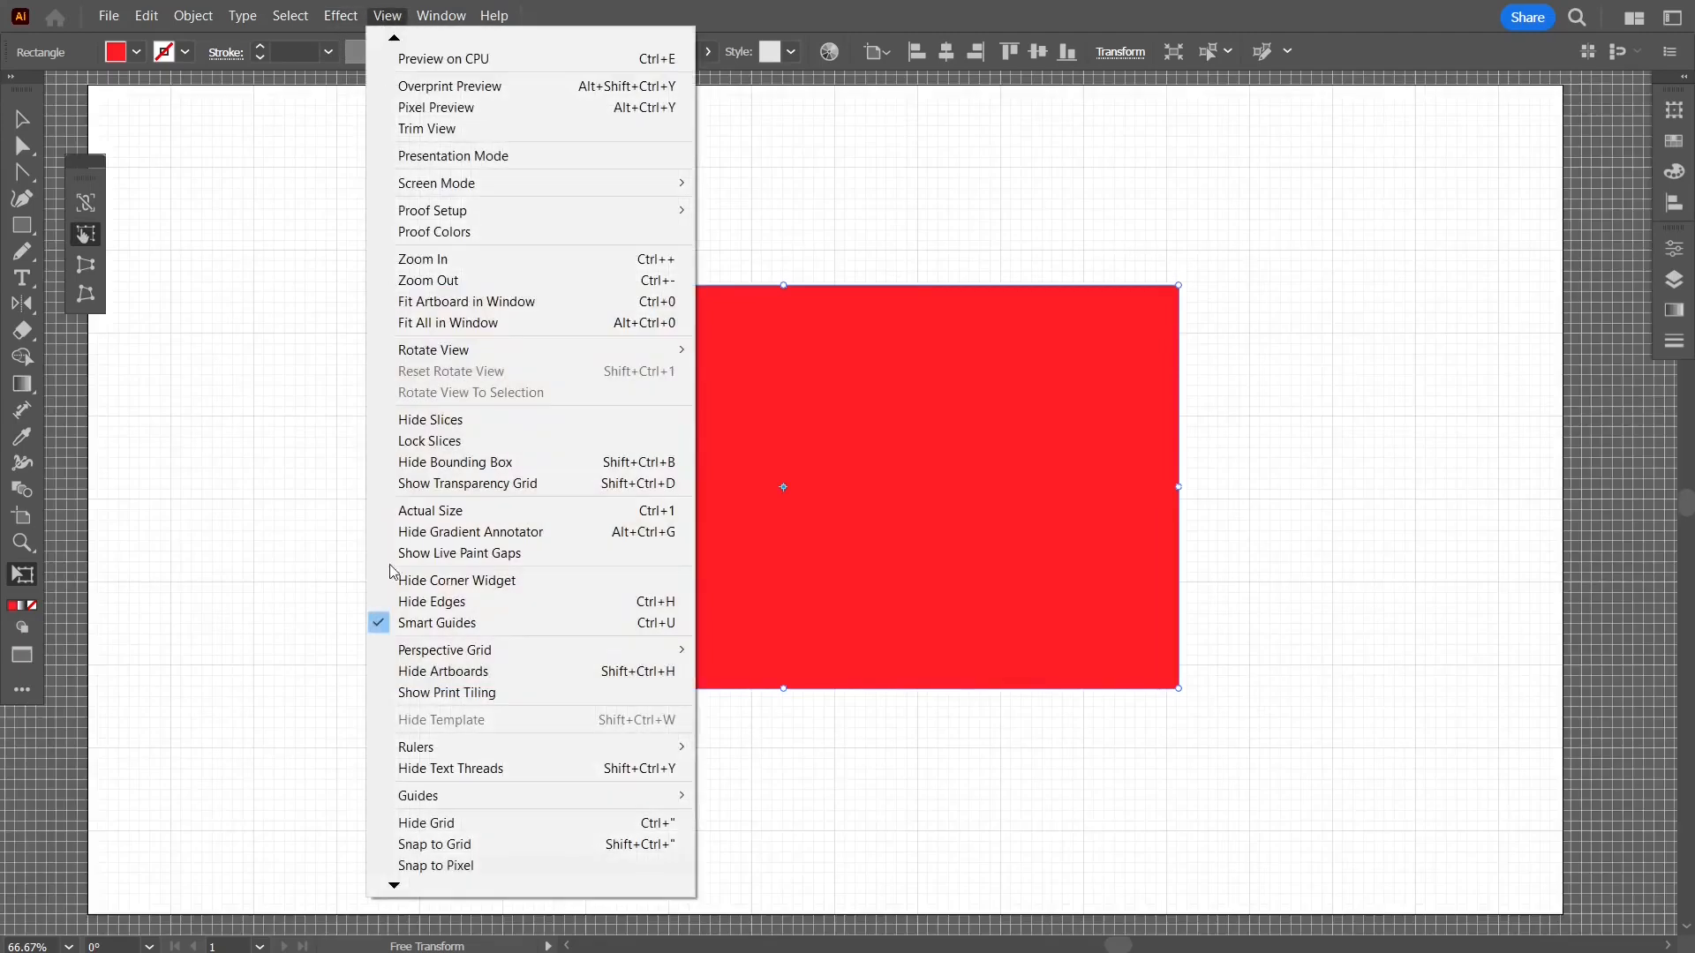
click(424, 837)
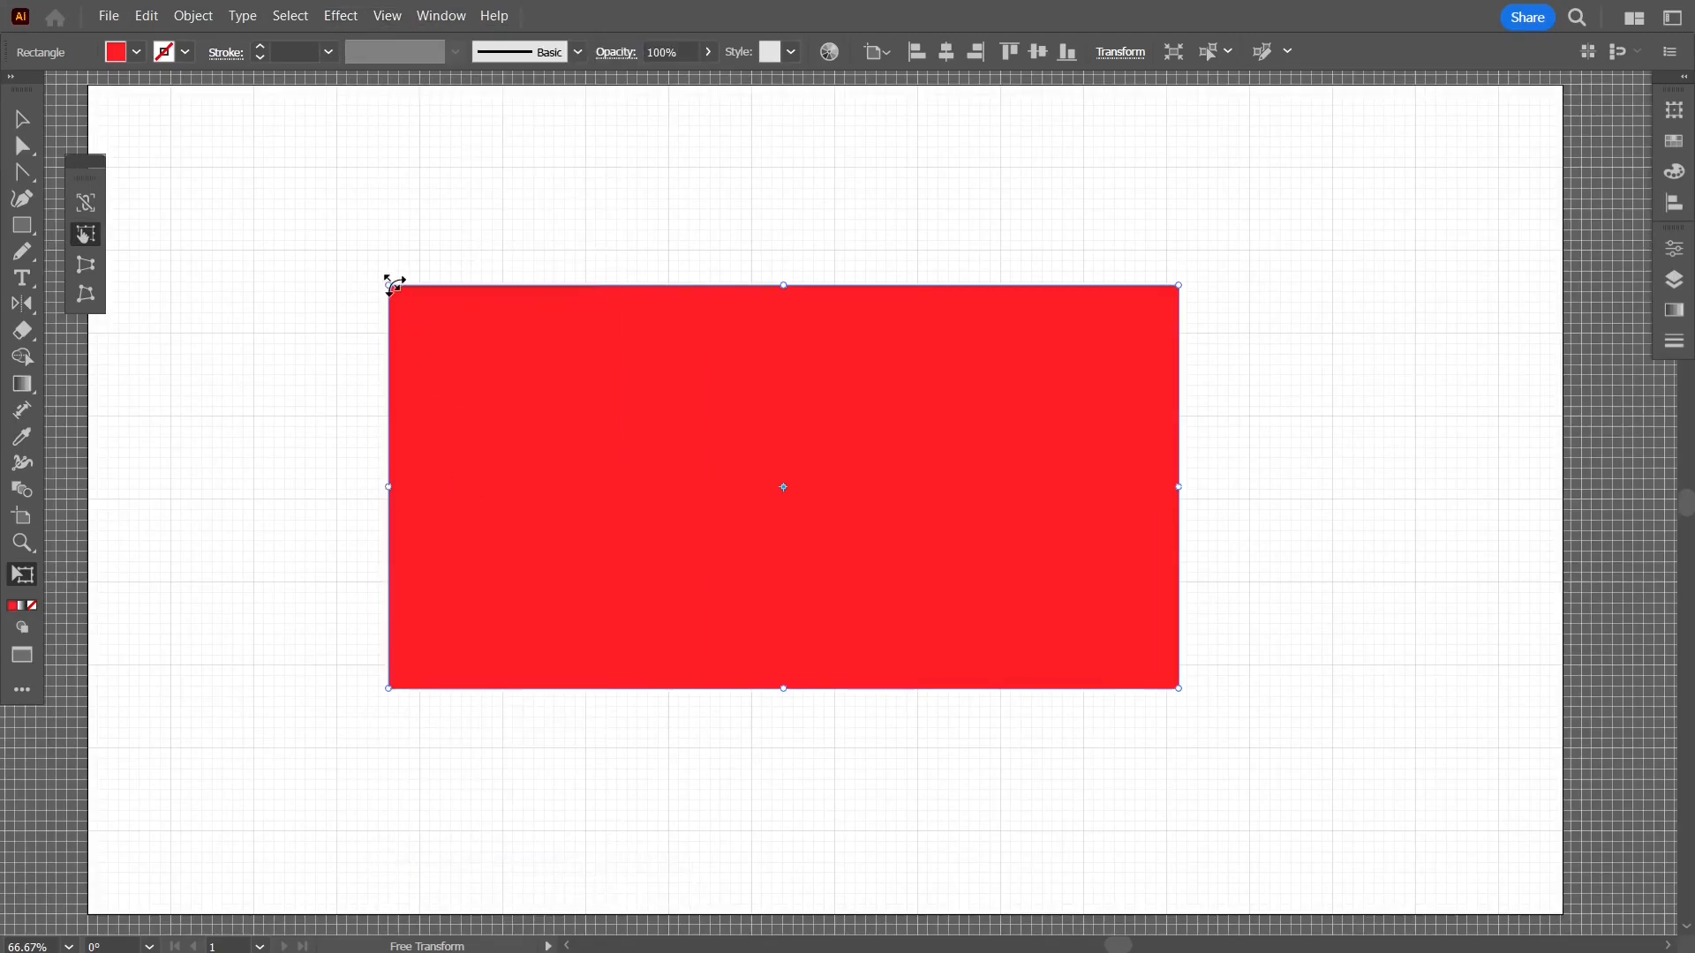
- Move the rectangle so its upper-left corner snaps to a major grid intersection, and enlarge it from the lower-right corner to another
click(17, 113)
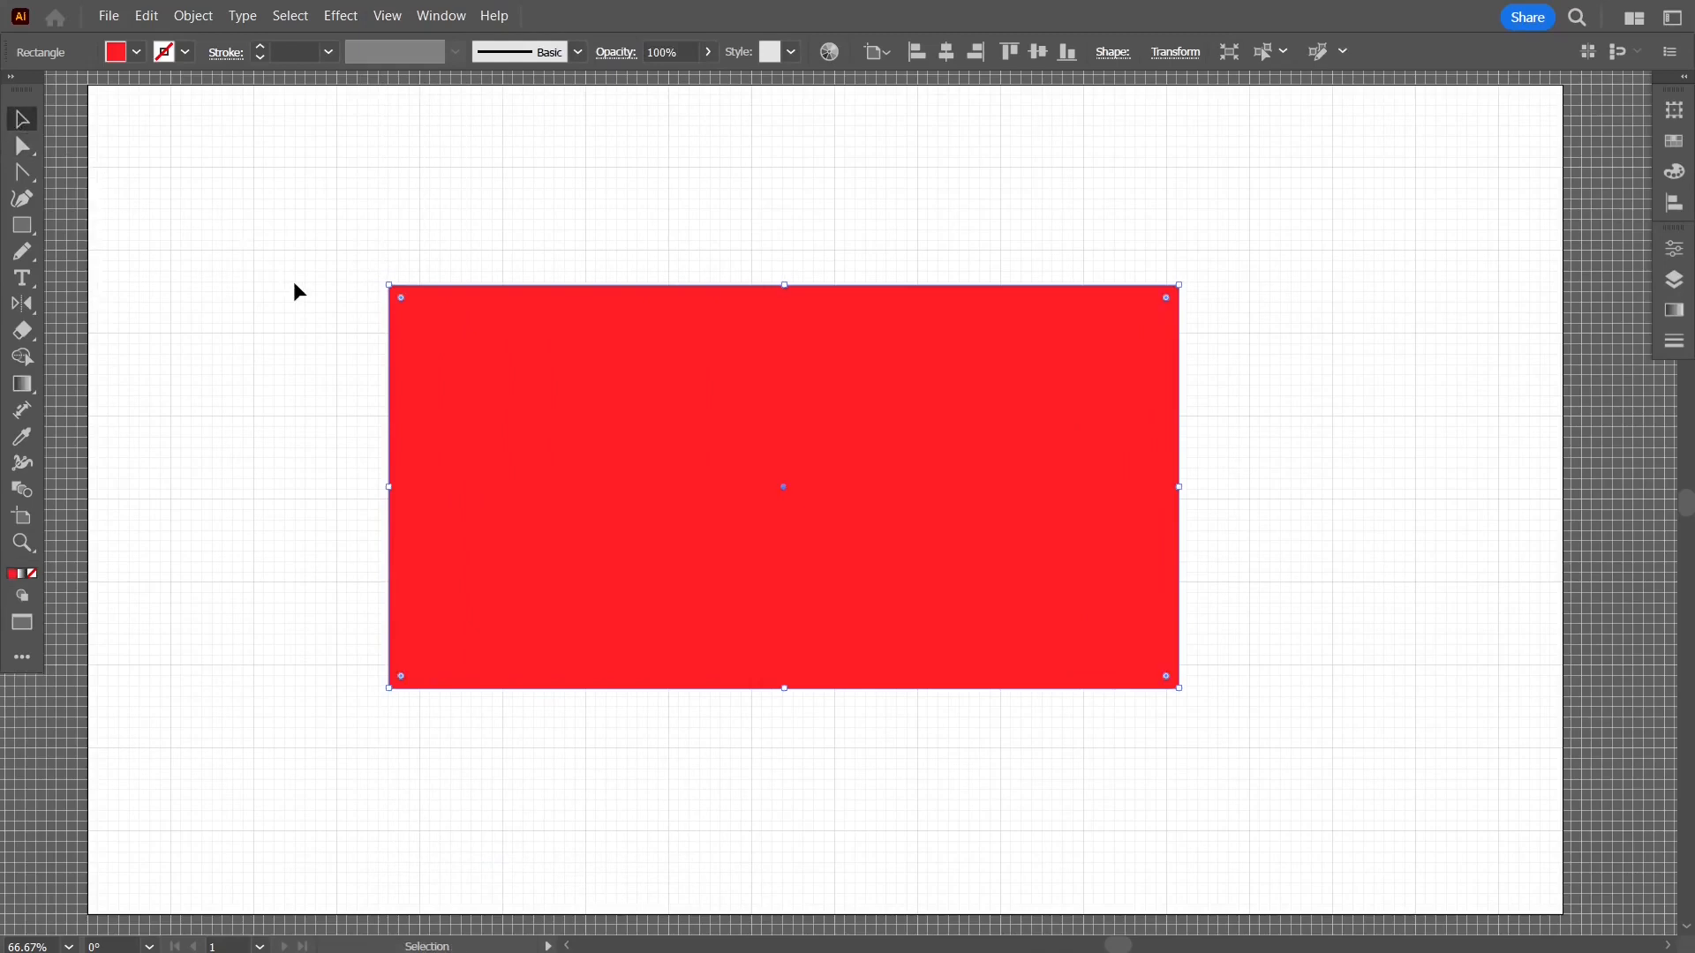
drag(389, 285, 345, 257)
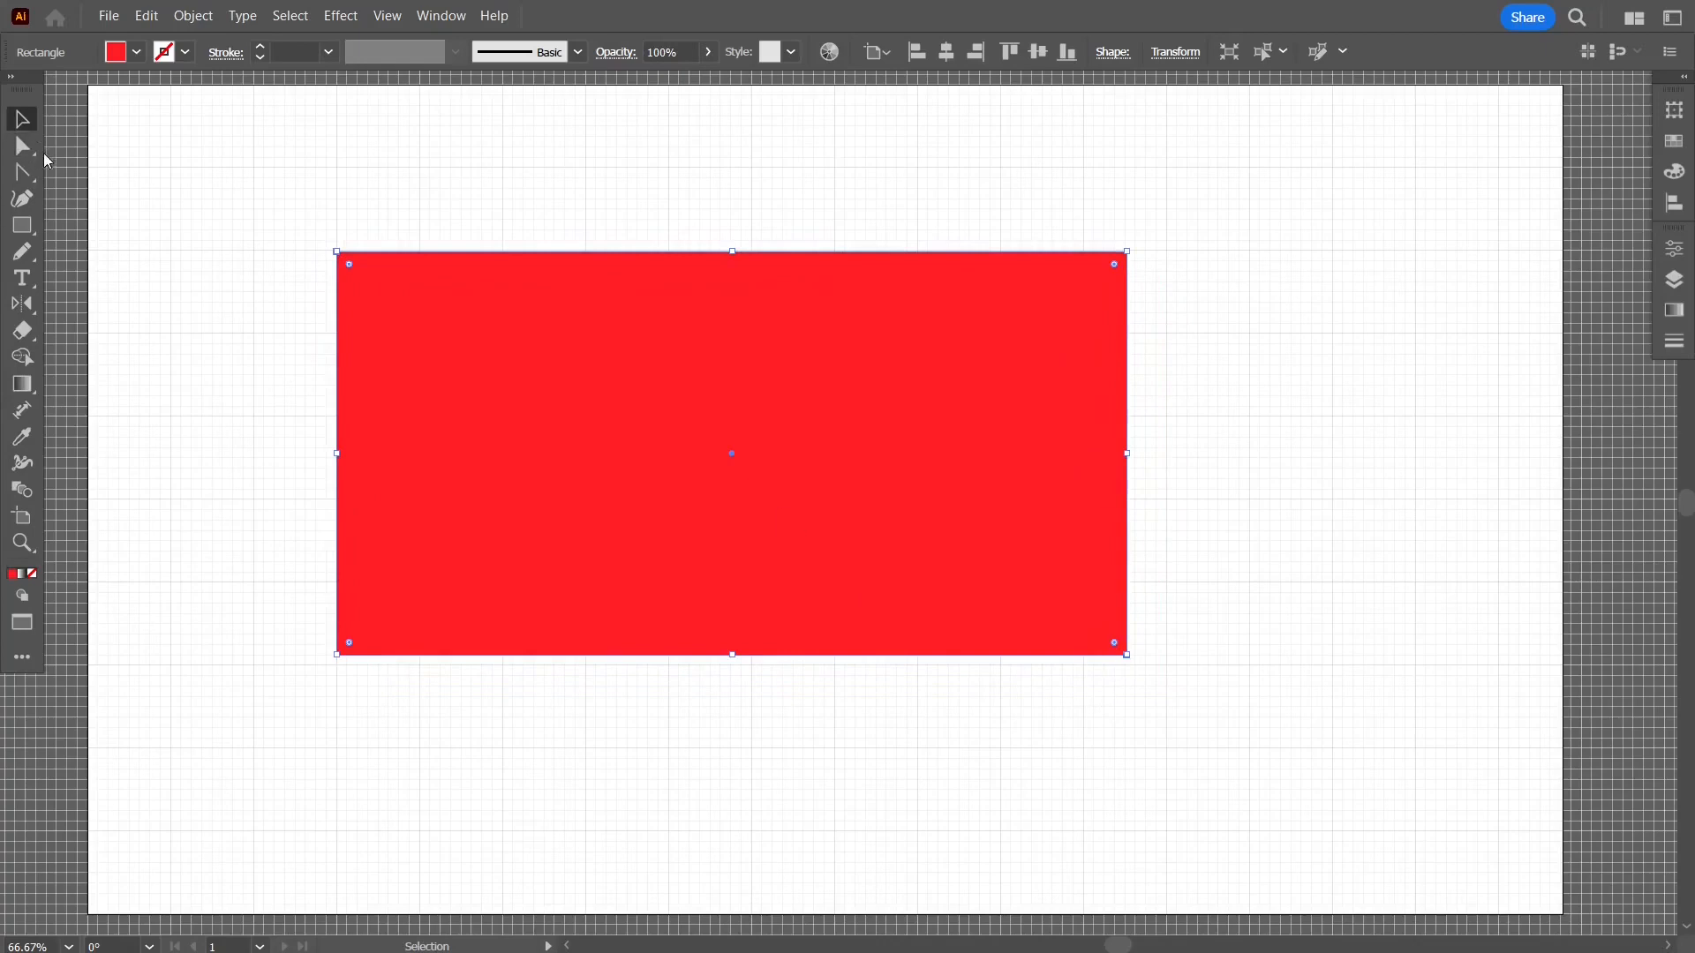
drag(1128, 655, 1167, 665)
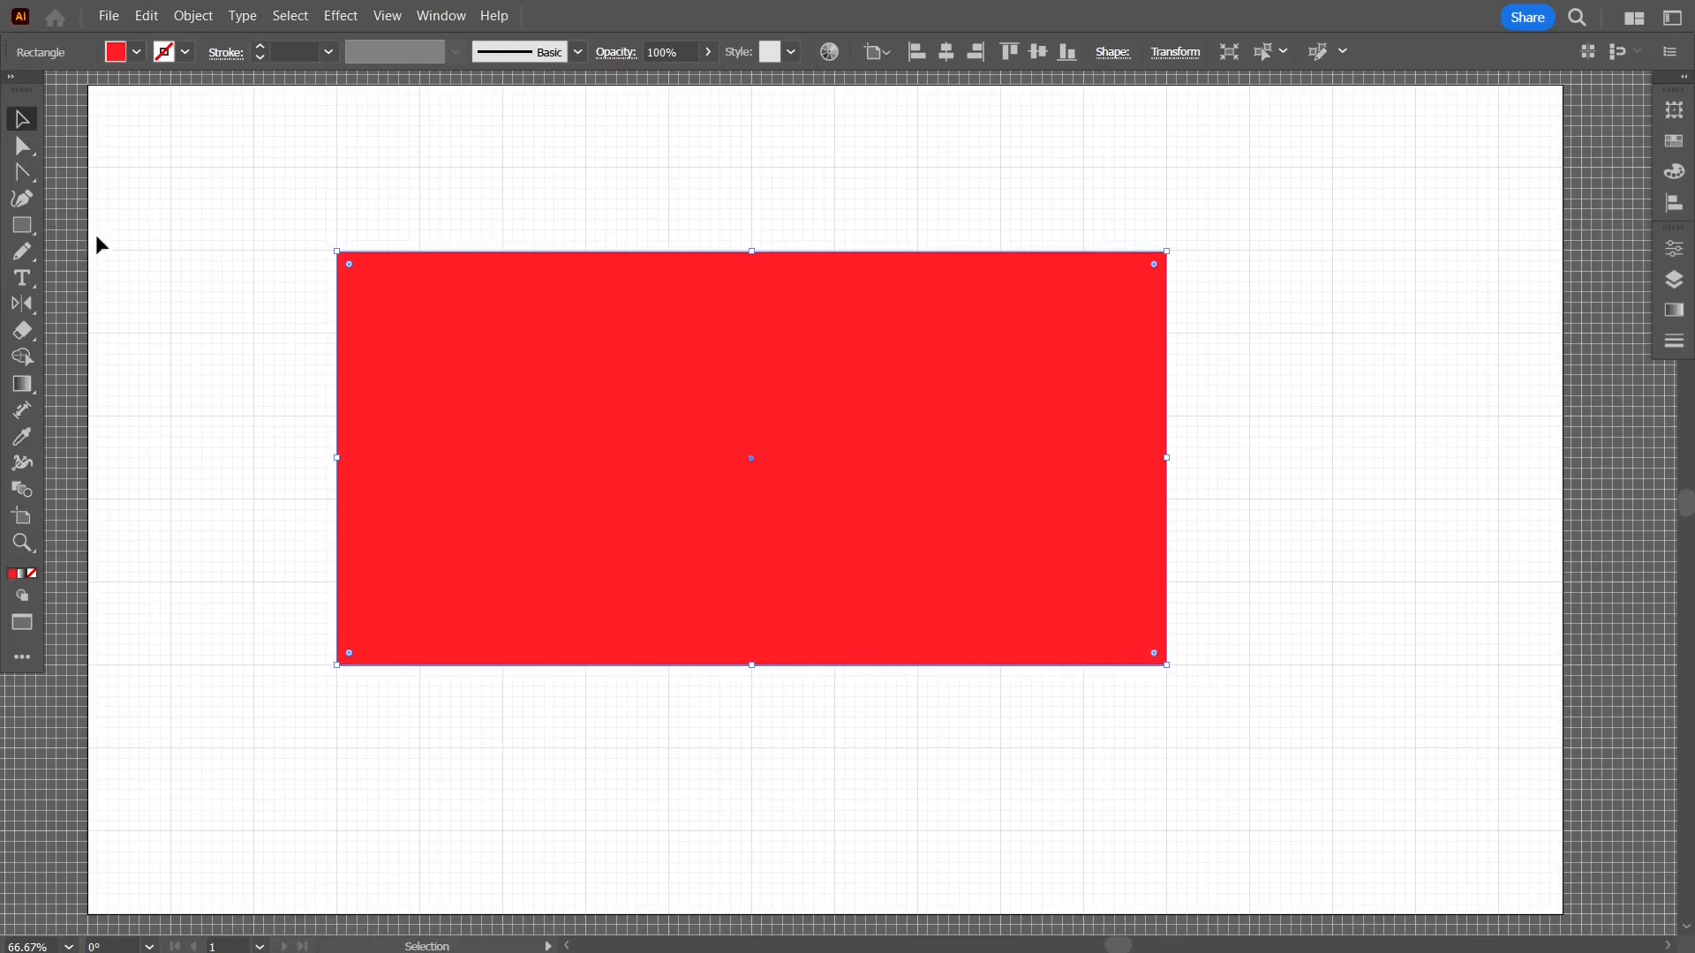
- Apply Free Transform's Perspective Distort to the rectangle, shifting its upper-left corner very slightly upward
key(e)
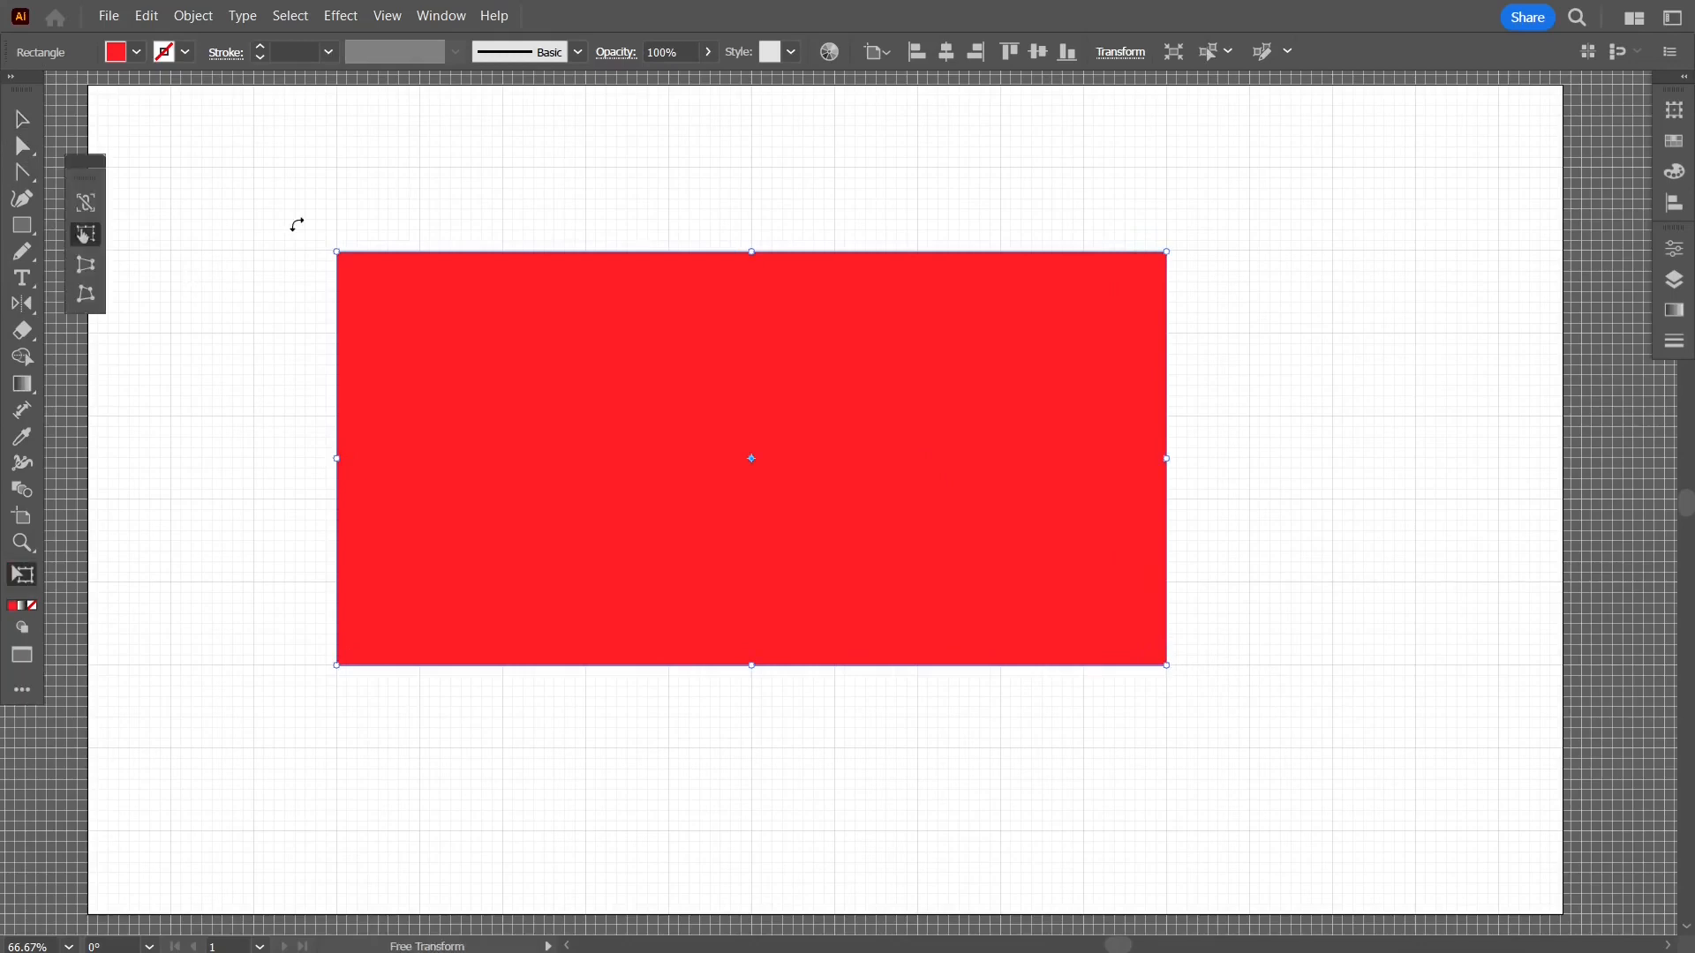
scroll(297, 224, up, 2)
scroll(640, 210, down, 1)
drag(652, 196, 439, 197)
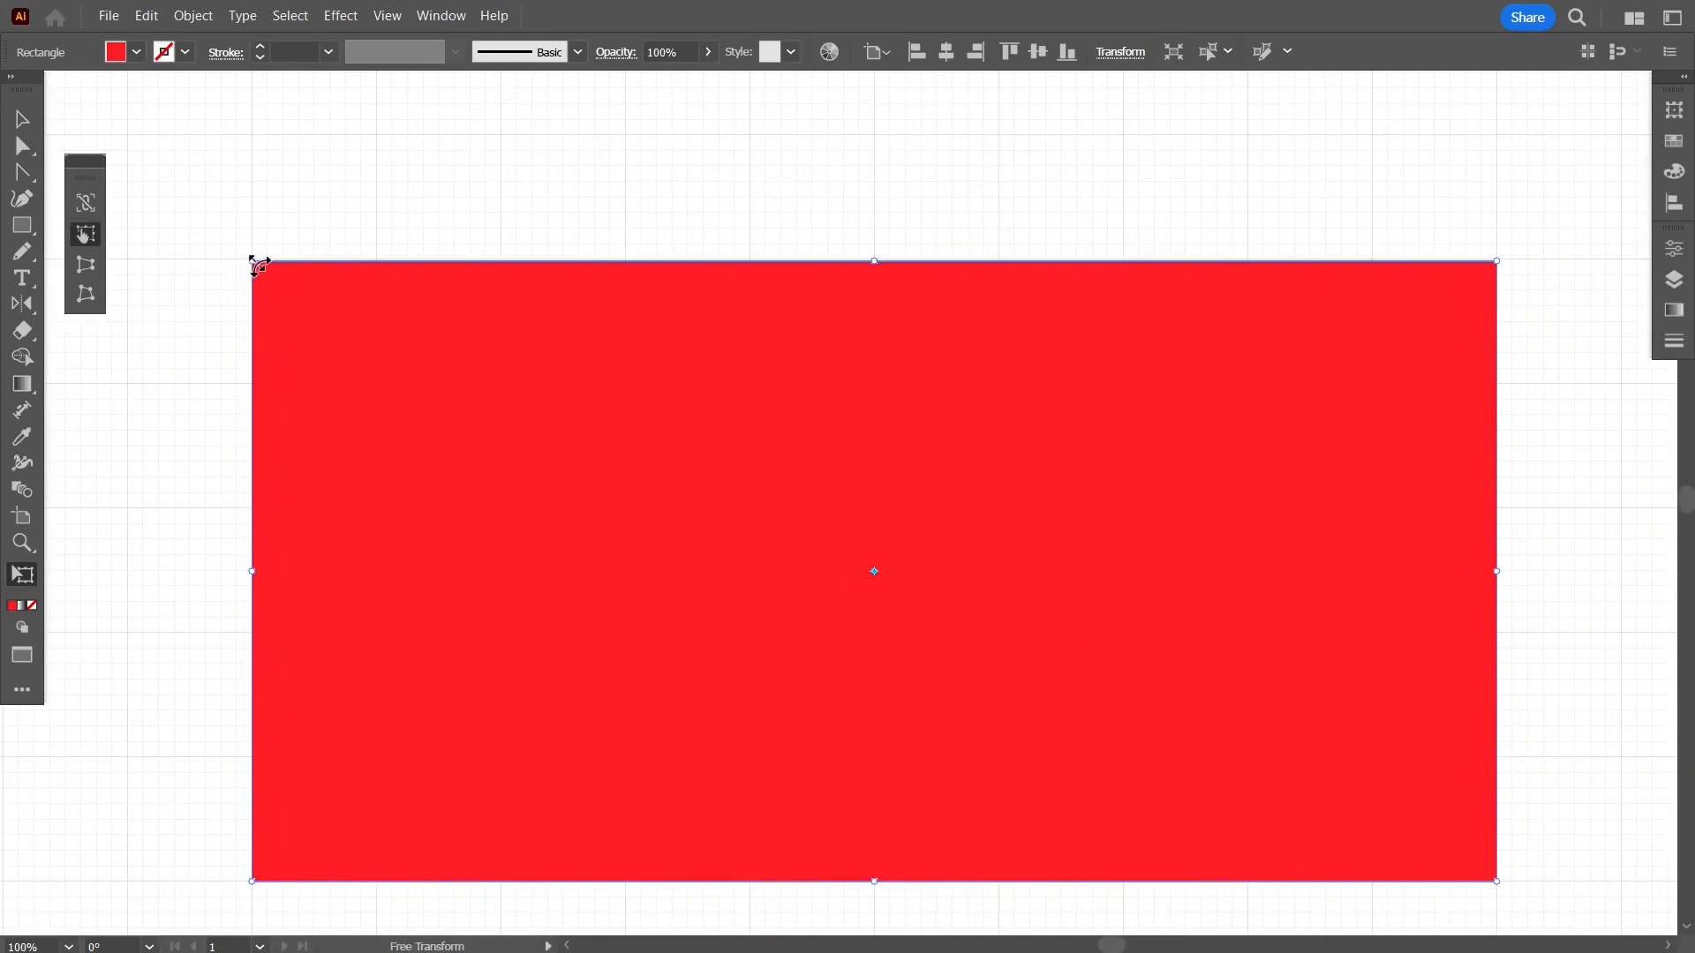
click(86, 264)
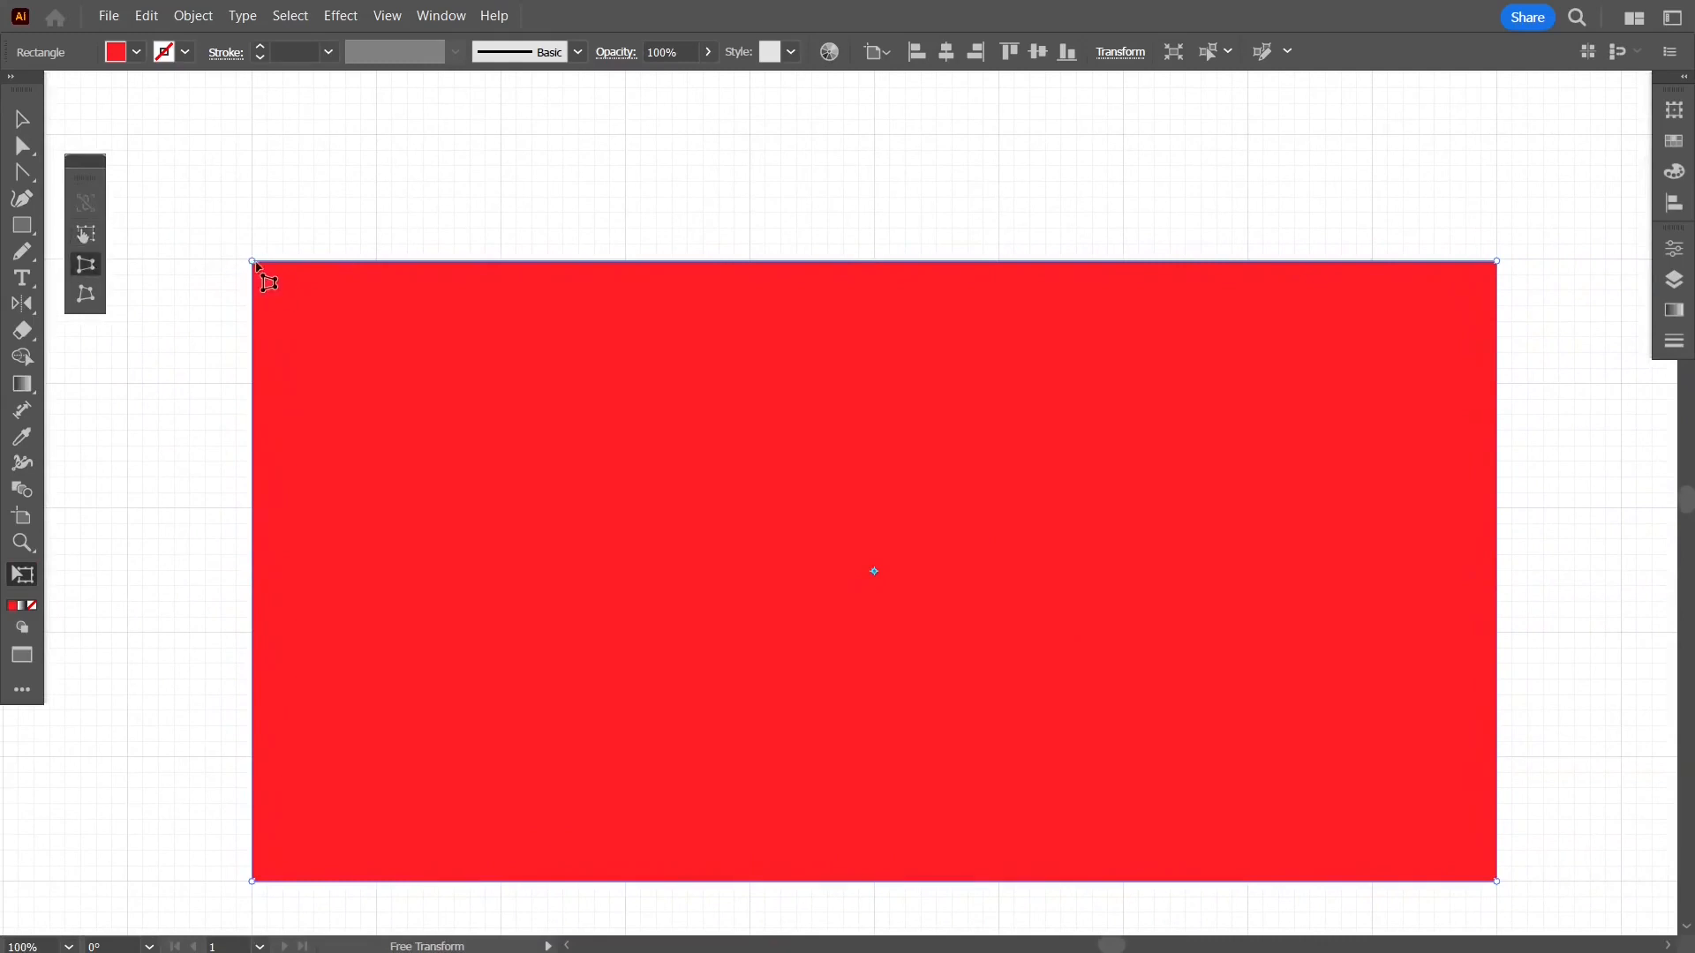
mouse_move(251, 262)
mouse_down()
mouse_move(467, 262)
mouse_move(228, 262)
mouse_move(318, 262)
mouse_move(252, 262)
mouse_up()
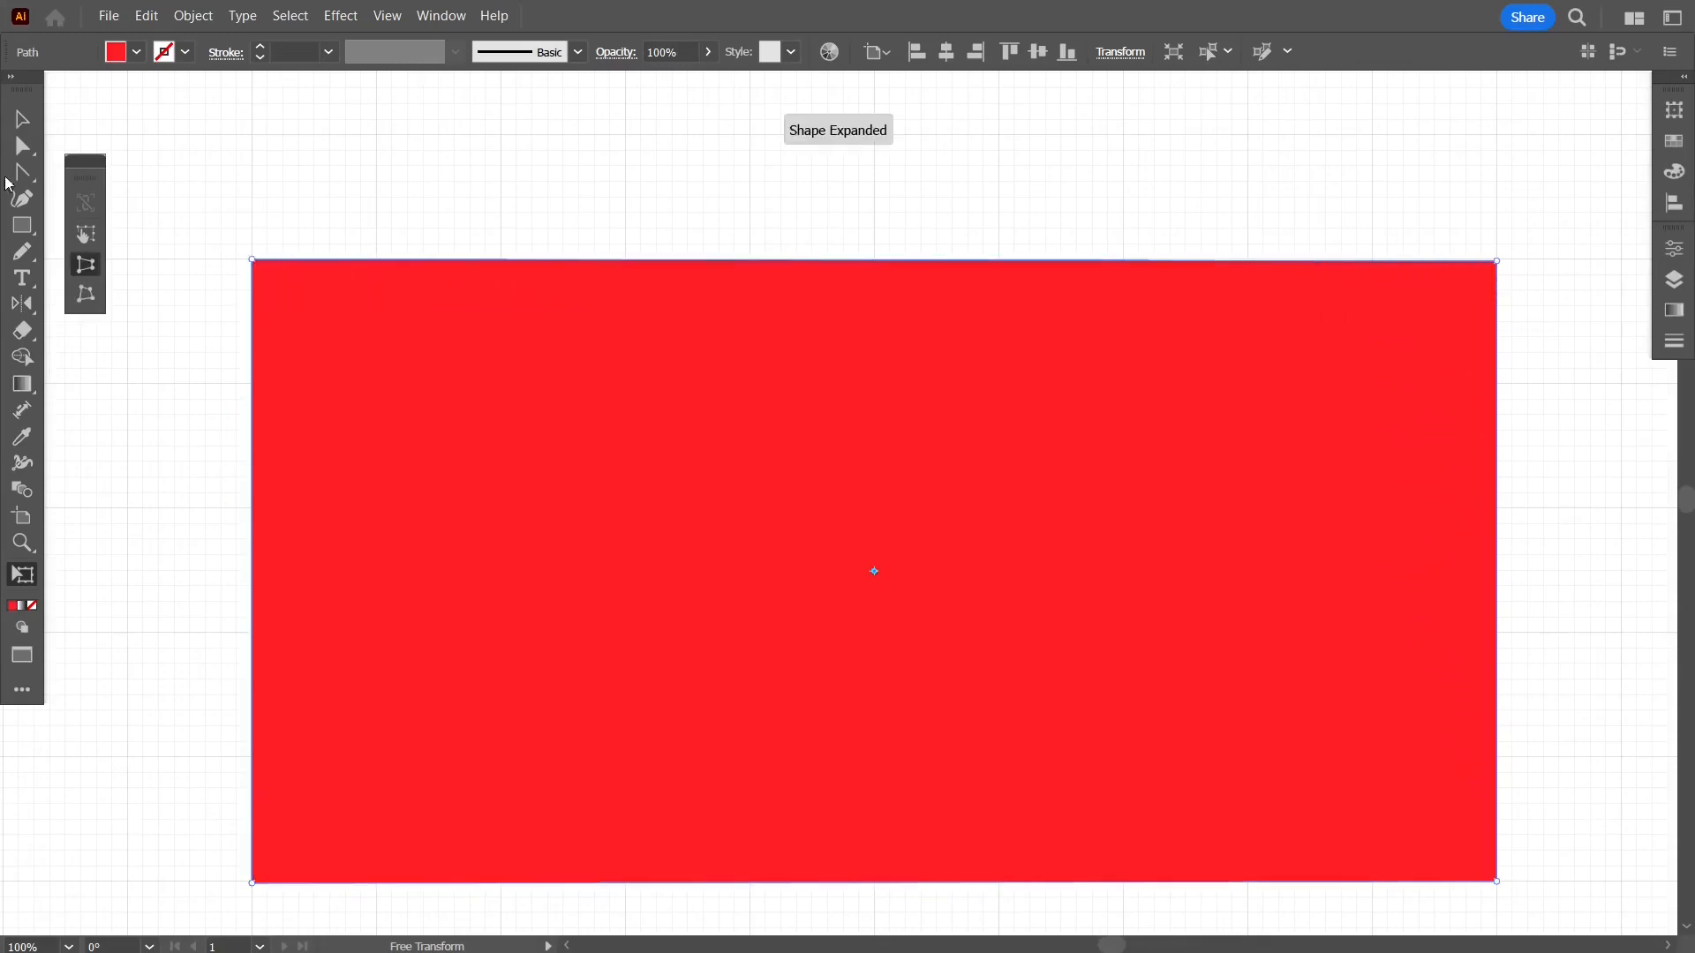
- Switch to the Selection tool, deselect, and move the red shape down and to the right on the artboard
click(22, 118)
click(168, 261)
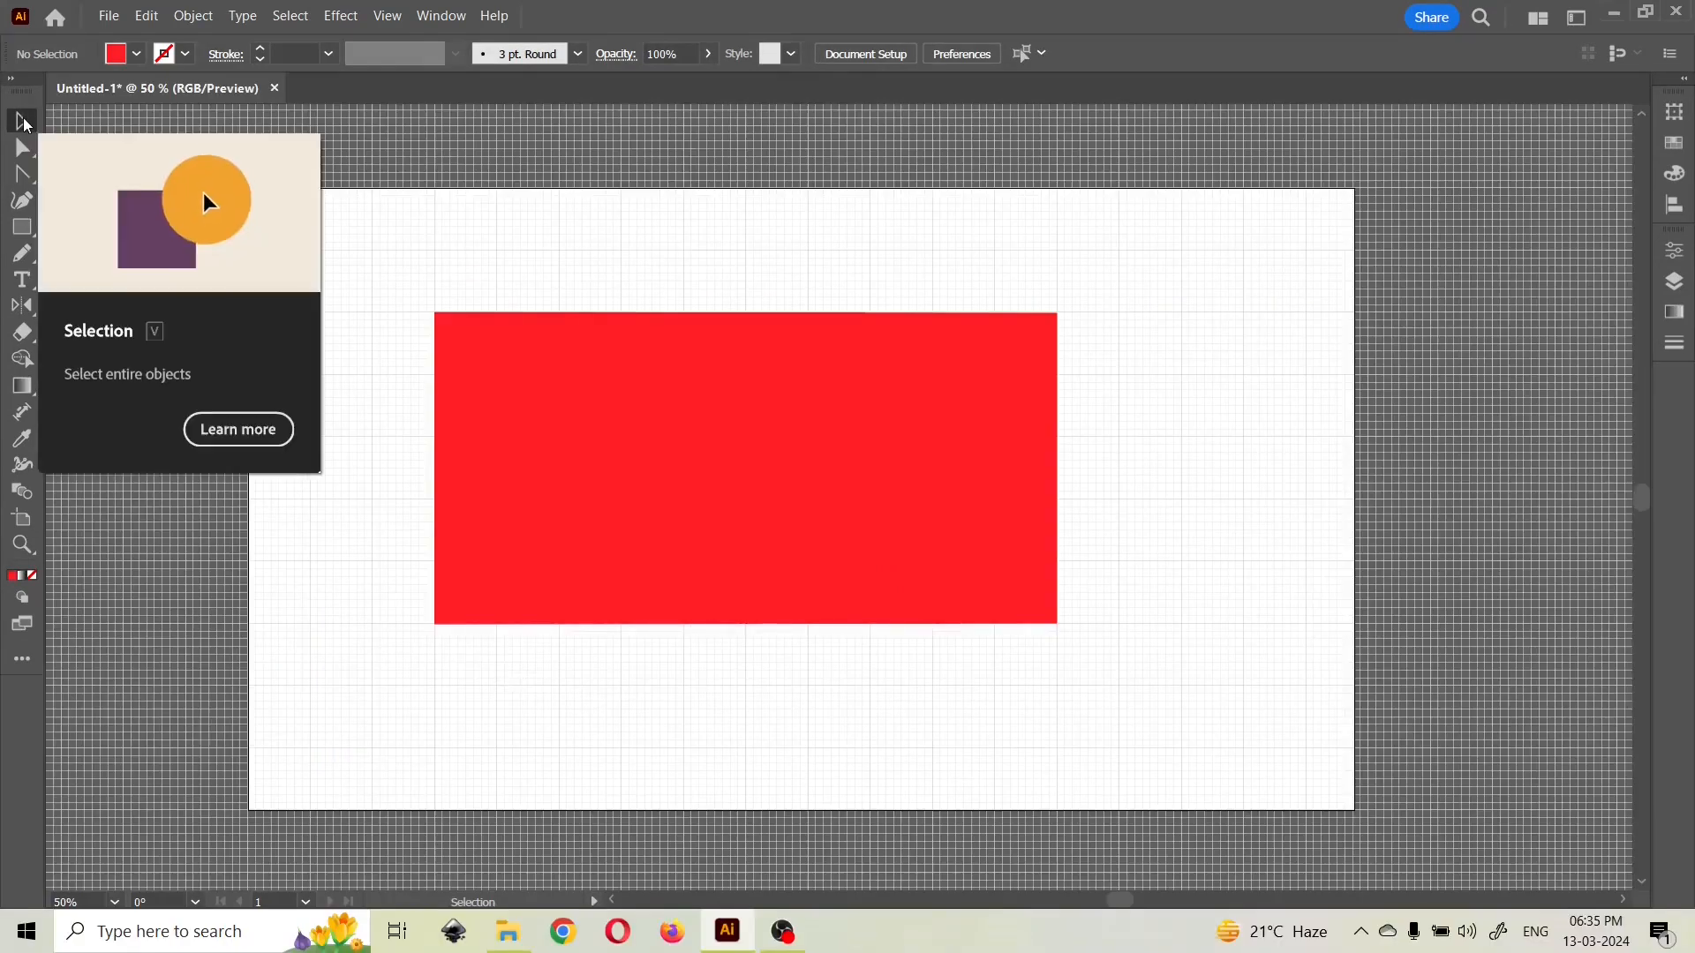
drag(548, 397, 612, 435)
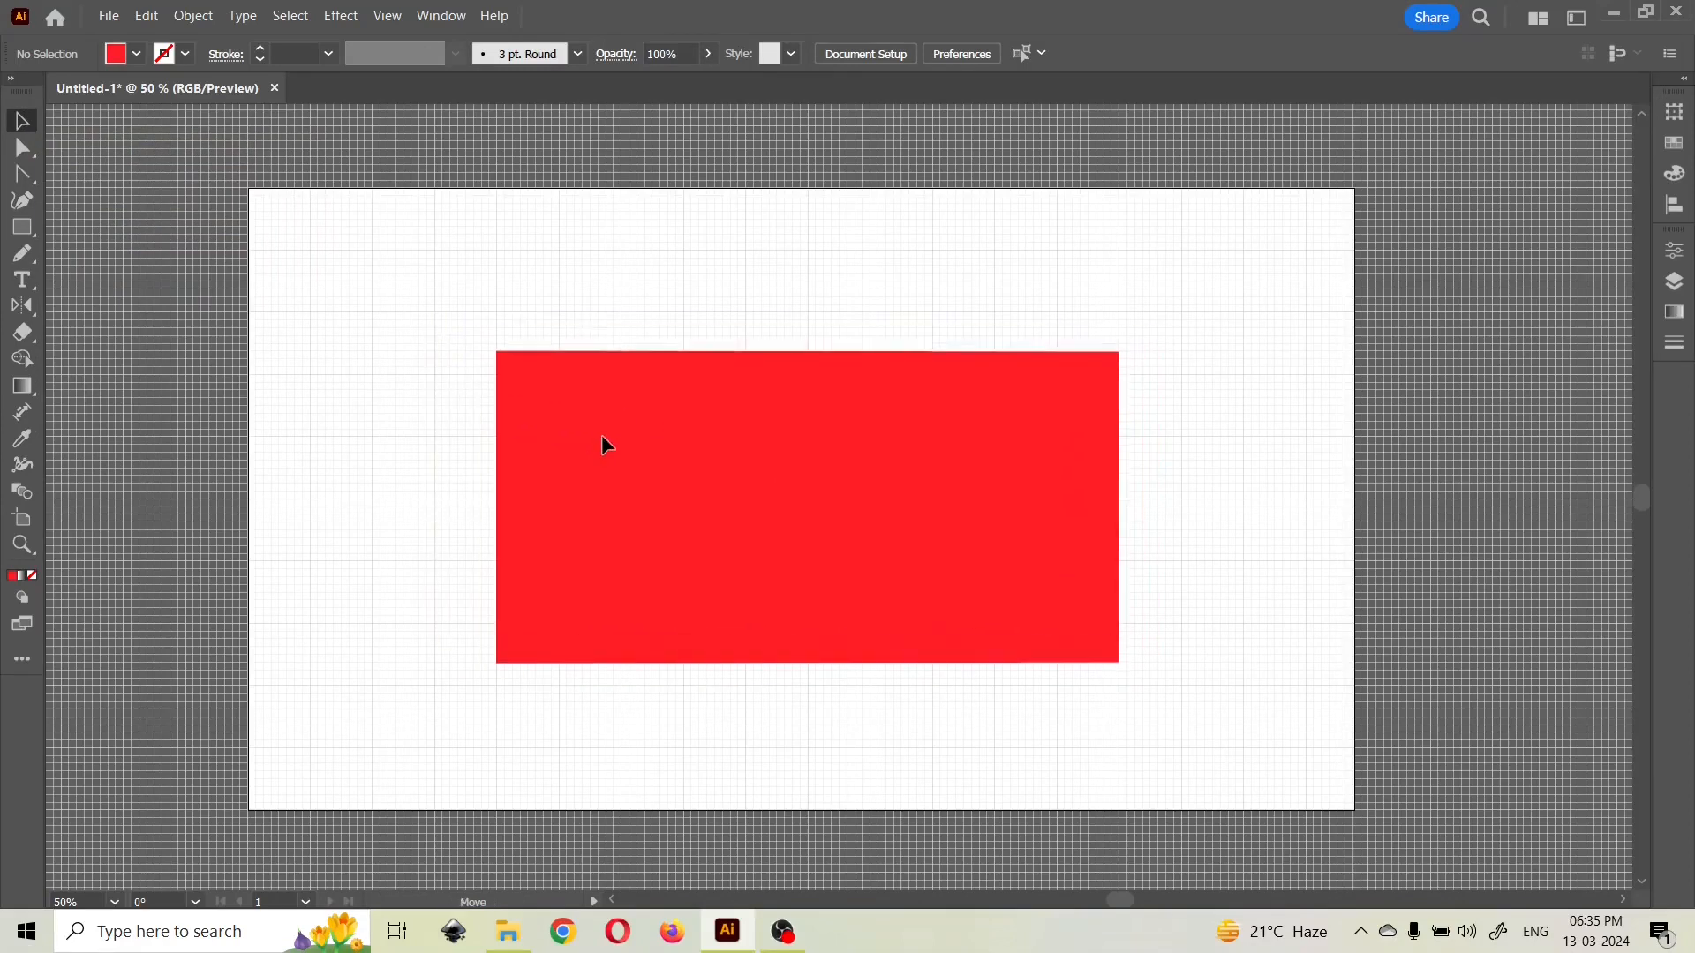
- Try moving the rectangle's upper-left anchor up and outward with Direct Selection, and undo the move
click(24, 150)
drag(508, 370, 435, 302)
key(ctrl+z)
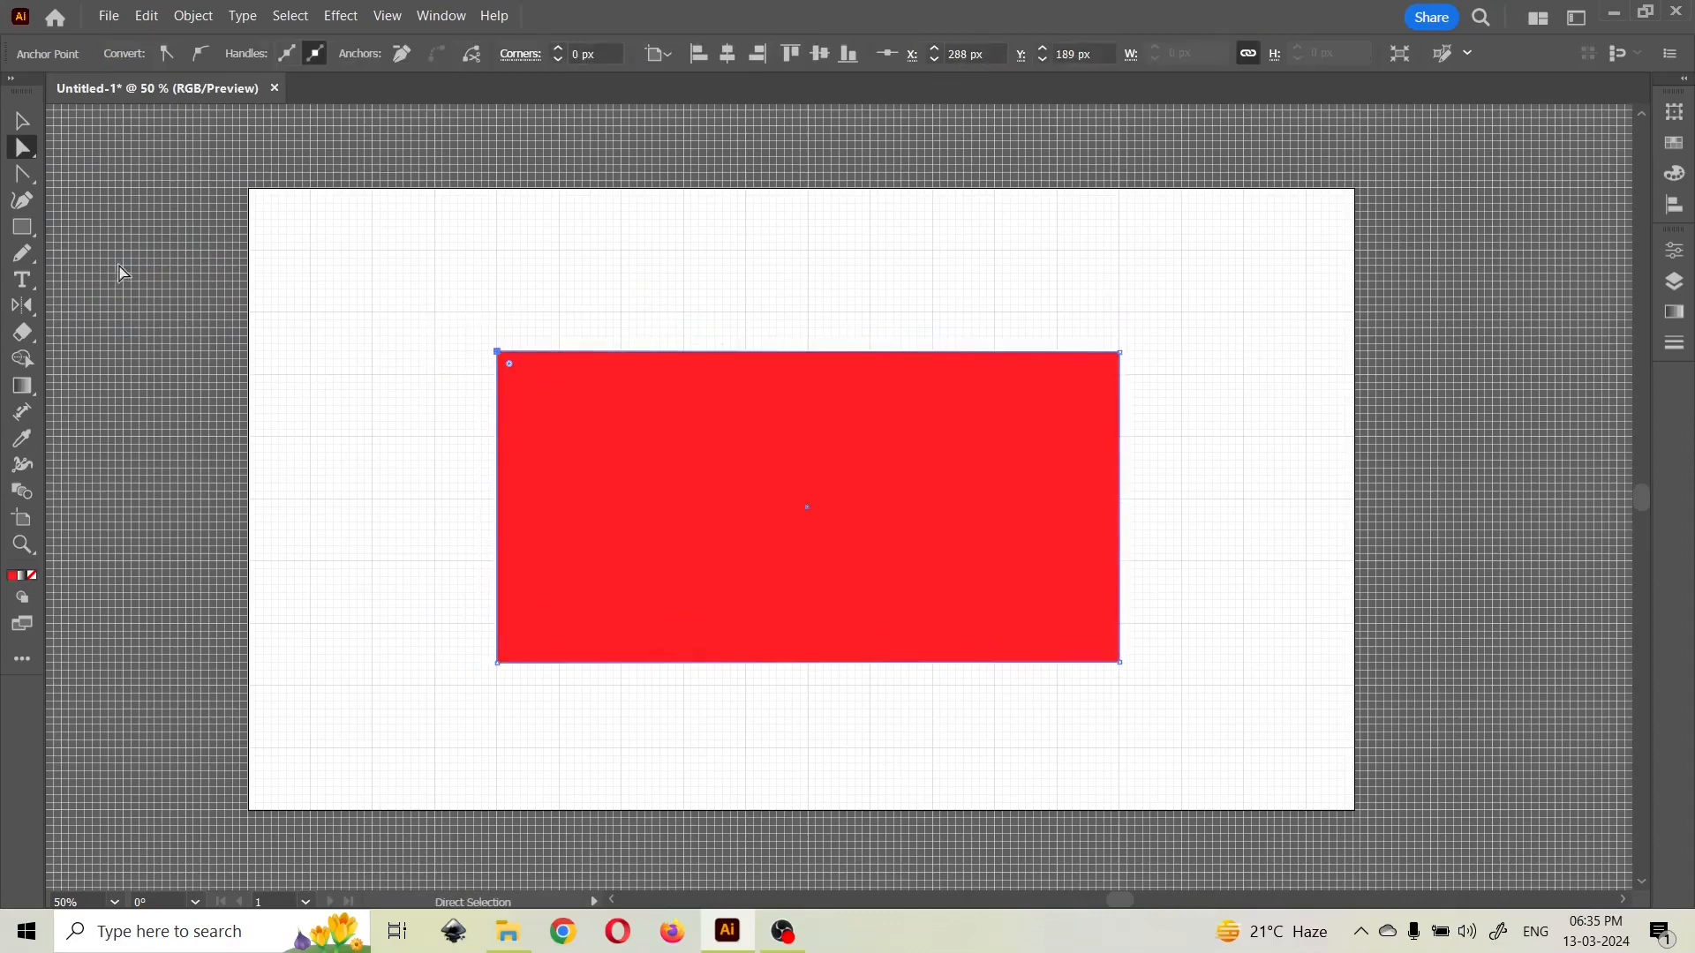
- Activate Free Transform and examine how the rectangle's left corners line up with the grid
key(e)
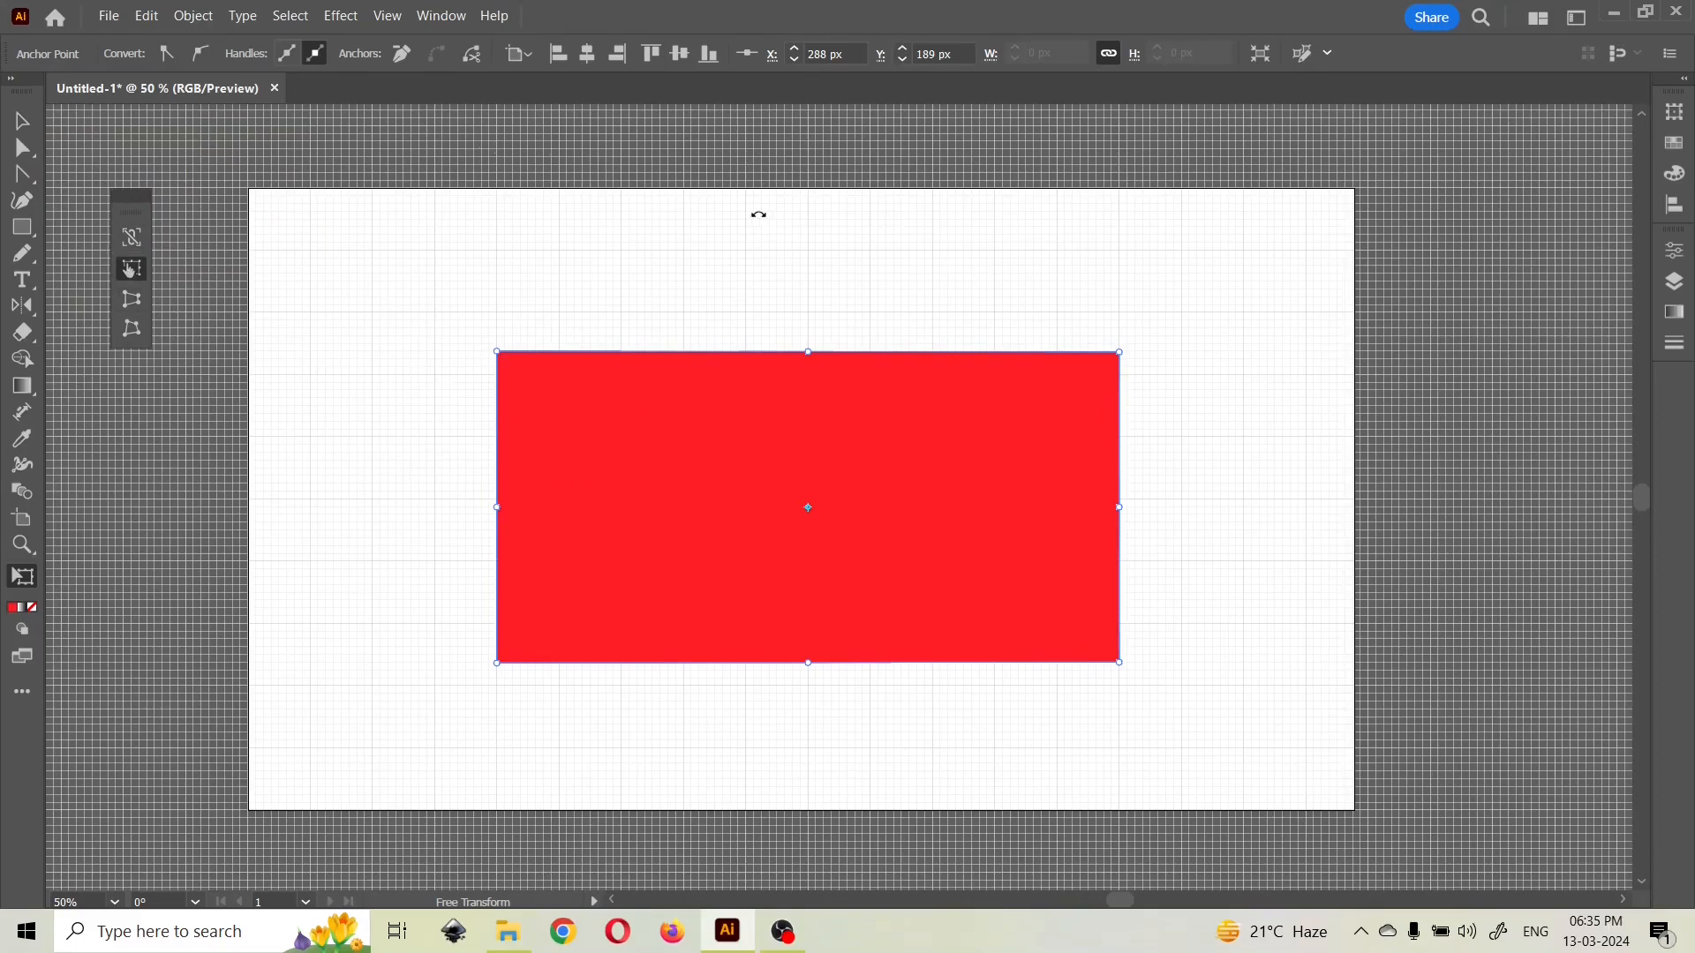
click(388, 16)
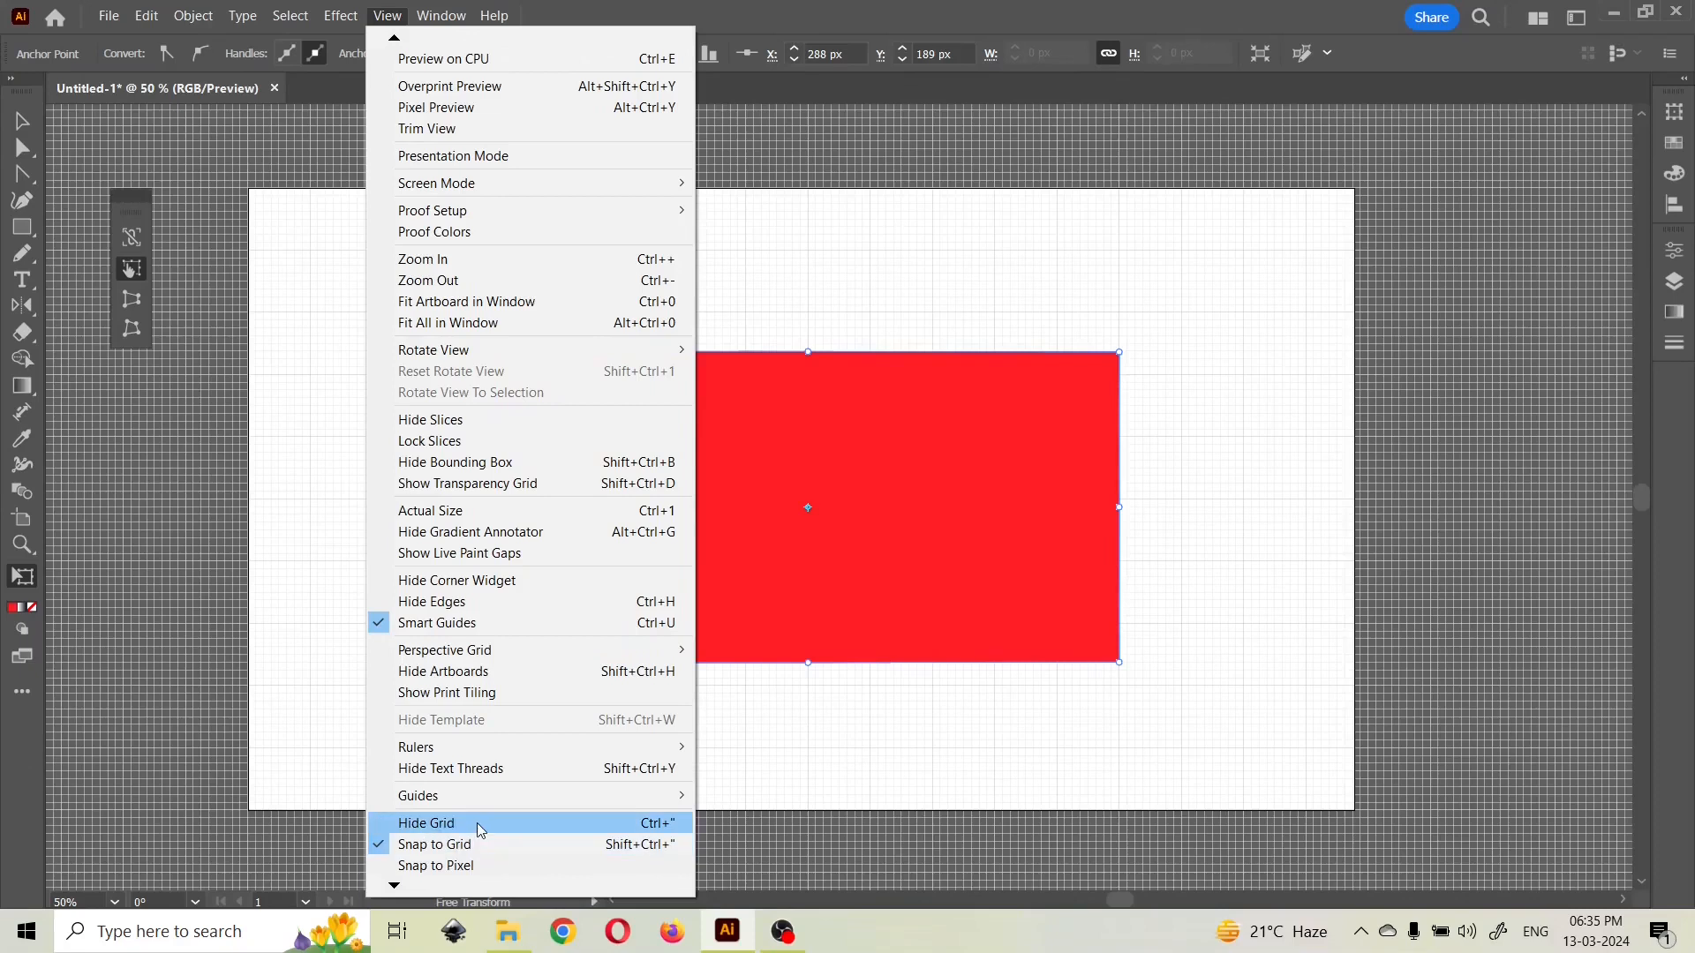
click(874, 279)
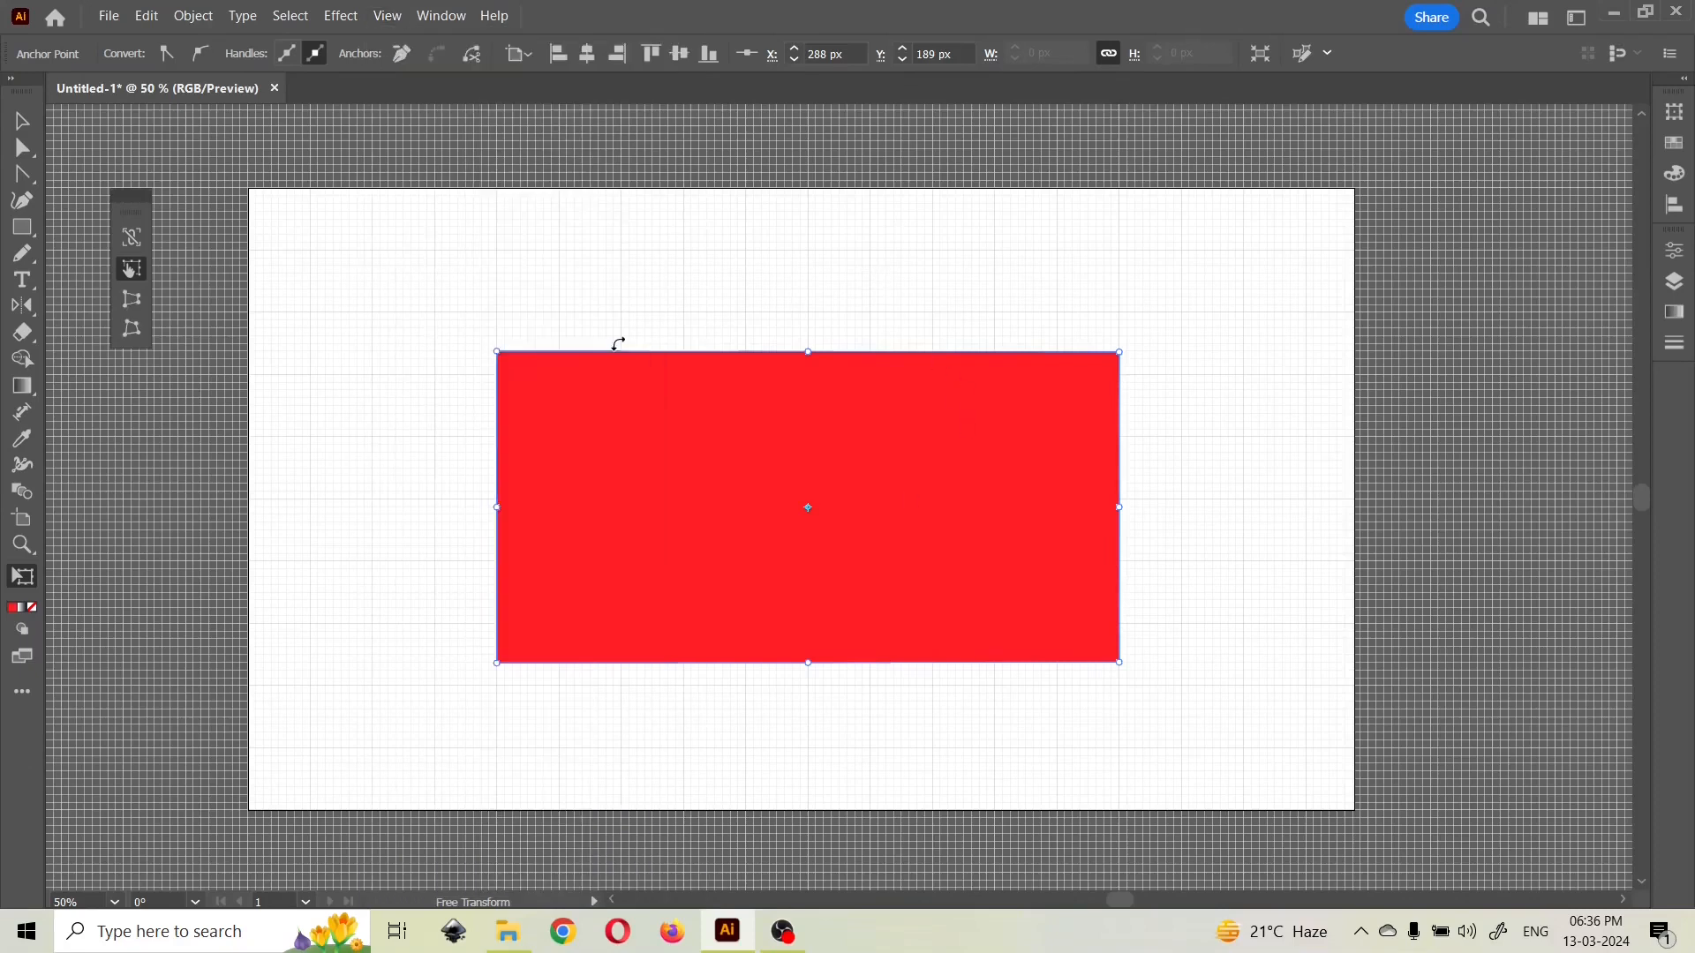
scroll(569, 318, up, 2)
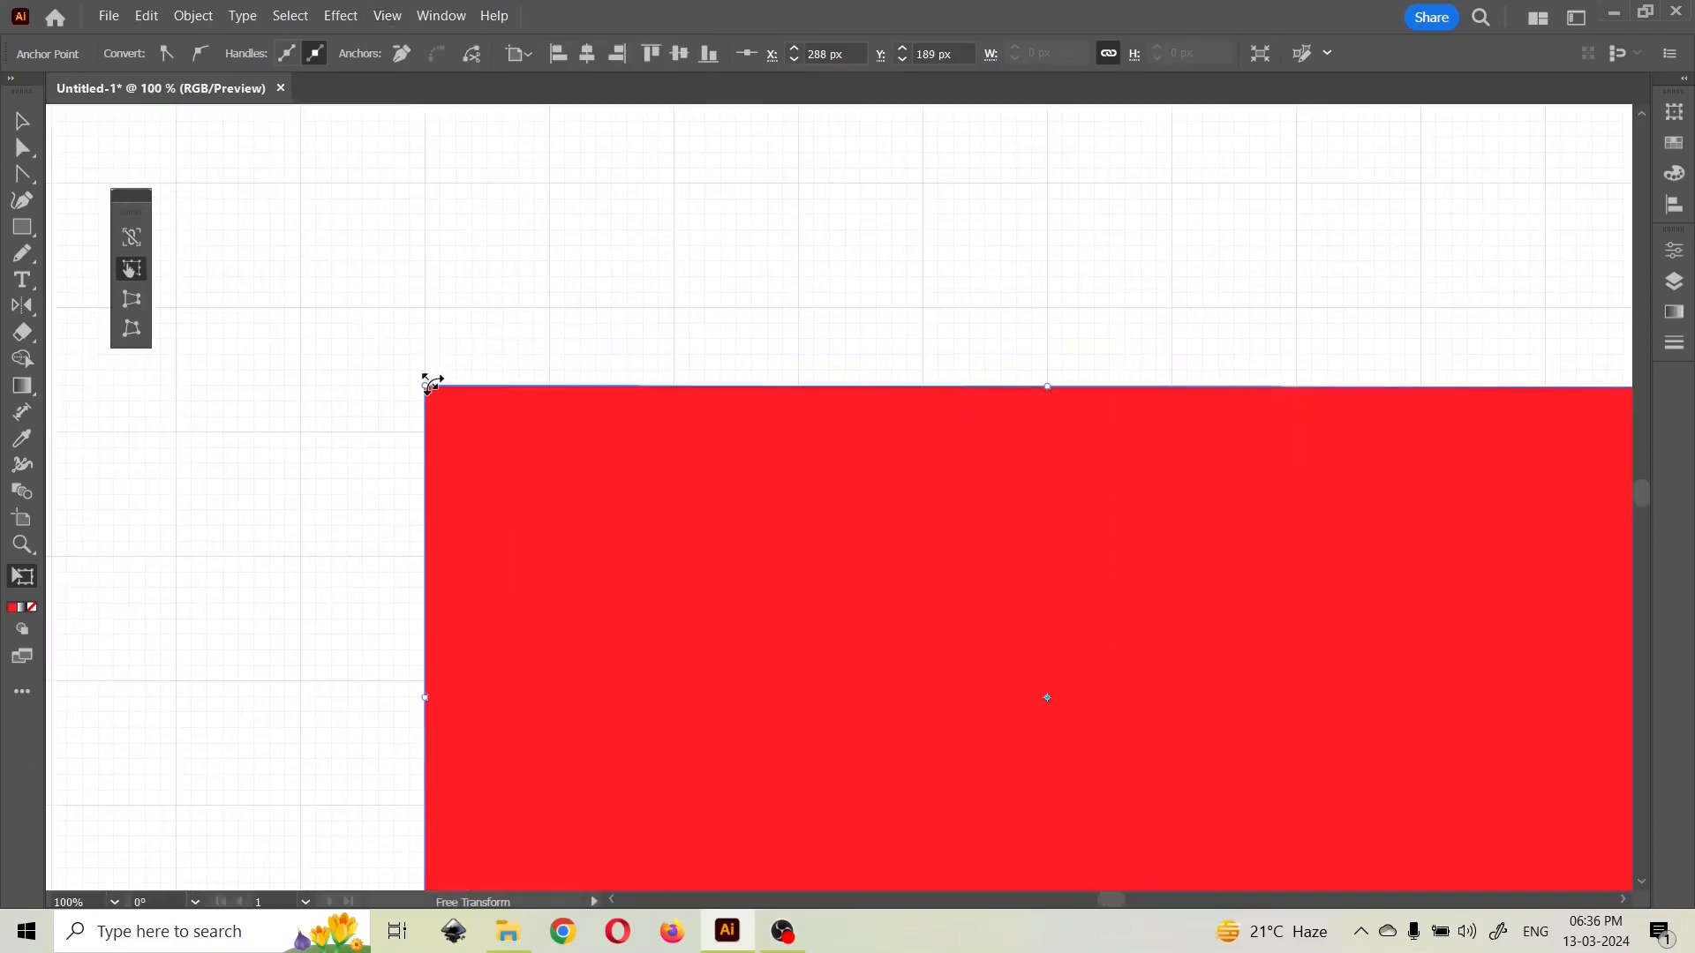
scroll(486, 363, down, 4)
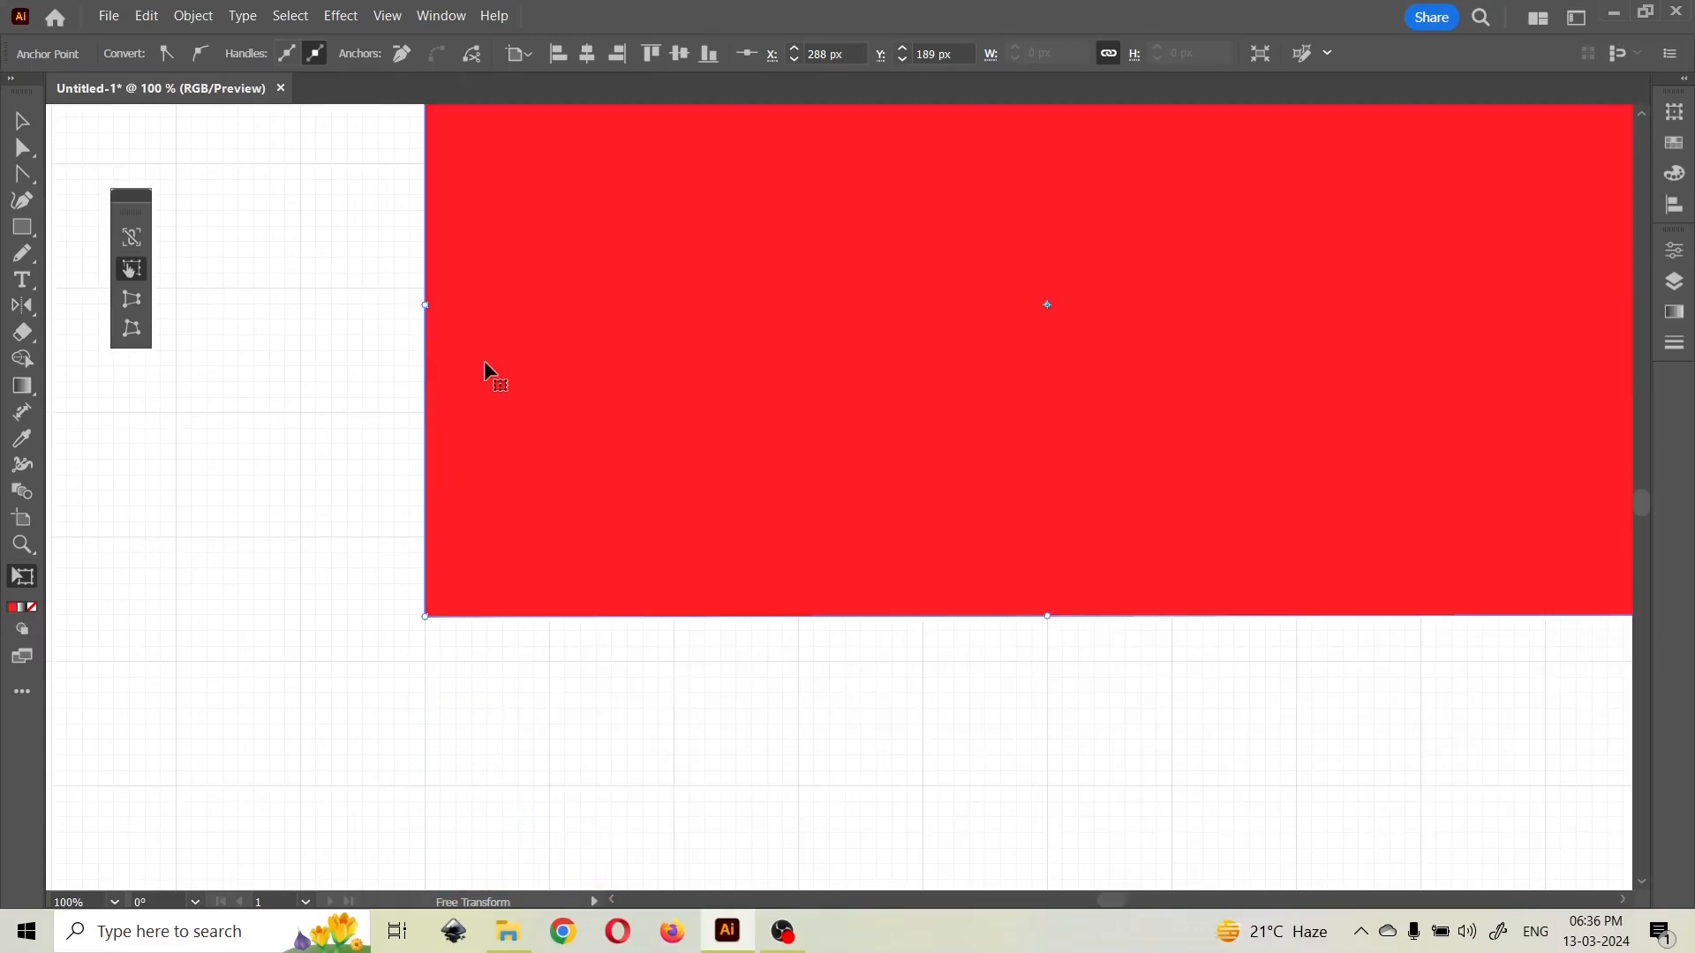
scroll(470, 367, down, 2)
scroll(477, 380, up, 1)
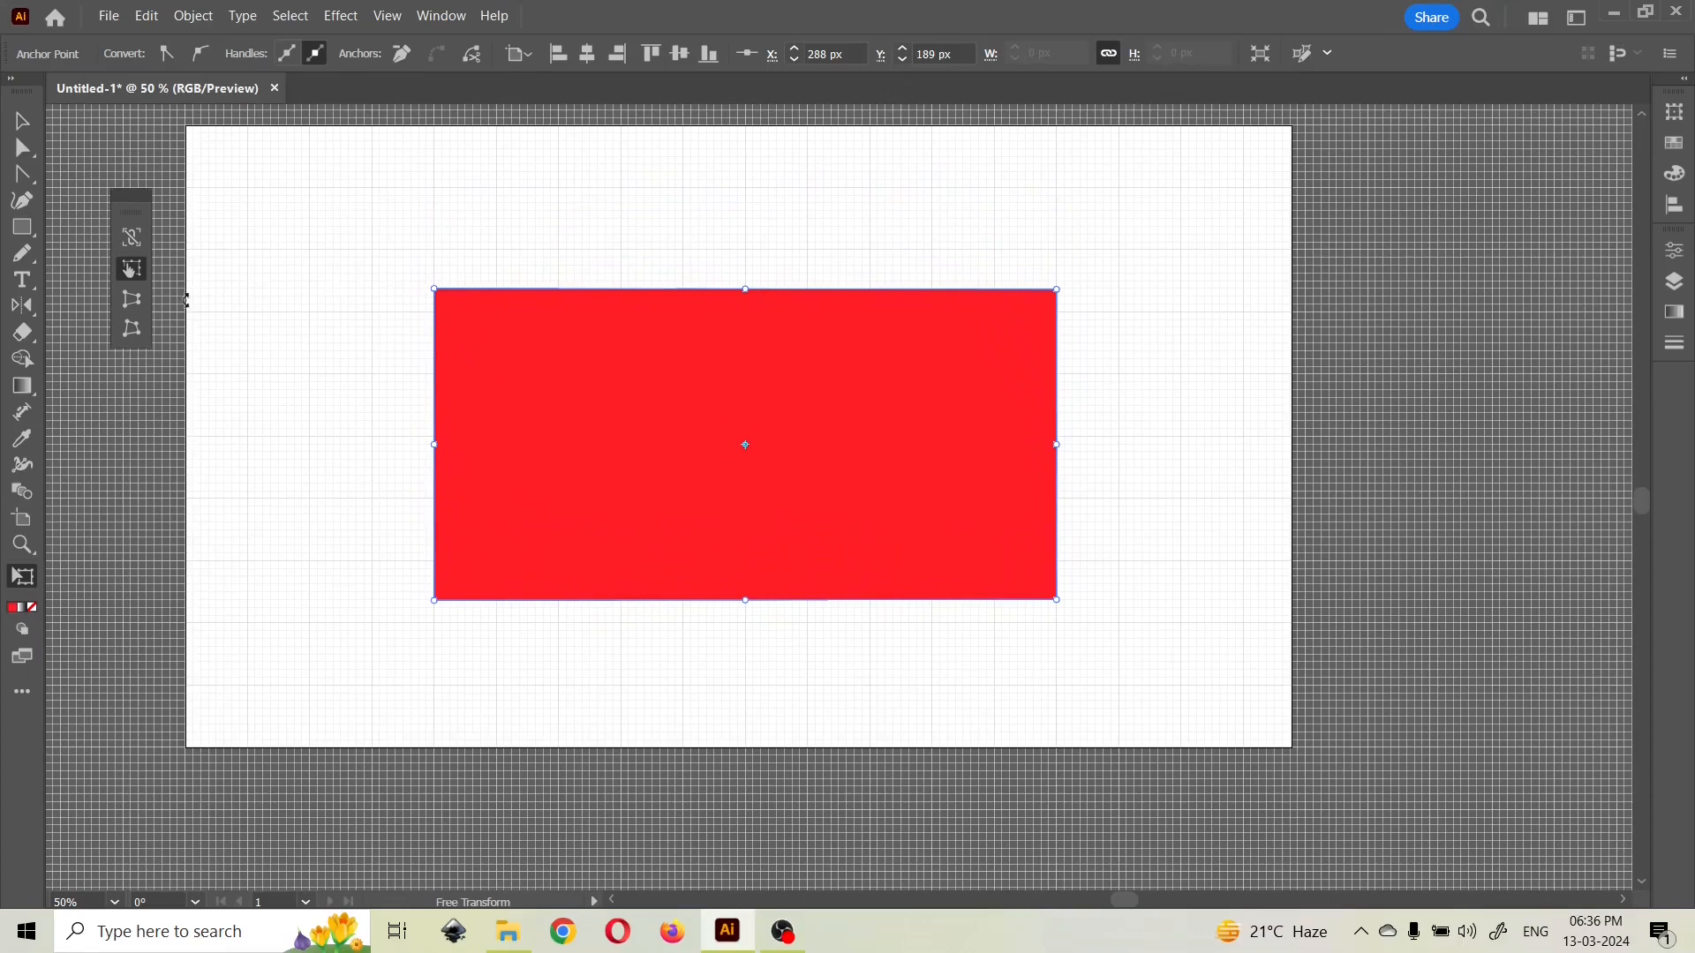
- Try Perspective Distort on the rectangle, shifting its upper-left corner horizontally inward to about X 396 px, and undo the changes
click(132, 299)
drag(435, 290, 528, 289)
key(ctrl)
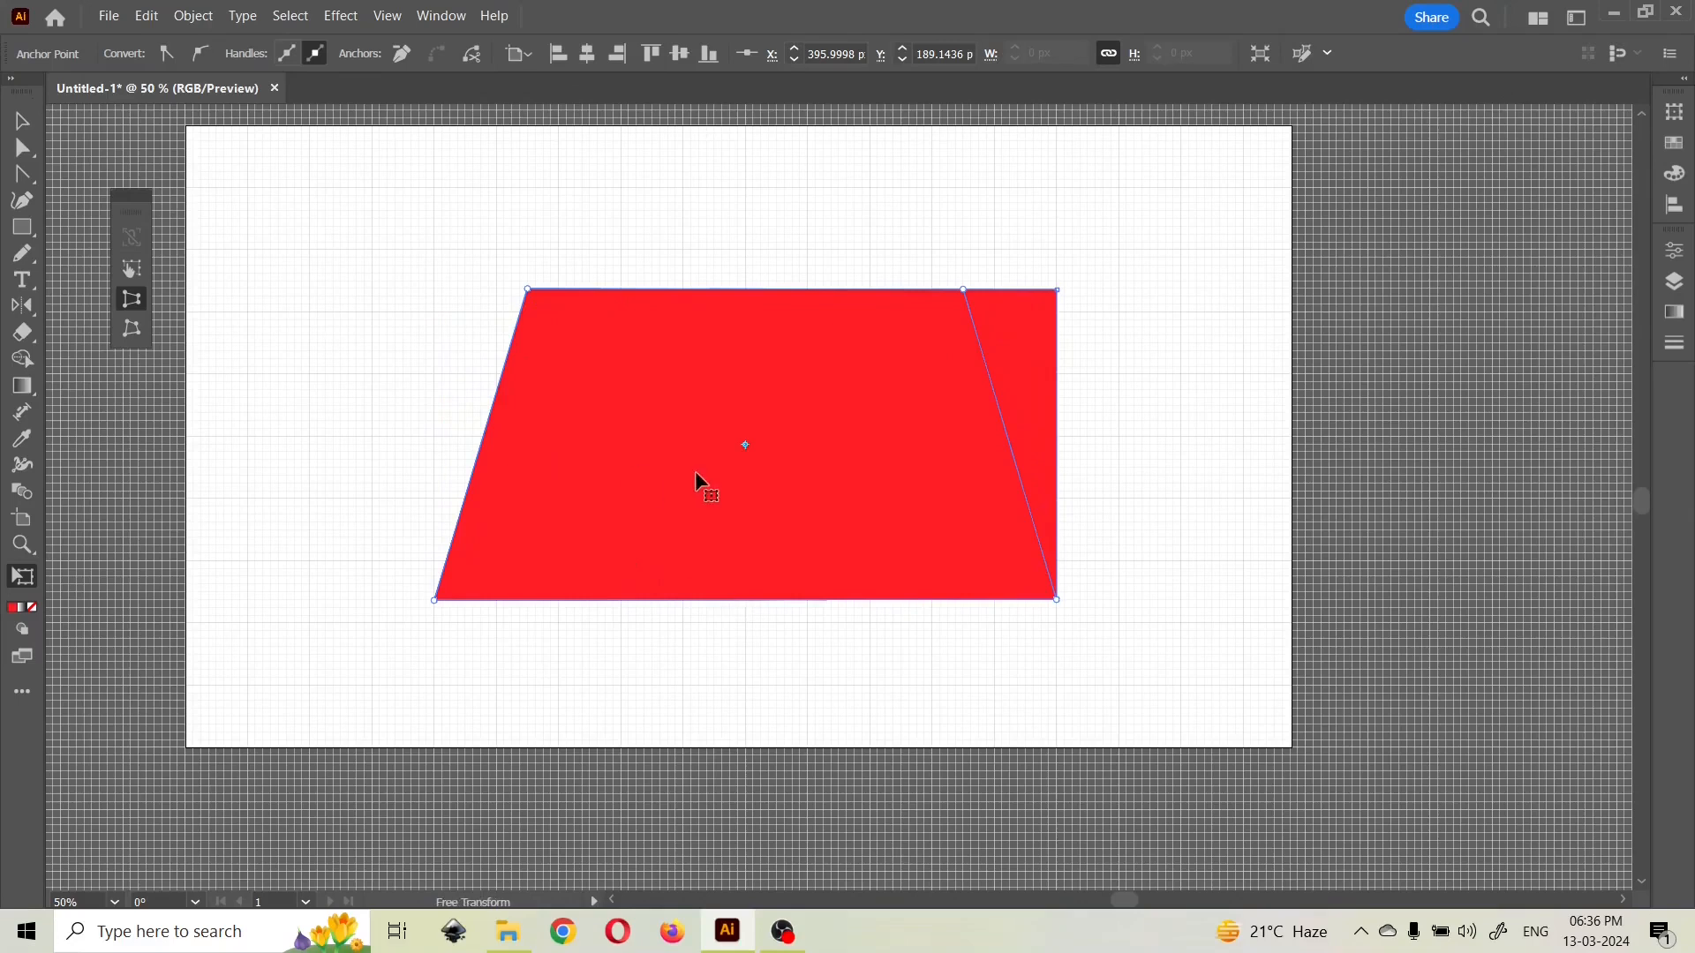
drag(696, 470, 537, 574)
key(ctrl+z)
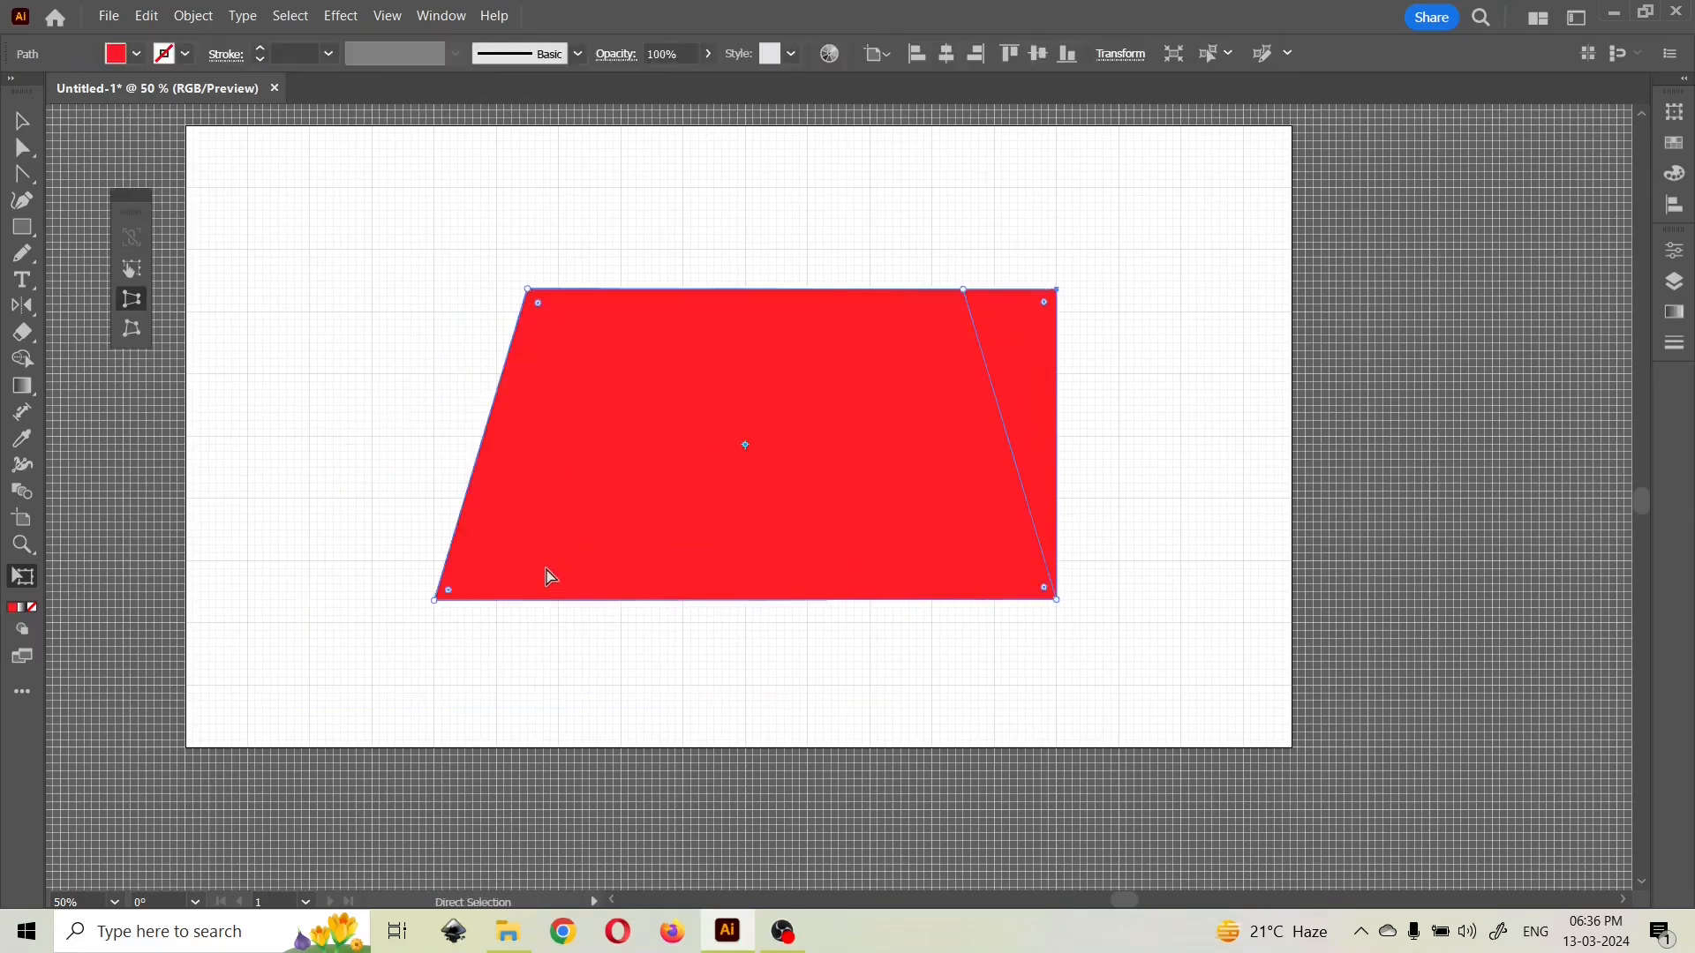
key(ctrl+z)
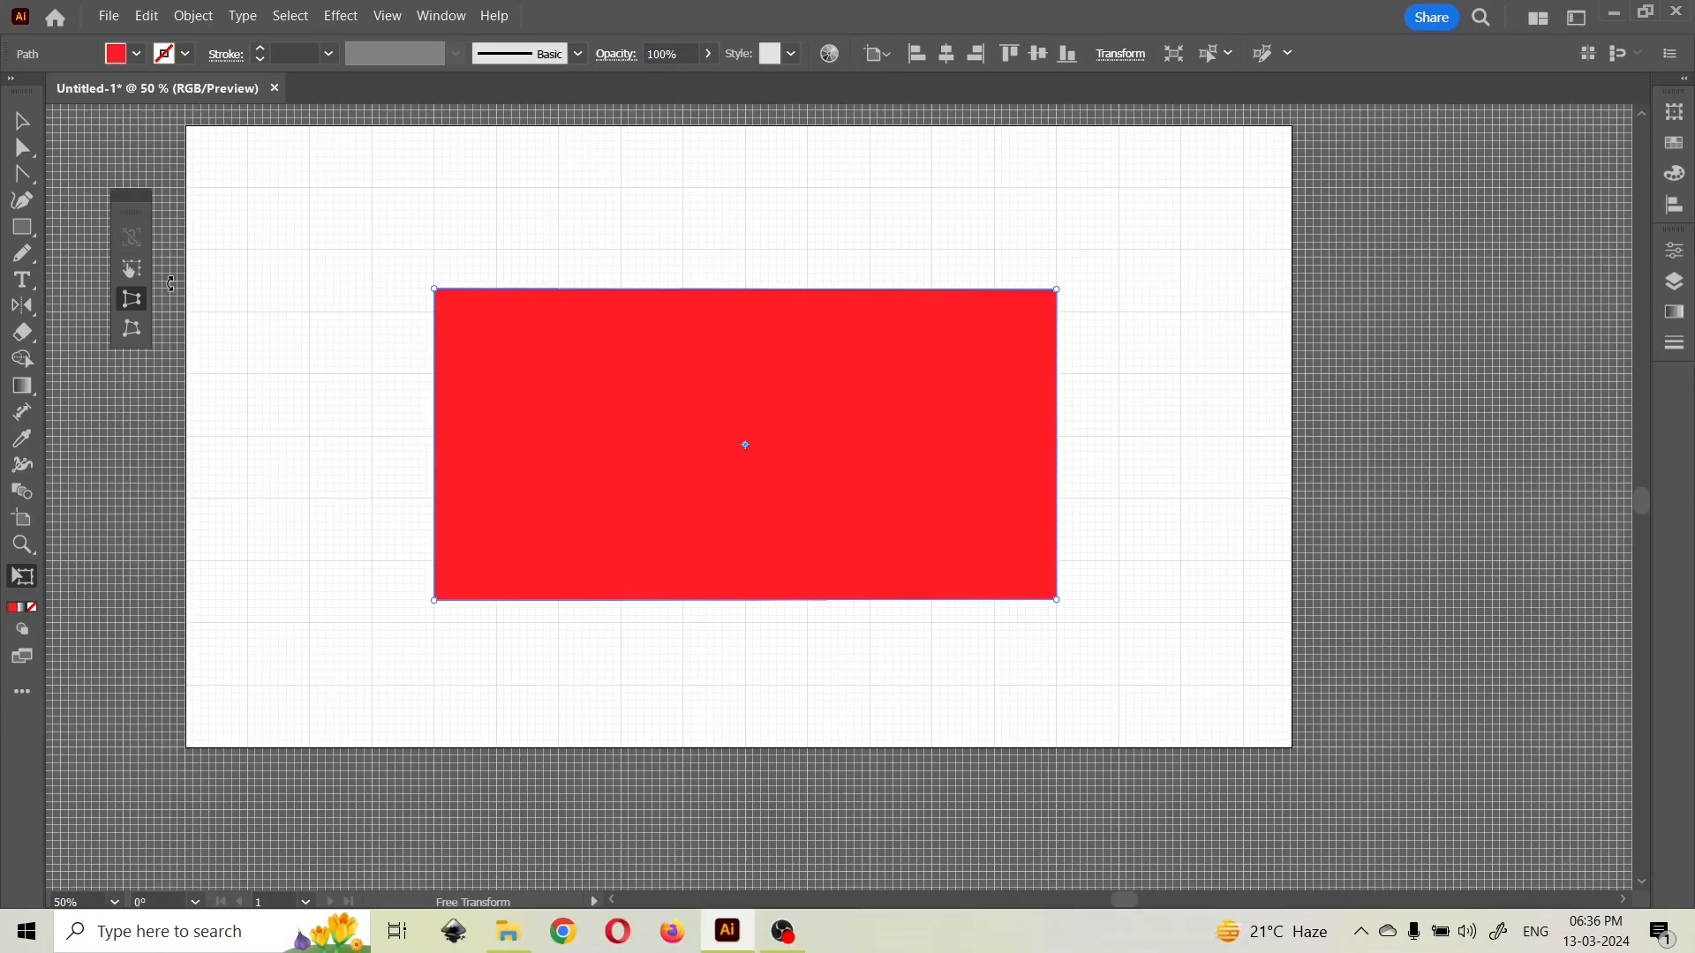
- Try Free Distort on the rectangle, moving its upper-left corner to X 324 px, Y 153 px, and undo the distortion
click(132, 270)
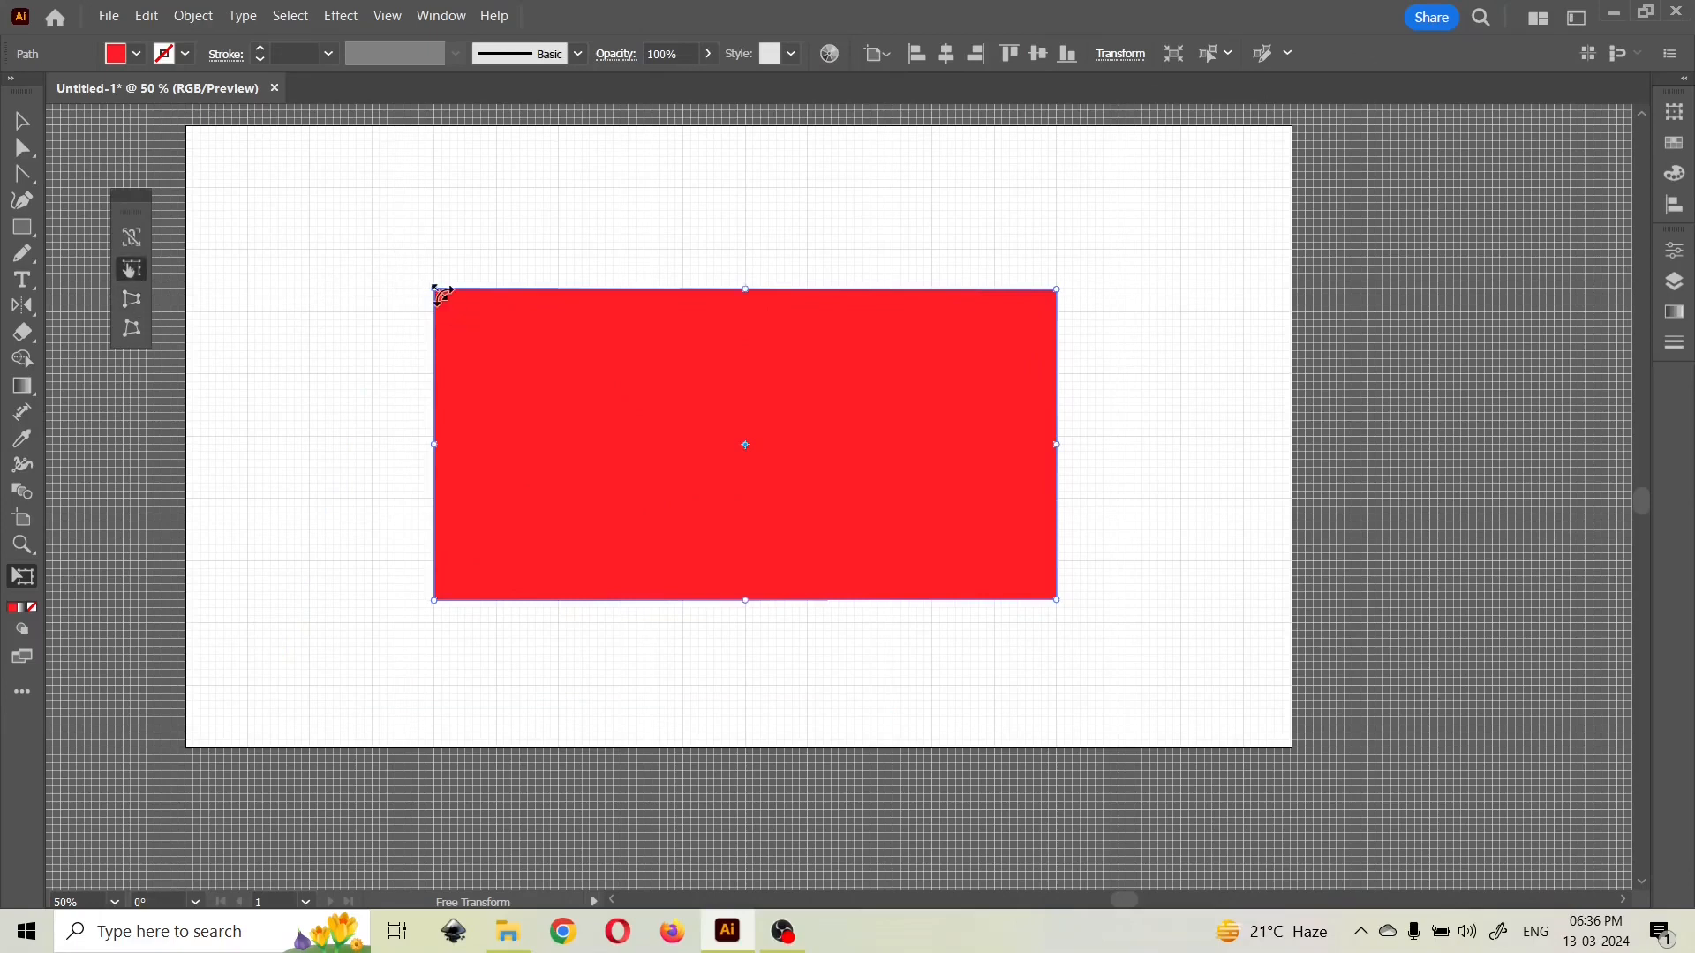
click(131, 299)
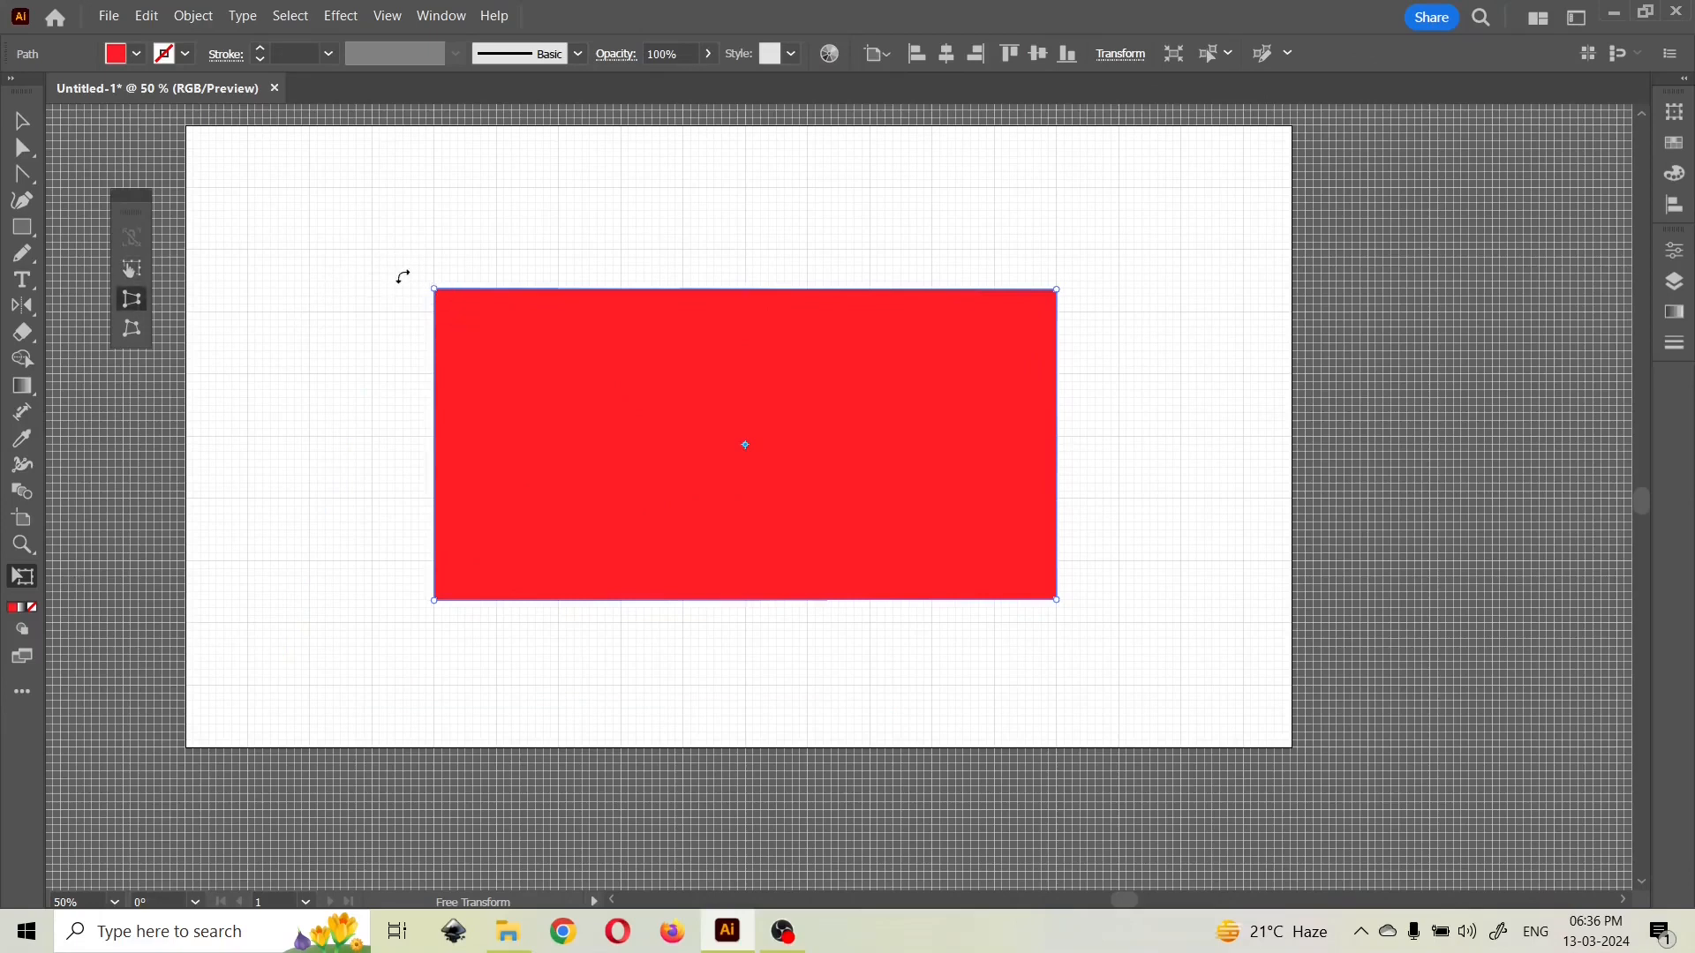
mouse_move(434, 291)
mouse_down()
mouse_move(553, 300)
mouse_move(465, 293)
mouse_move(439, 309)
mouse_move(435, 291)
mouse_up()
click(135, 334)
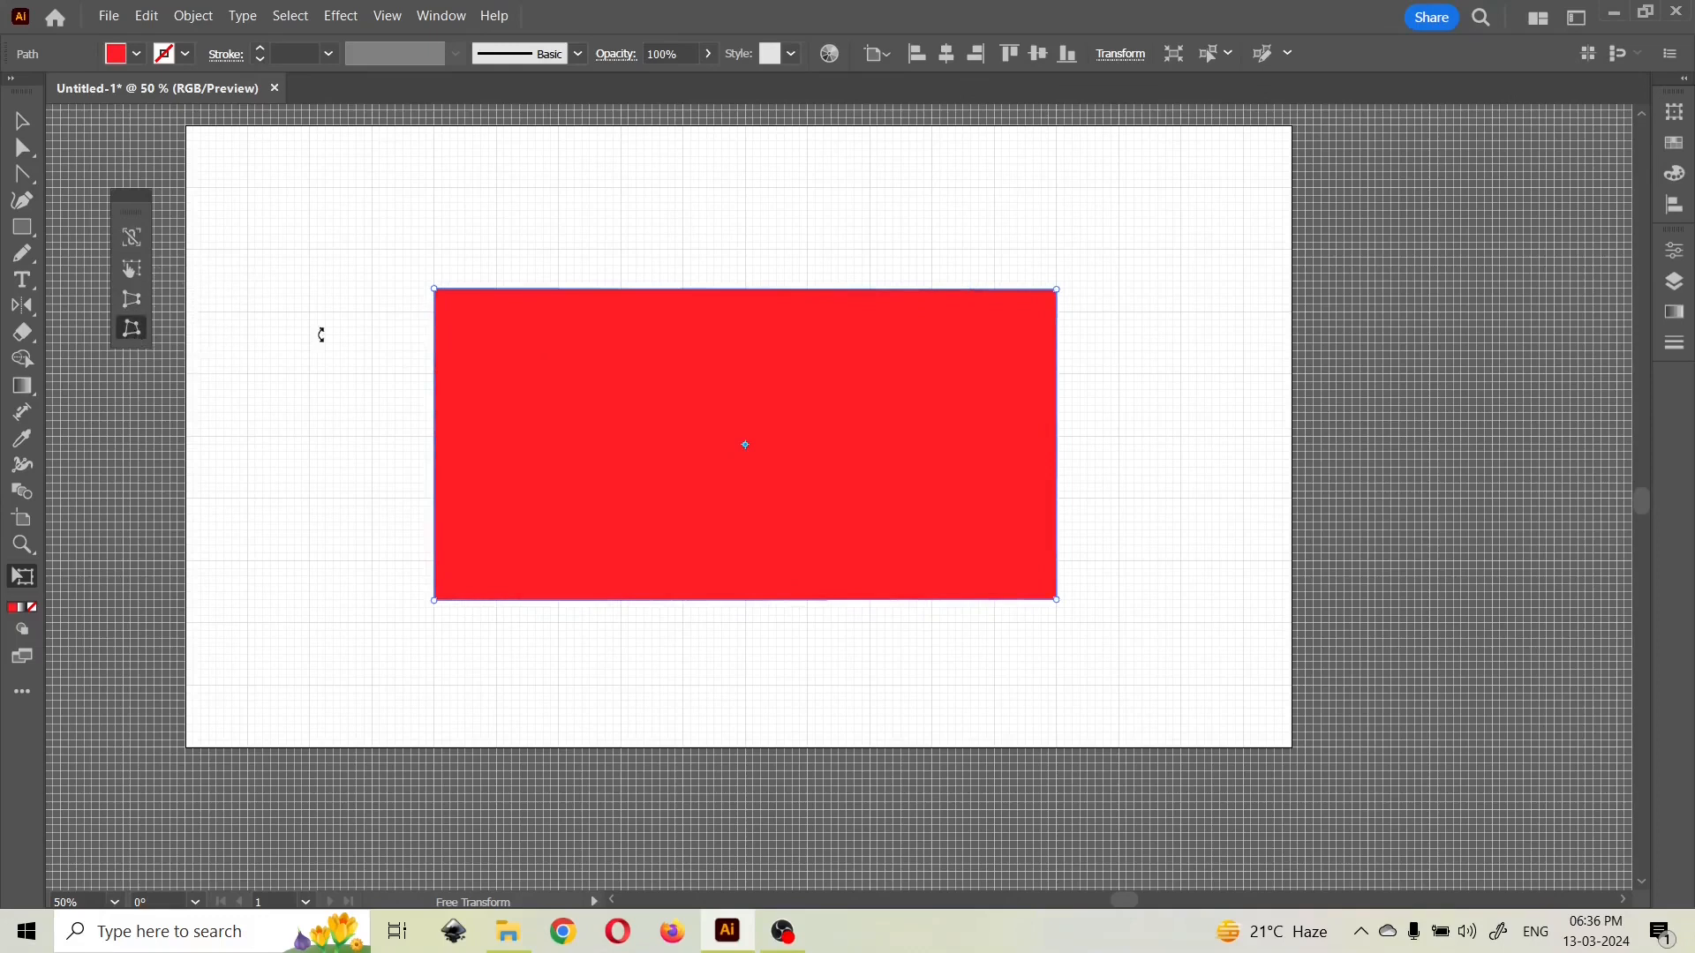
mouse_move(436, 294)
mouse_down()
mouse_move(466, 283)
mouse_move(461, 257)
mouse_move(461, 291)
mouse_move(432, 279)
mouse_move(459, 254)
mouse_move(420, 256)
mouse_move(419, 297)
mouse_up()
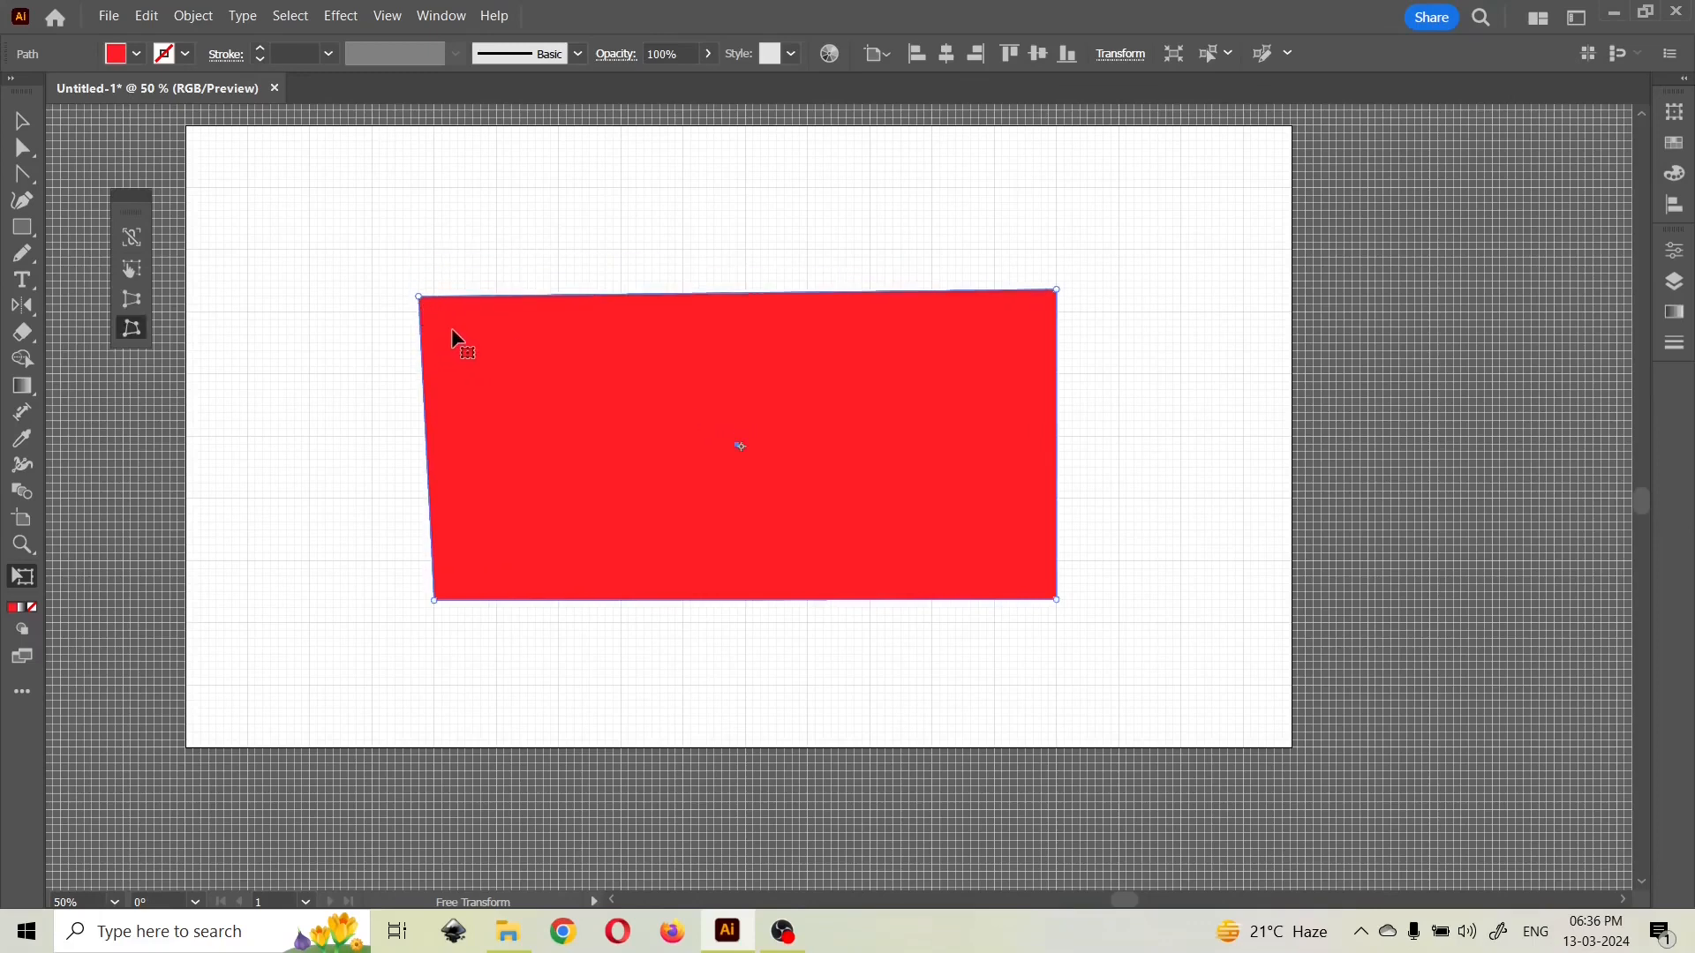
drag(419, 299, 467, 260)
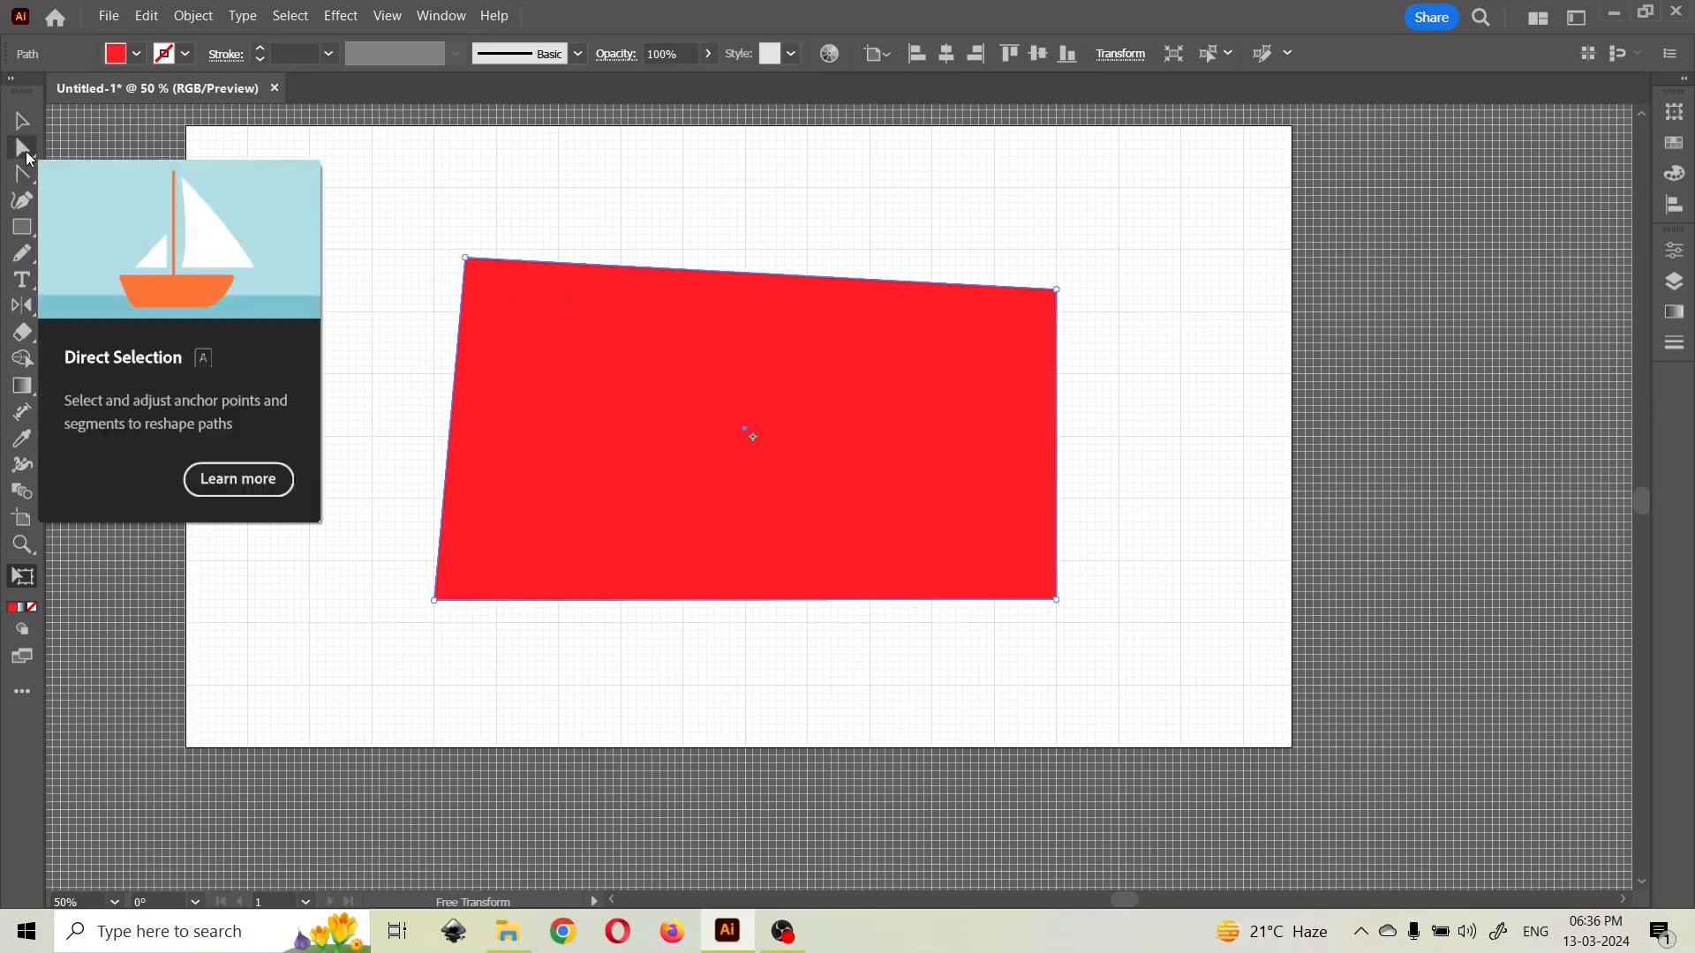
click(29, 157)
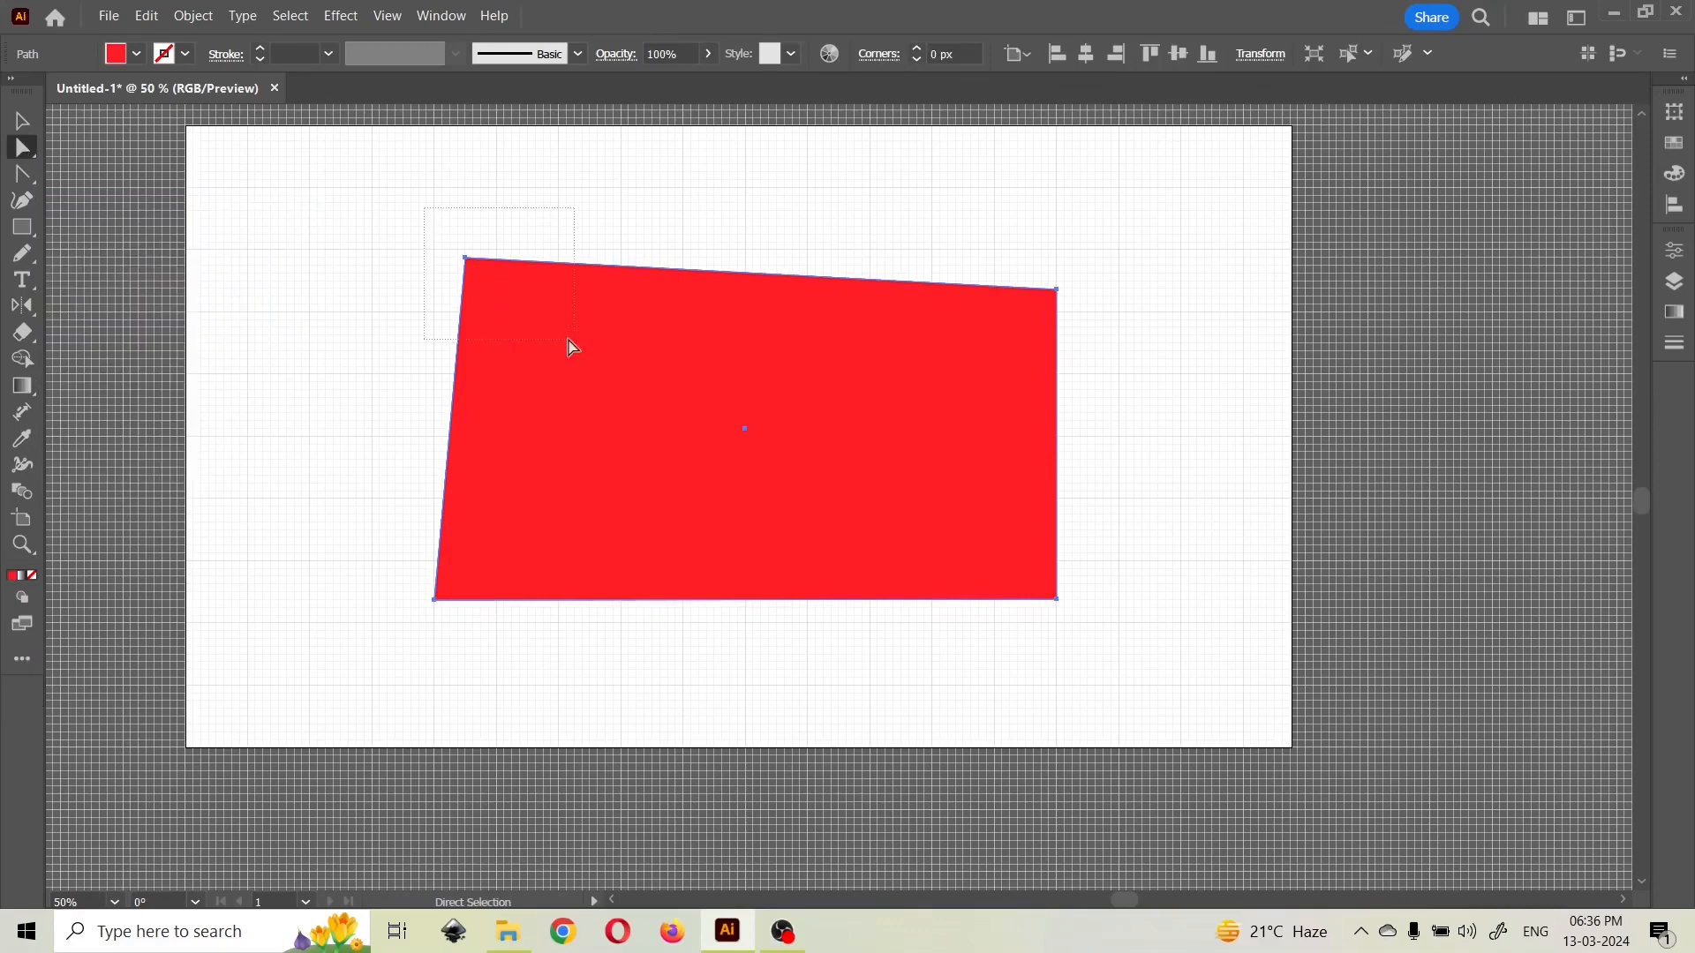
click(465, 259)
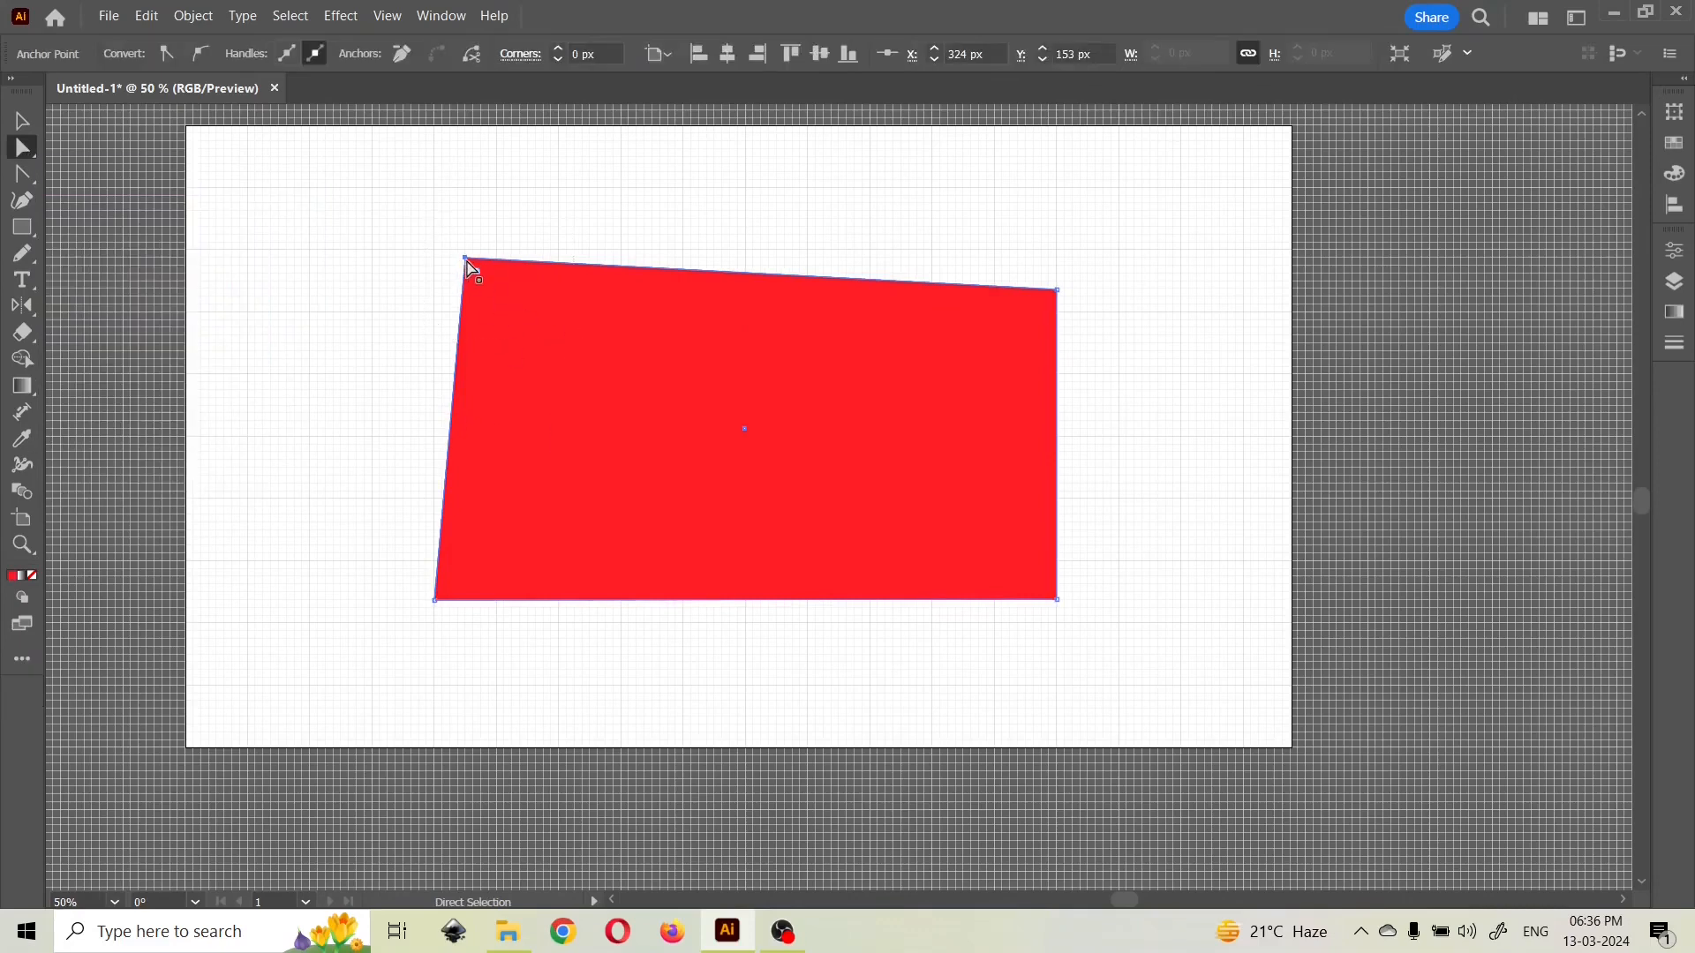
key(ctrl+z)
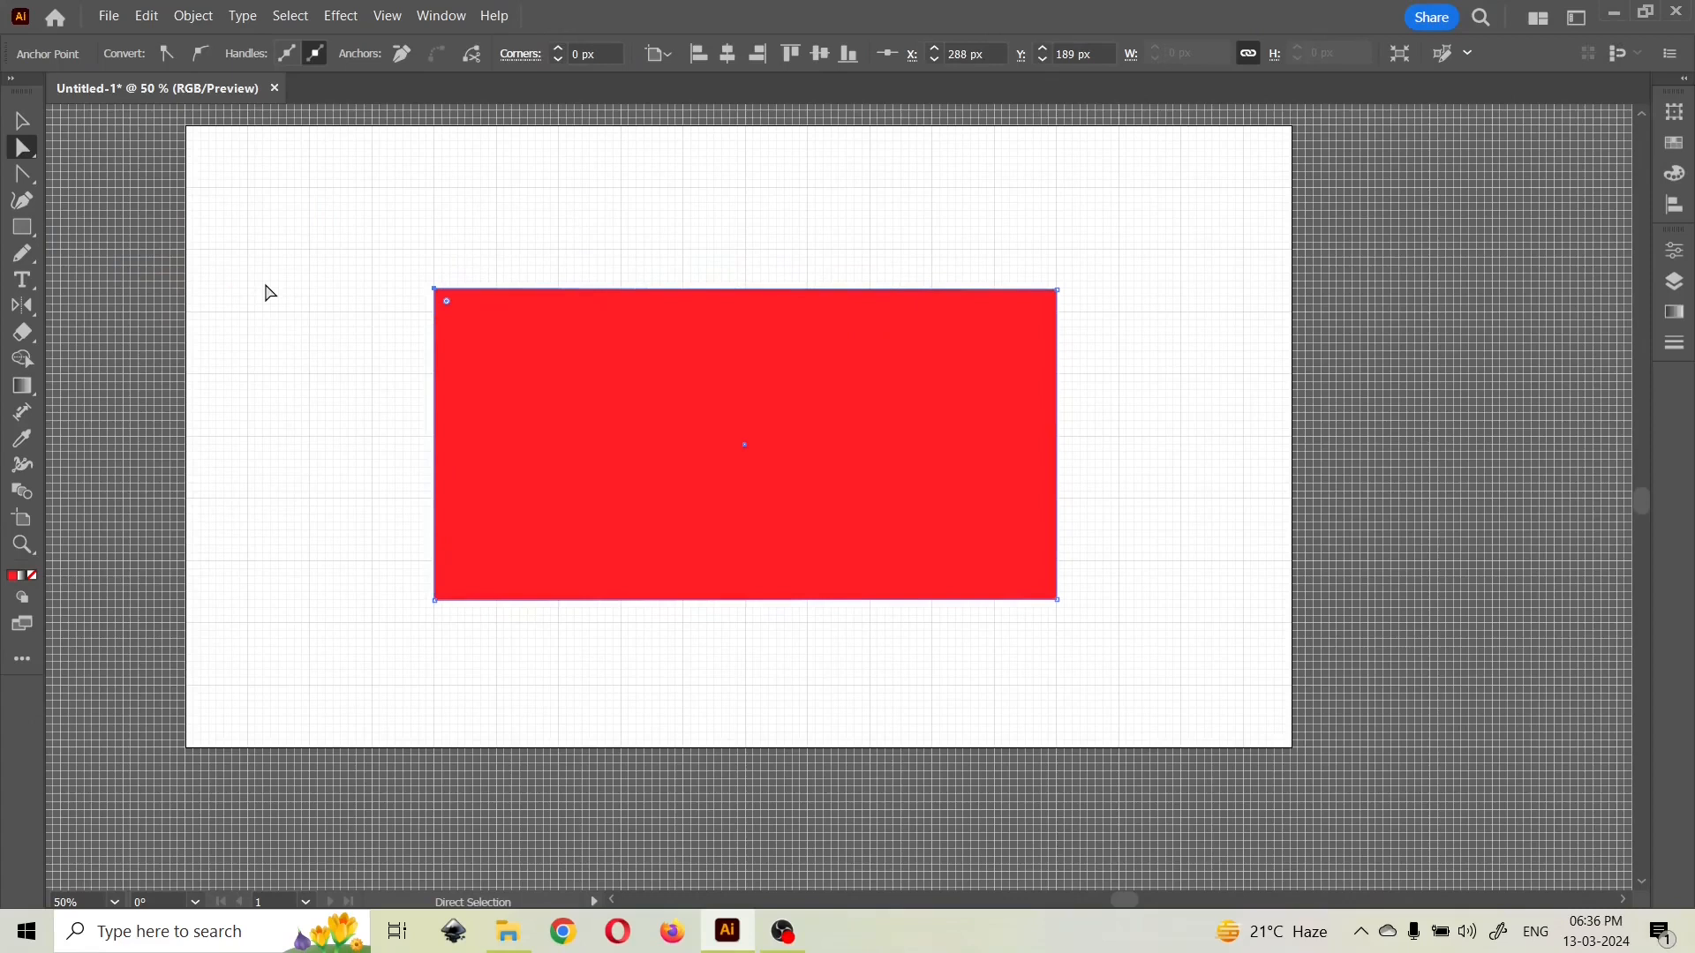
- Try transforming the rectangle from its upper-left corner with plain Free Transform, and undo the changes
key(e)
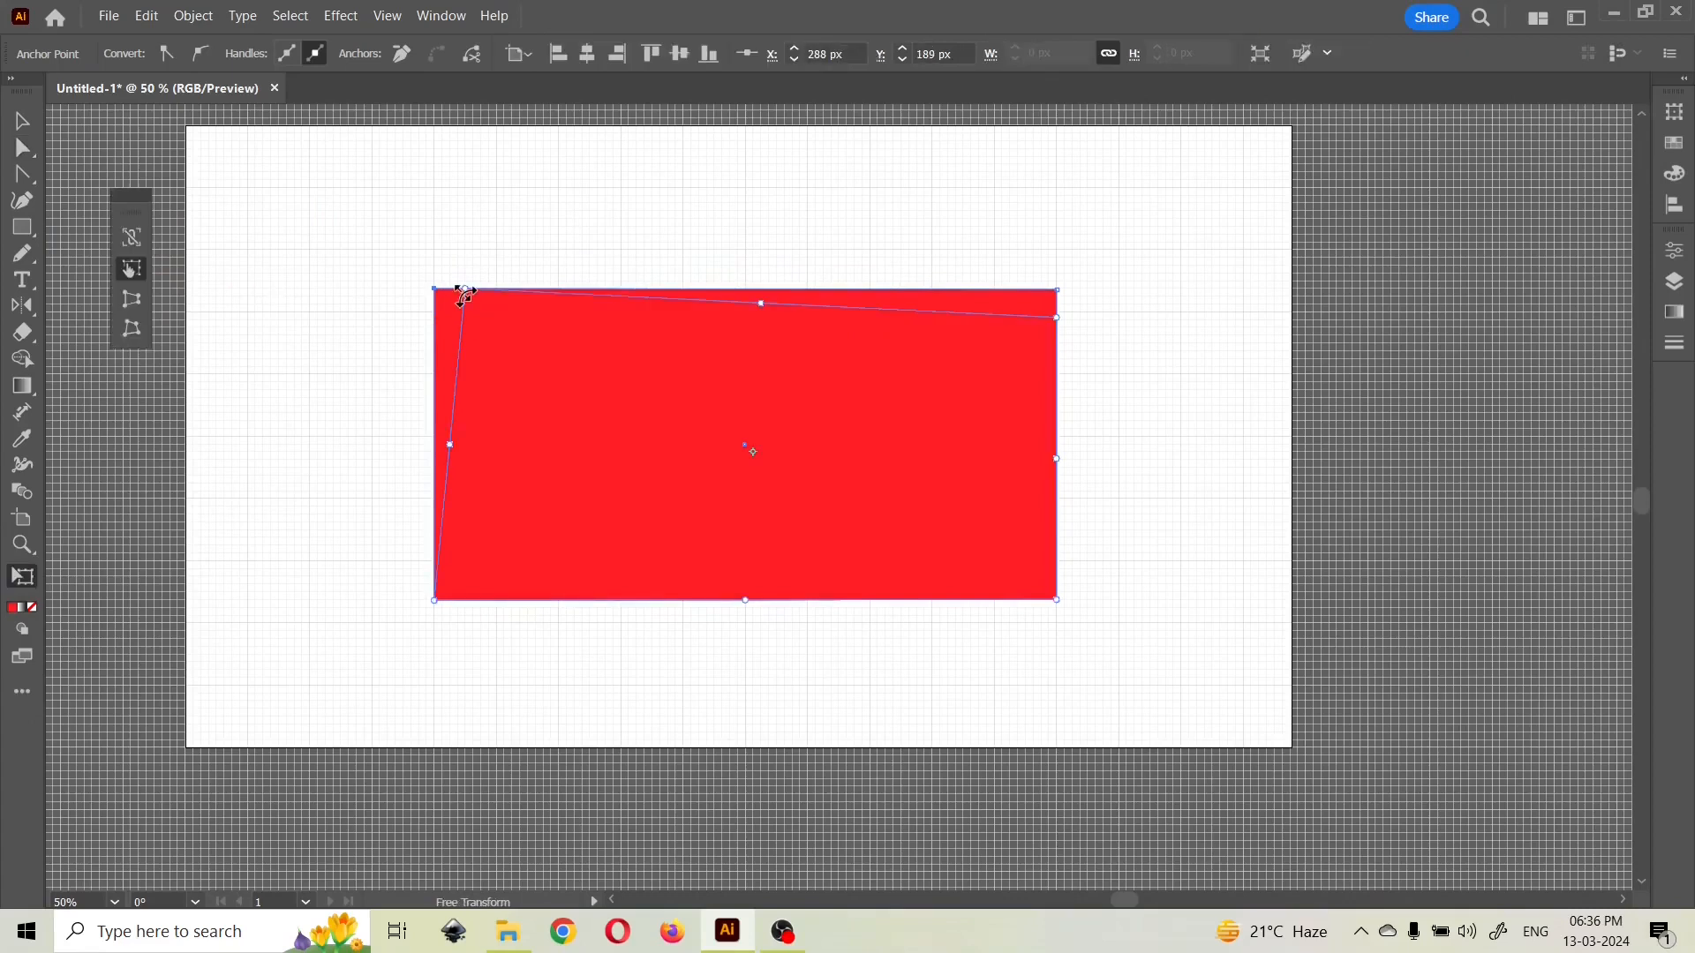
mouse_move(460, 285)
mouse_down()
mouse_move(448, 340)
mouse_move(466, 273)
mouse_up()
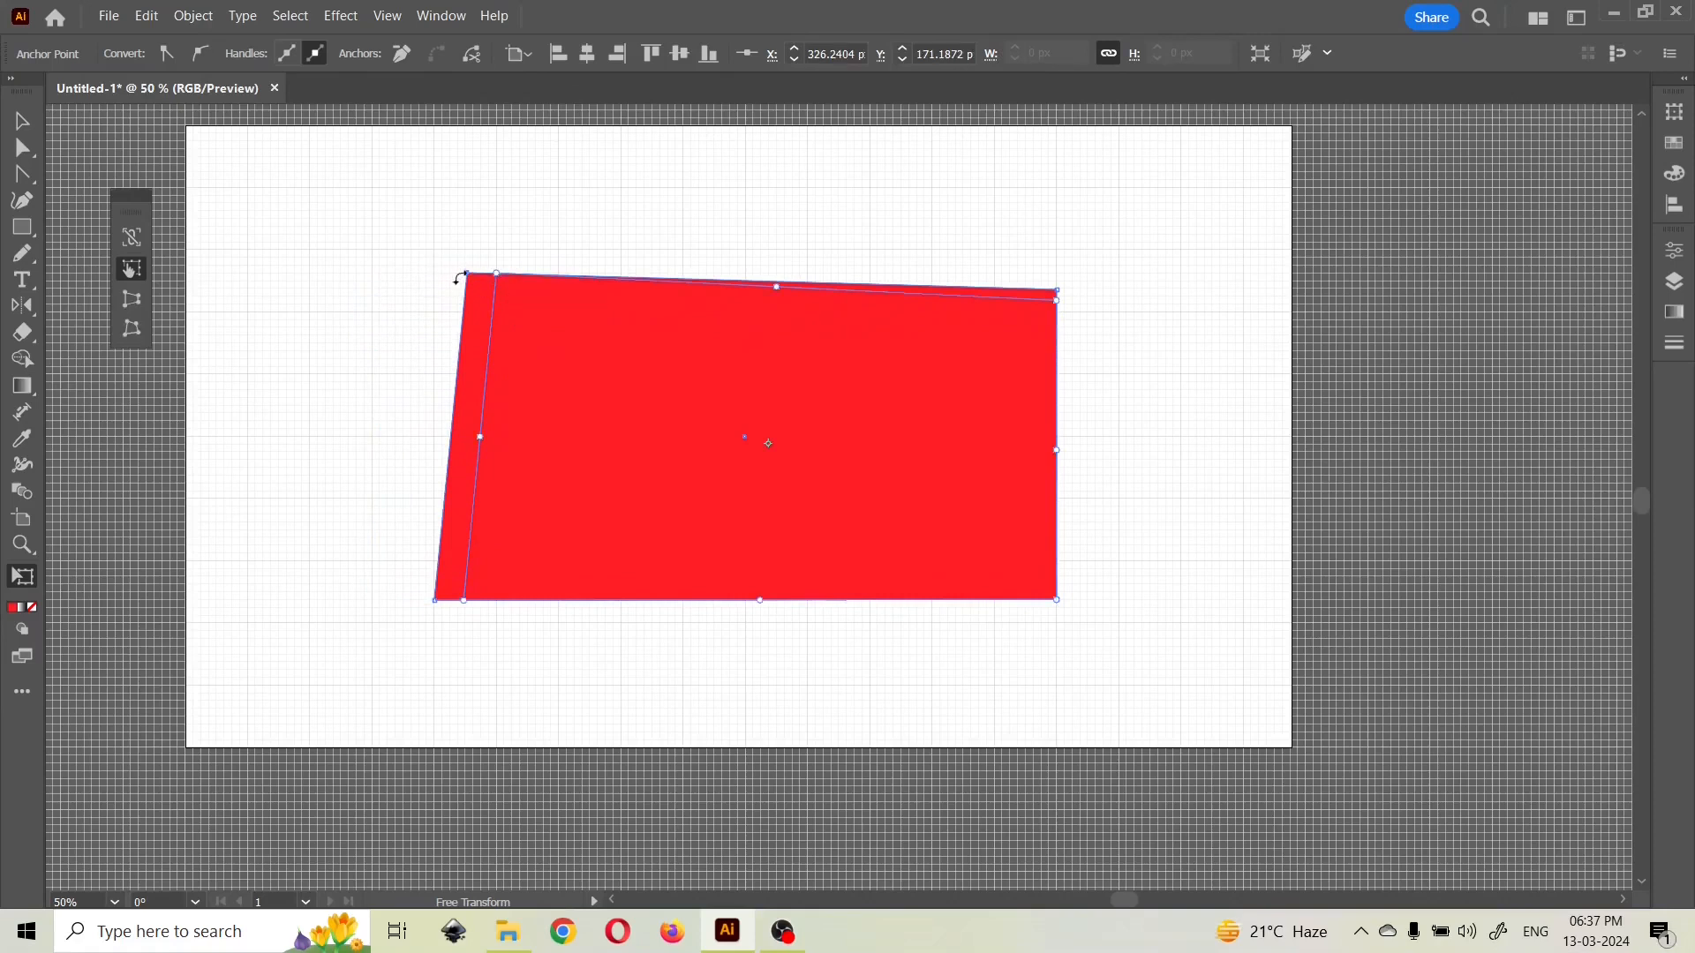
key(ctrl+z)
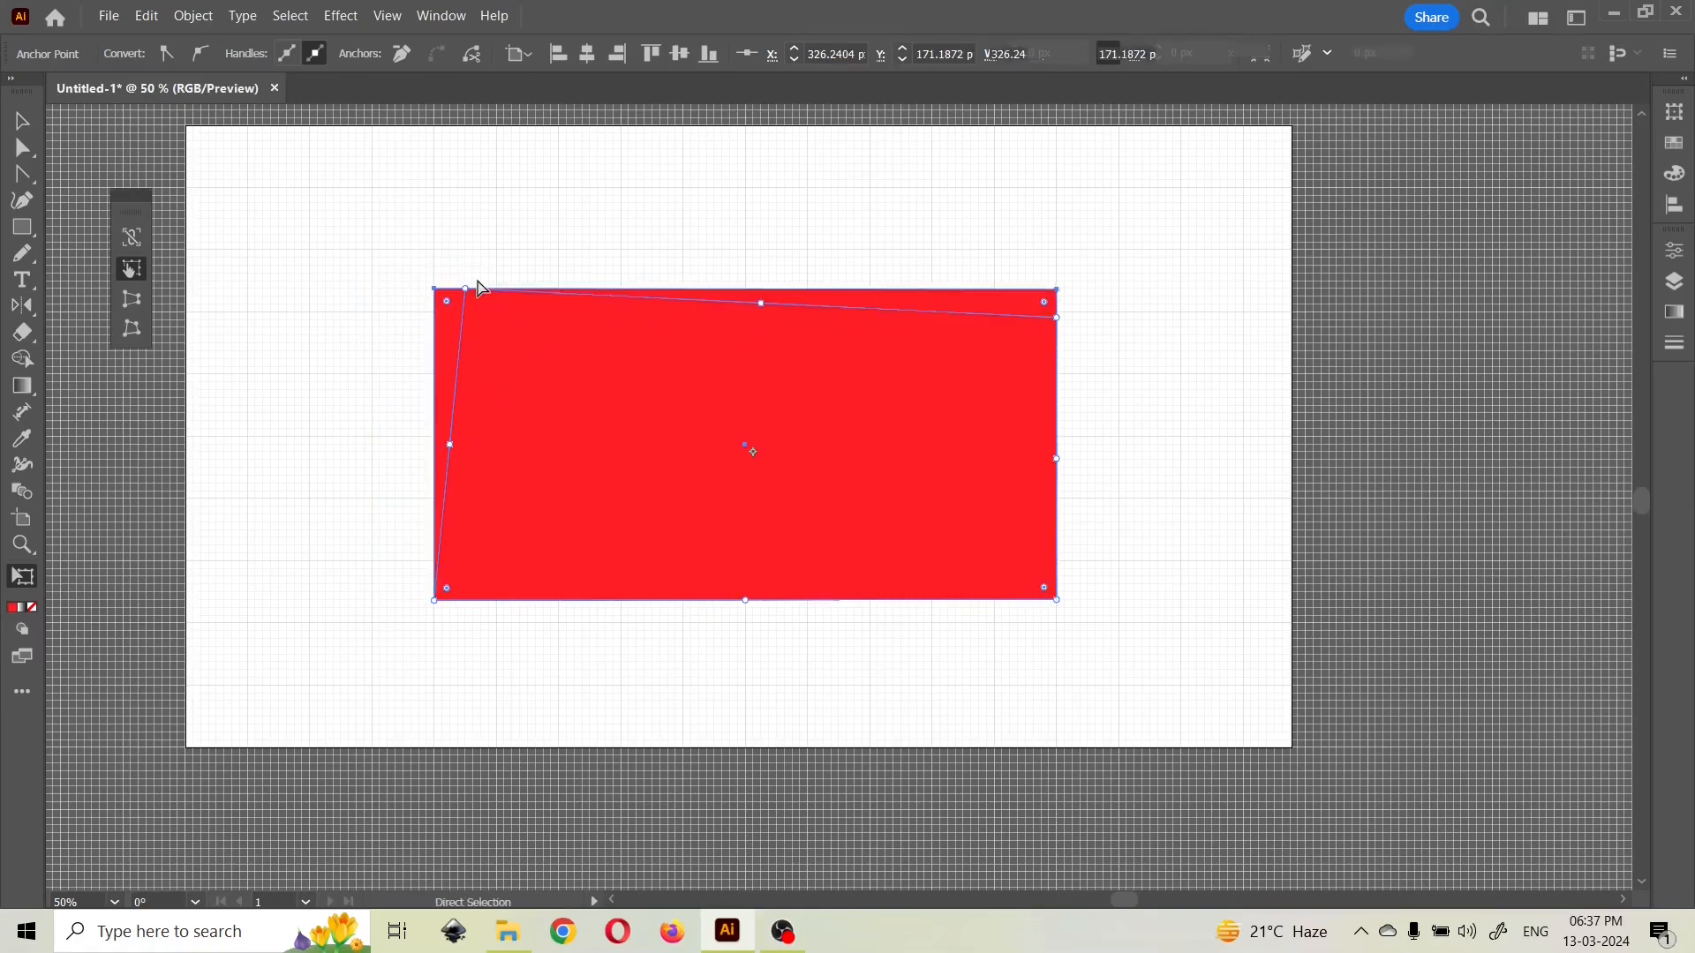
key(ctrl+shift+z)
key(ctrl+z)
key(ctrl+z)
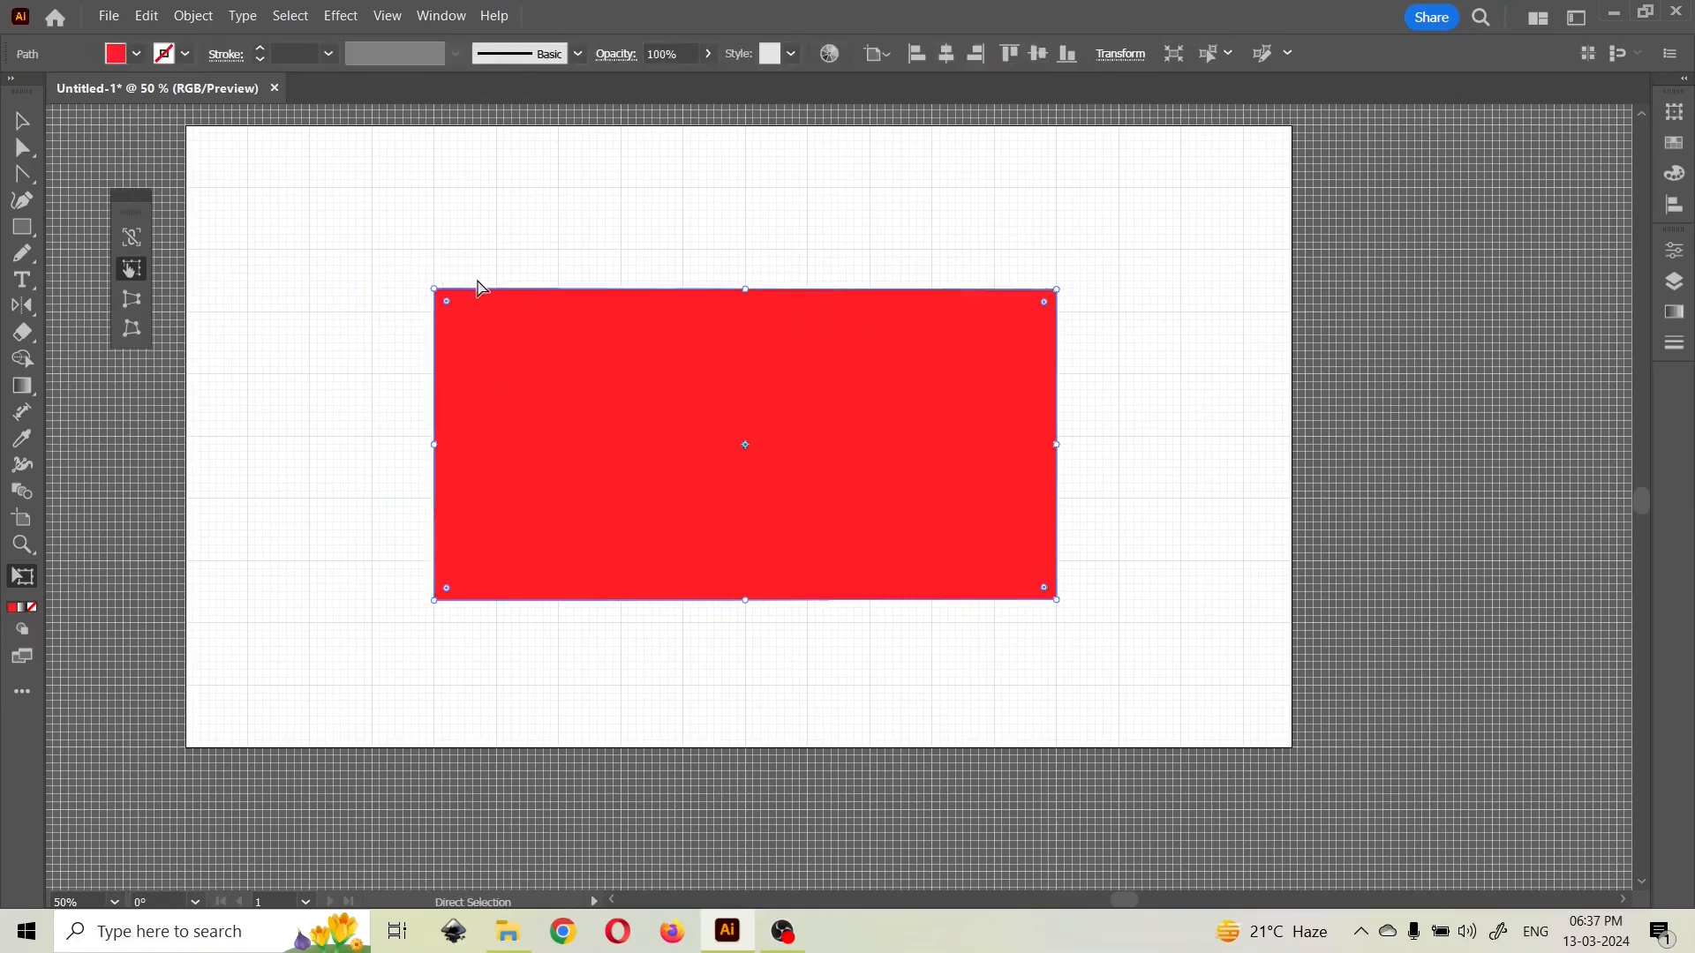
- Apply Free Distort to the rectangle, pulling its upper-left corner up and outward and its lower-left corner down and outward
click(142, 324)
drag(435, 291, 333, 212)
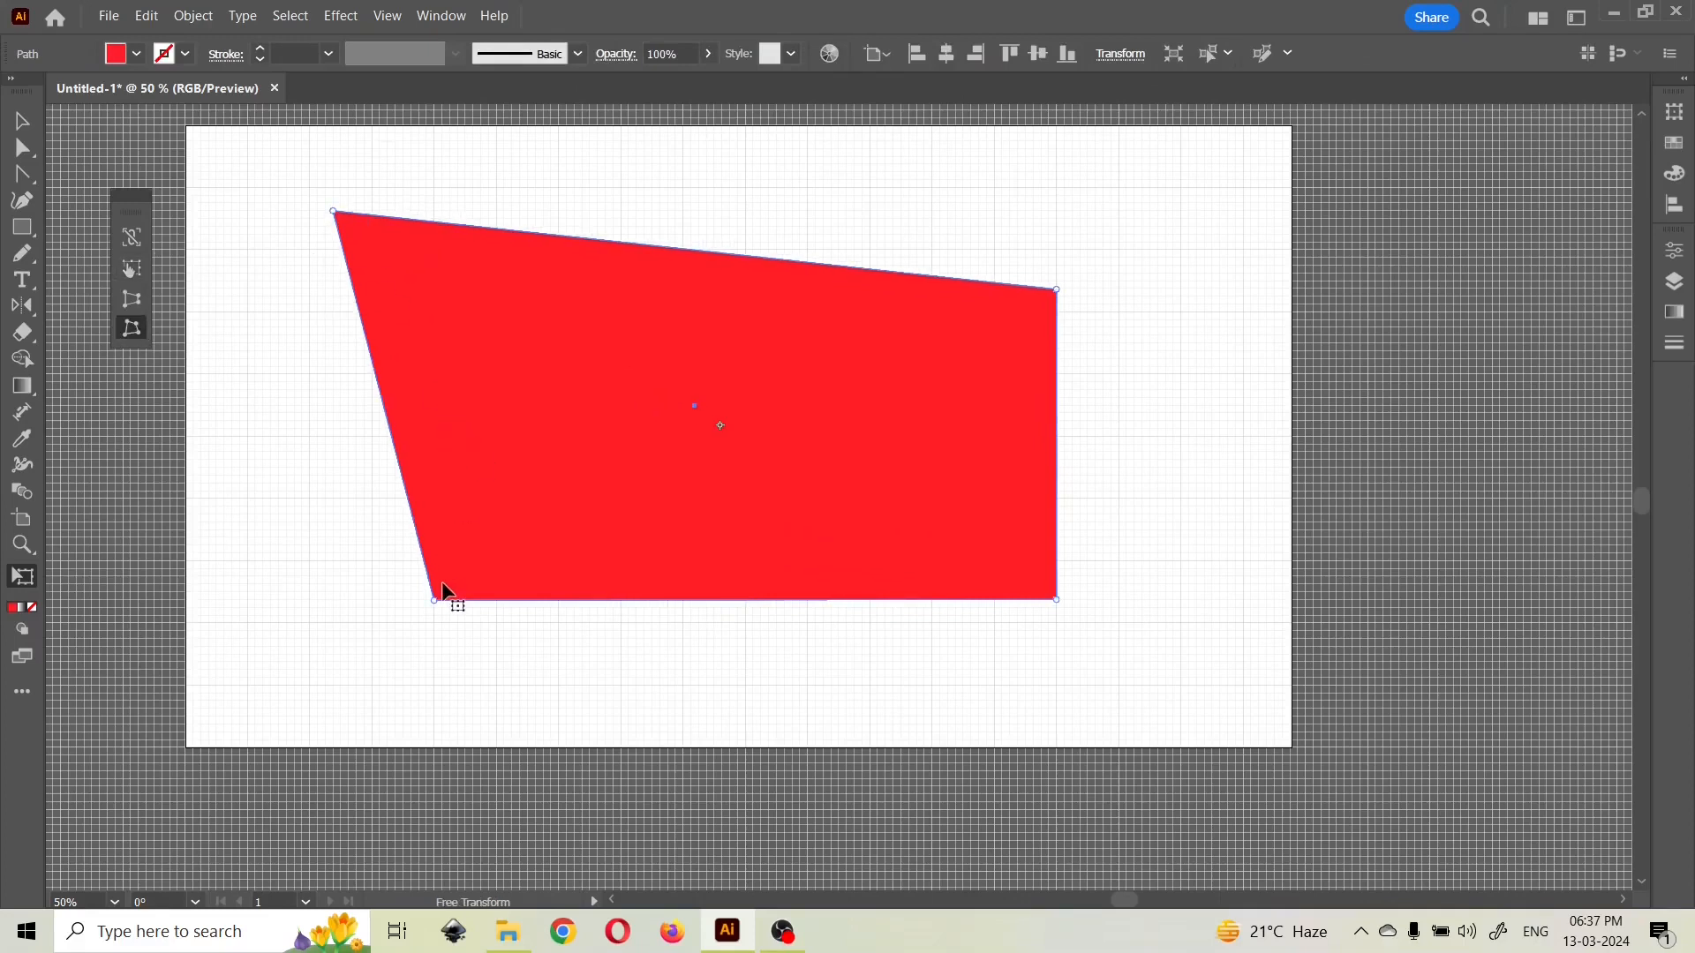
drag(437, 604, 349, 646)
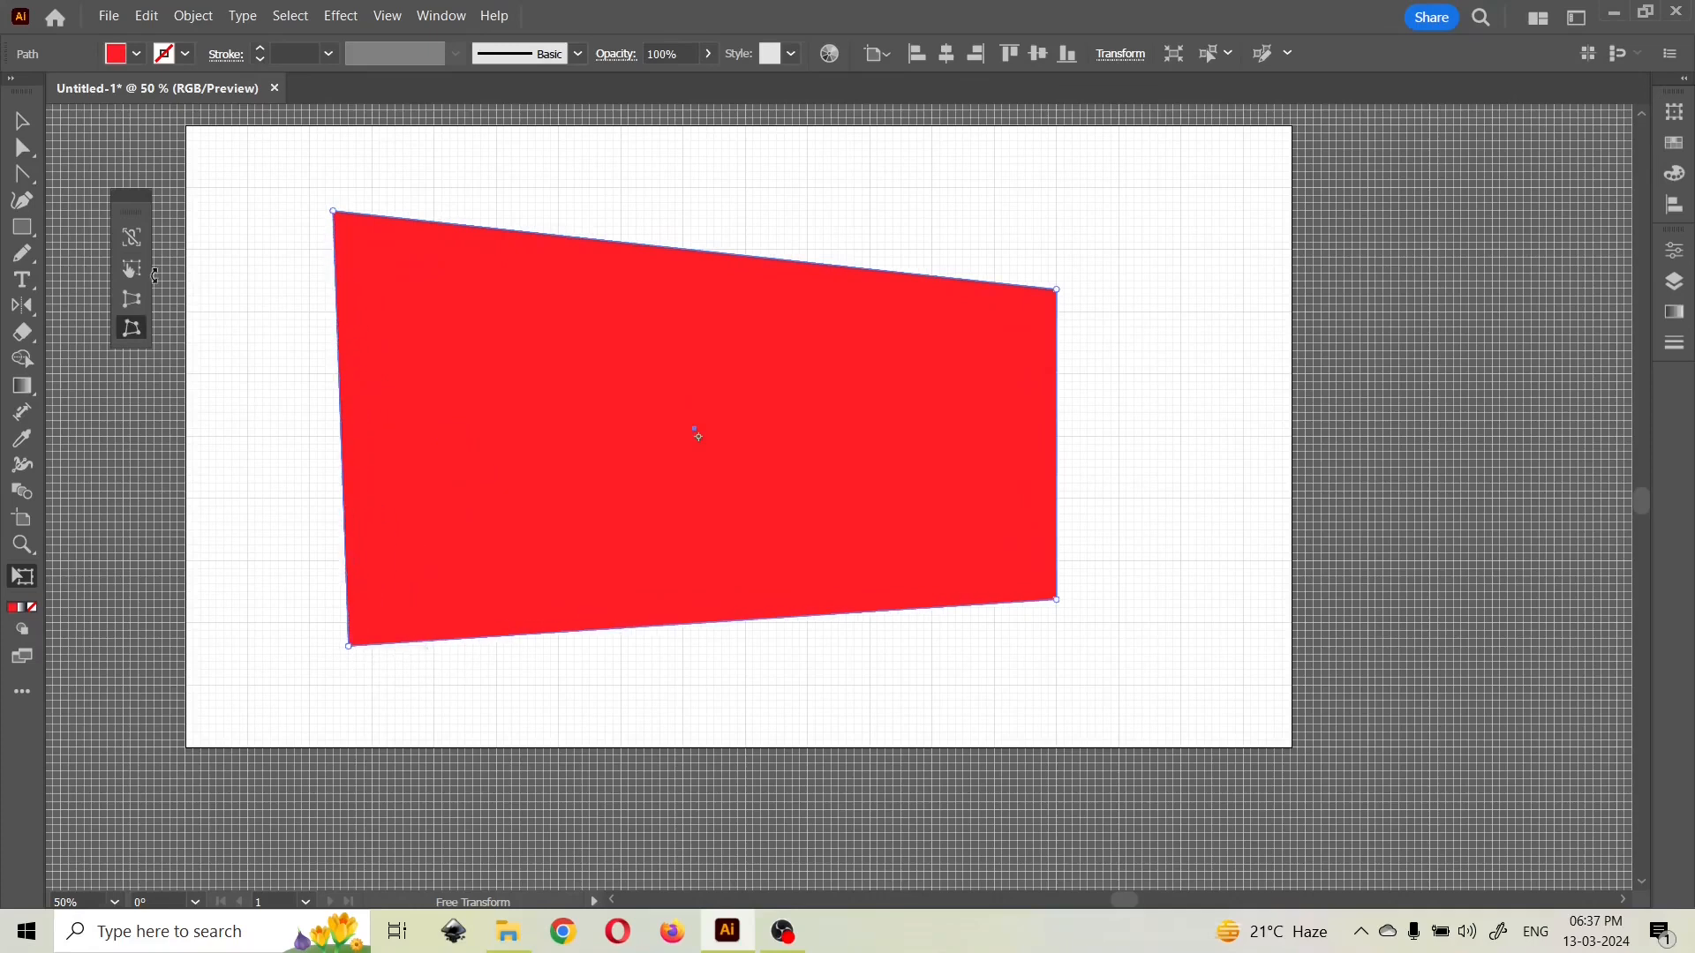
- Move the distorted red shape down and to the right with the Selection tool
click(23, 123)
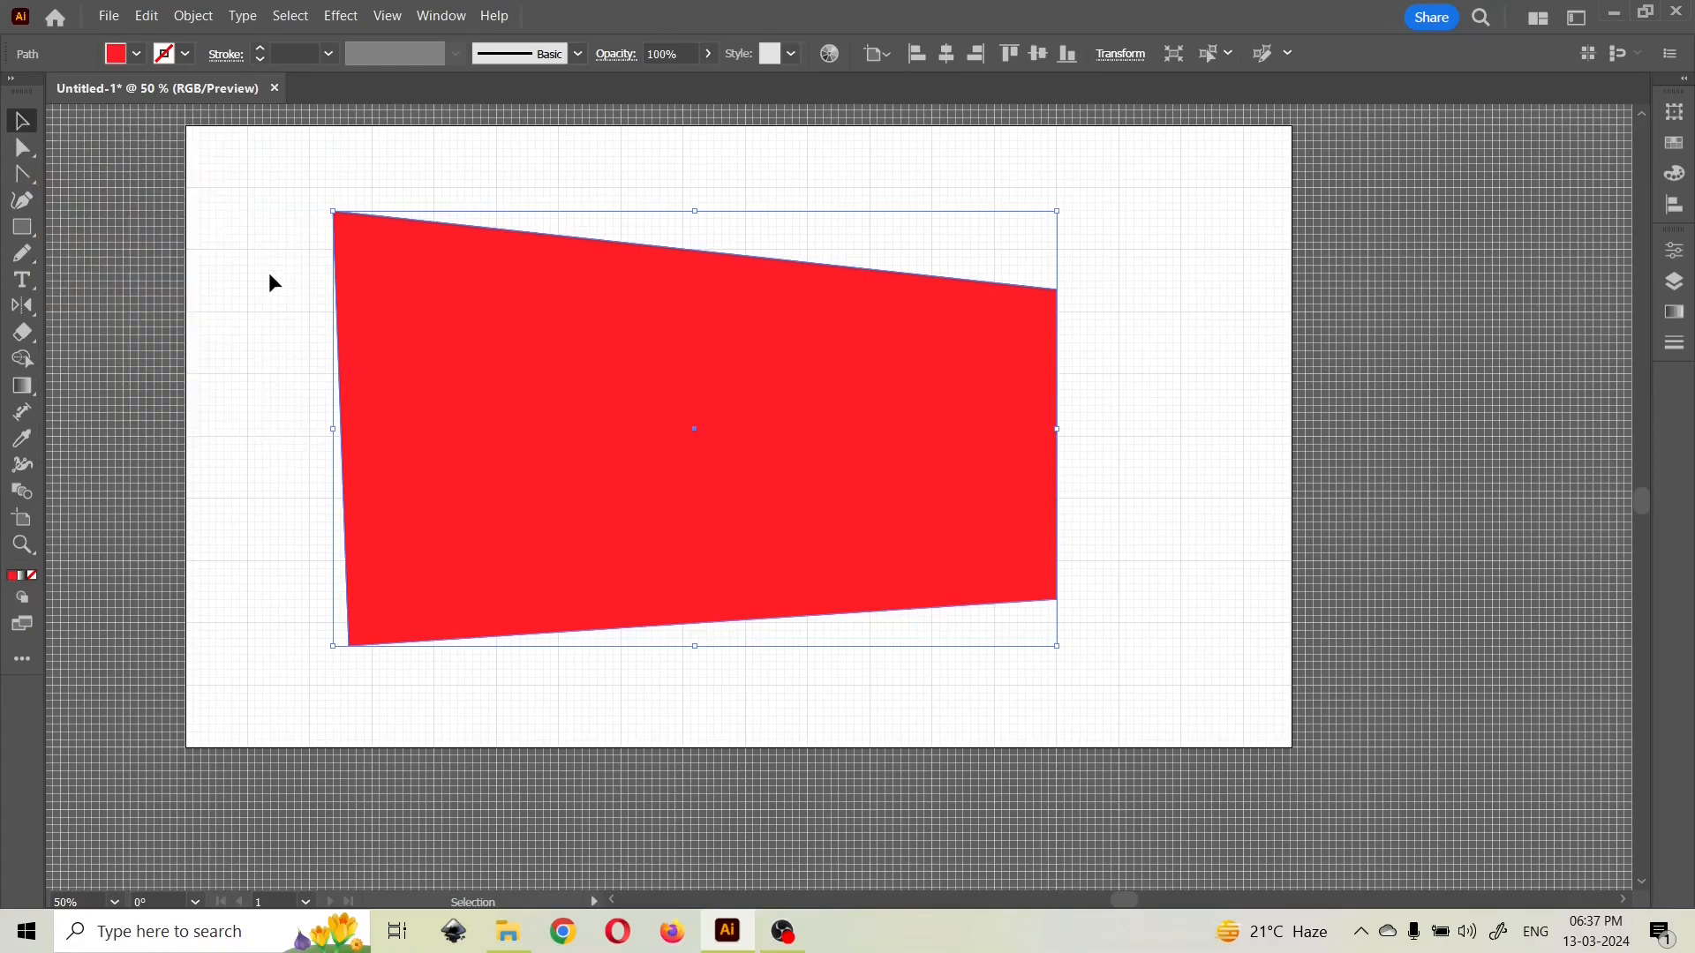
mouse_move(491, 304)
mouse_down()
mouse_move(771, 363)
mouse_move(521, 313)
mouse_up()
mouse_move(574, 399)
mouse_down()
mouse_move(579, 439)
mouse_move(591, 387)
mouse_move(571, 415)
mouse_up()
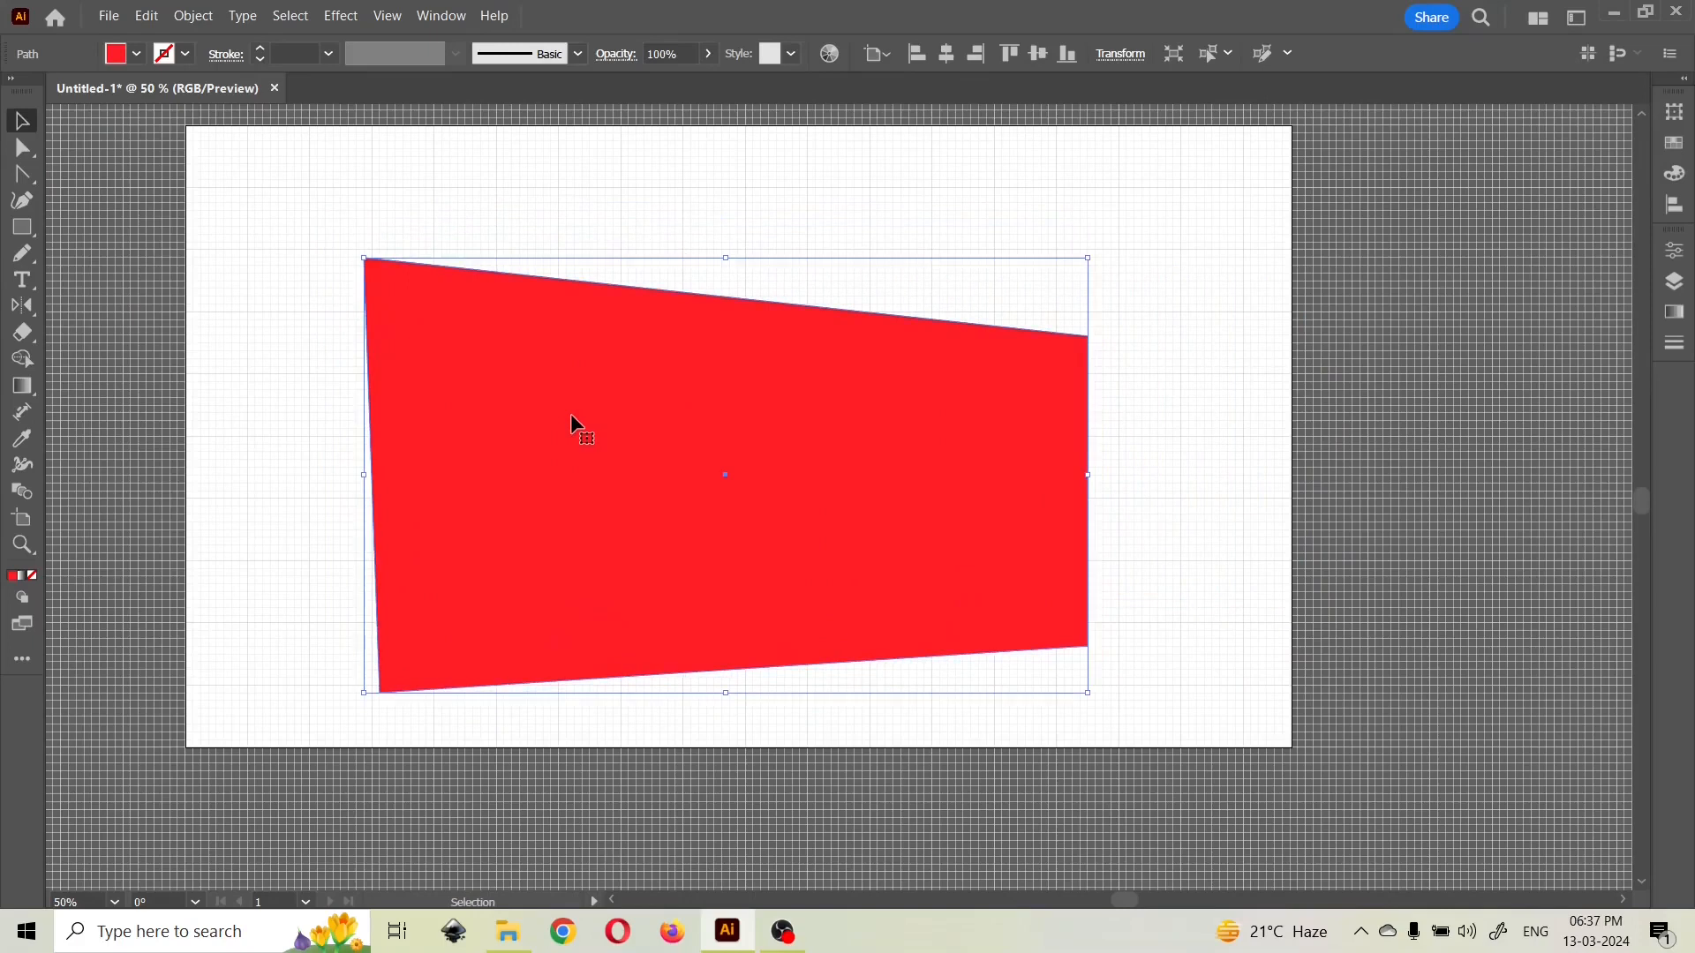
- Try transforming the distorted shape from its upper-left corner with Free Transform, and undo back through the shape's last move
key(e)
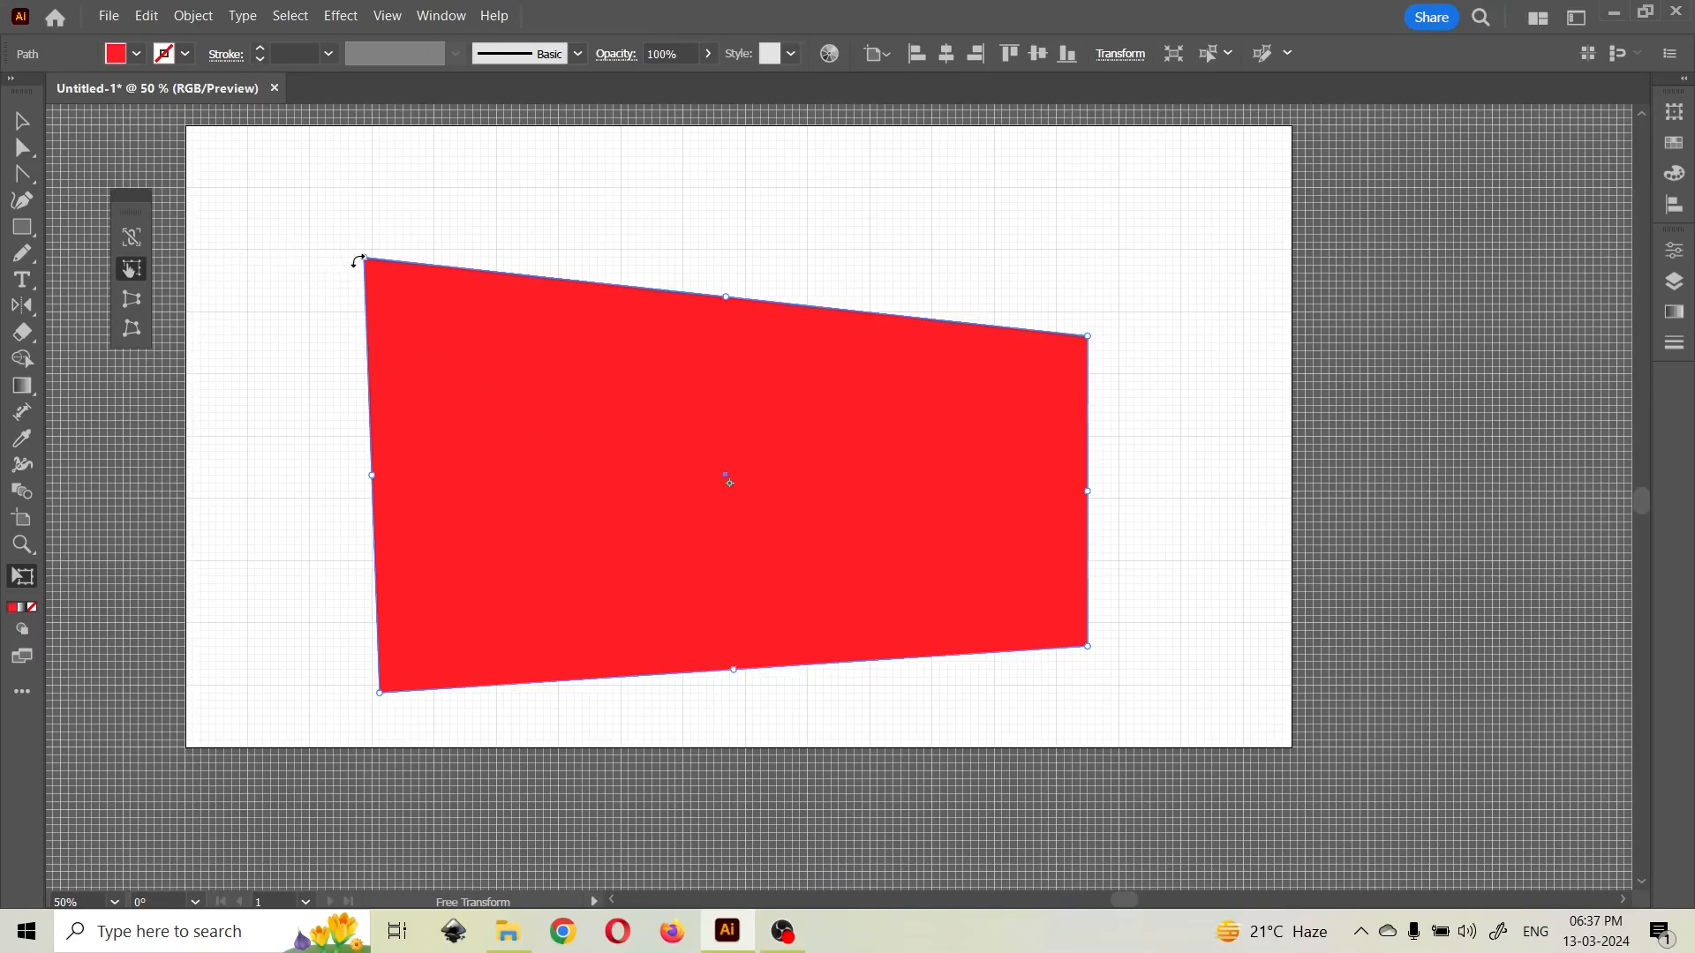
mouse_move(363, 262)
mouse_down()
mouse_move(329, 235)
mouse_move(371, 244)
mouse_up()
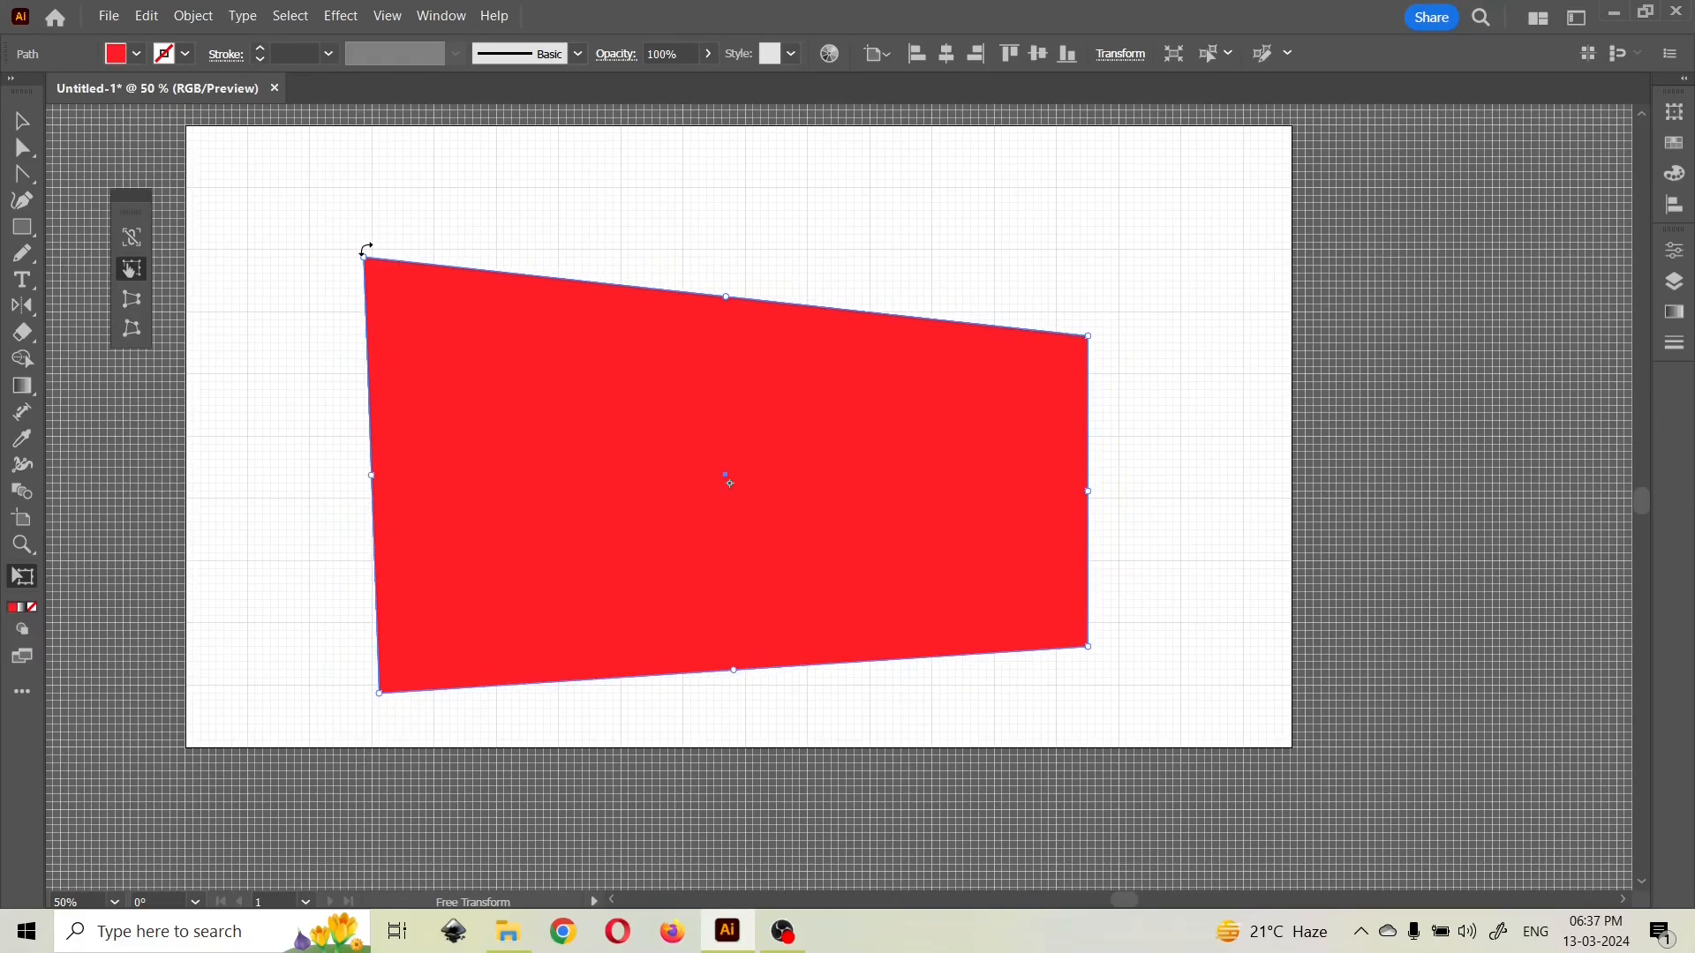
key(v)
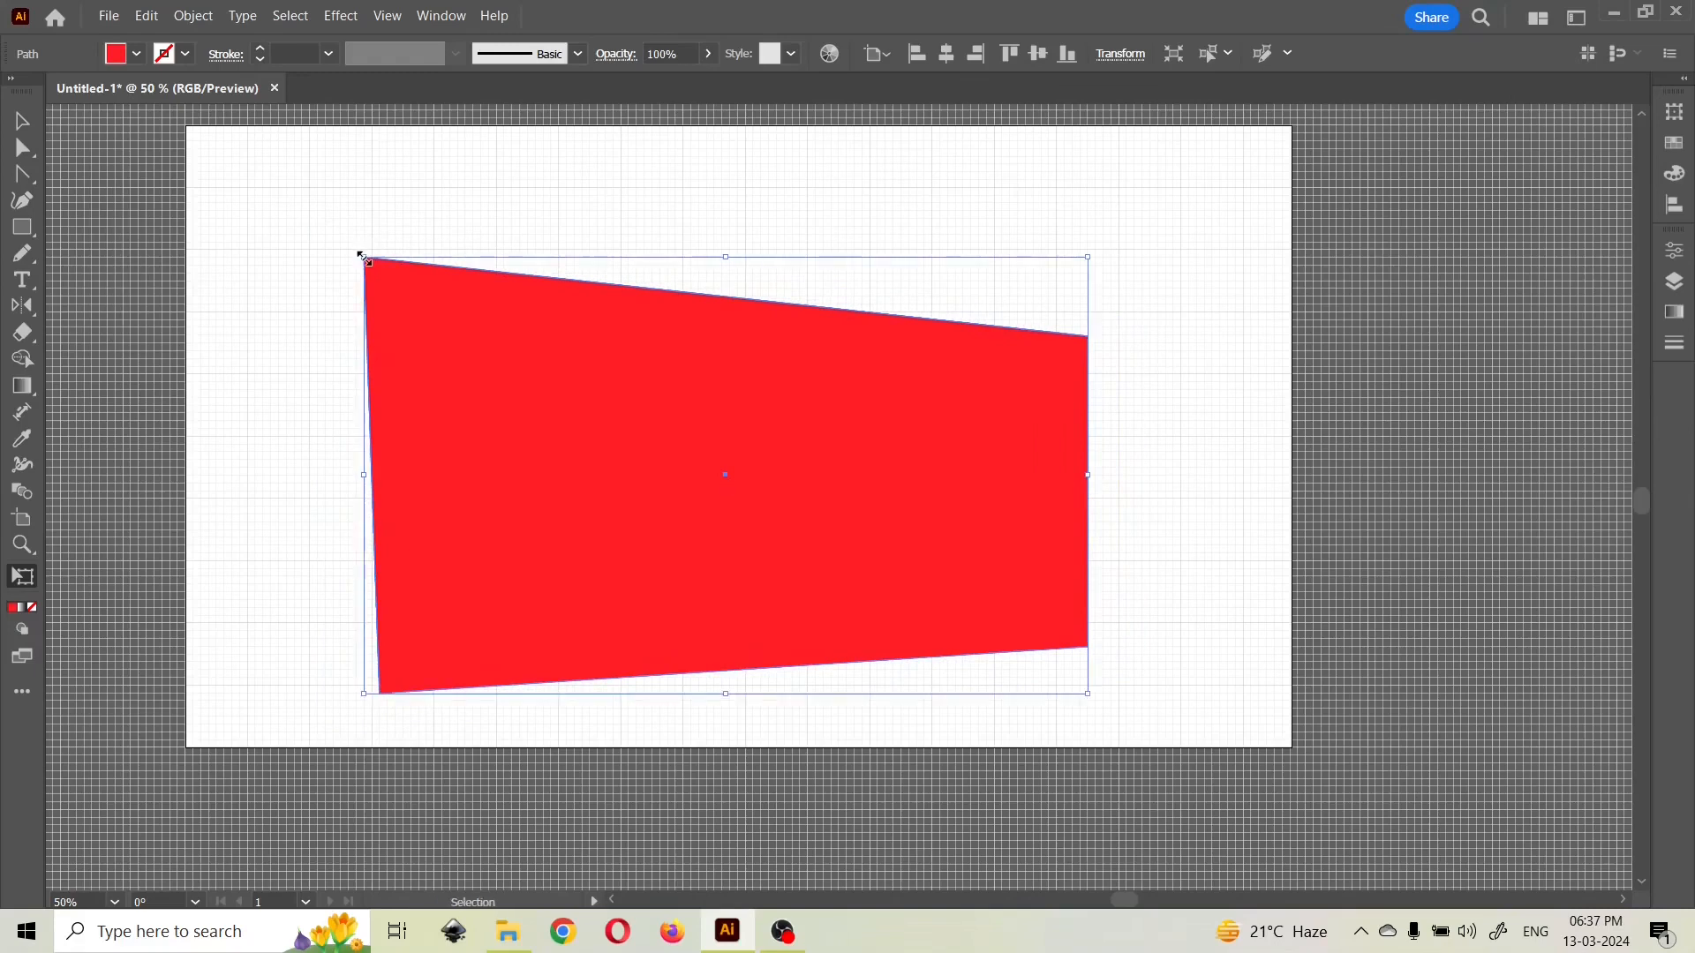
key(e)
drag(364, 261, 396, 218)
key(ctrl+z)
key(ctrl+z)
key(ctrl+z)
key(ctrl+z)
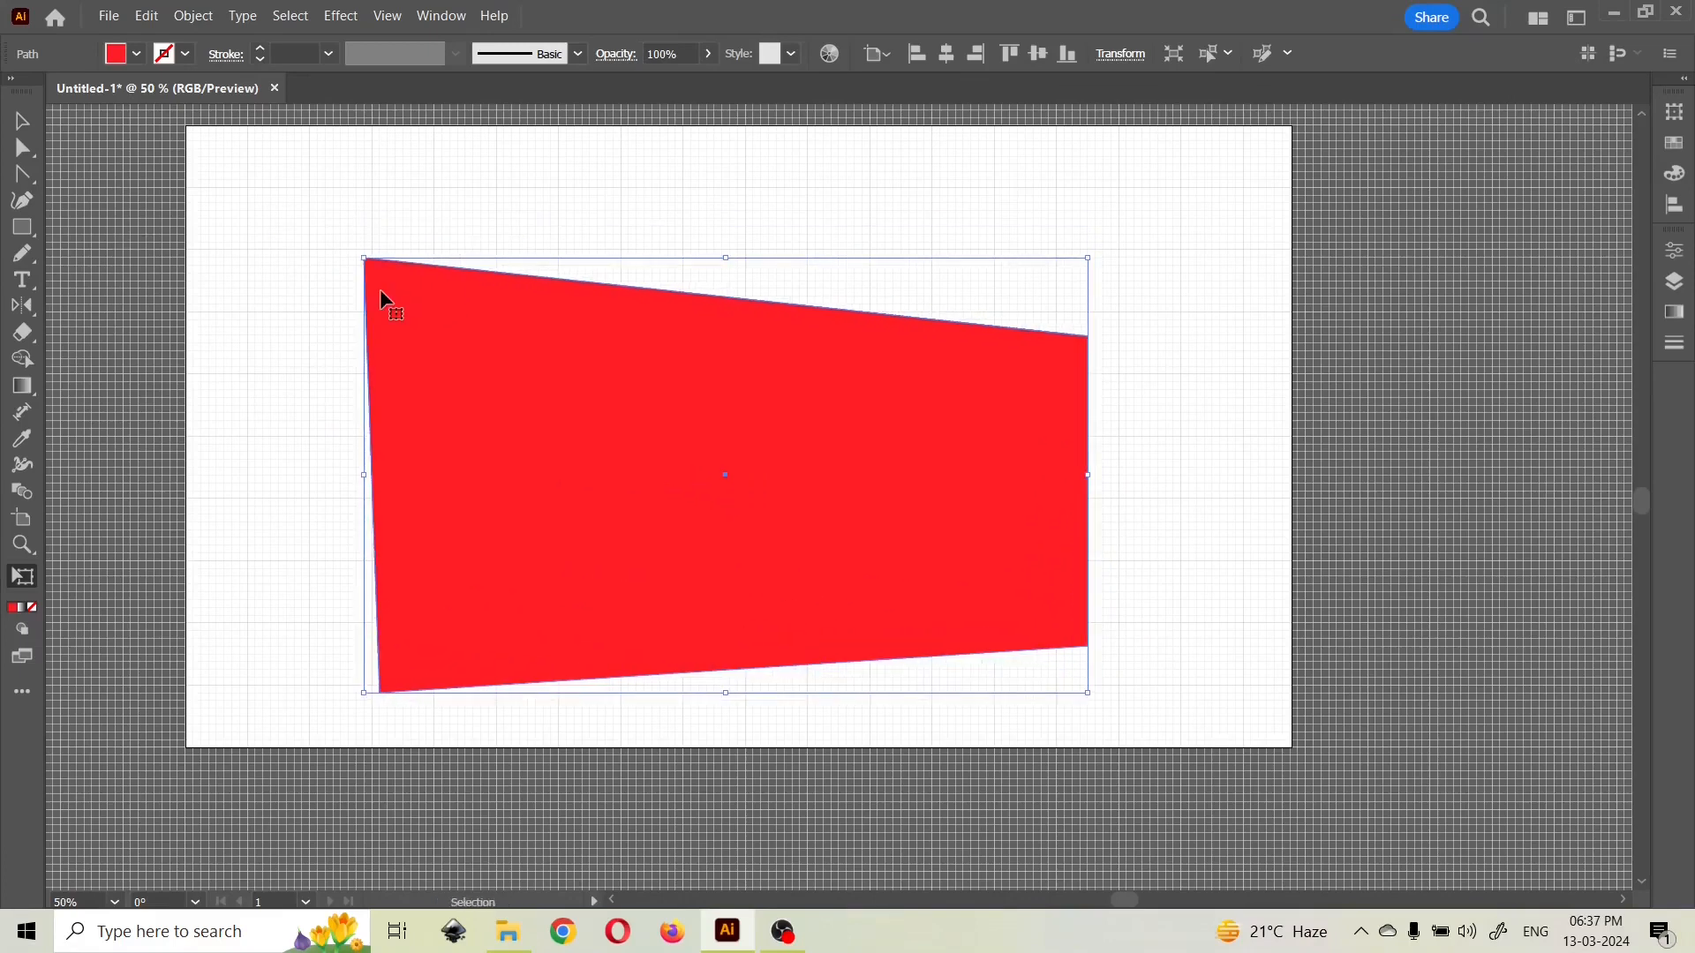
- Delete the distorted shape and draw a new red rectangle spanning ten by five major grid squares
click(23, 121)
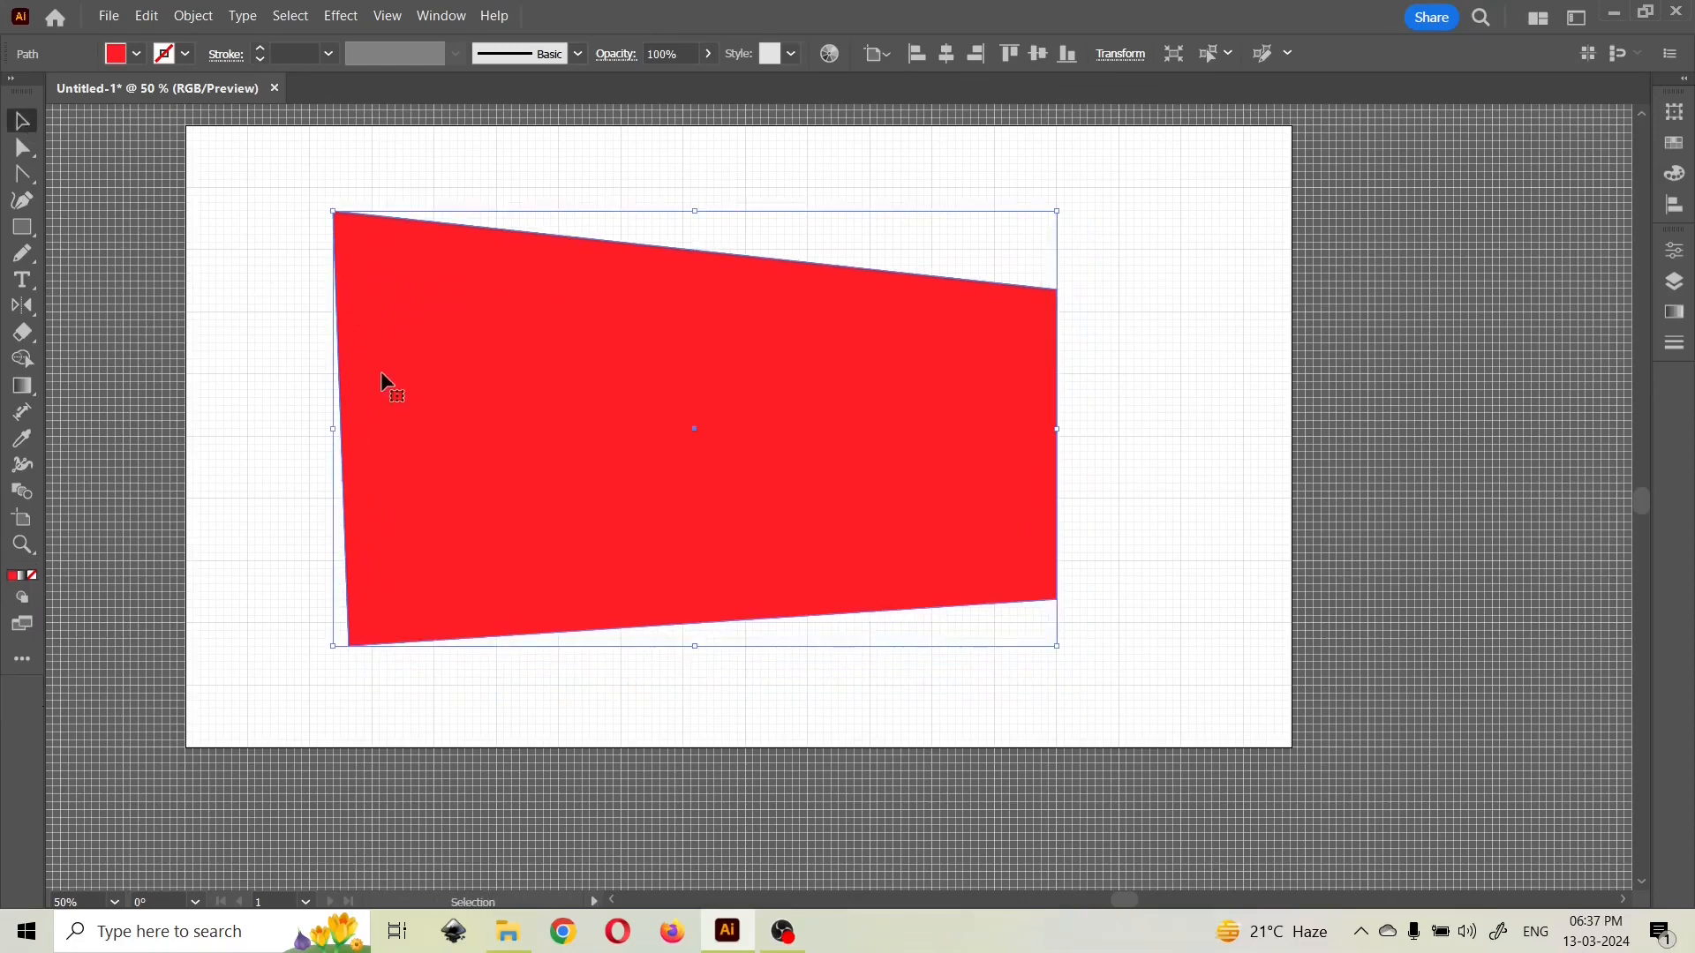
key(Delete)
click(22, 227)
drag(434, 251, 1057, 561)
- Try Free Transform's Perspective Distort on the new rectangle's upper-left corner, and delete the rectangle
key(e)
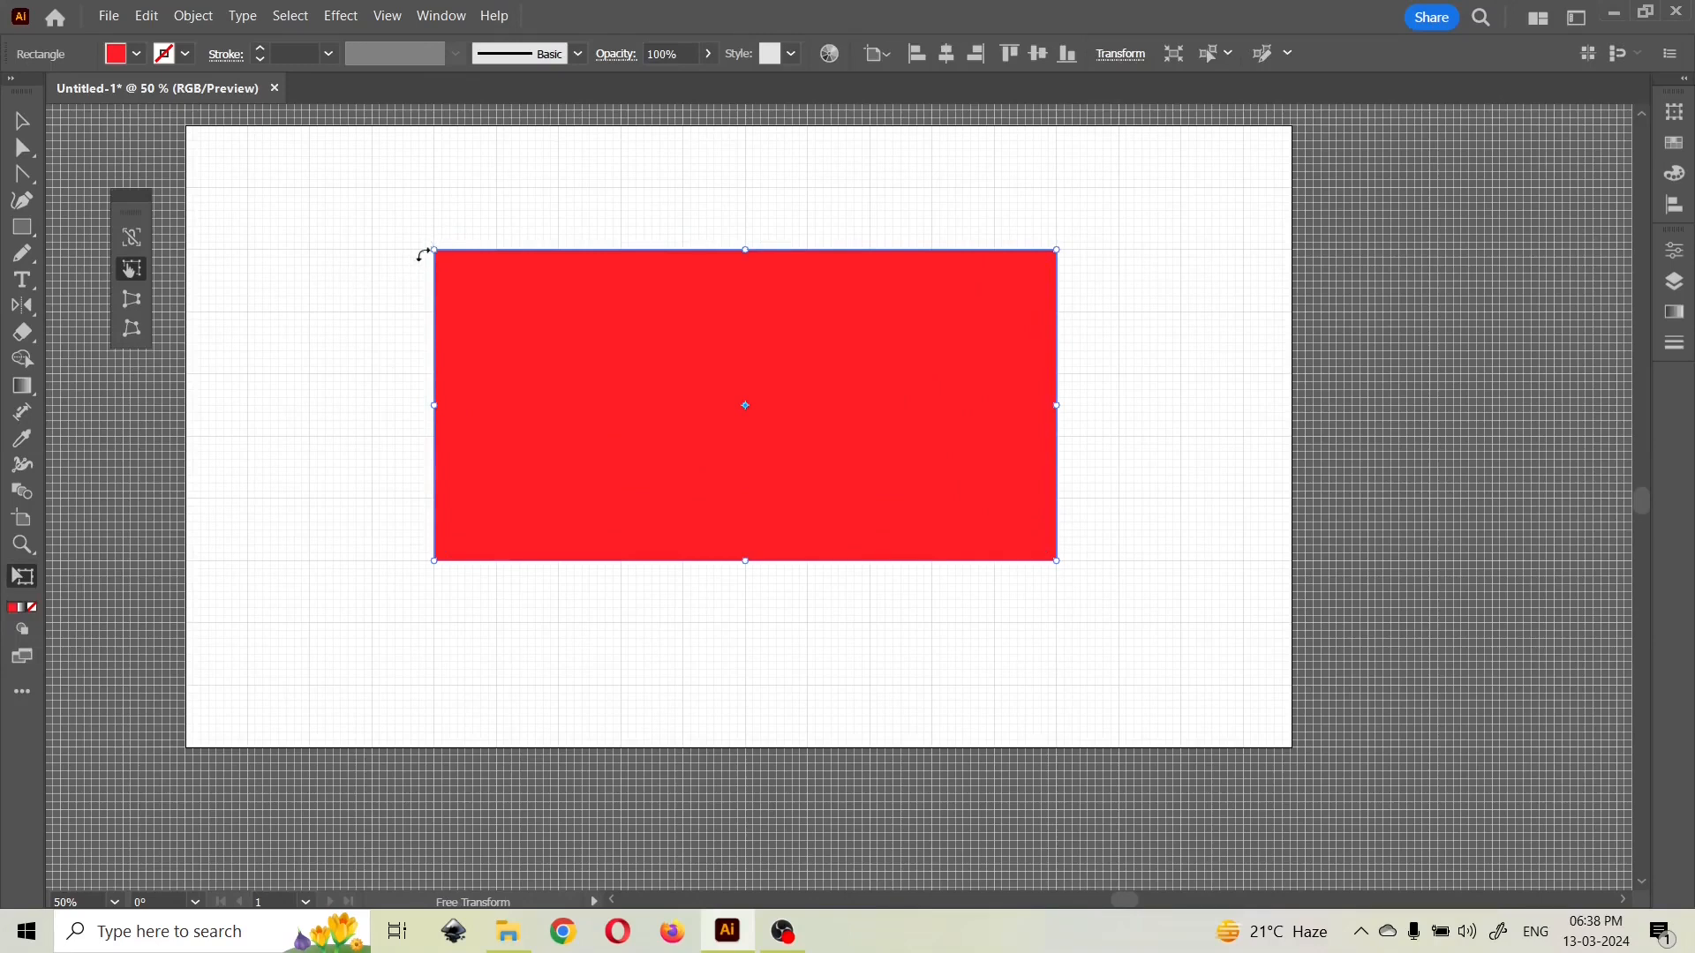
click(131, 301)
mouse_move(434, 250)
mouse_down()
mouse_move(521, 256)
mouse_move(438, 256)
mouse_up()
key(Delete)
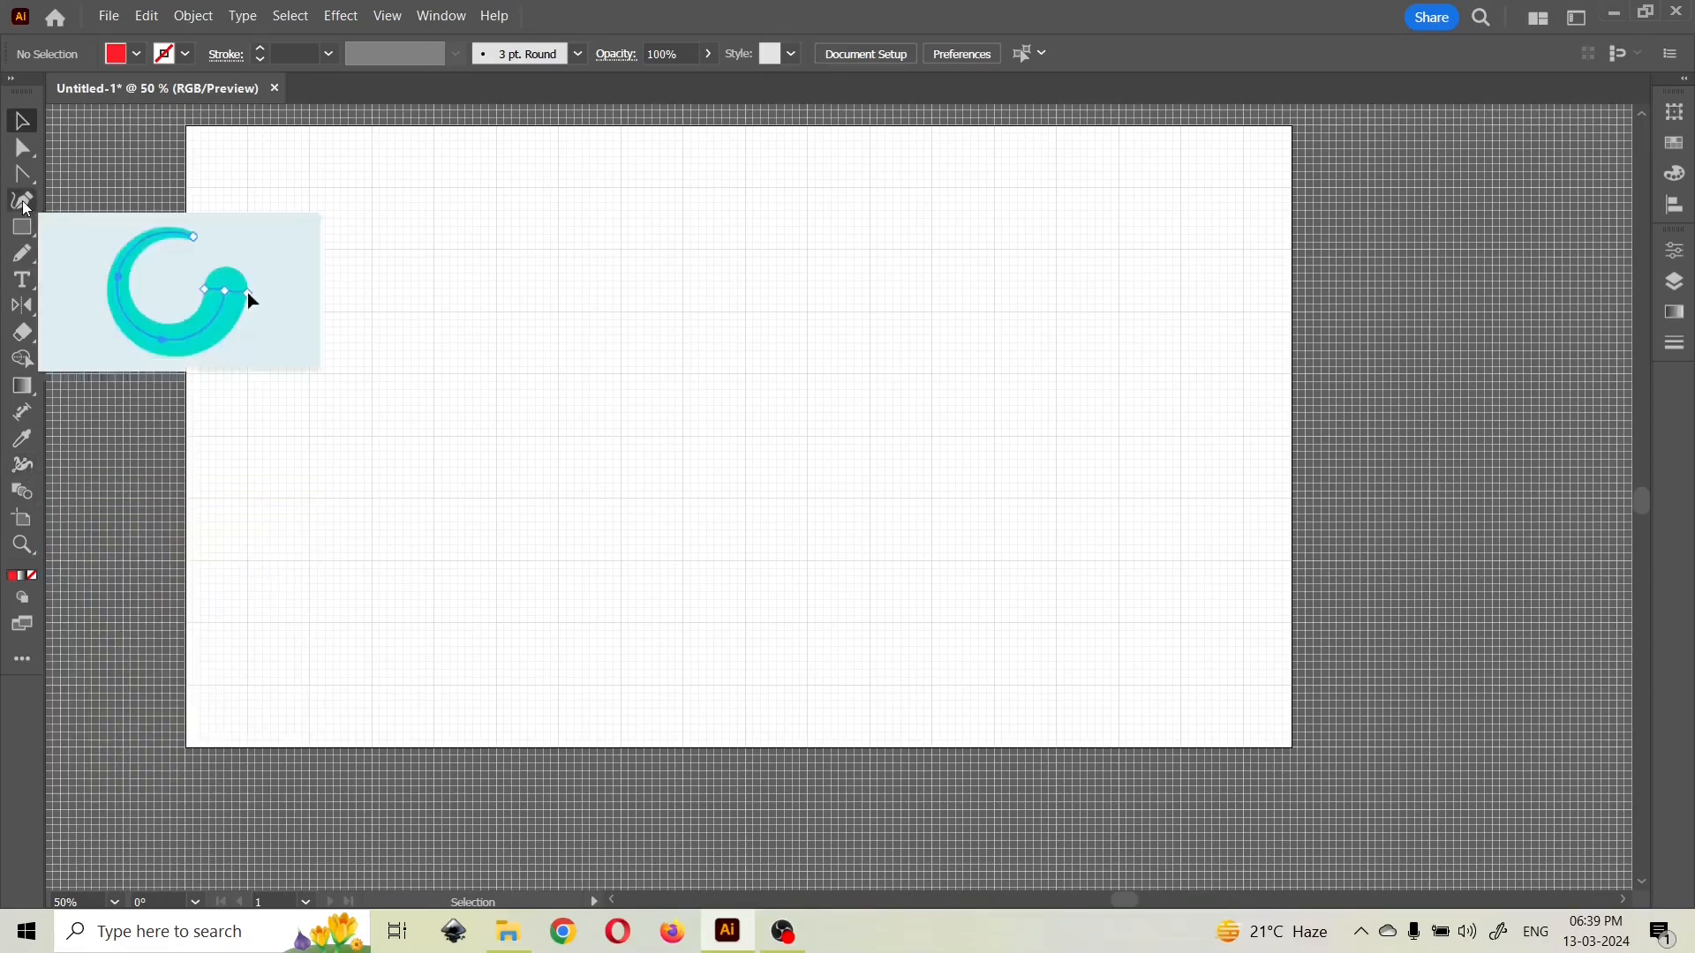
- Turn off Snap to Grid and hide the grid
click(441, 17)
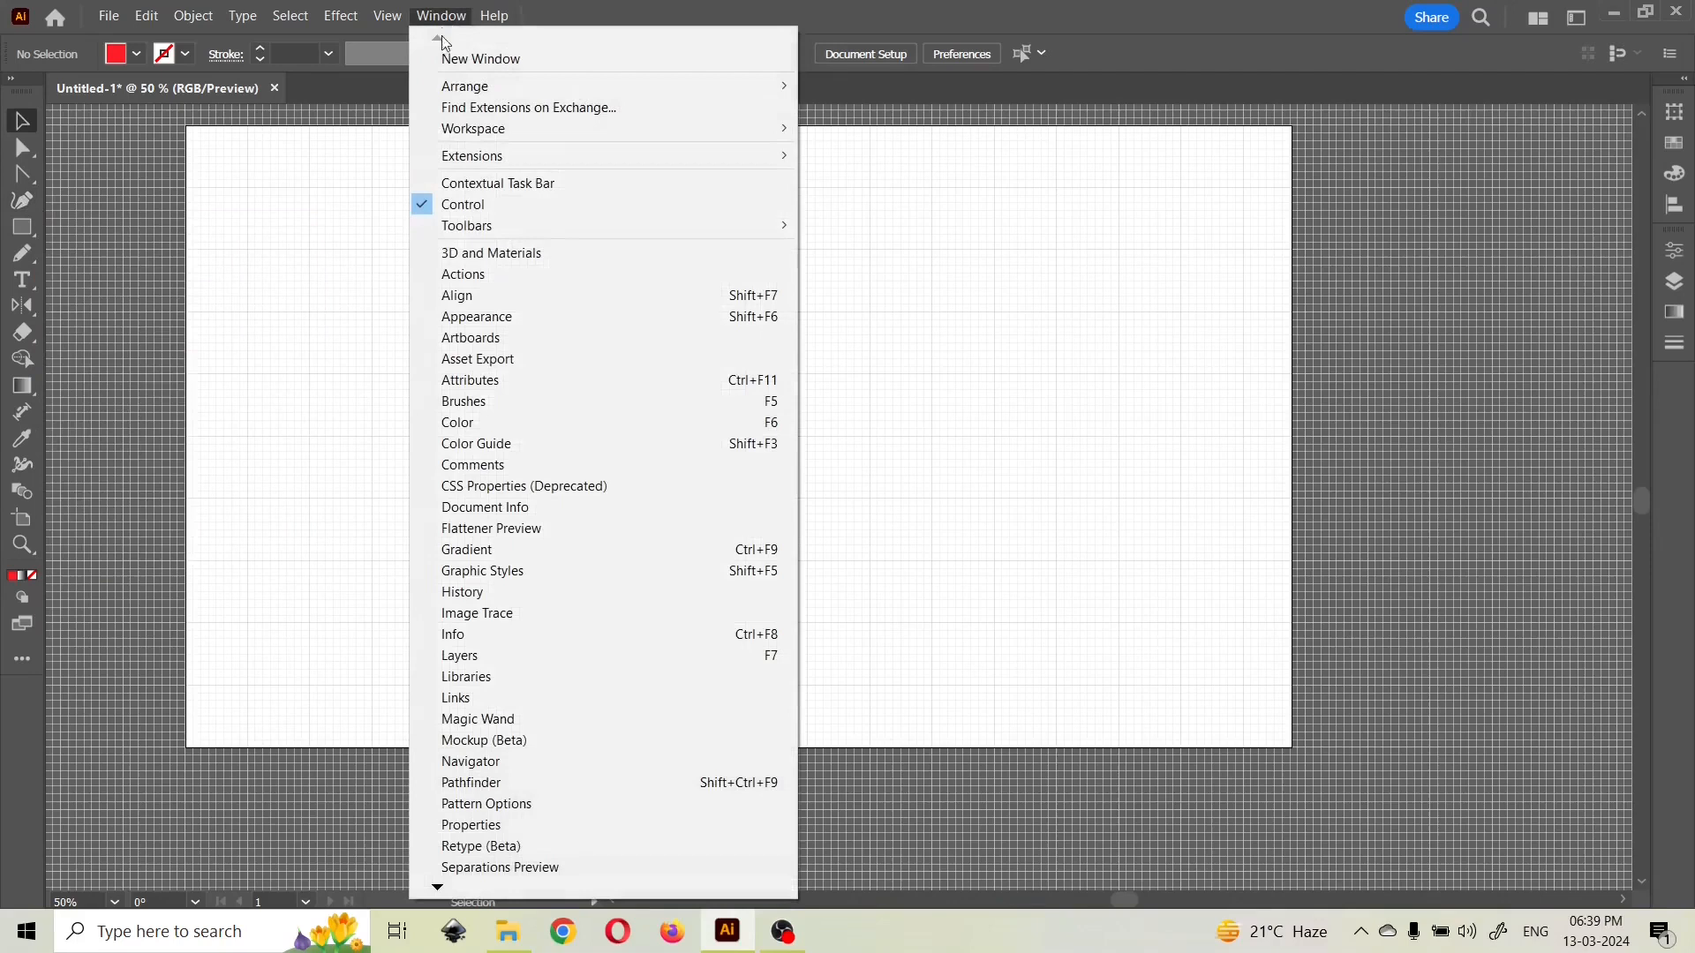
mouse_move(379, 24)
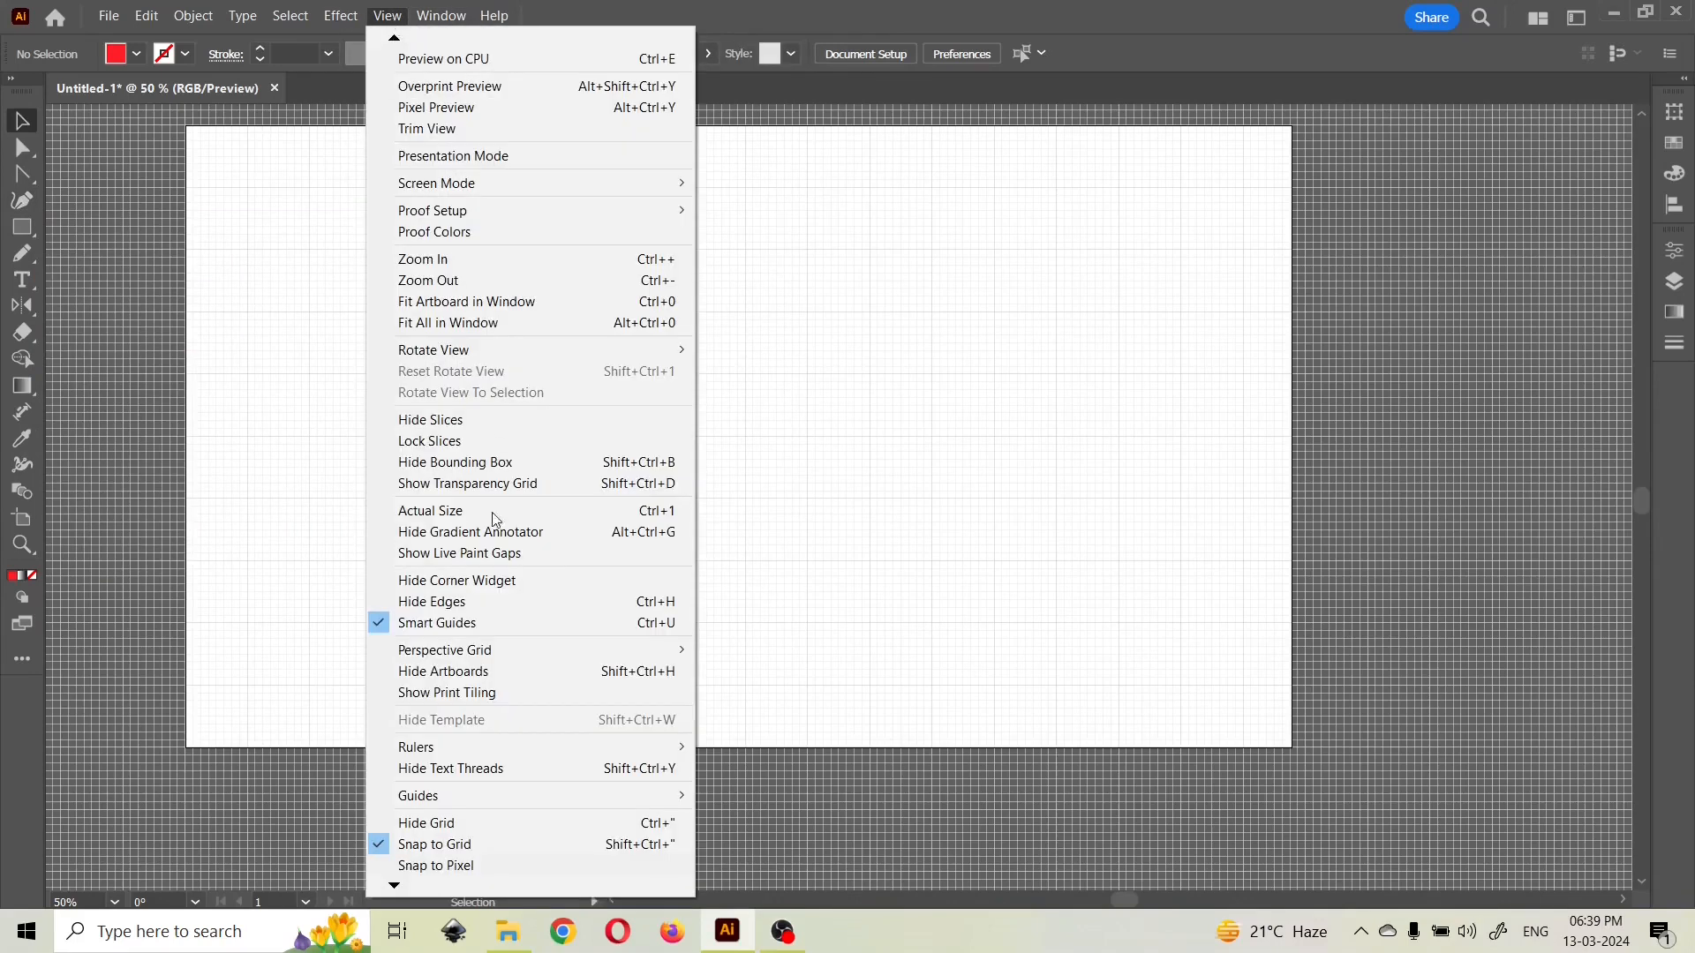
click(433, 846)
click(395, 16)
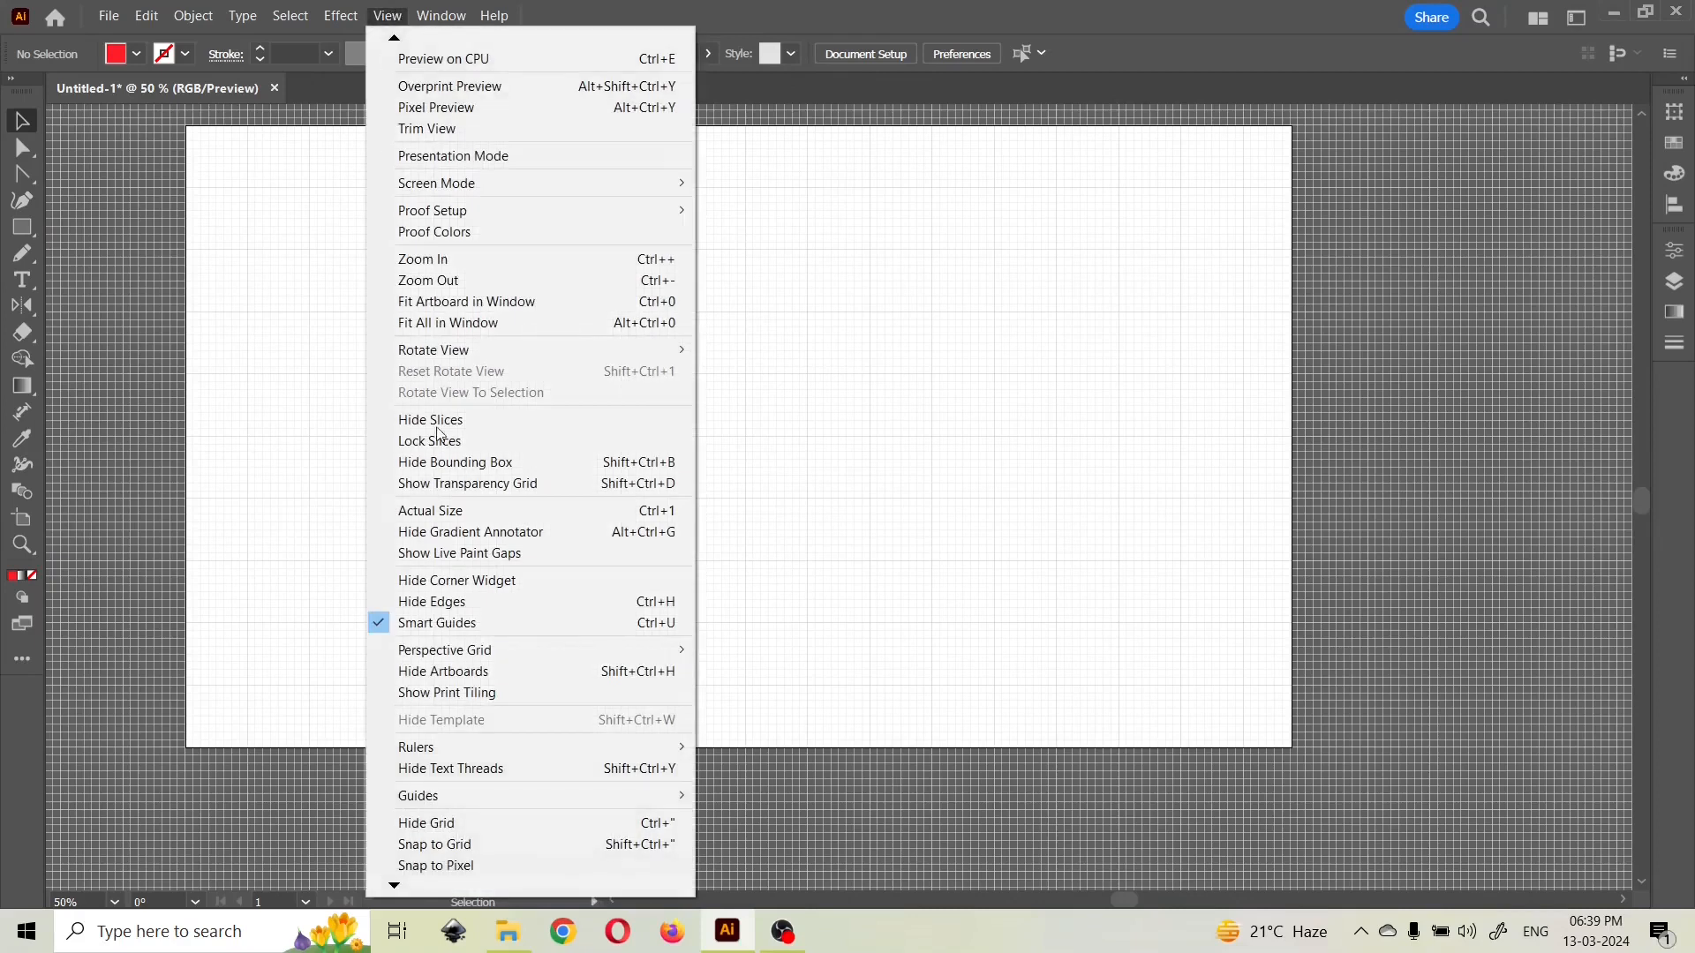
click(464, 825)
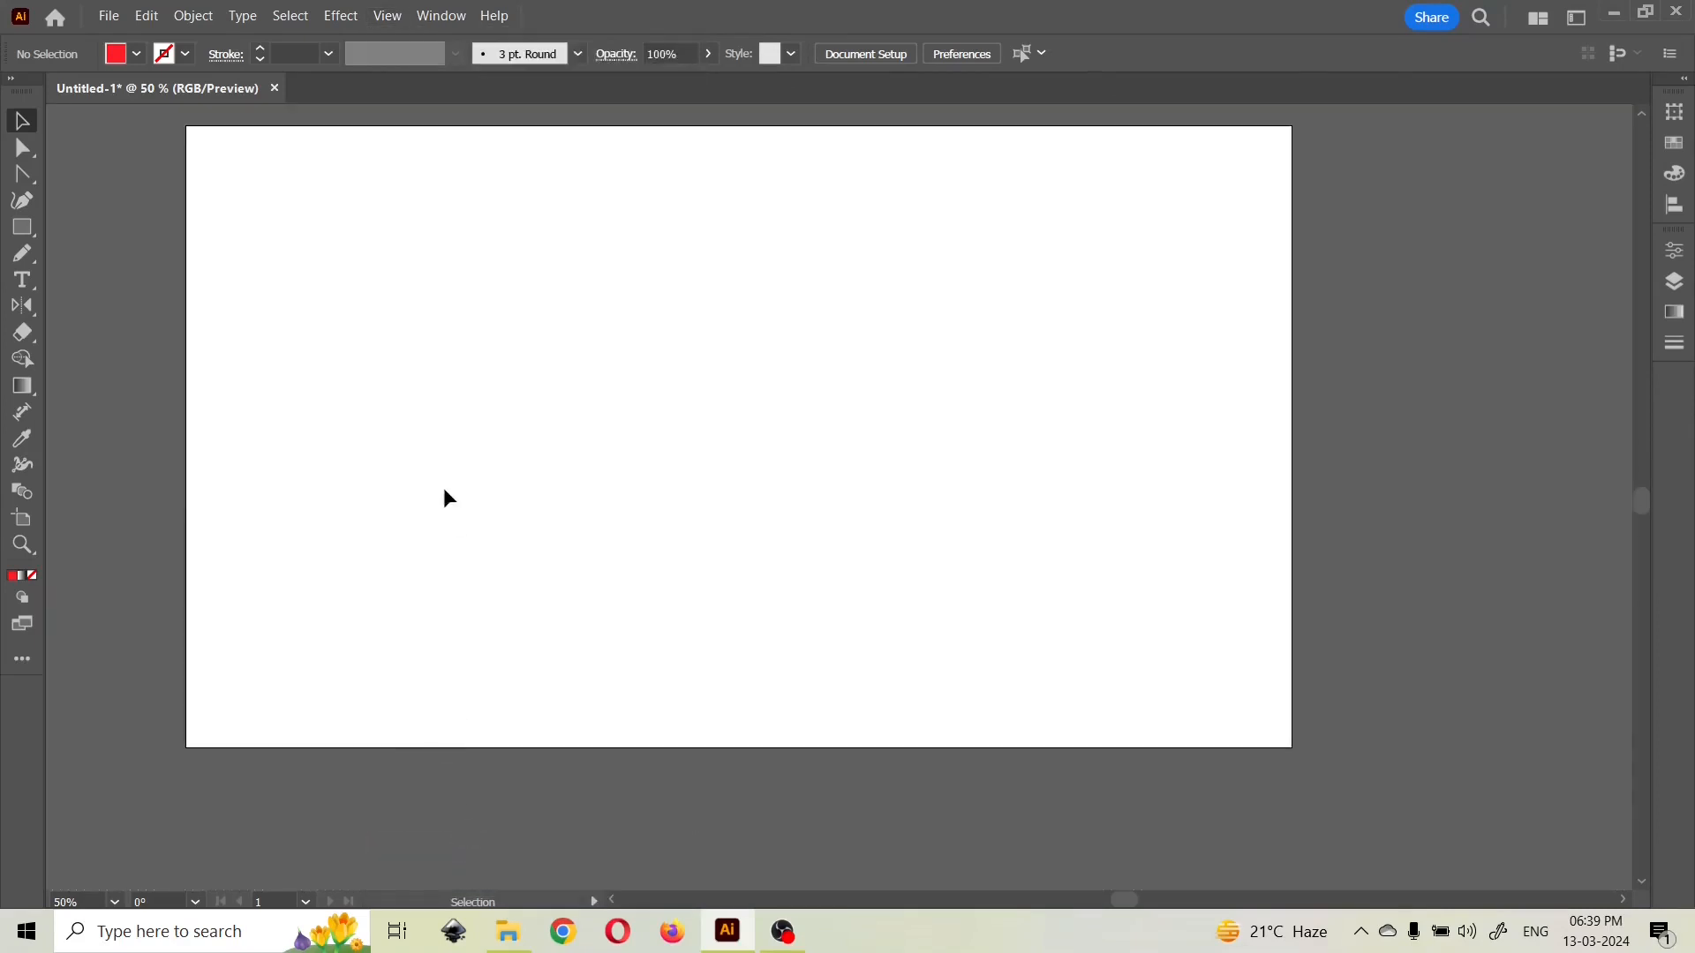
- Draw a red rectangle near the middle of the artboard without grid snapping, and delete it
drag(444, 490, 524, 520)
click(22, 227)
drag(517, 321, 957, 536)
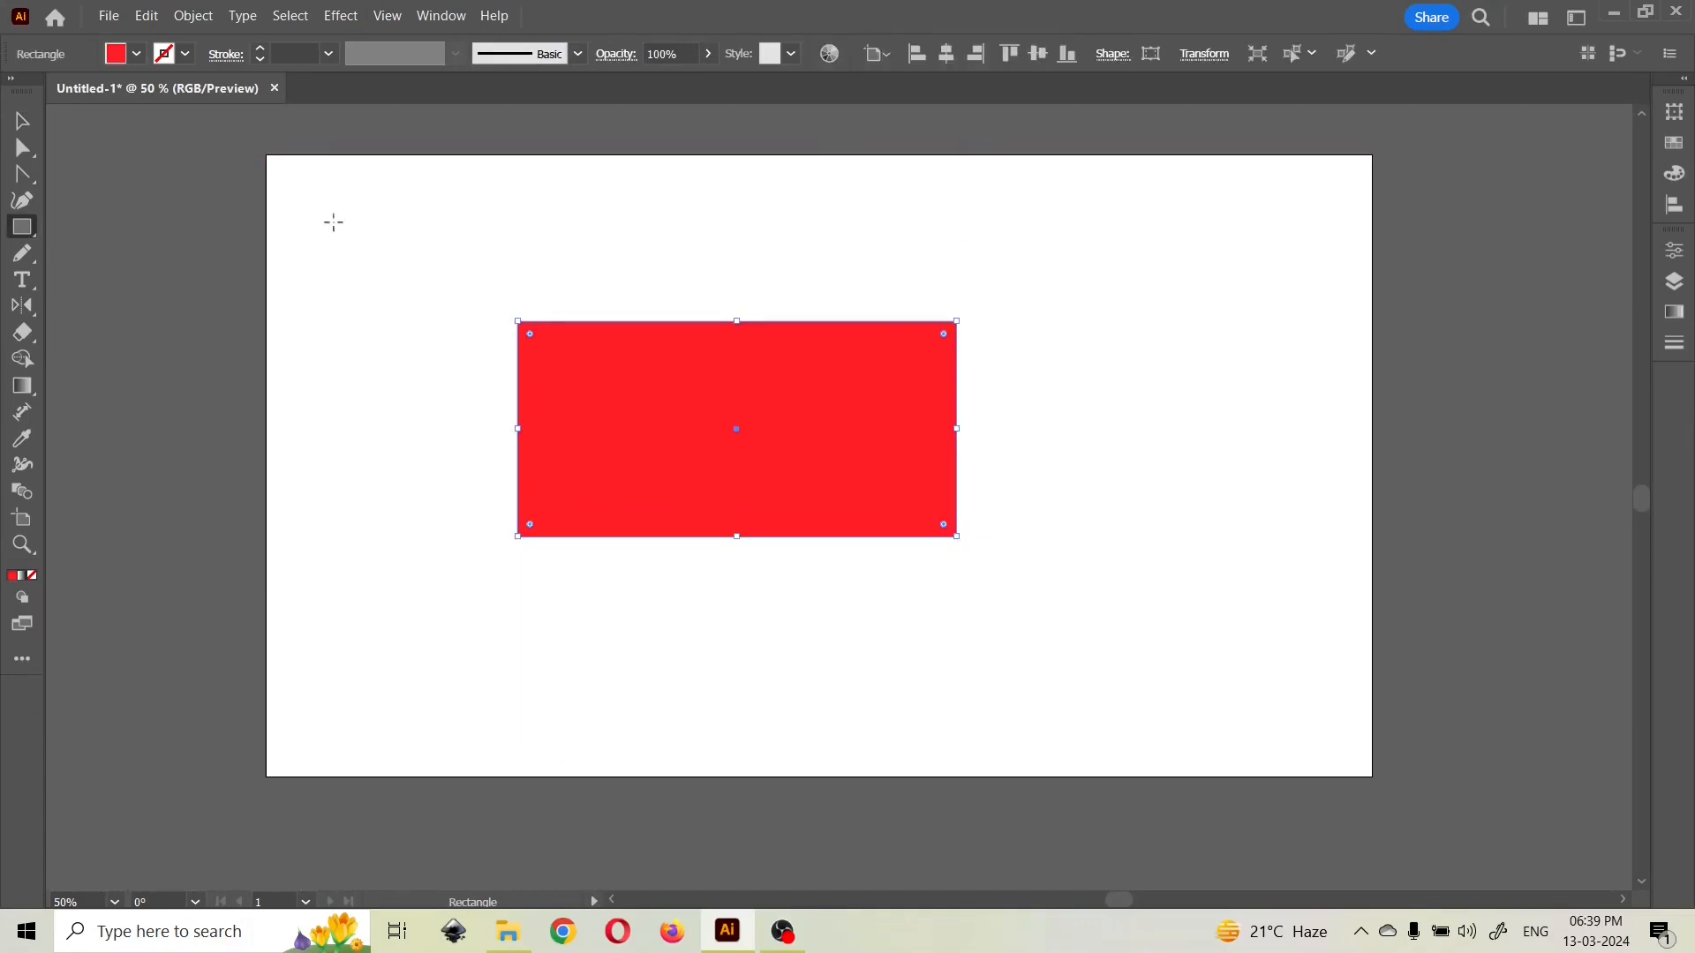
click(24, 124)
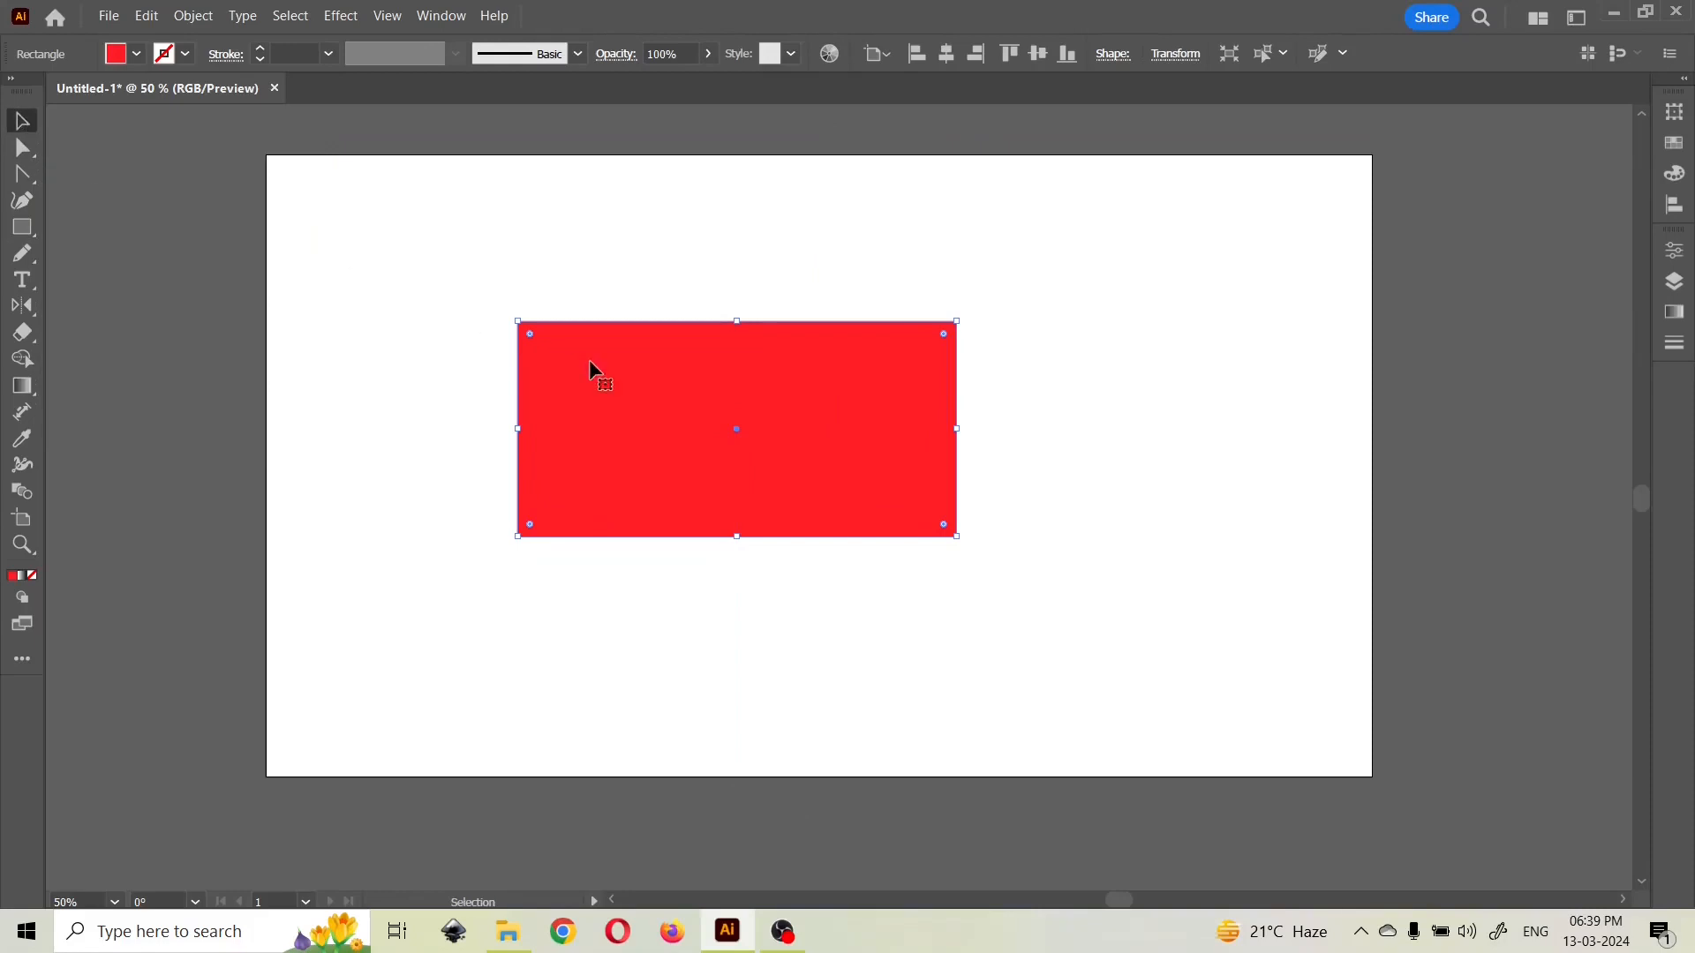
key(Delete)
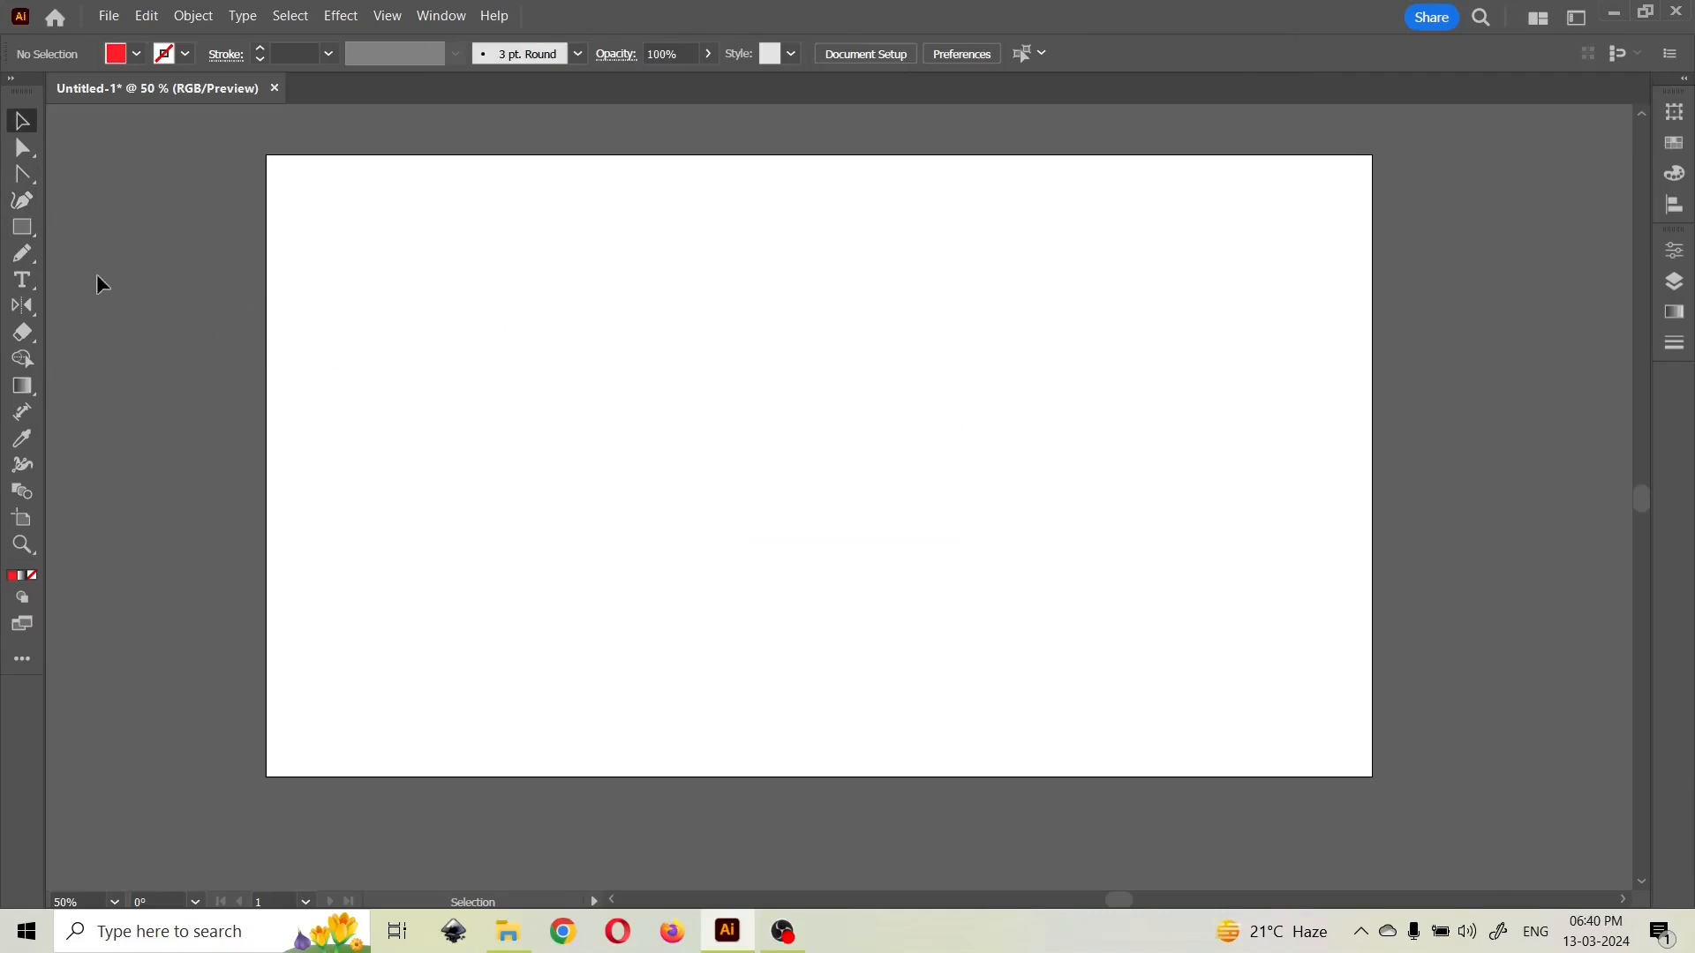
- Draw a closed, curved leaf-like red shape with the Pen tool, from a pointed end to a rounded end and back
click(34, 182)
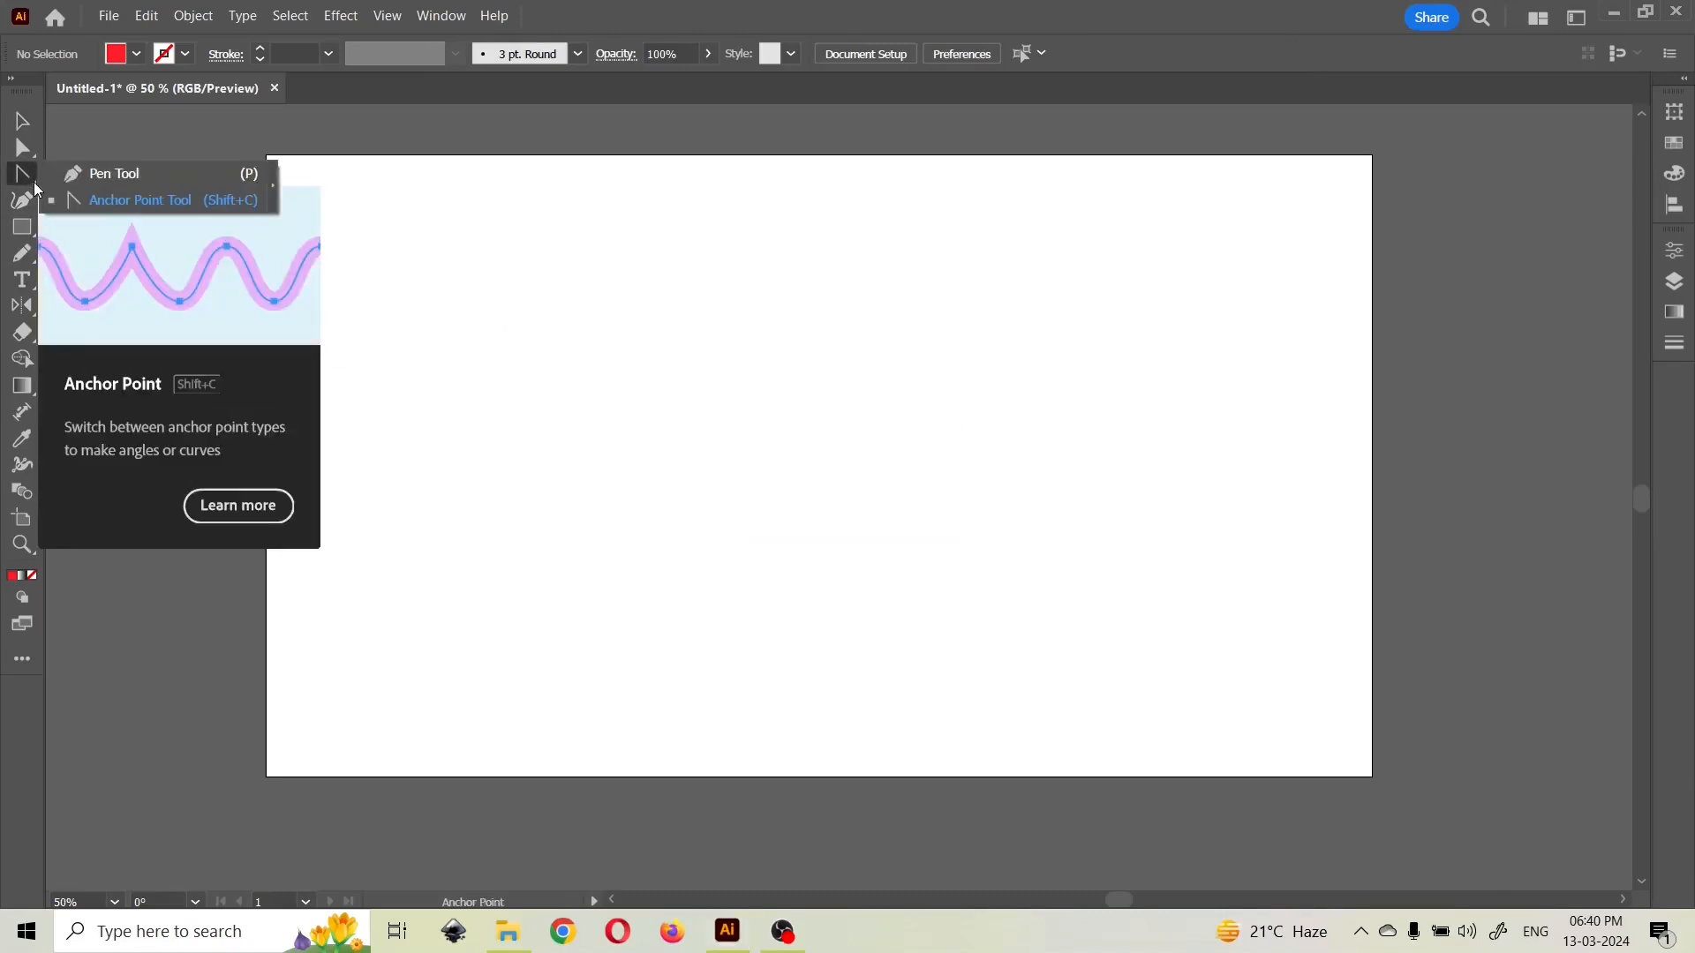
click(101, 180)
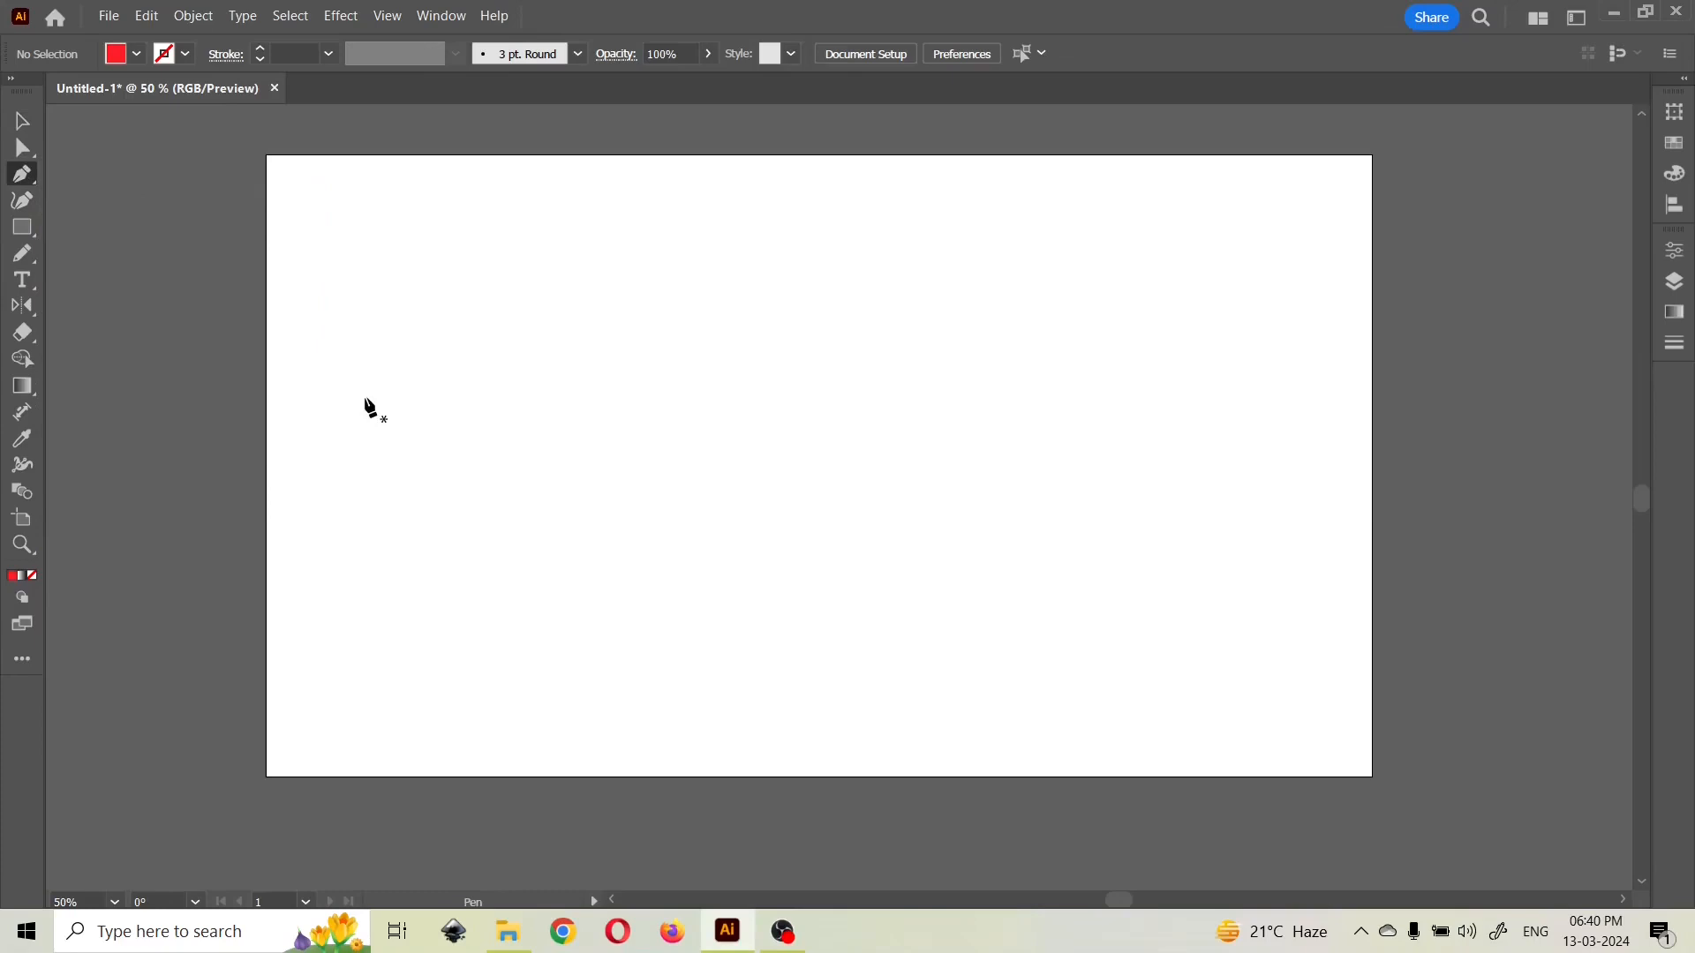
click(37, 183)
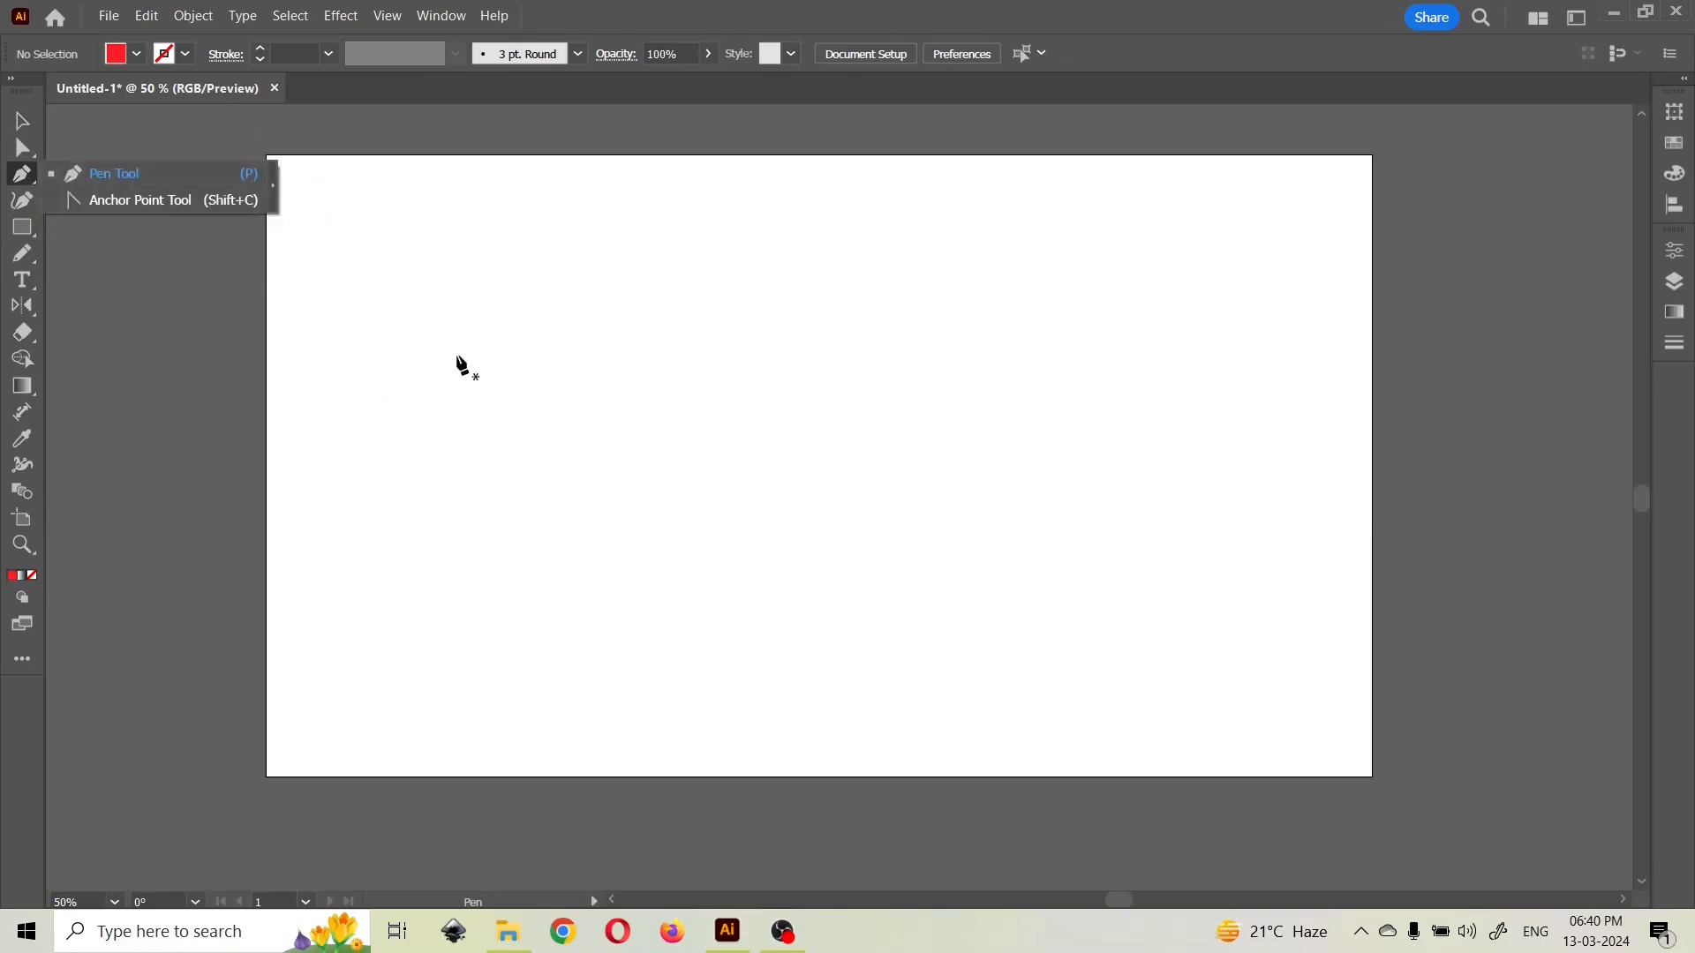
key(v)
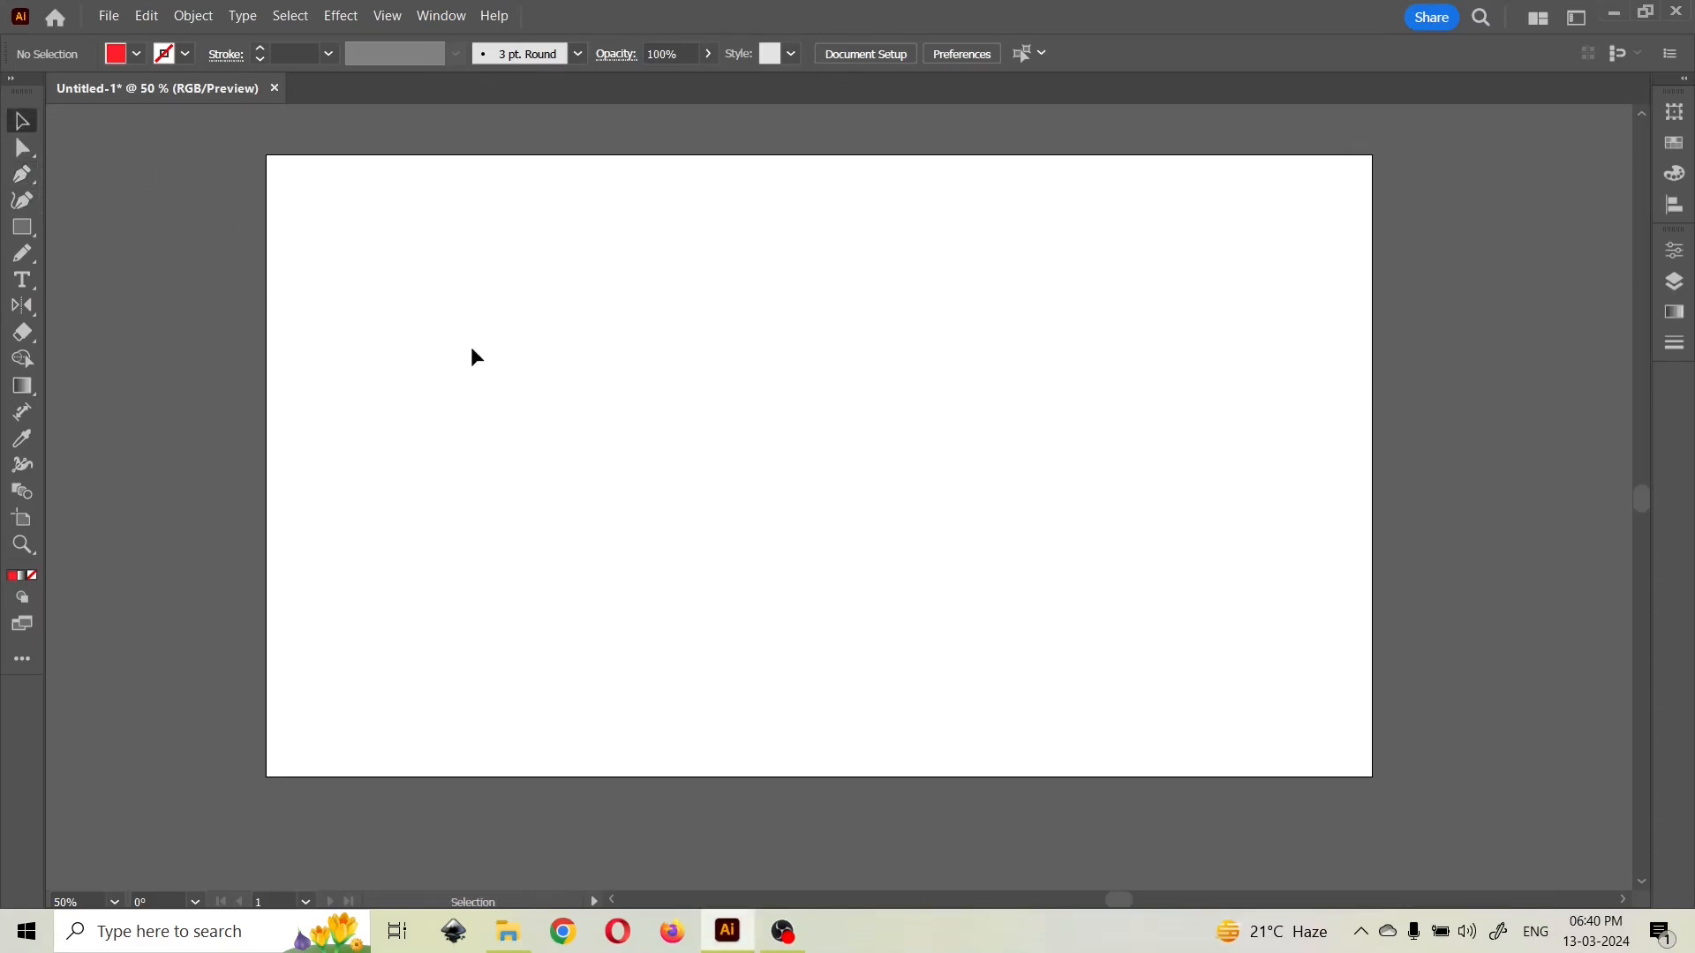
key(p)
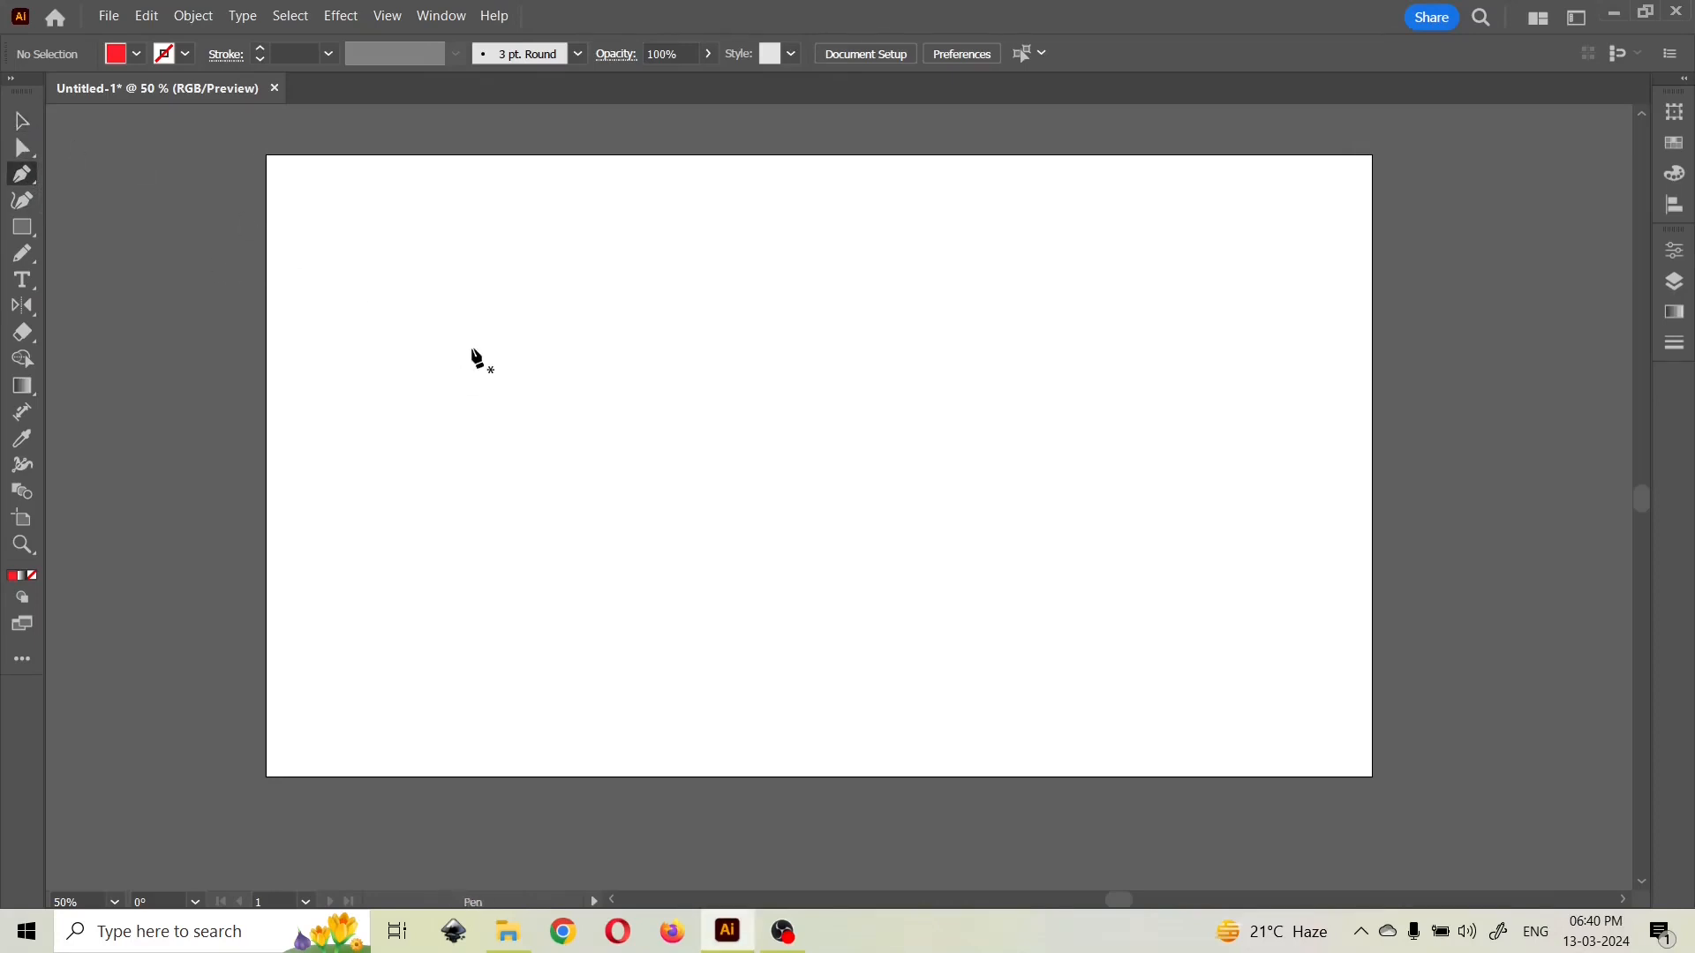
drag(404, 367, 721, 505)
drag(864, 269, 549, 222)
click(403, 367)
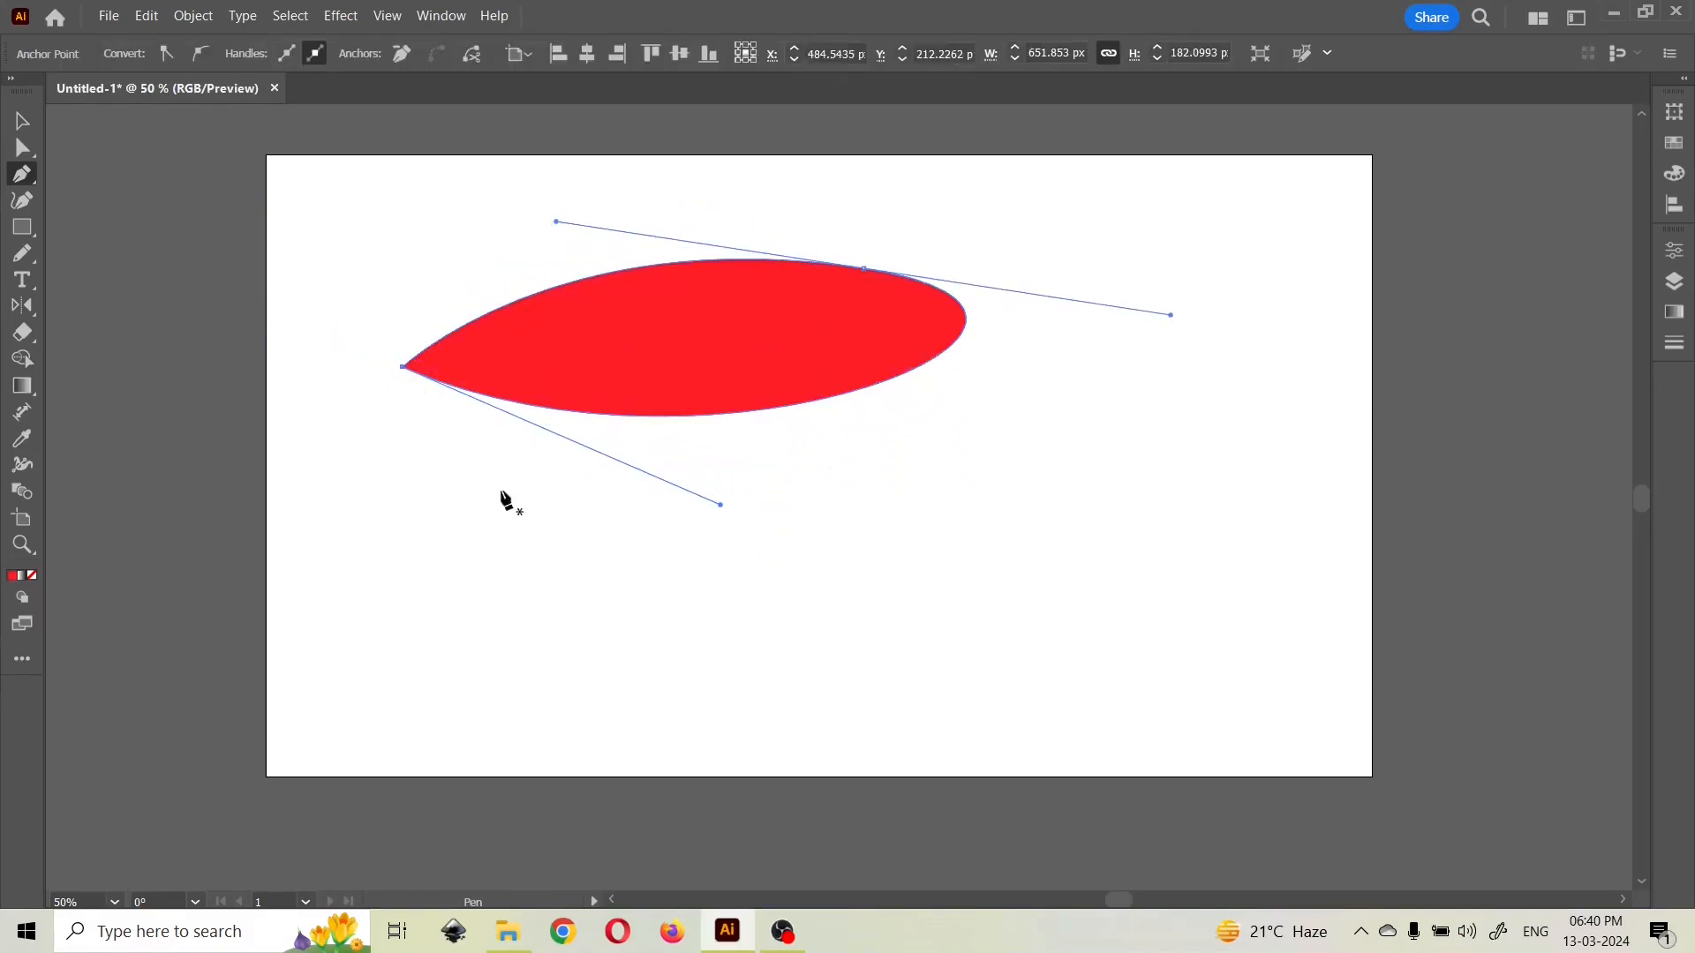
click(22, 123)
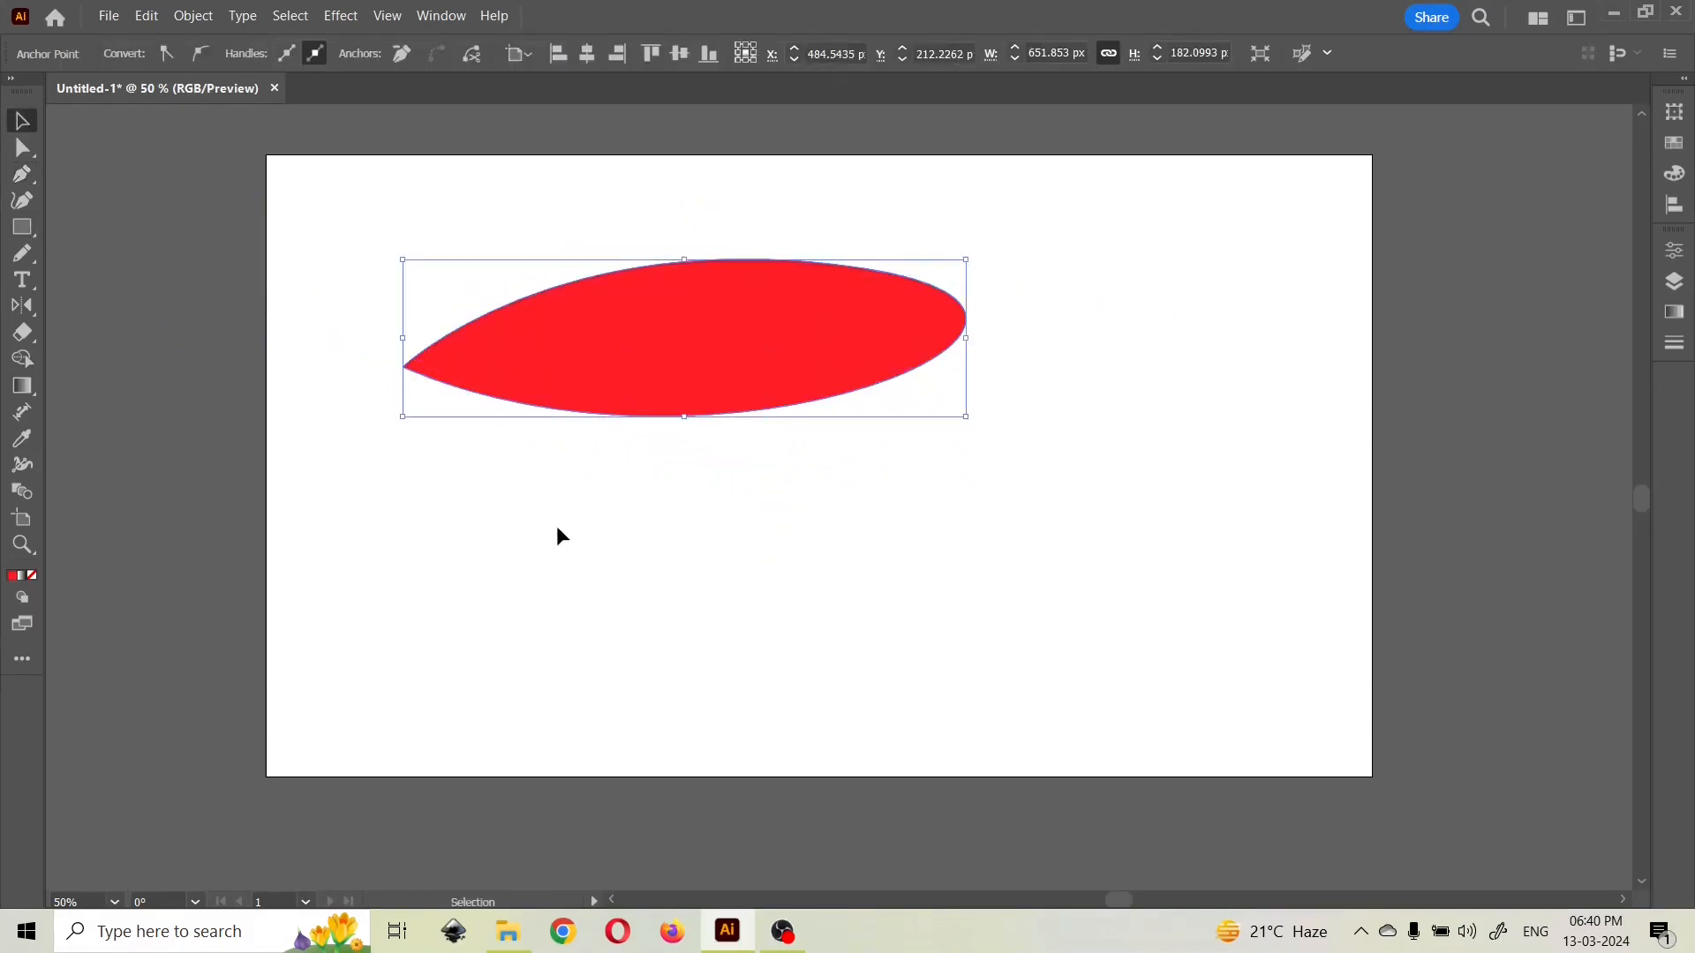
- Undo the whole curved Pen shape, back to an empty artboard
key(ctrl+z)
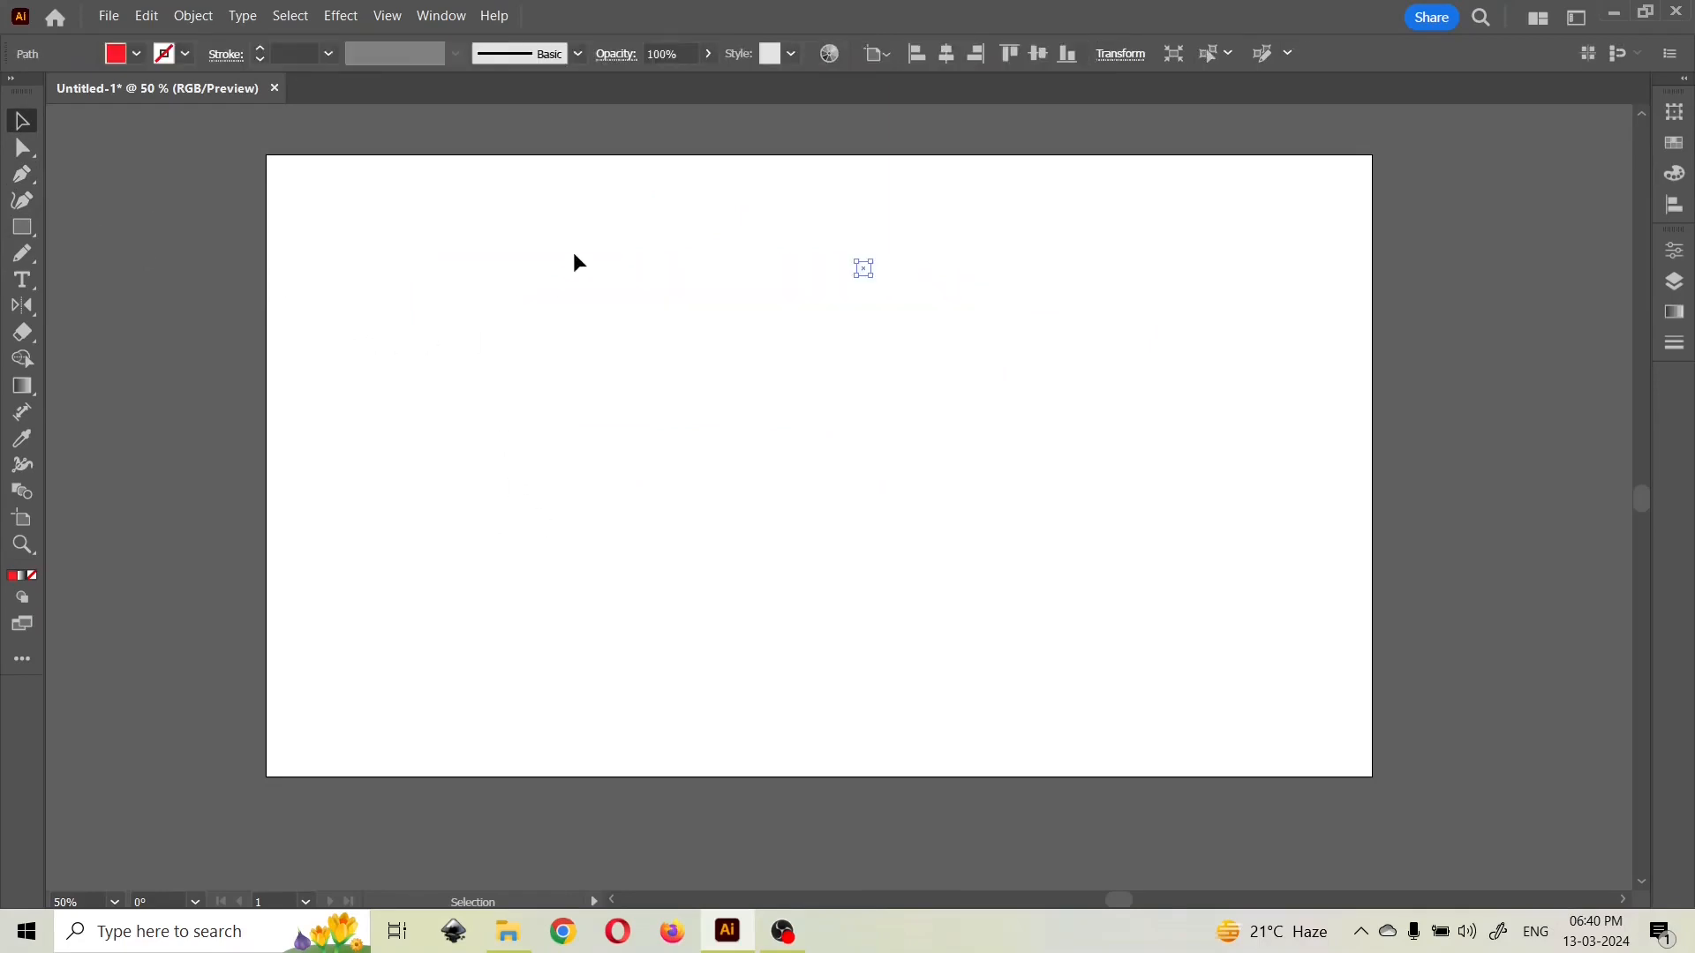
key(ctrl+z)
key(ctrl+z)
key(ctrl+z)
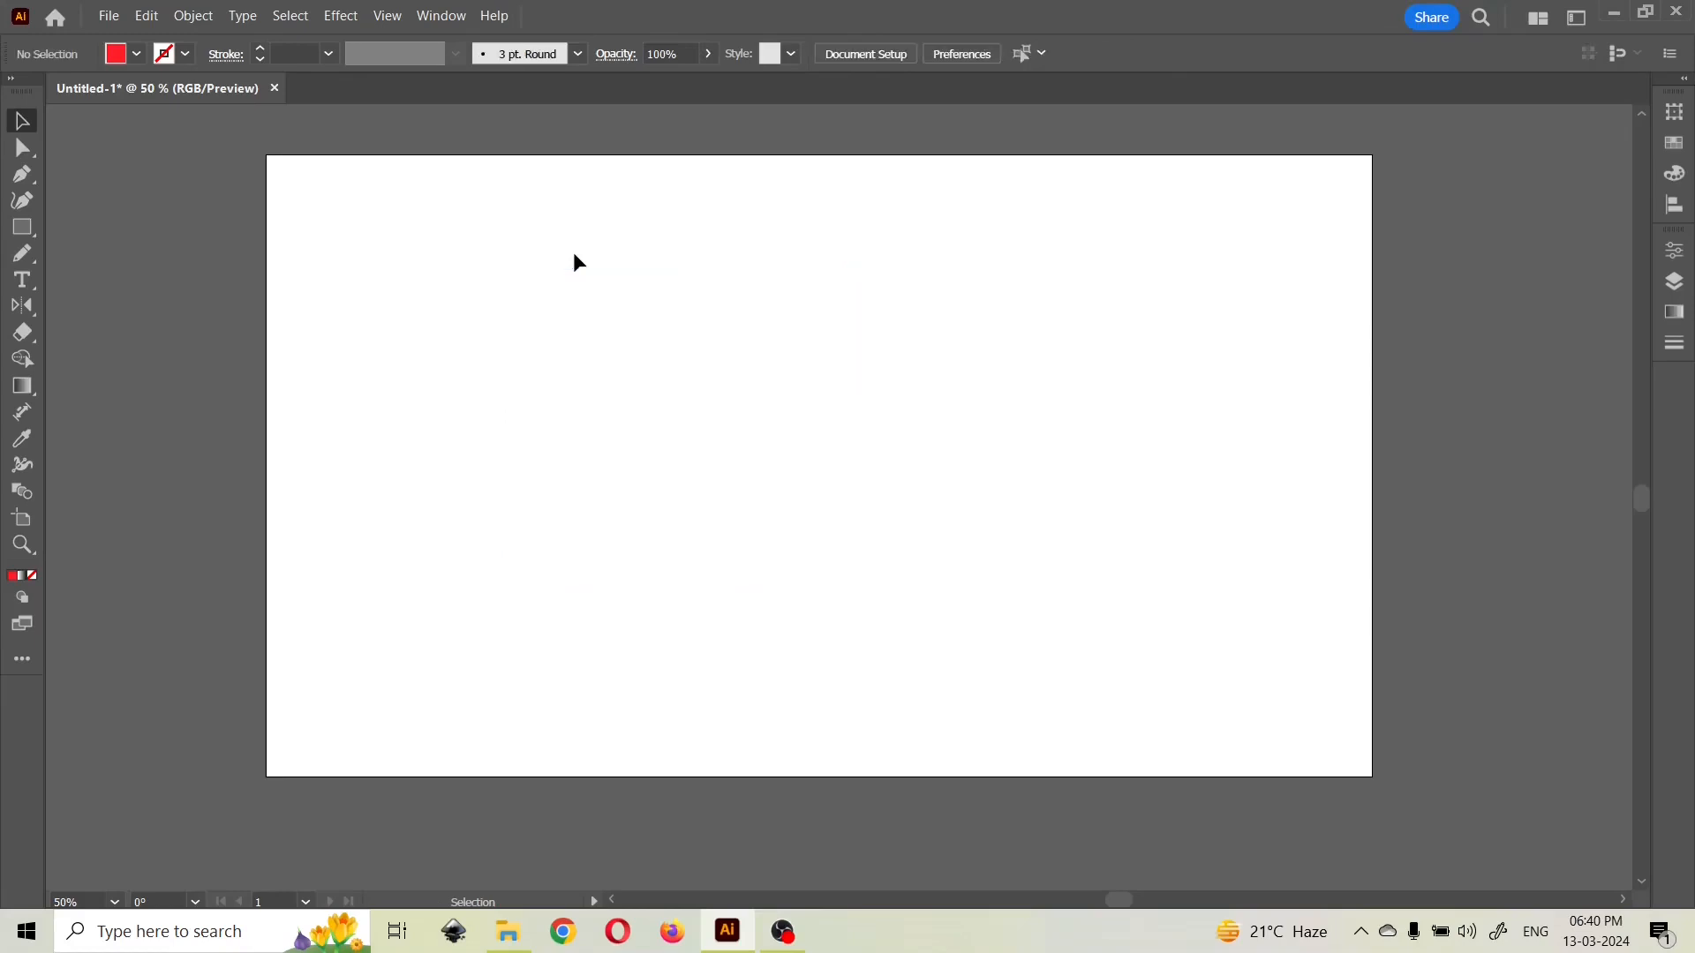
- Draw a straight horizontal path about 521 px long with the Pen tool in the upper half of the artboard
click(29, 179)
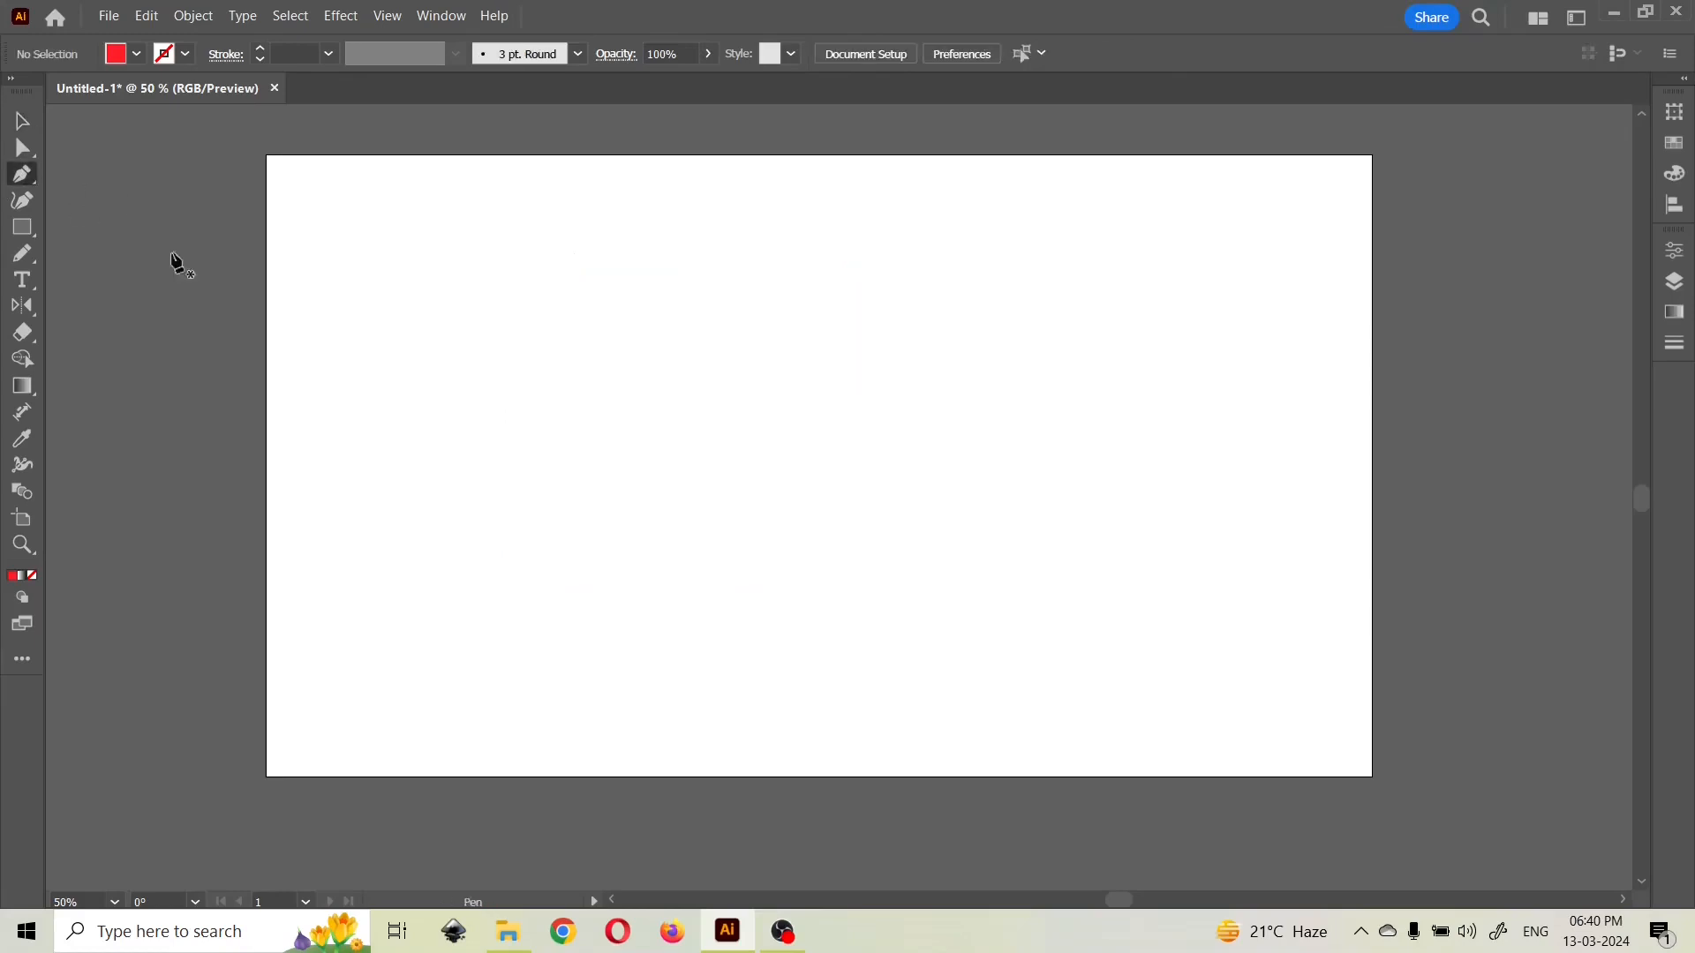
click(394, 387)
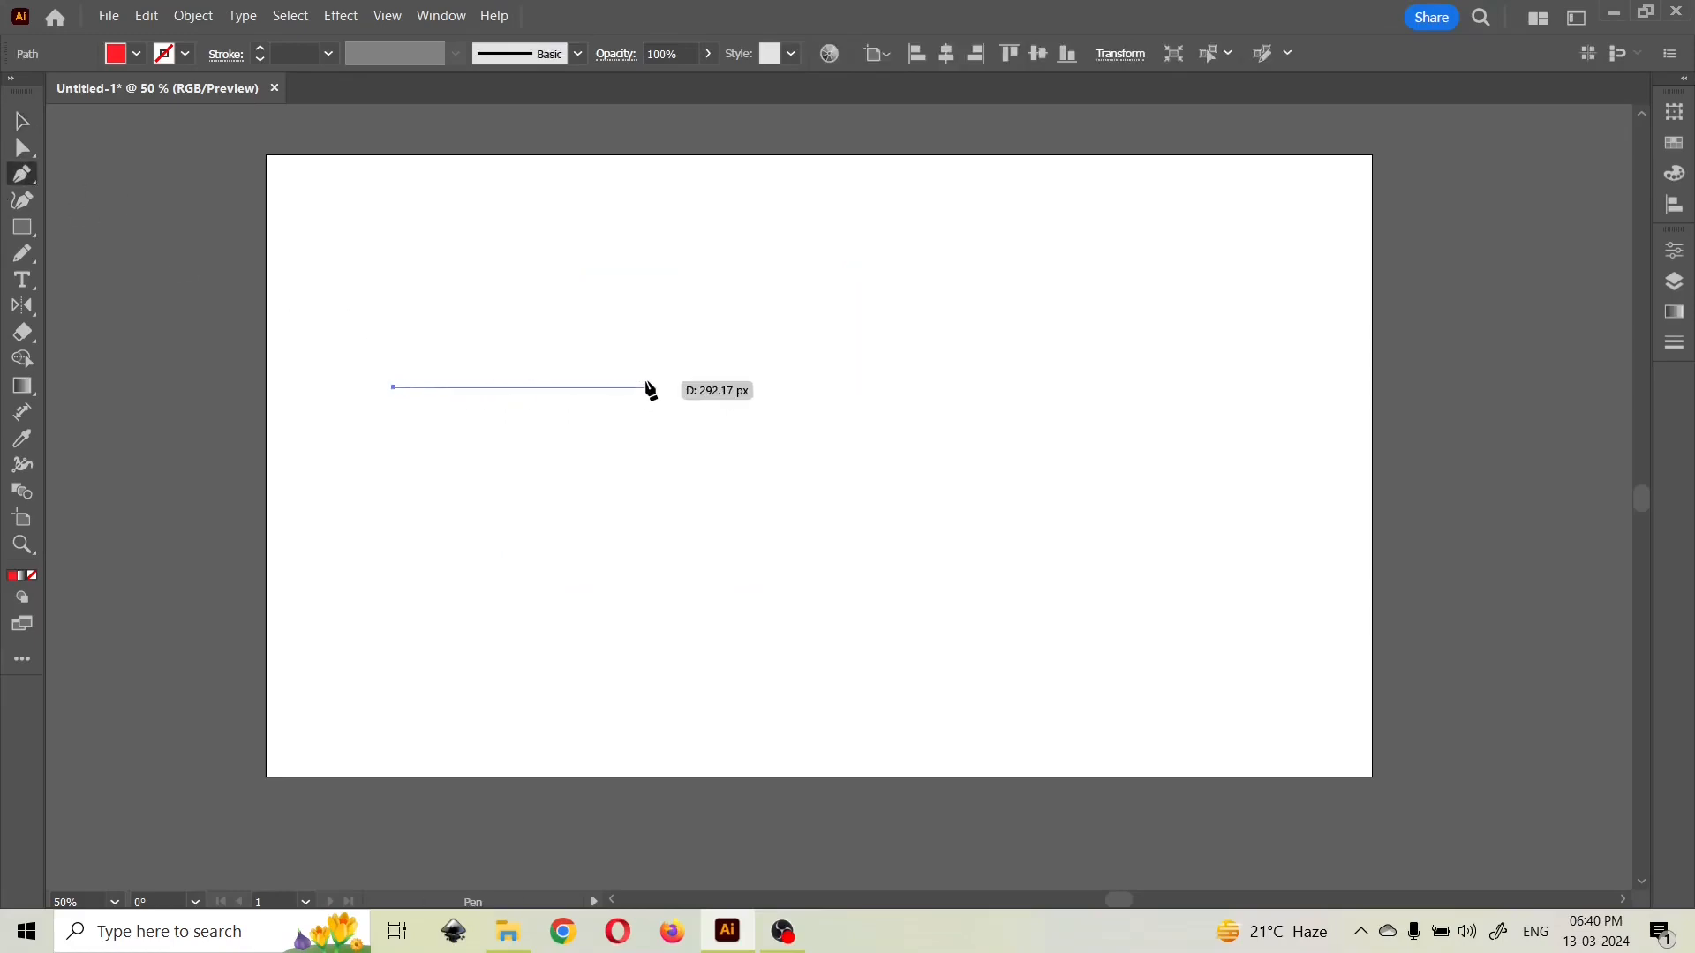
click(844, 386)
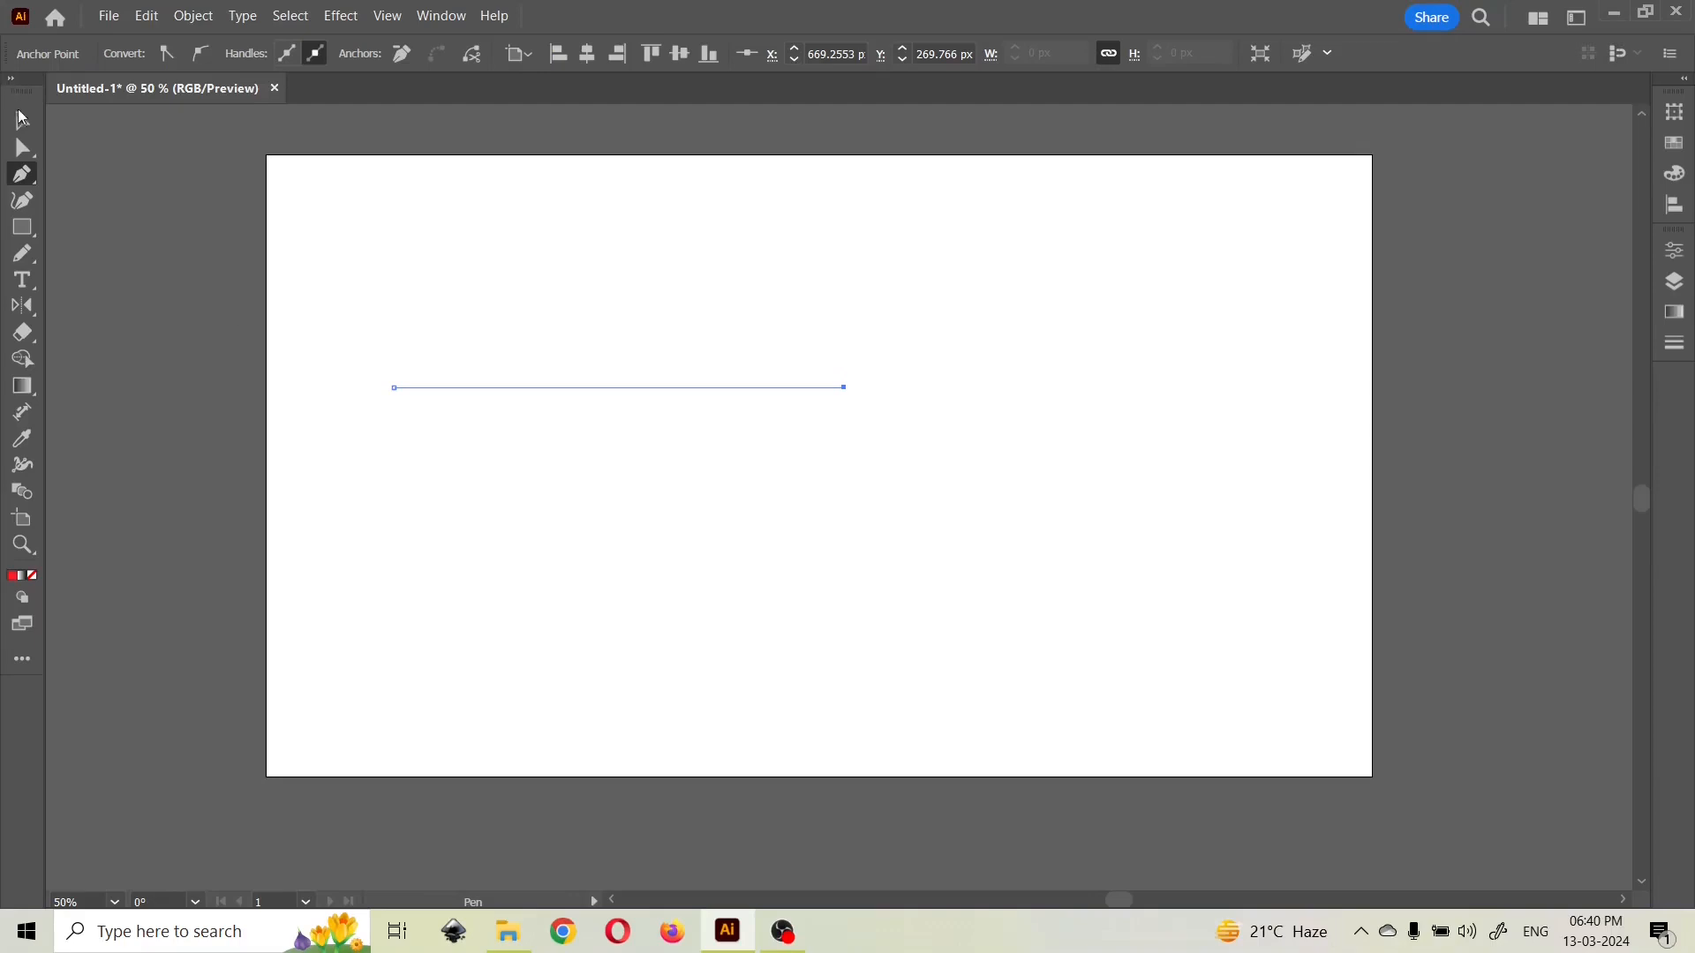
click(22, 123)
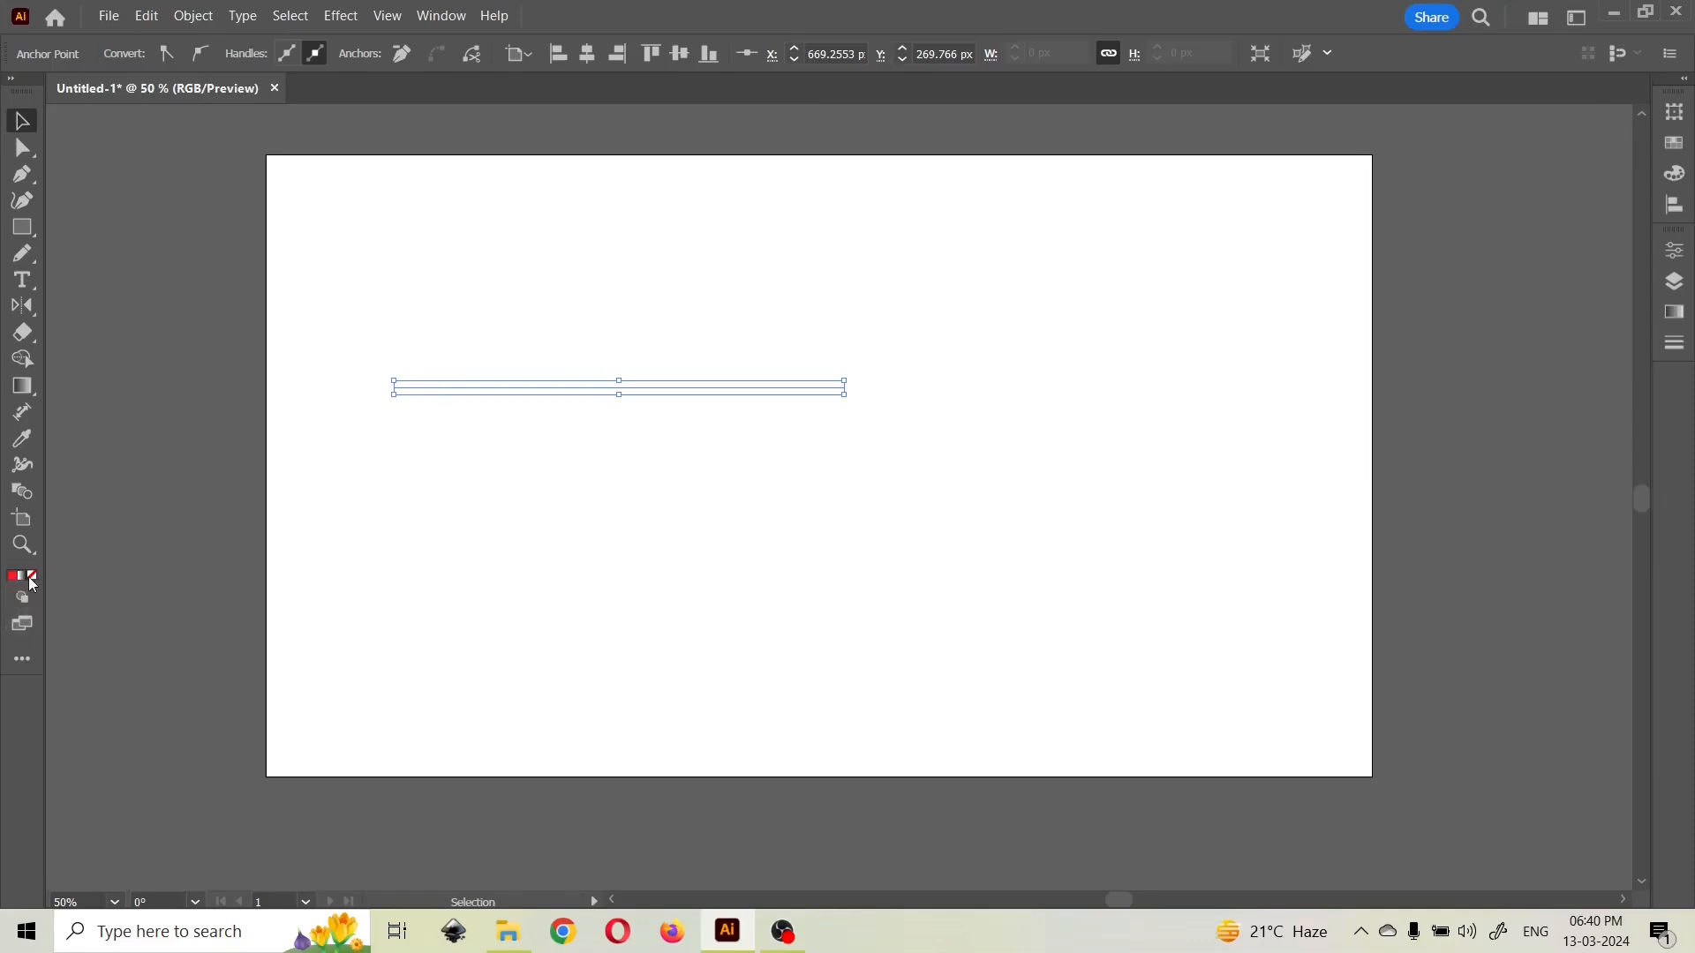
- Add the fill and stroke controls to the toolbar
click(25, 658)
click(155, 877)
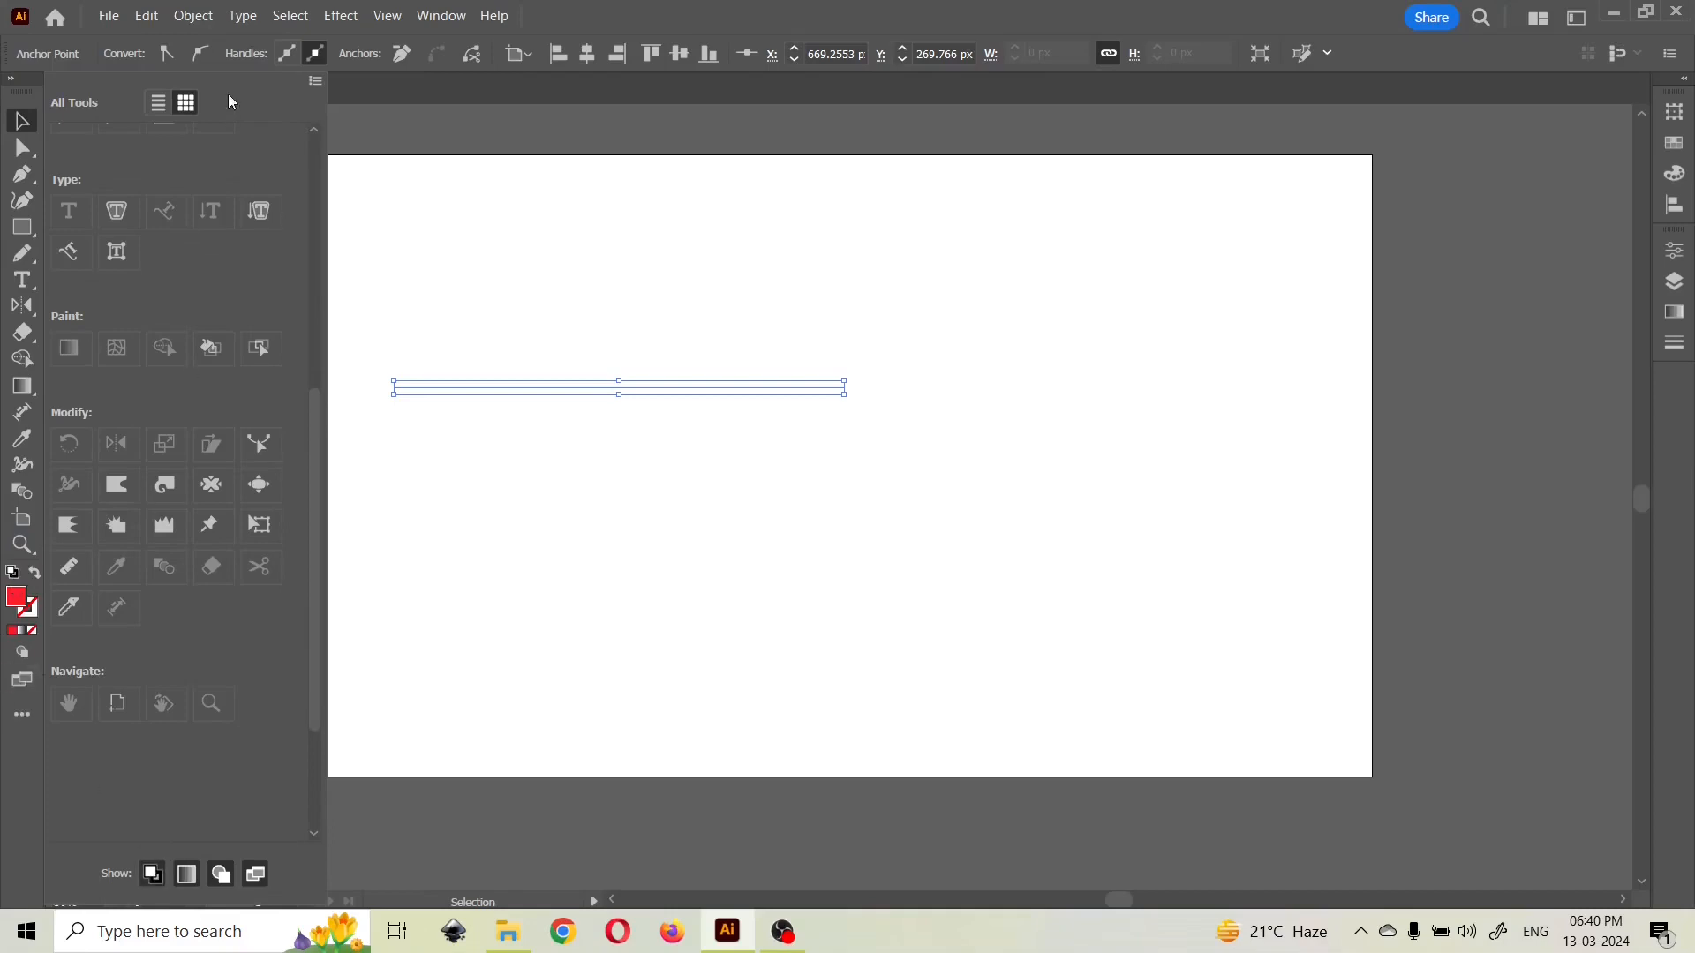
click(27, 85)
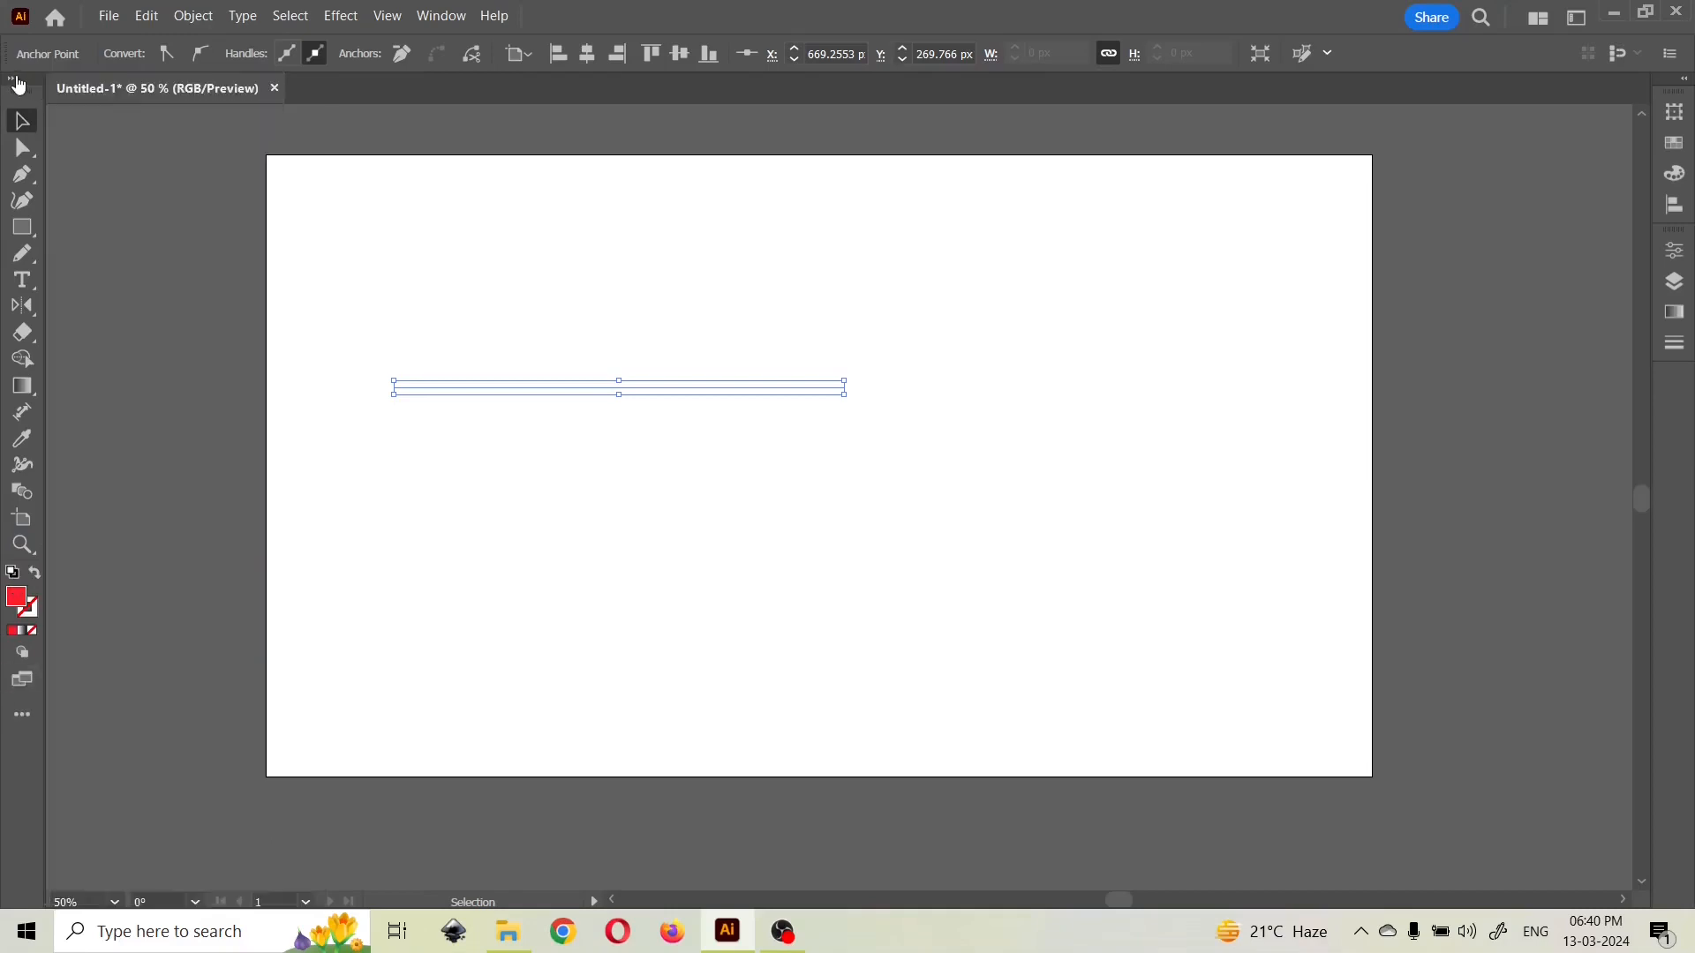
- Give the horizontal path a red ff1d25 stroke and remove its fill
drag(484, 433, 545, 453)
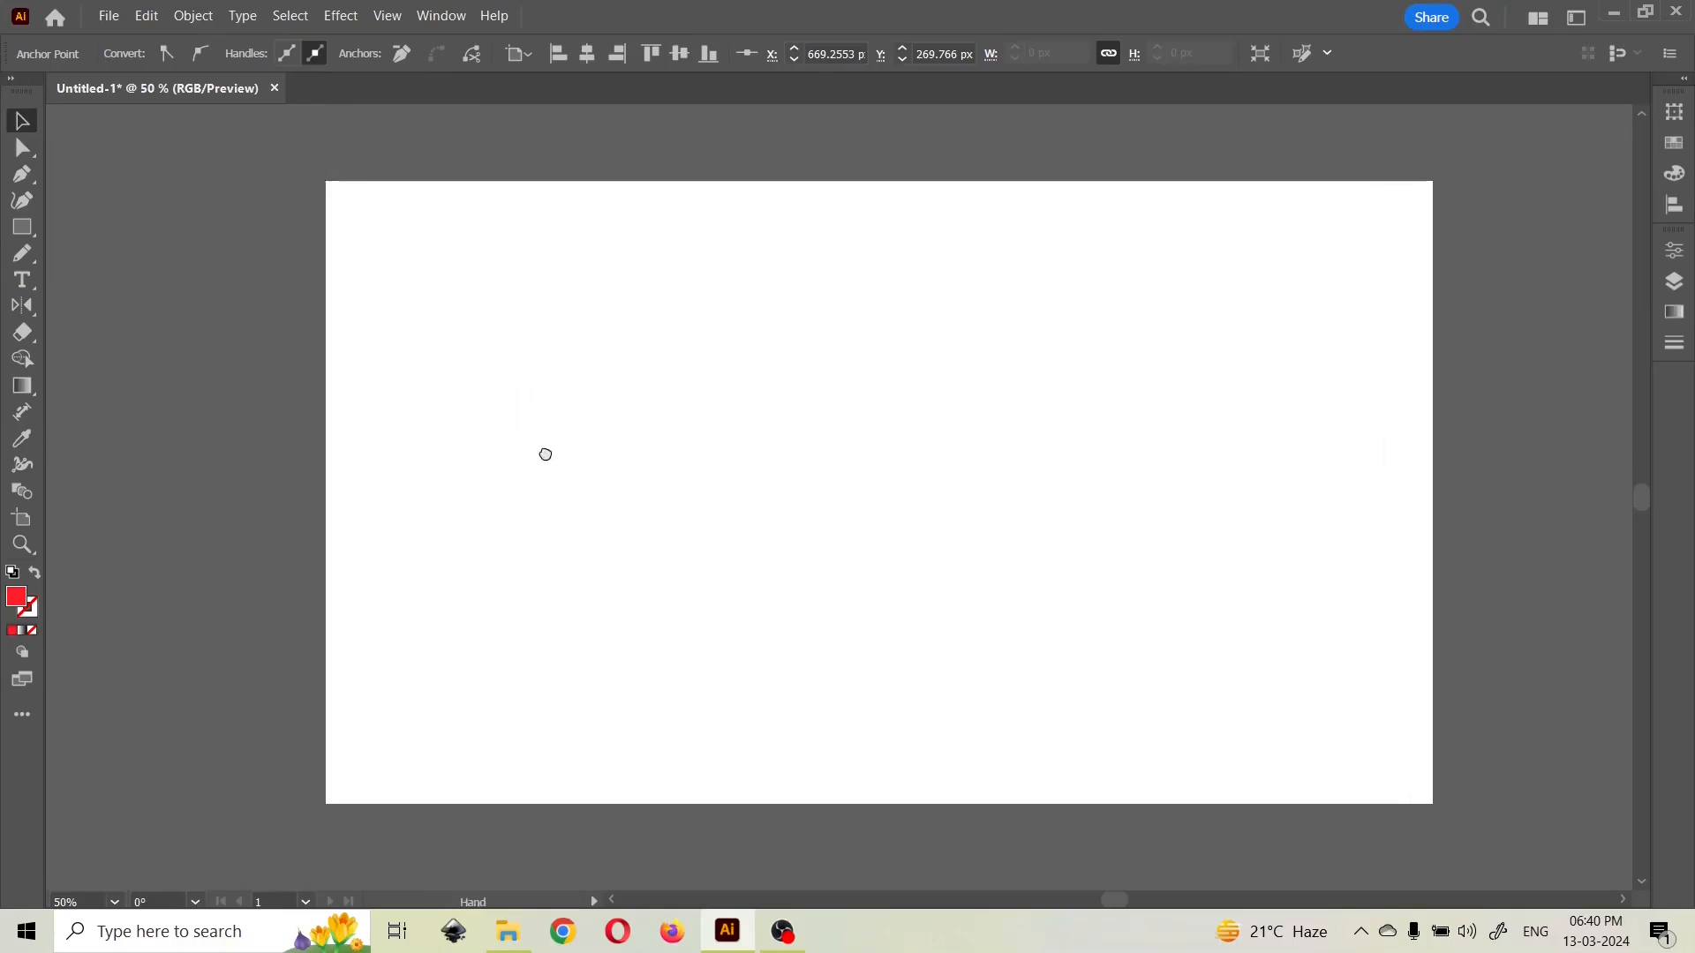
click(33, 618)
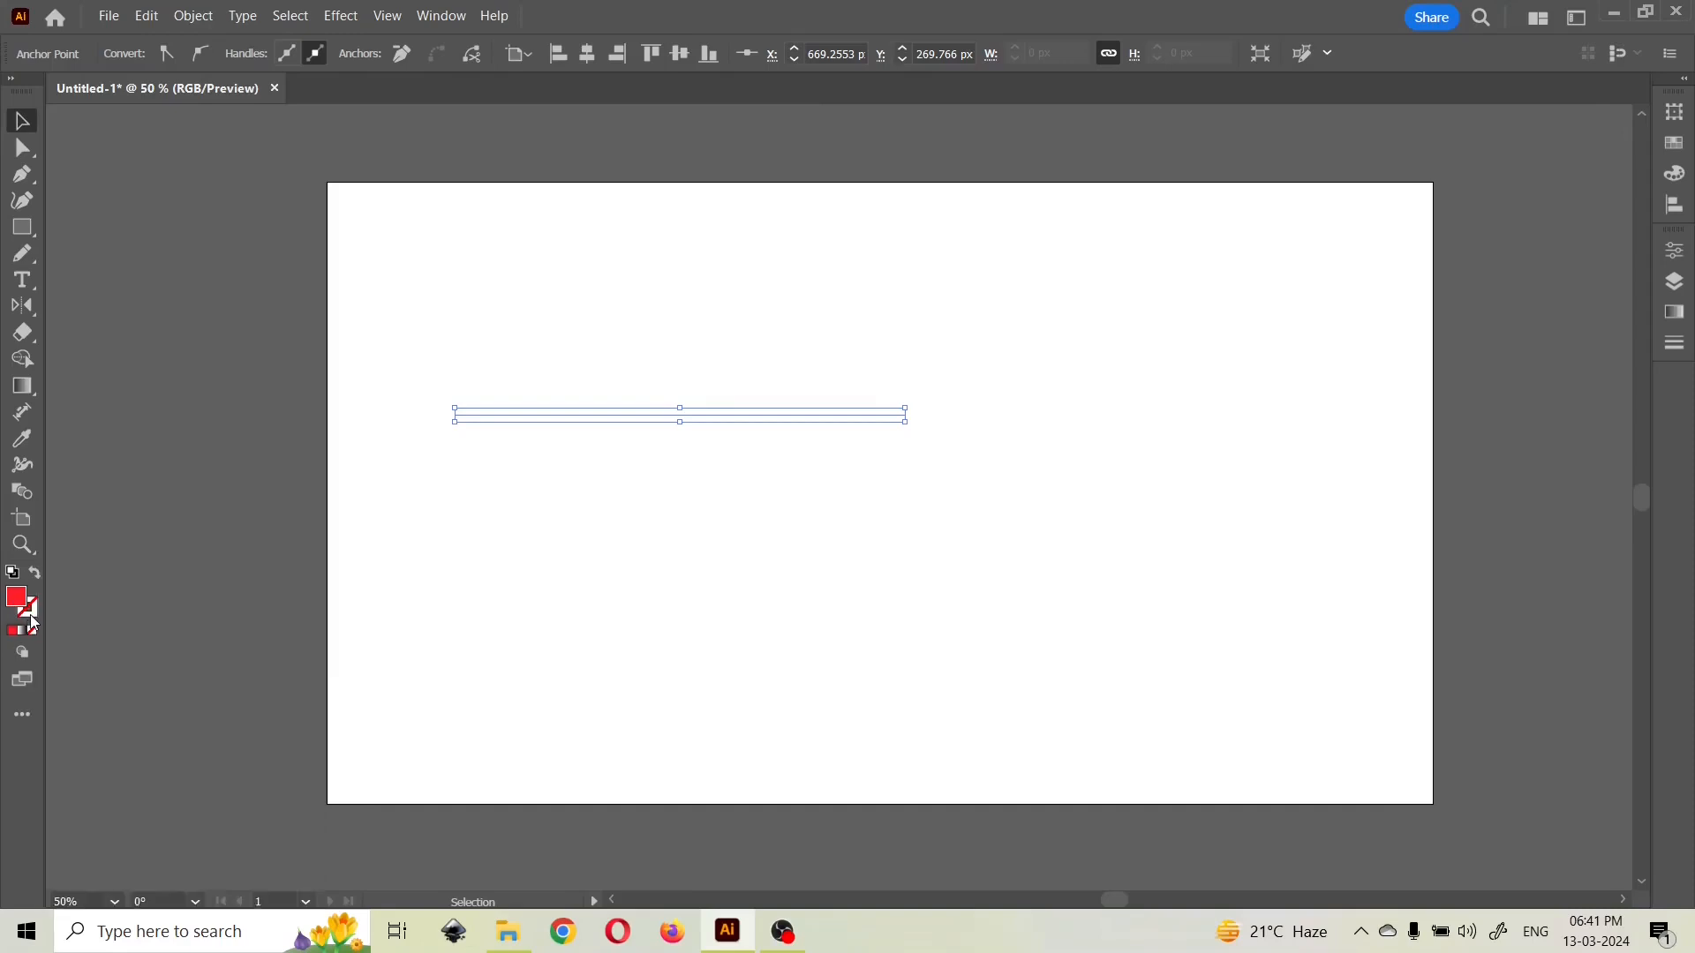
click(13, 633)
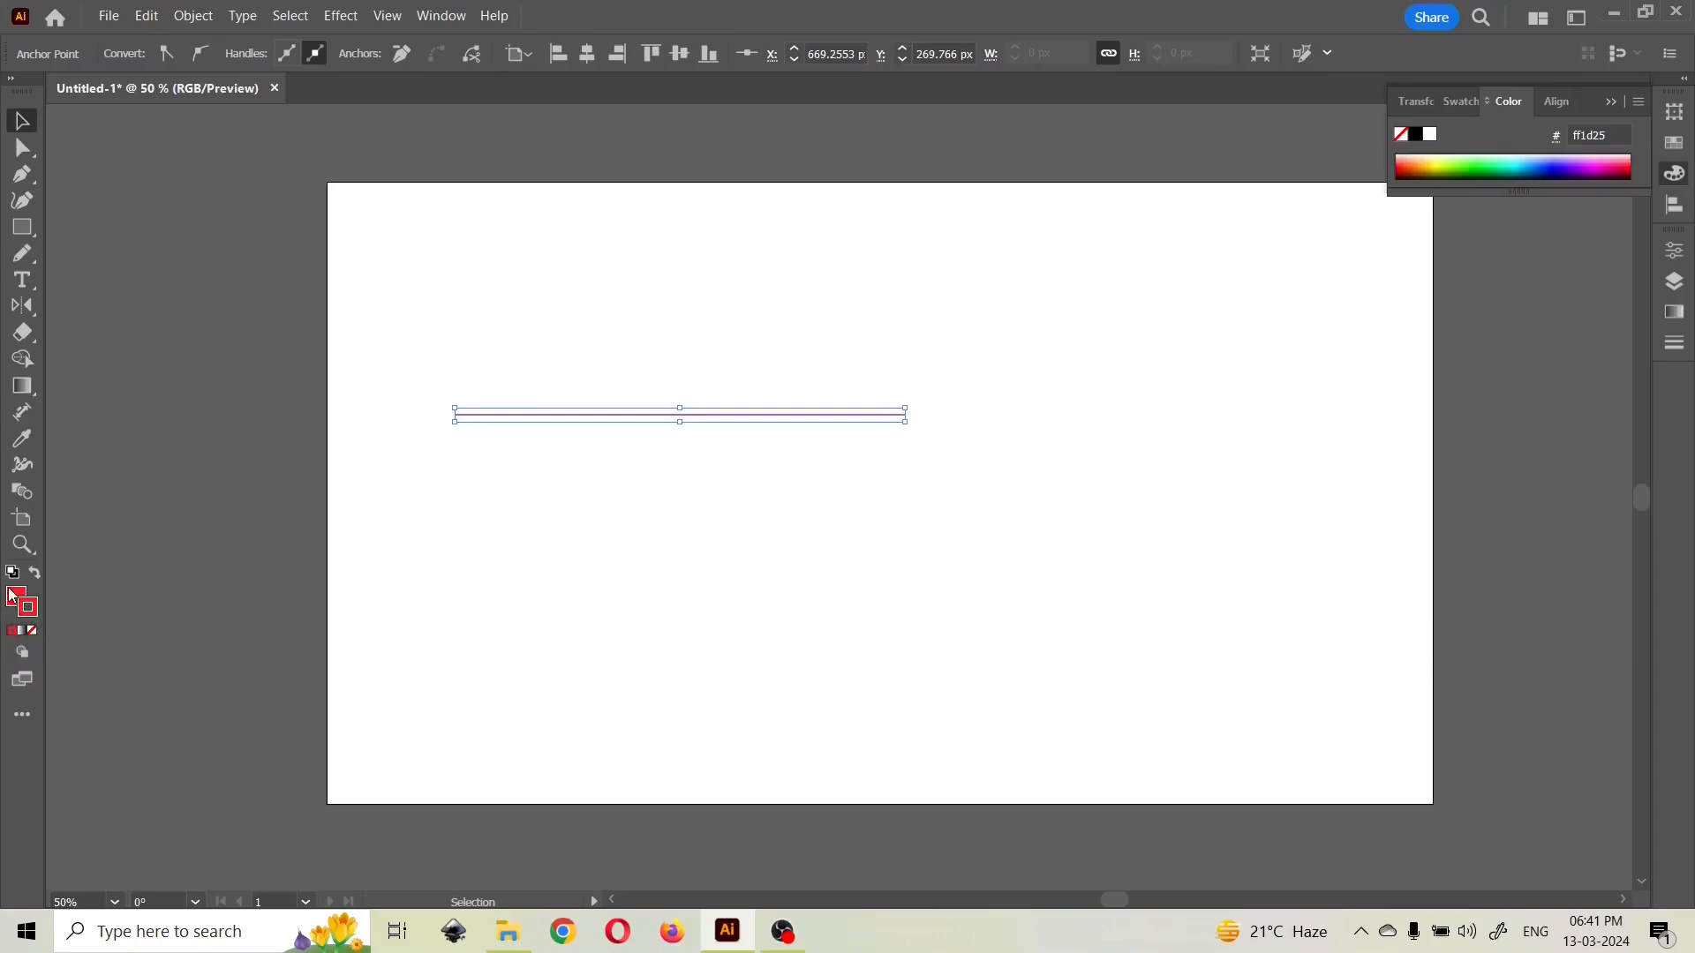
click(18, 601)
click(32, 632)
- Expand the collapsed panels and set the line's stroke weight to 6 pt
scroll(894, 424, up, 1)
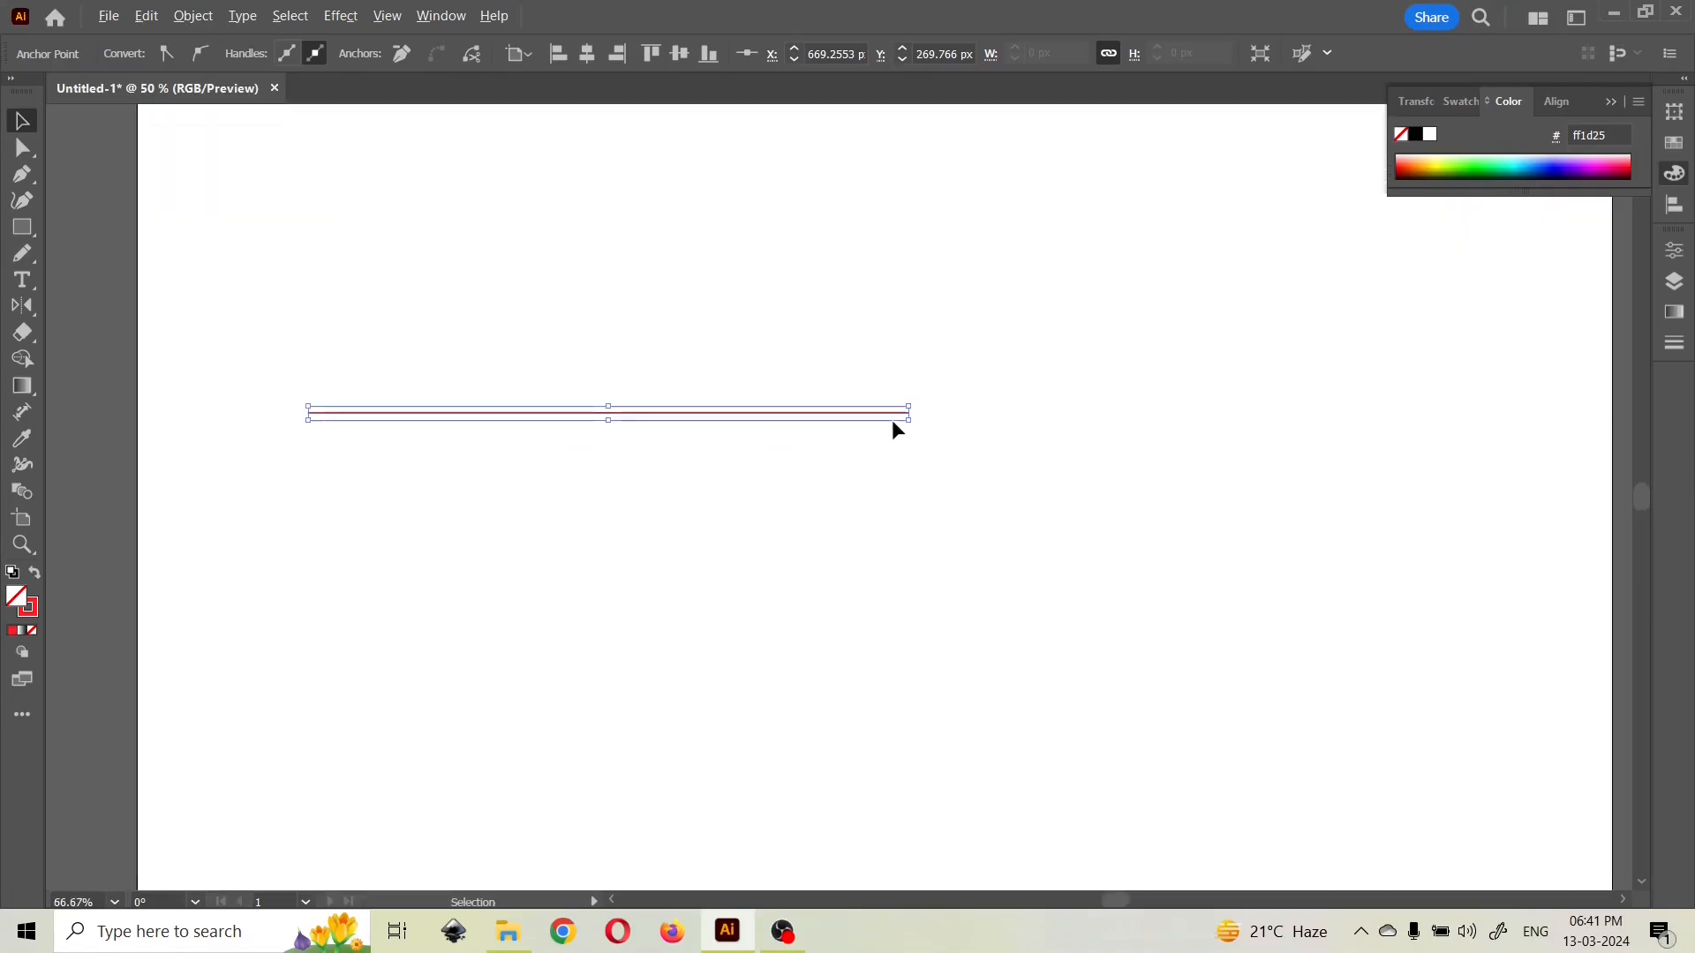
click(1422, 101)
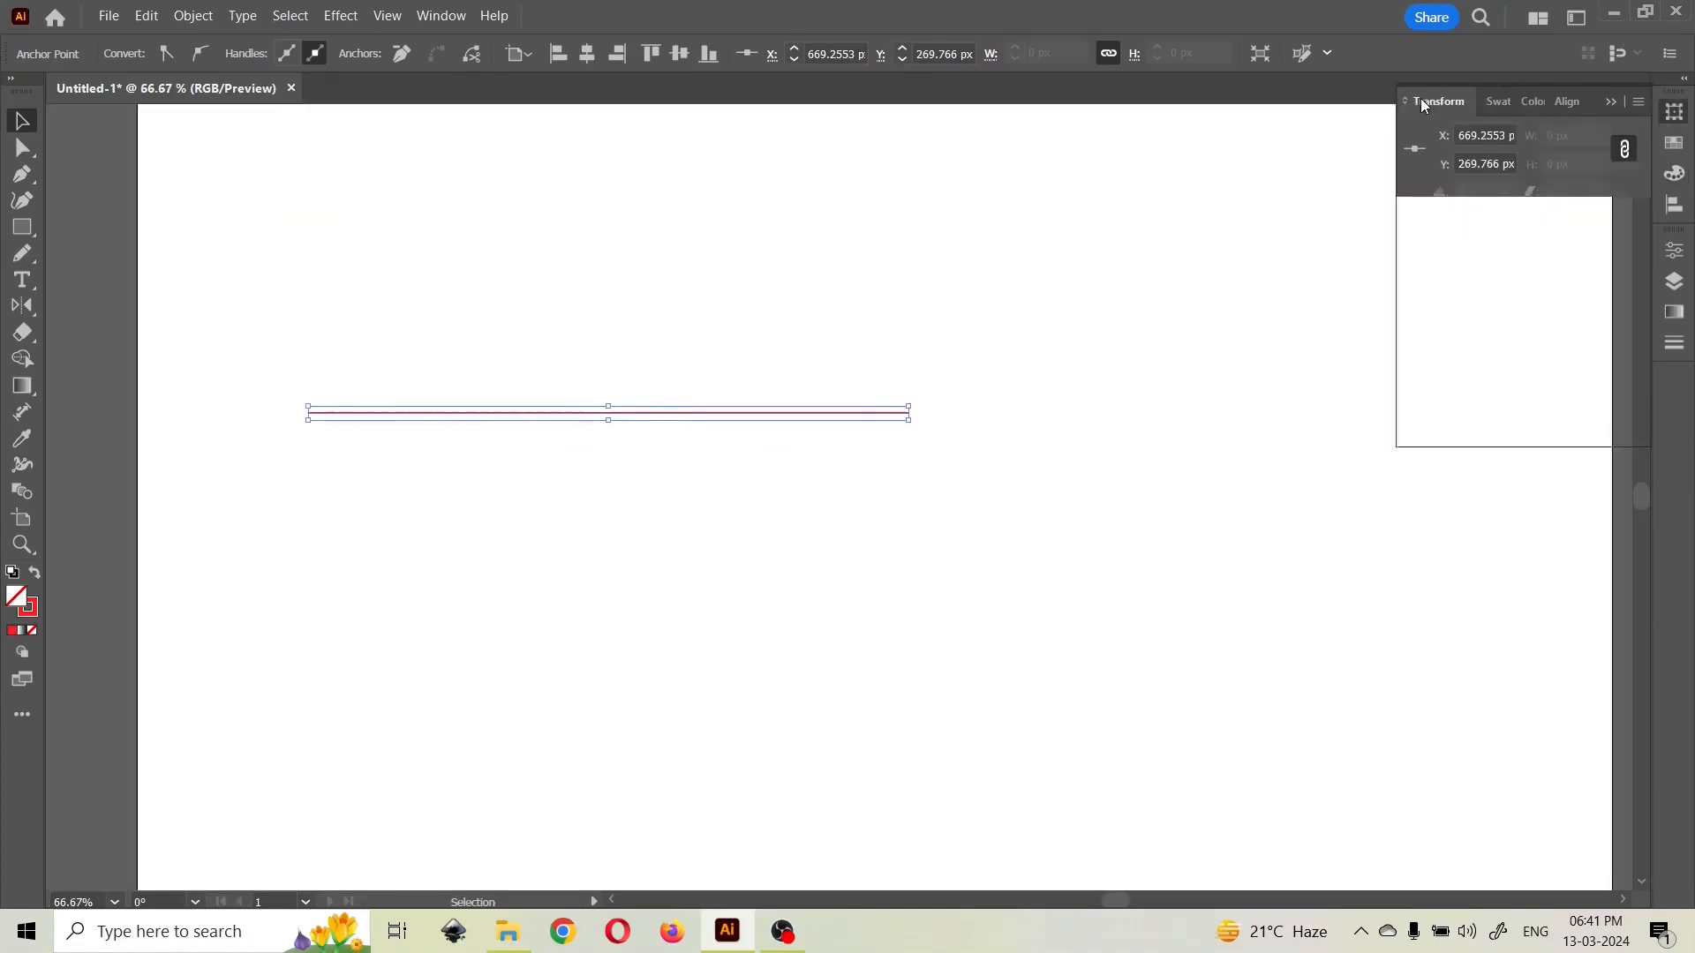
click(1684, 79)
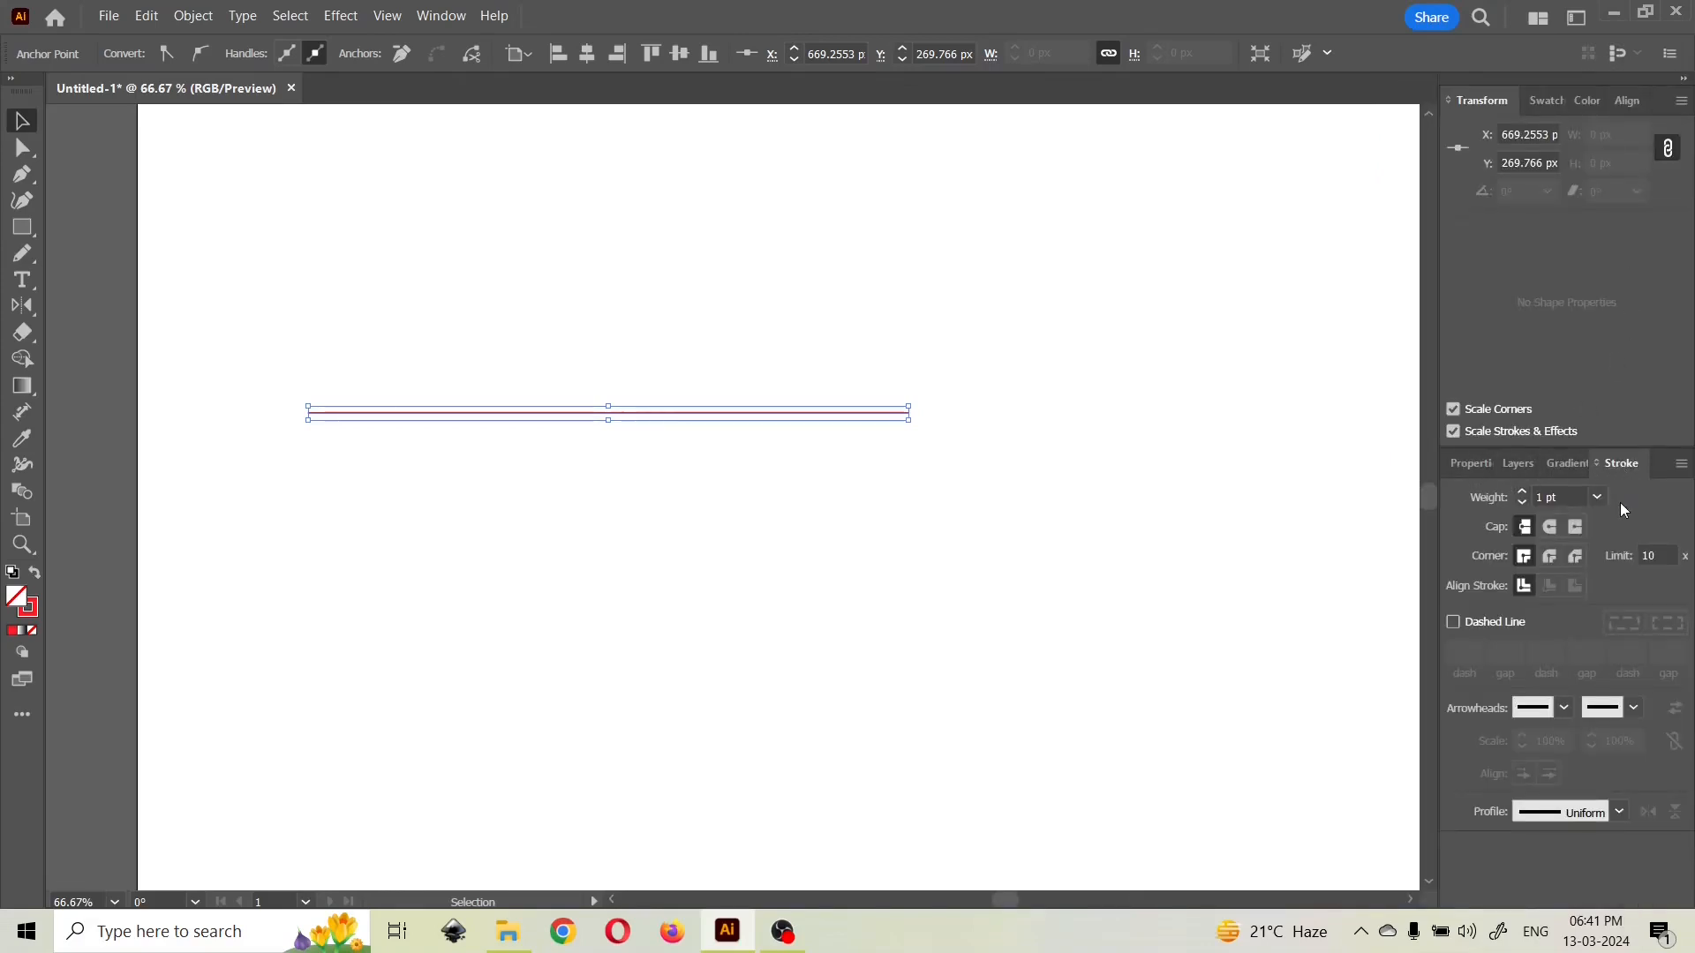
click(1597, 498)
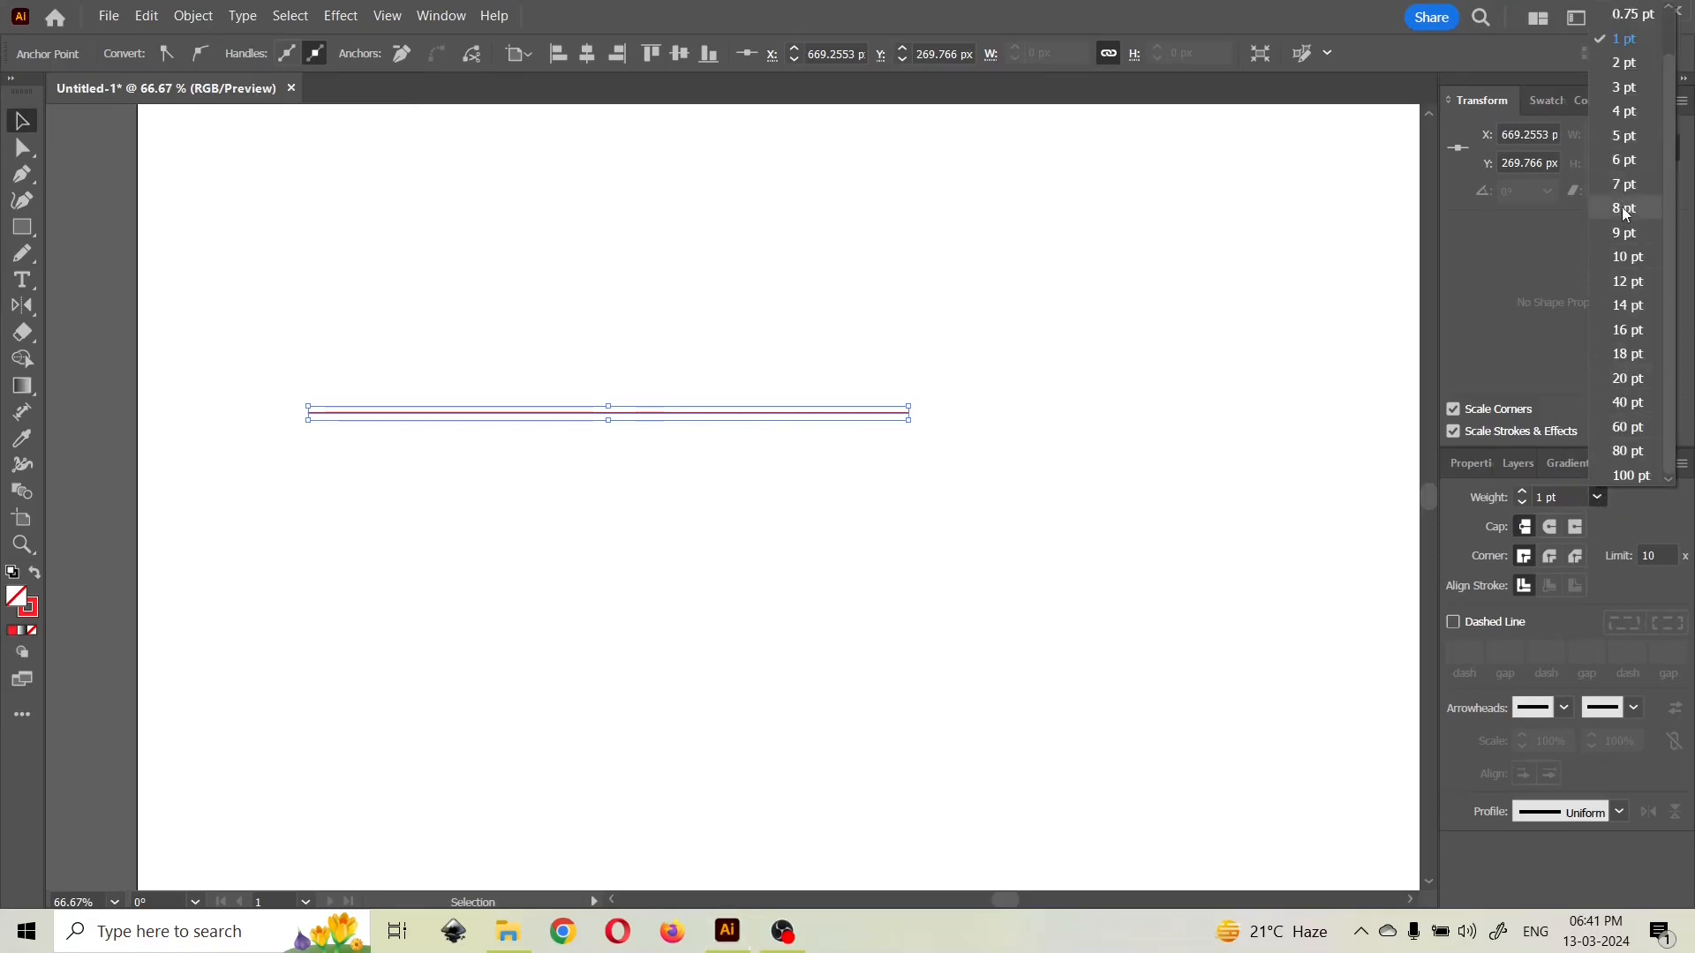
click(1626, 160)
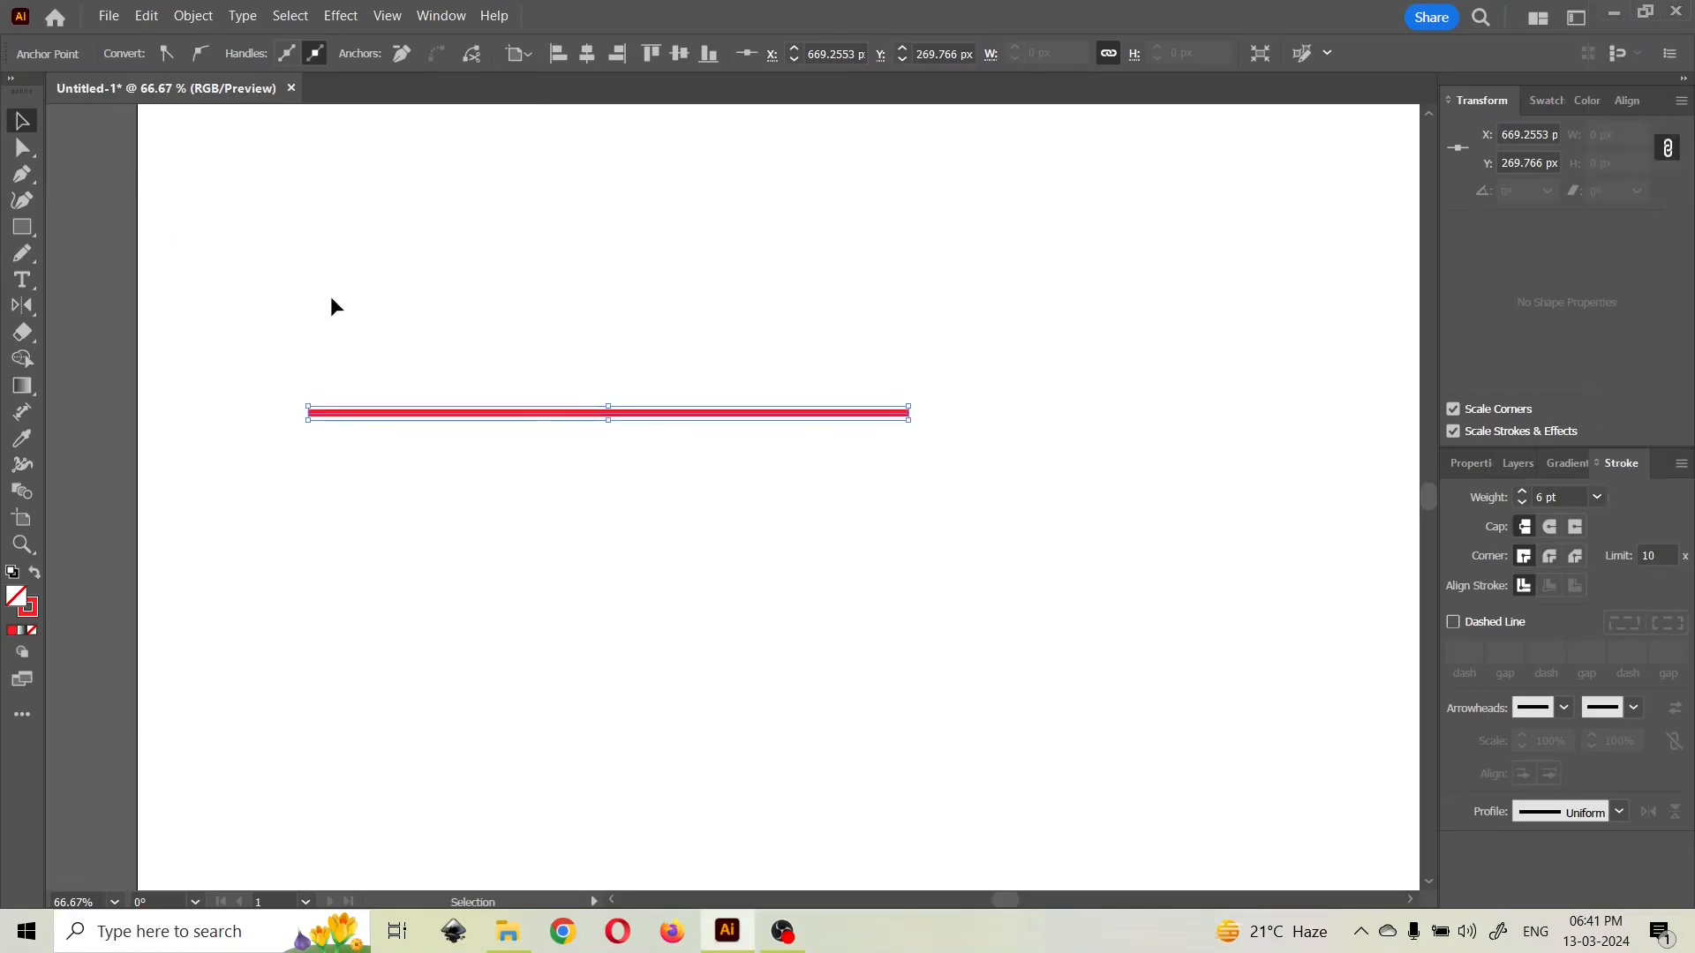
- Deselect the red line, inspect its thickened stroke up close, and select the line again
click(347, 459)
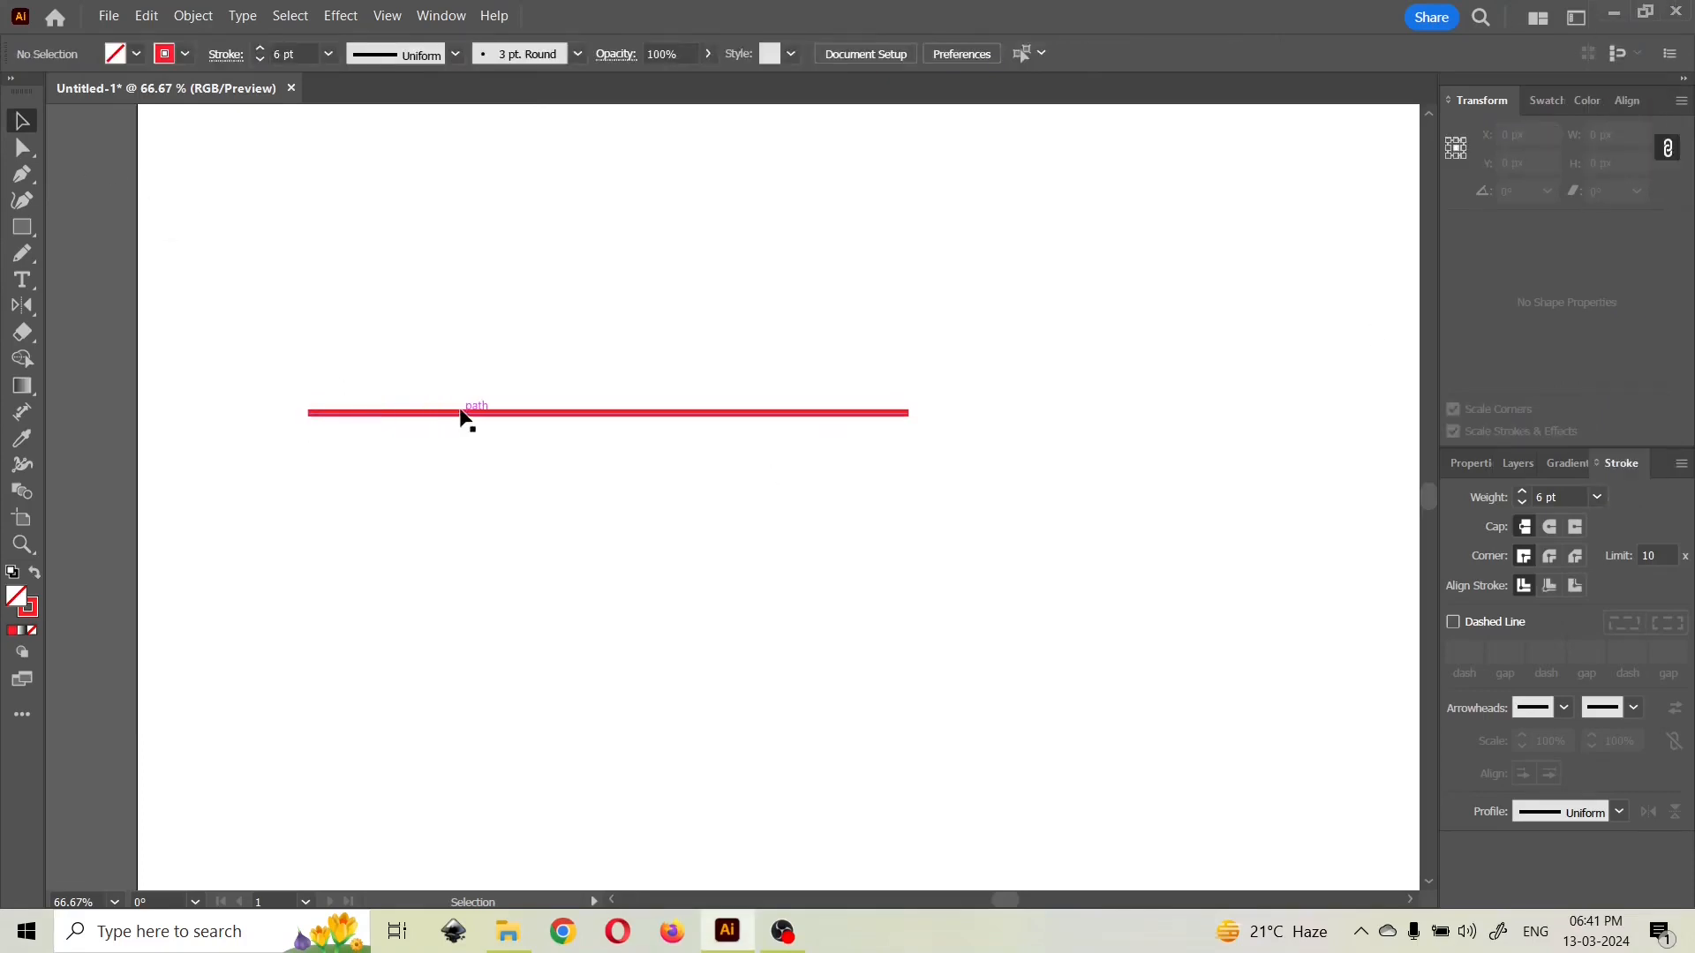
scroll(437, 442, up, 3)
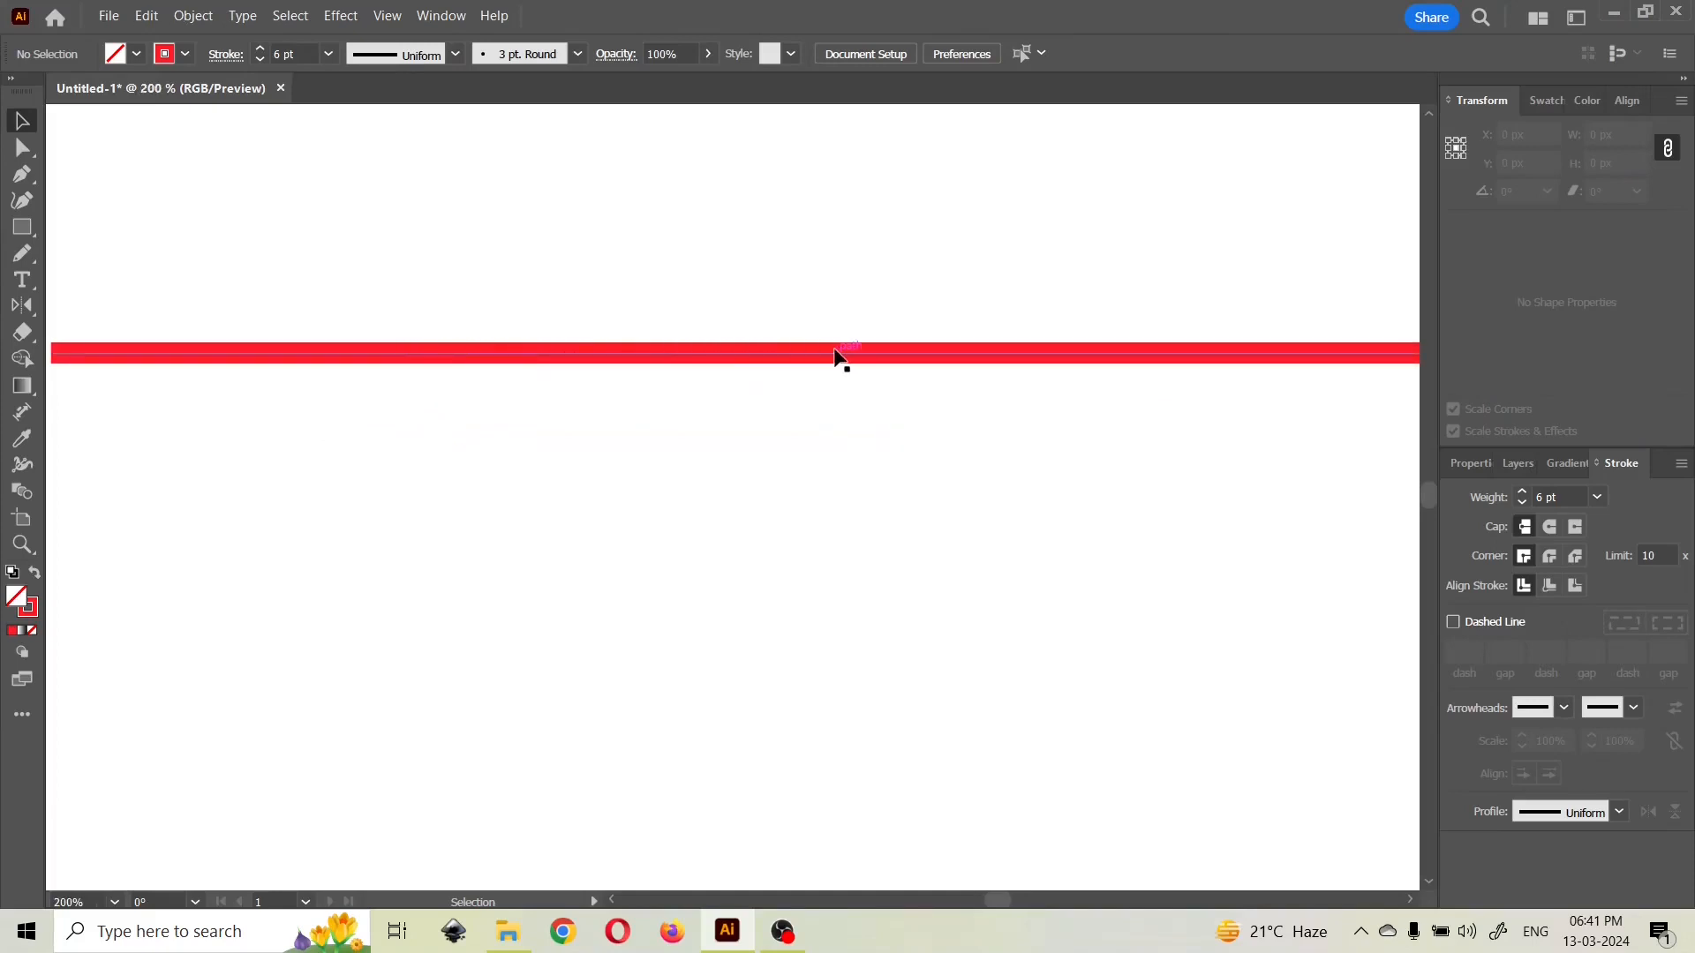
scroll(839, 359, down, 2)
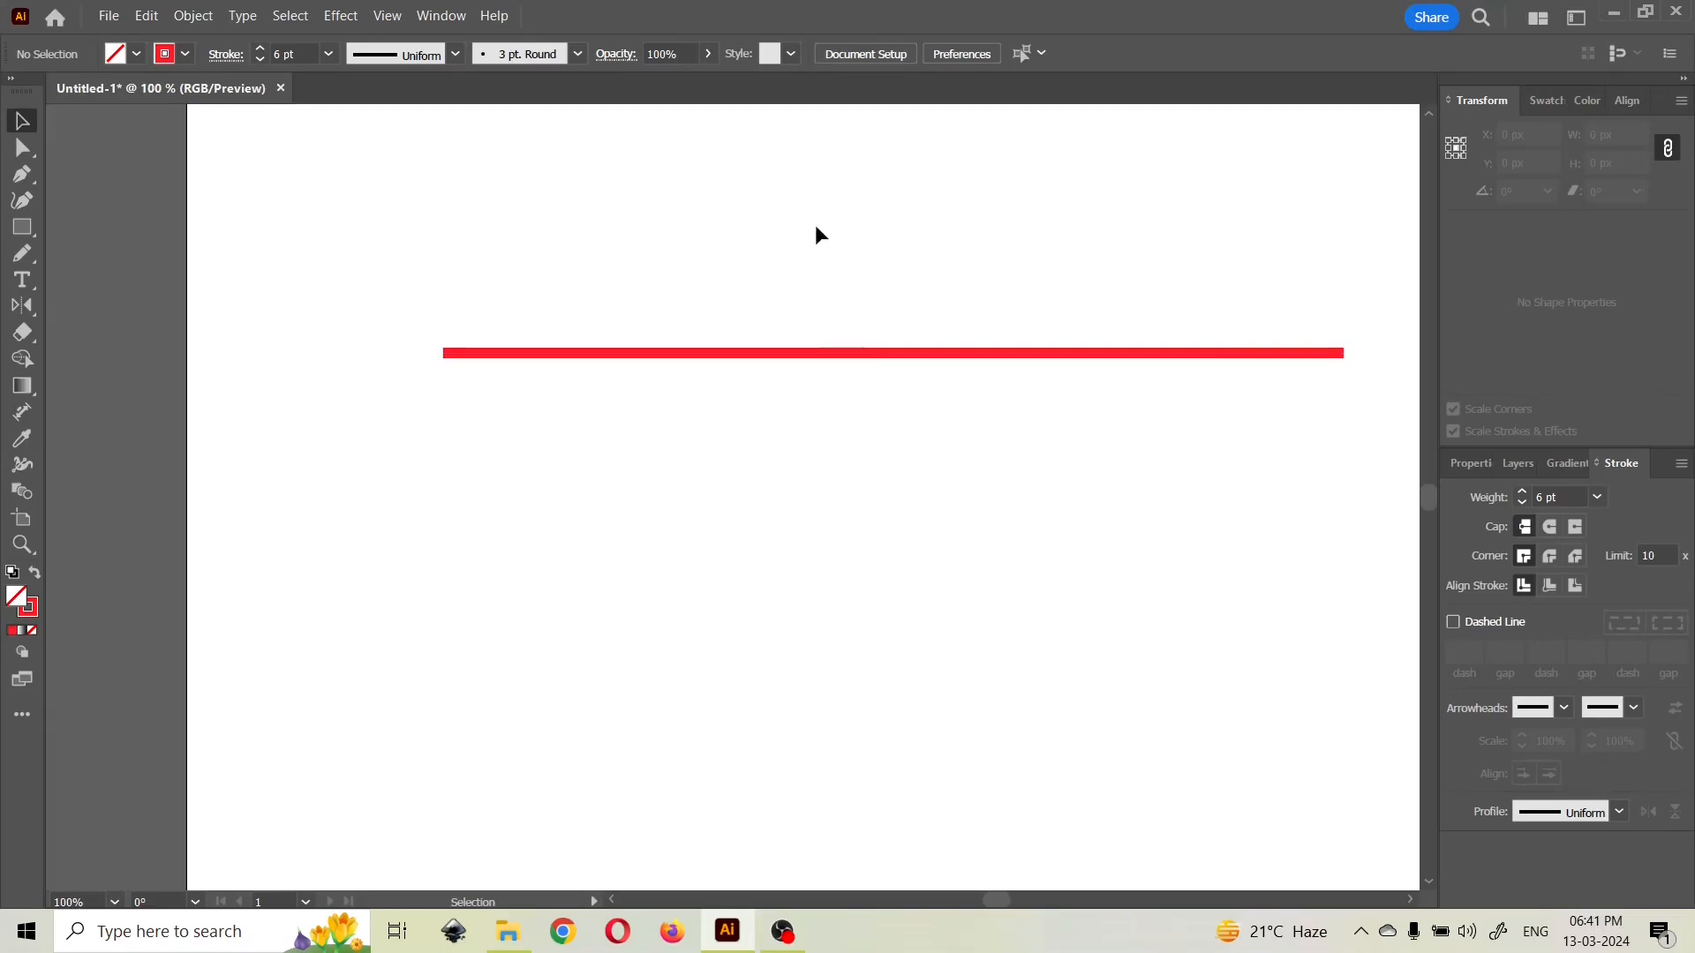
drag(814, 224, 668, 365)
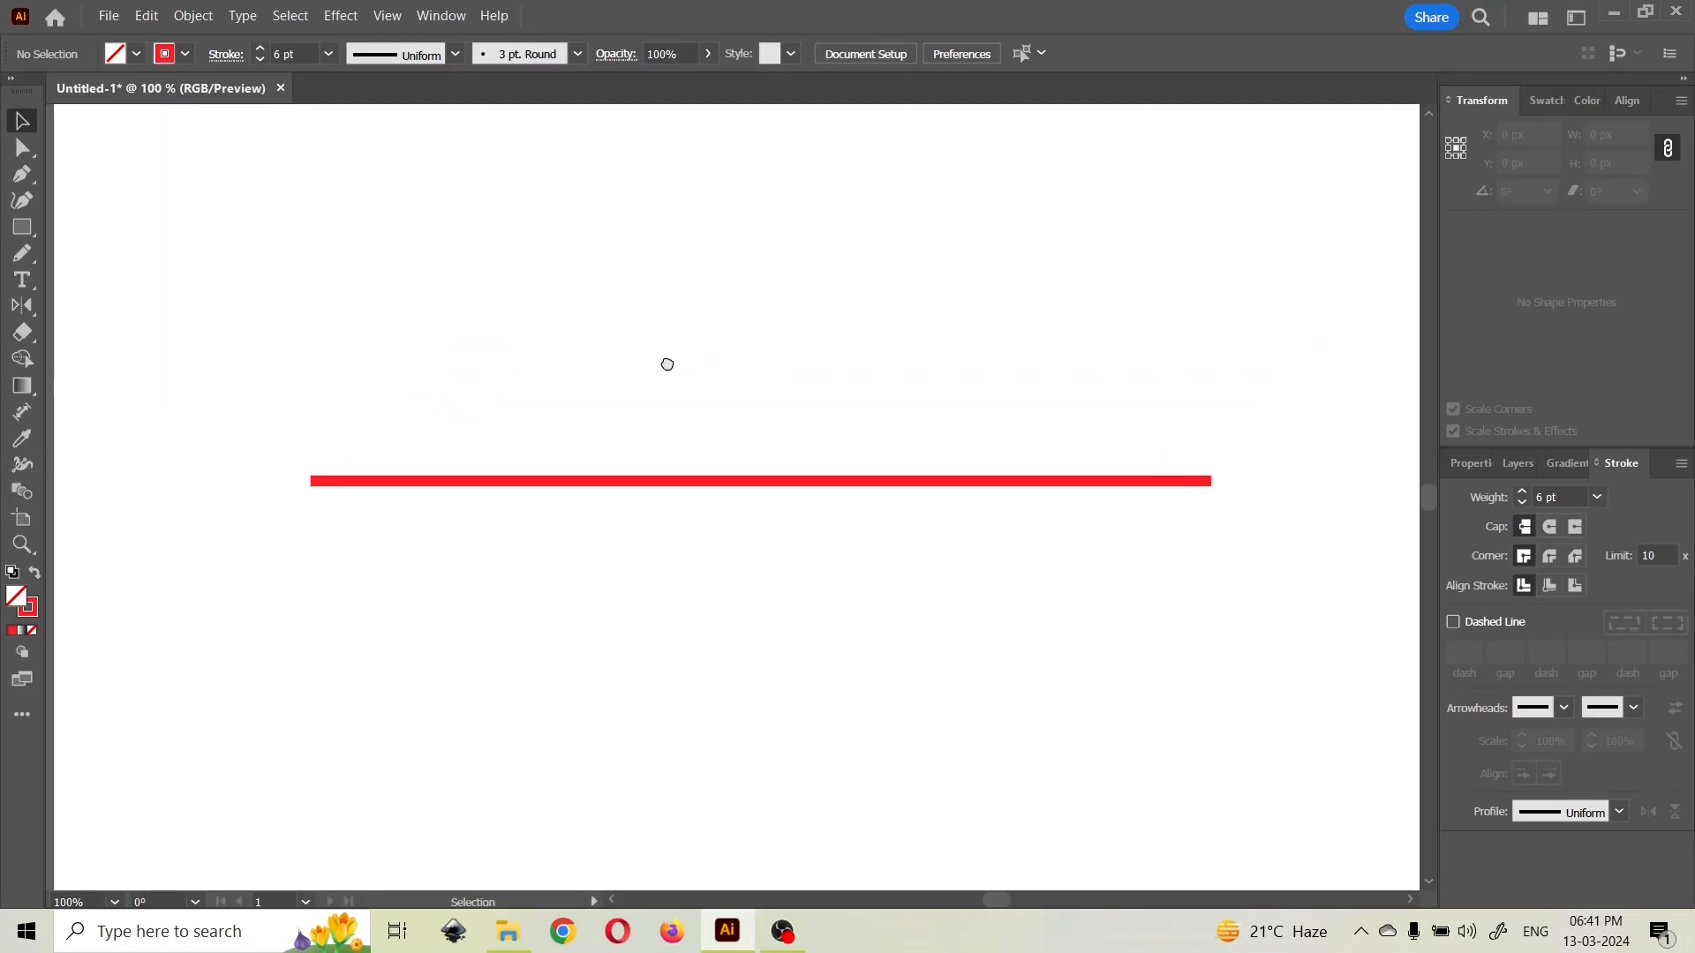
click(497, 489)
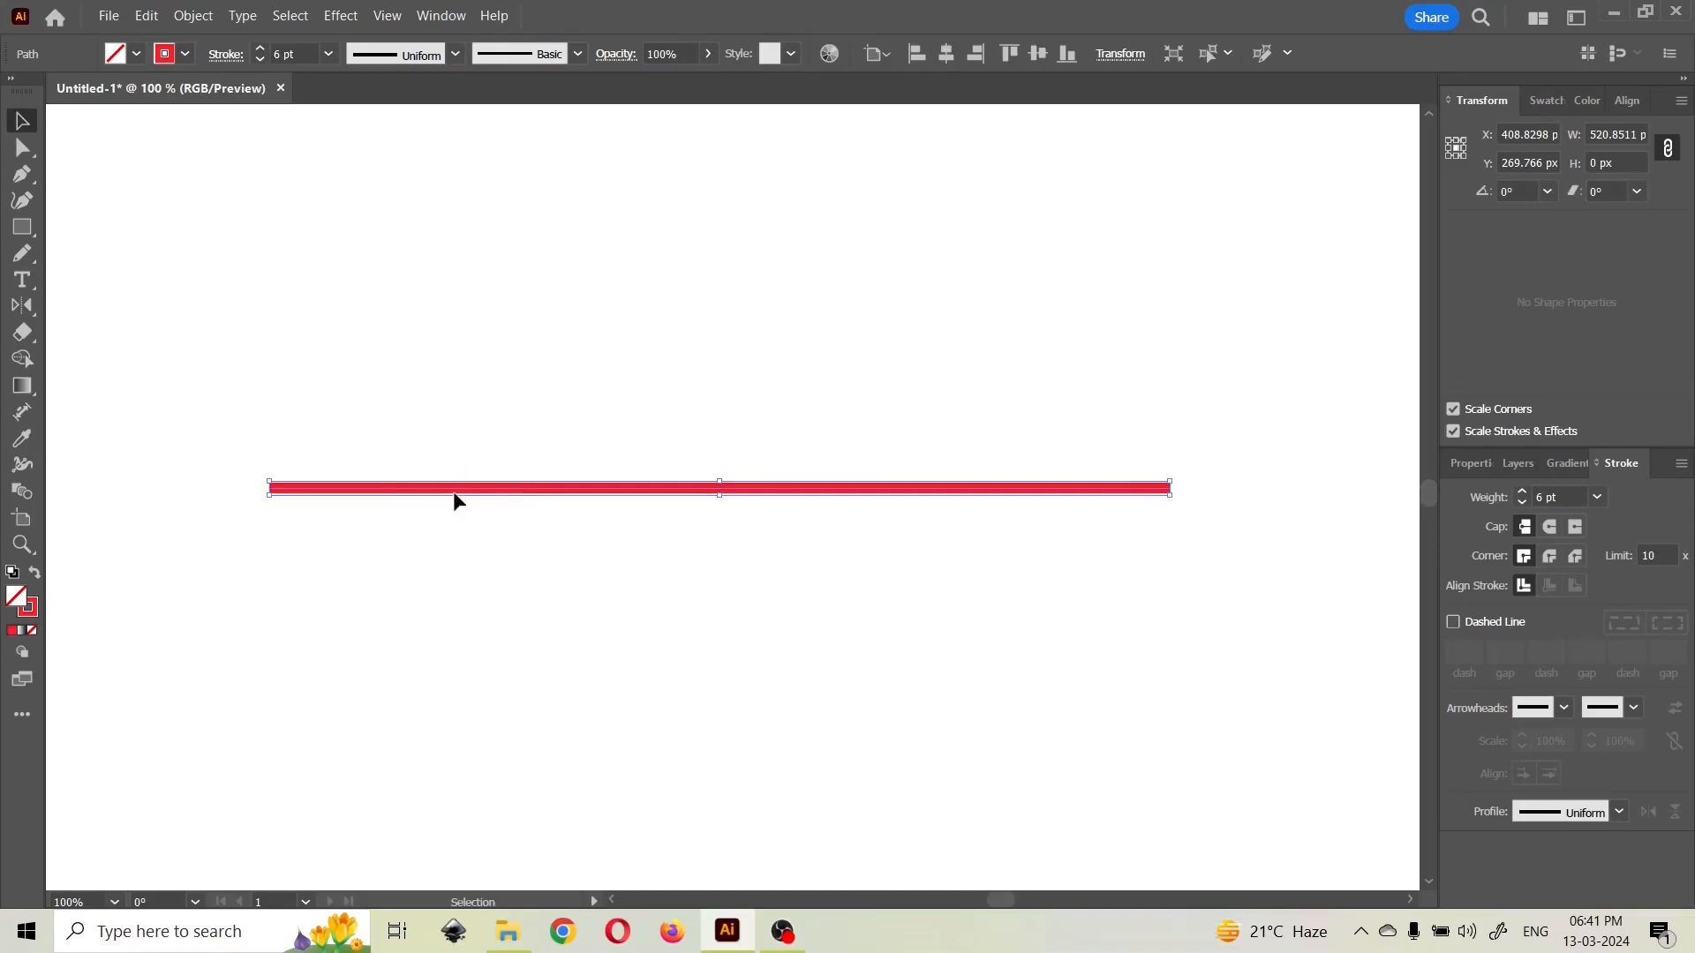
- Widen both ends of the red line's stroke to roughly 90 px each with the Width tool
click(25, 472)
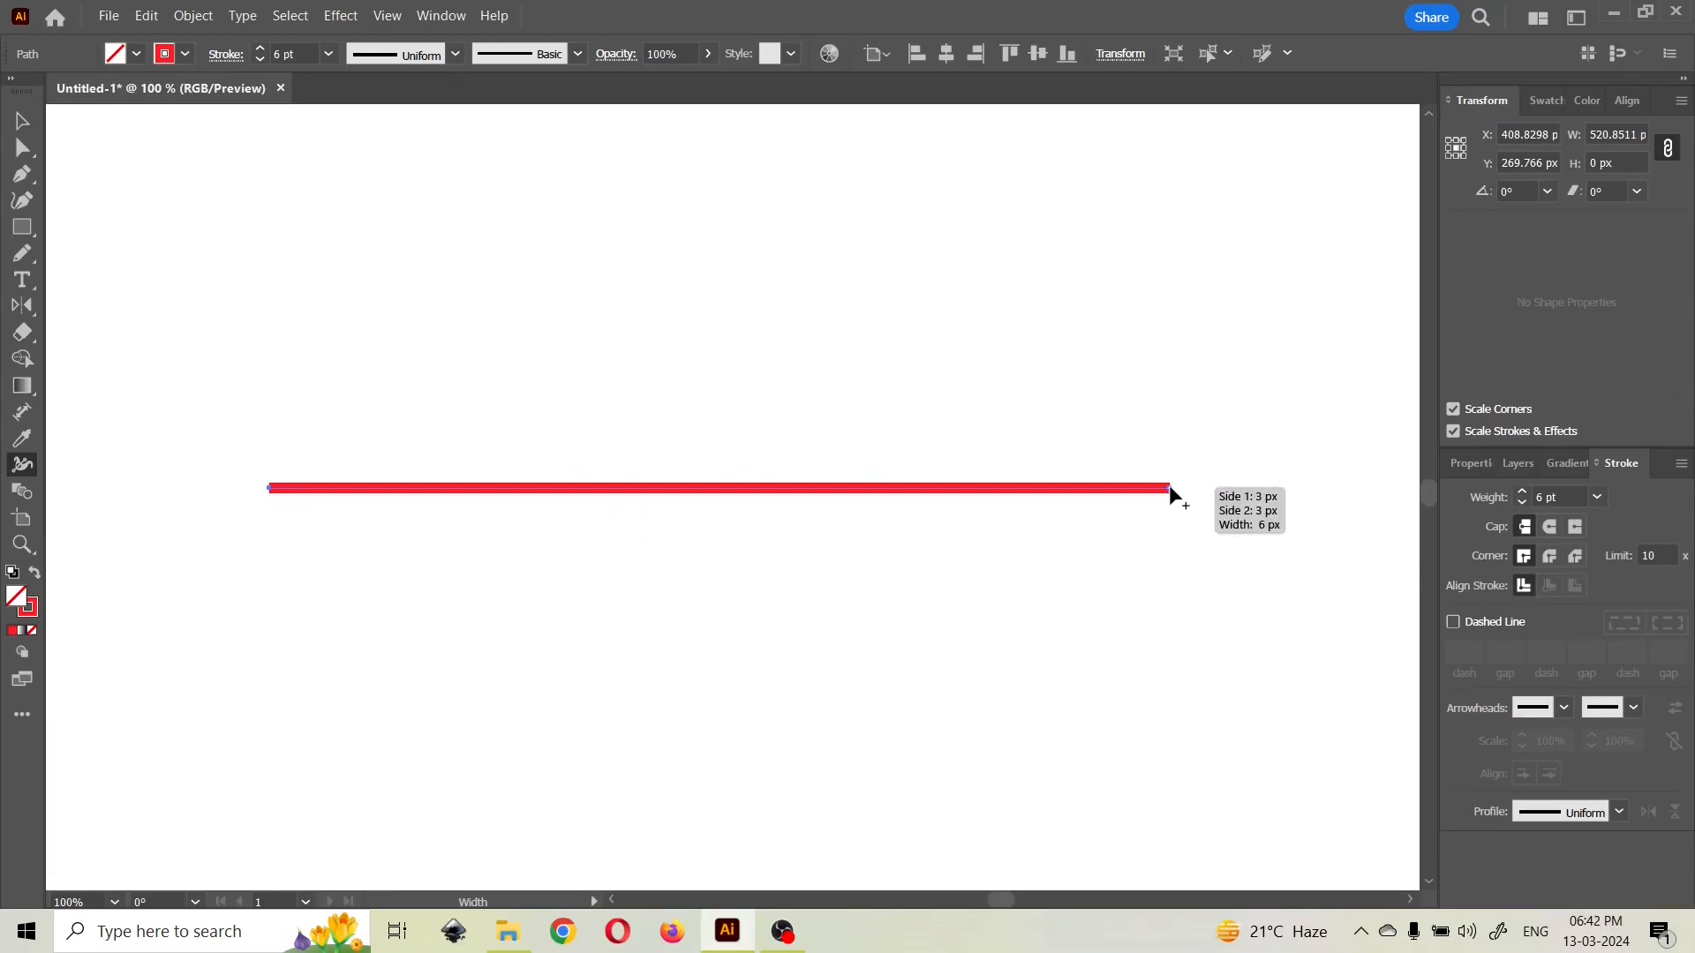
drag(1168, 484, 1167, 570)
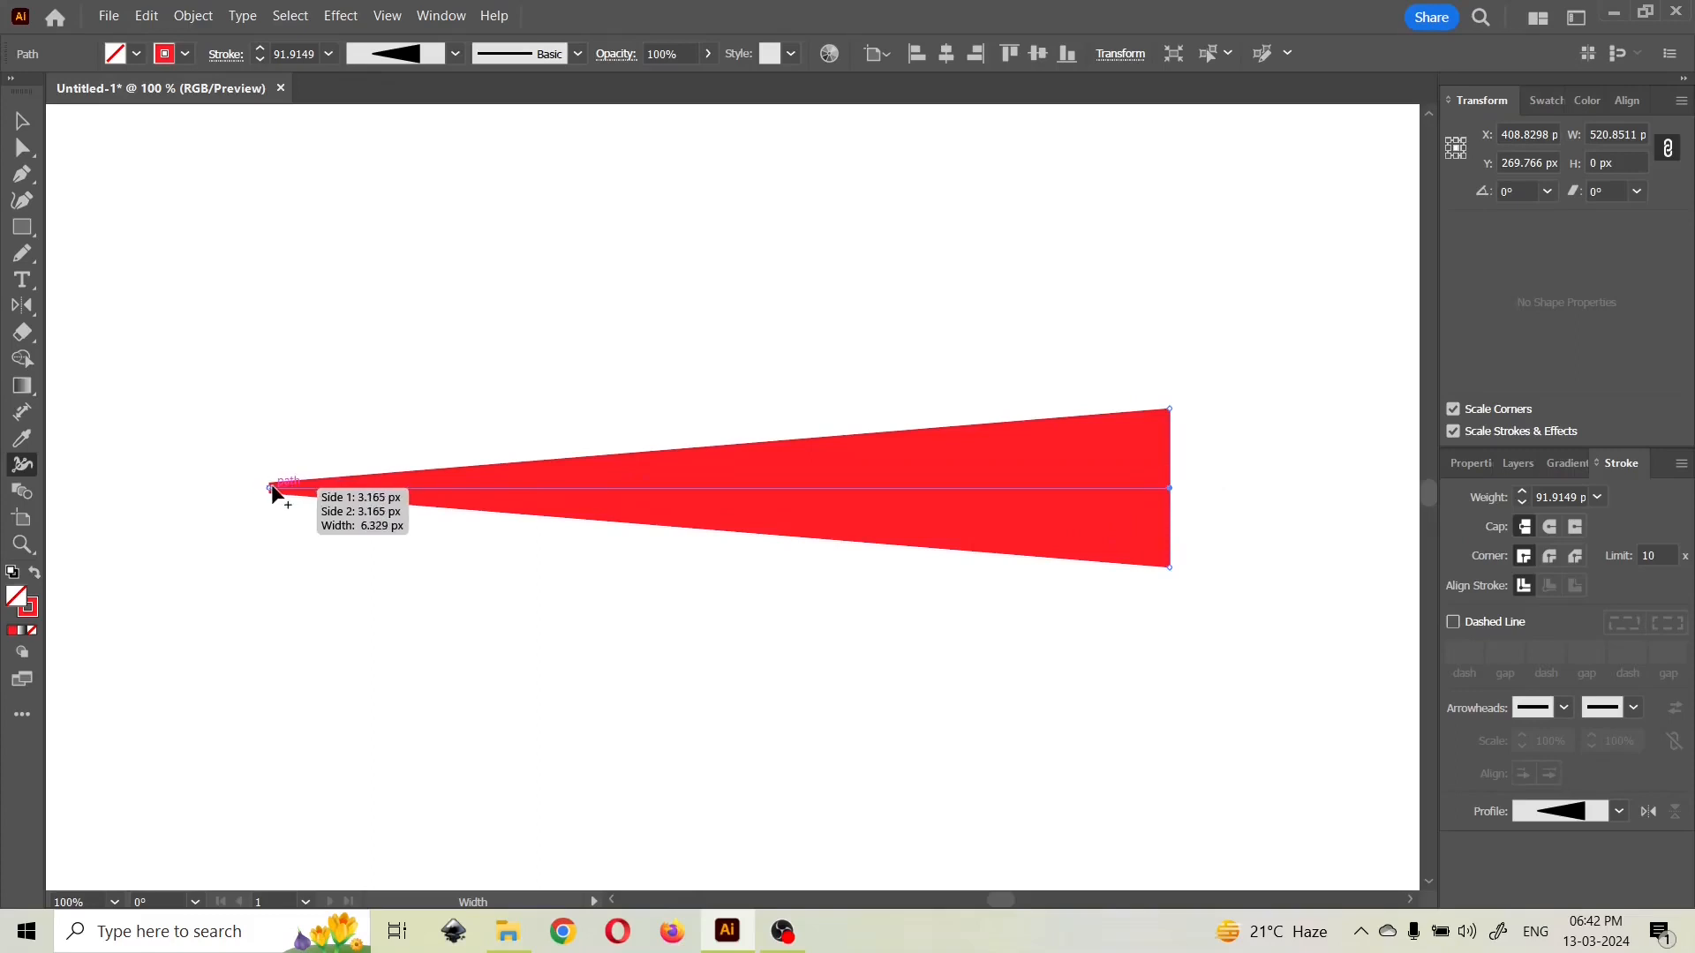
drag(270, 487, 263, 565)
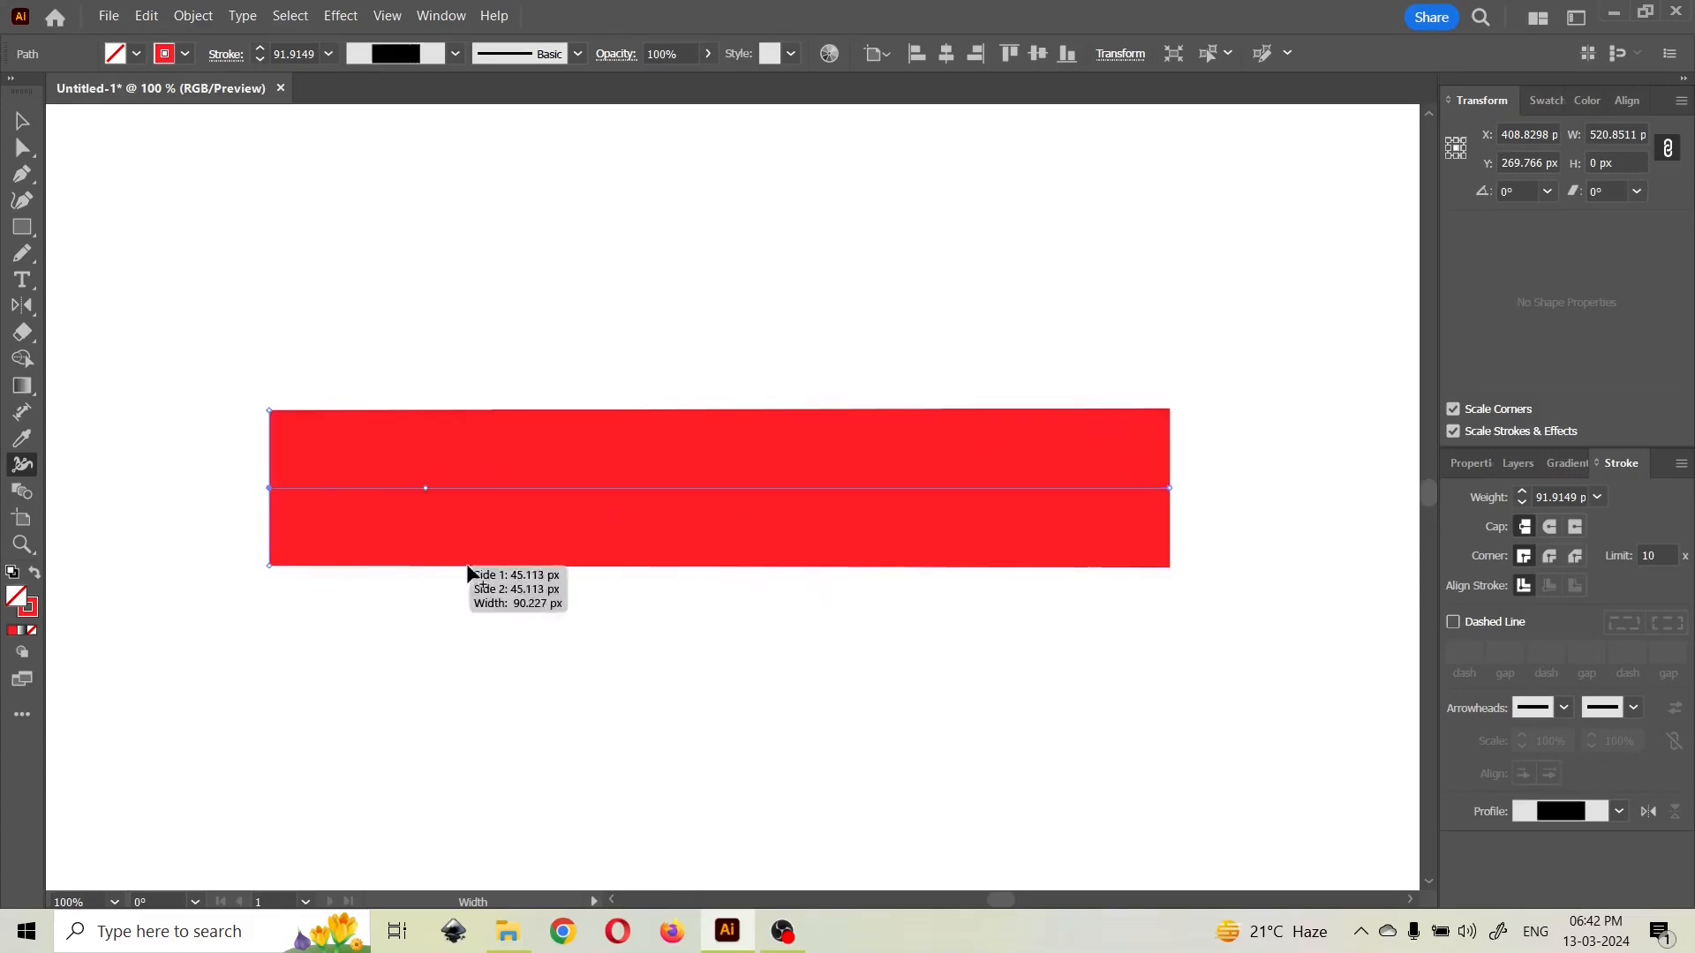
- Add five width points along the red stroke, pinching the middle and near the right end and bulging the parts between into a wavy profile
drag(669, 485, 670, 526)
drag(823, 485, 825, 552)
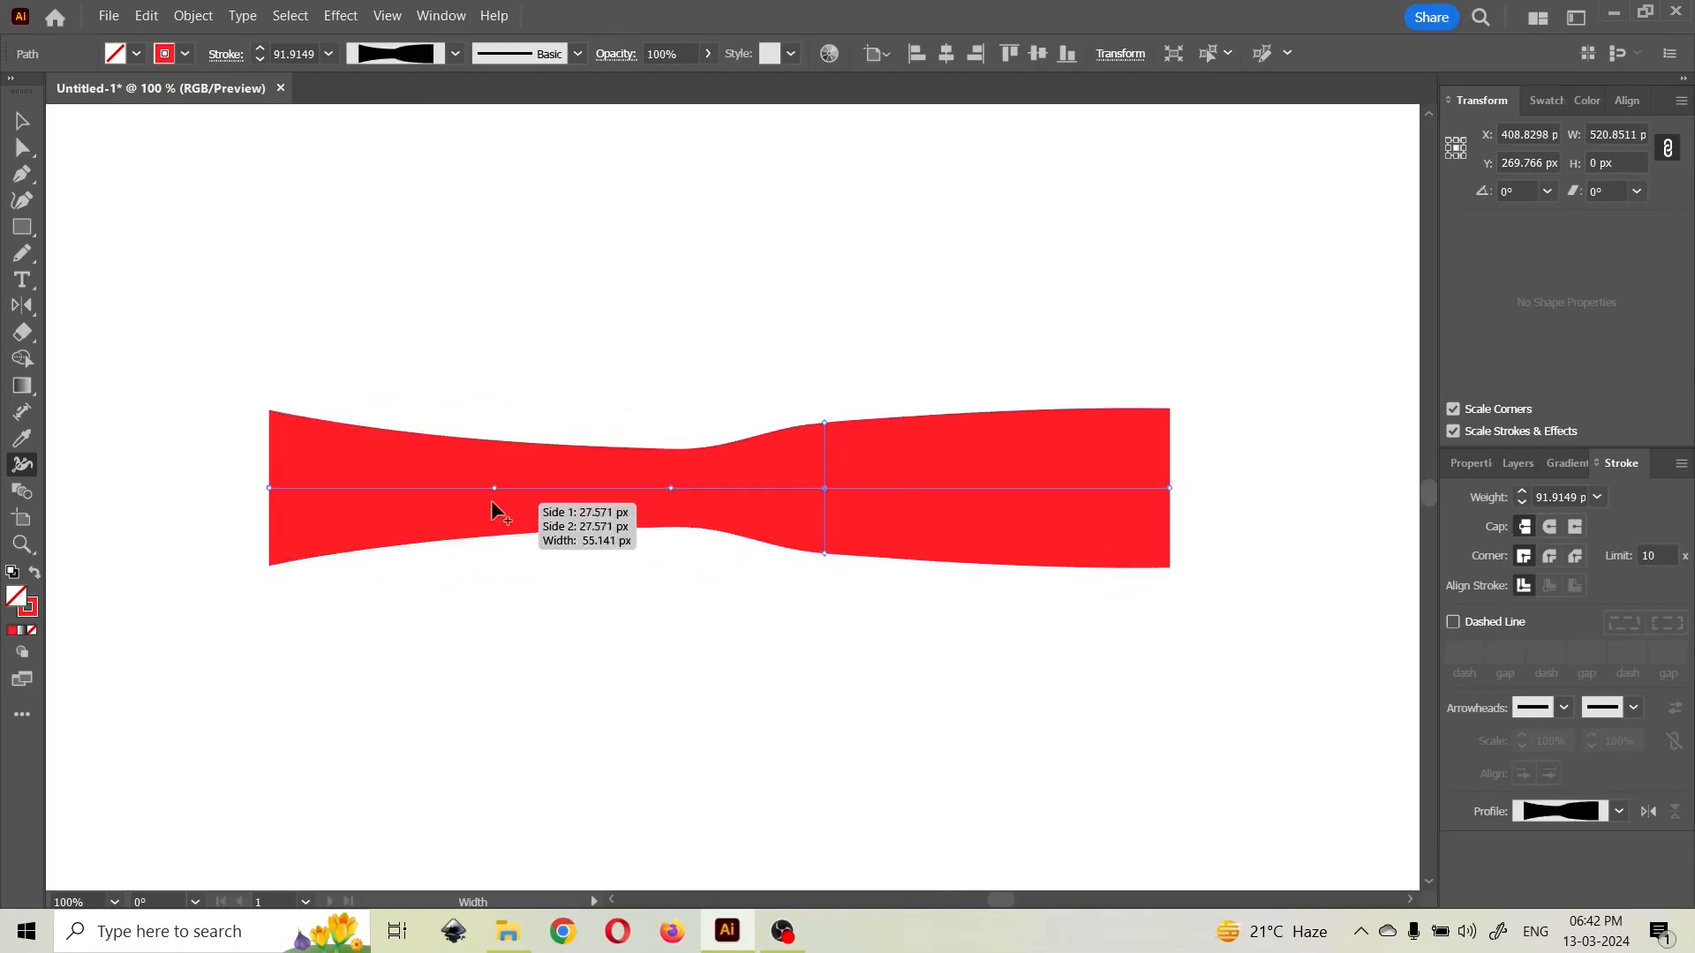
drag(465, 487, 466, 576)
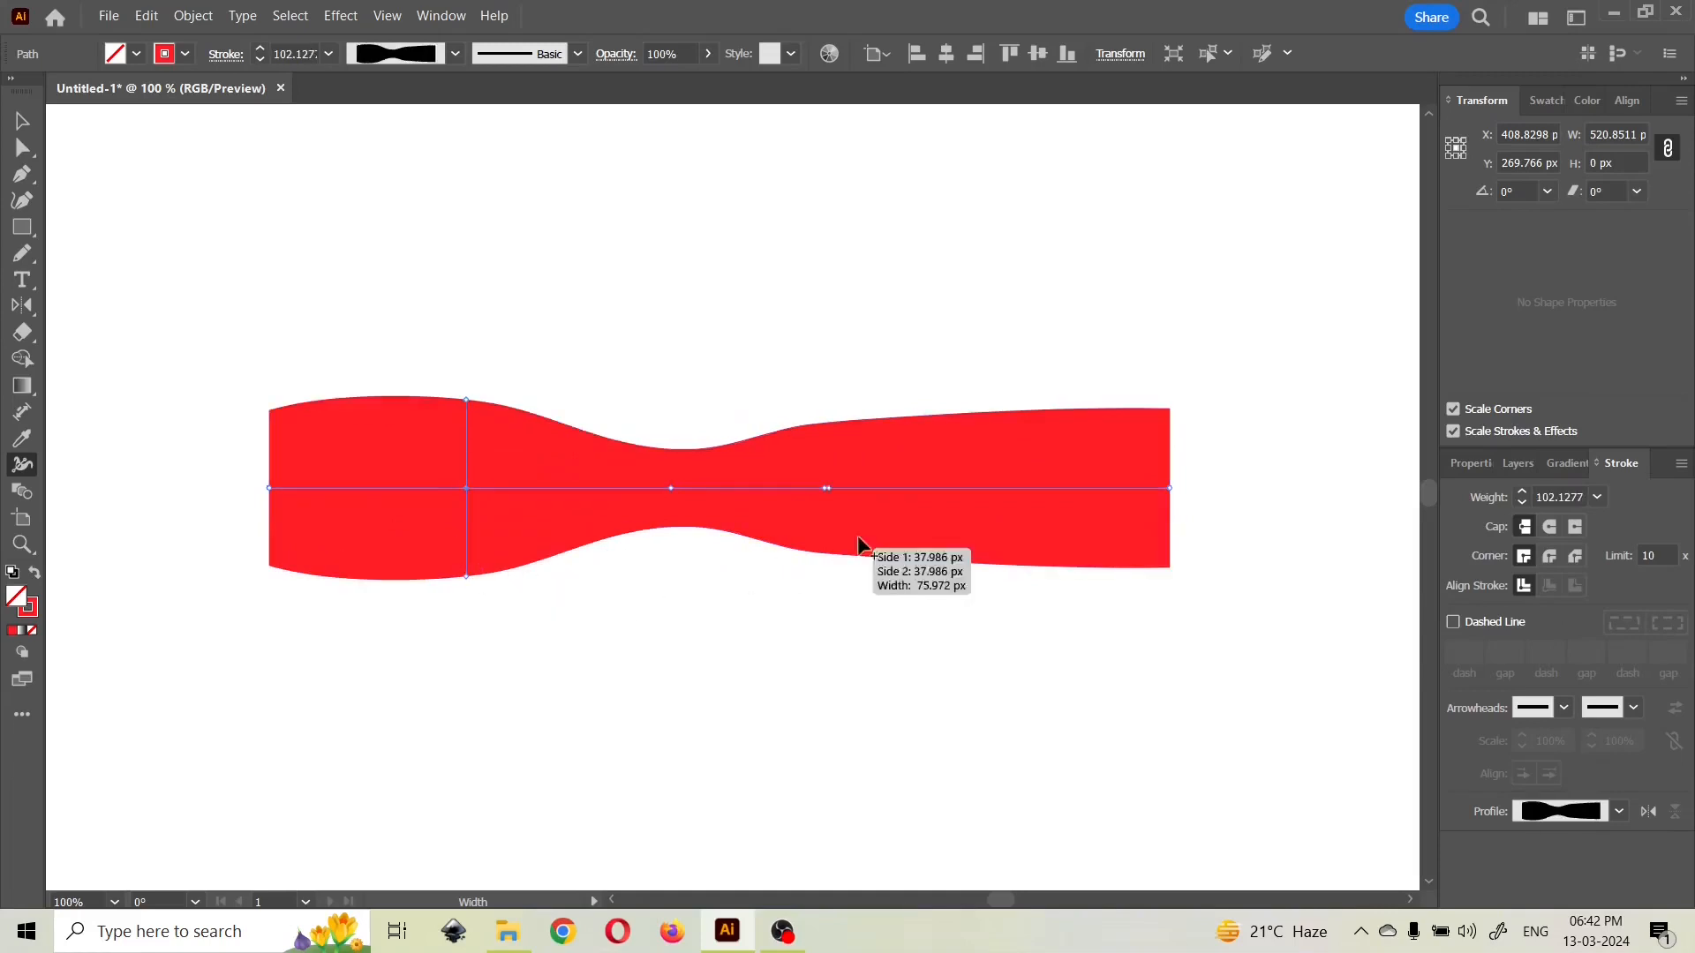
drag(1008, 487, 1006, 596)
drag(1074, 480, 1073, 523)
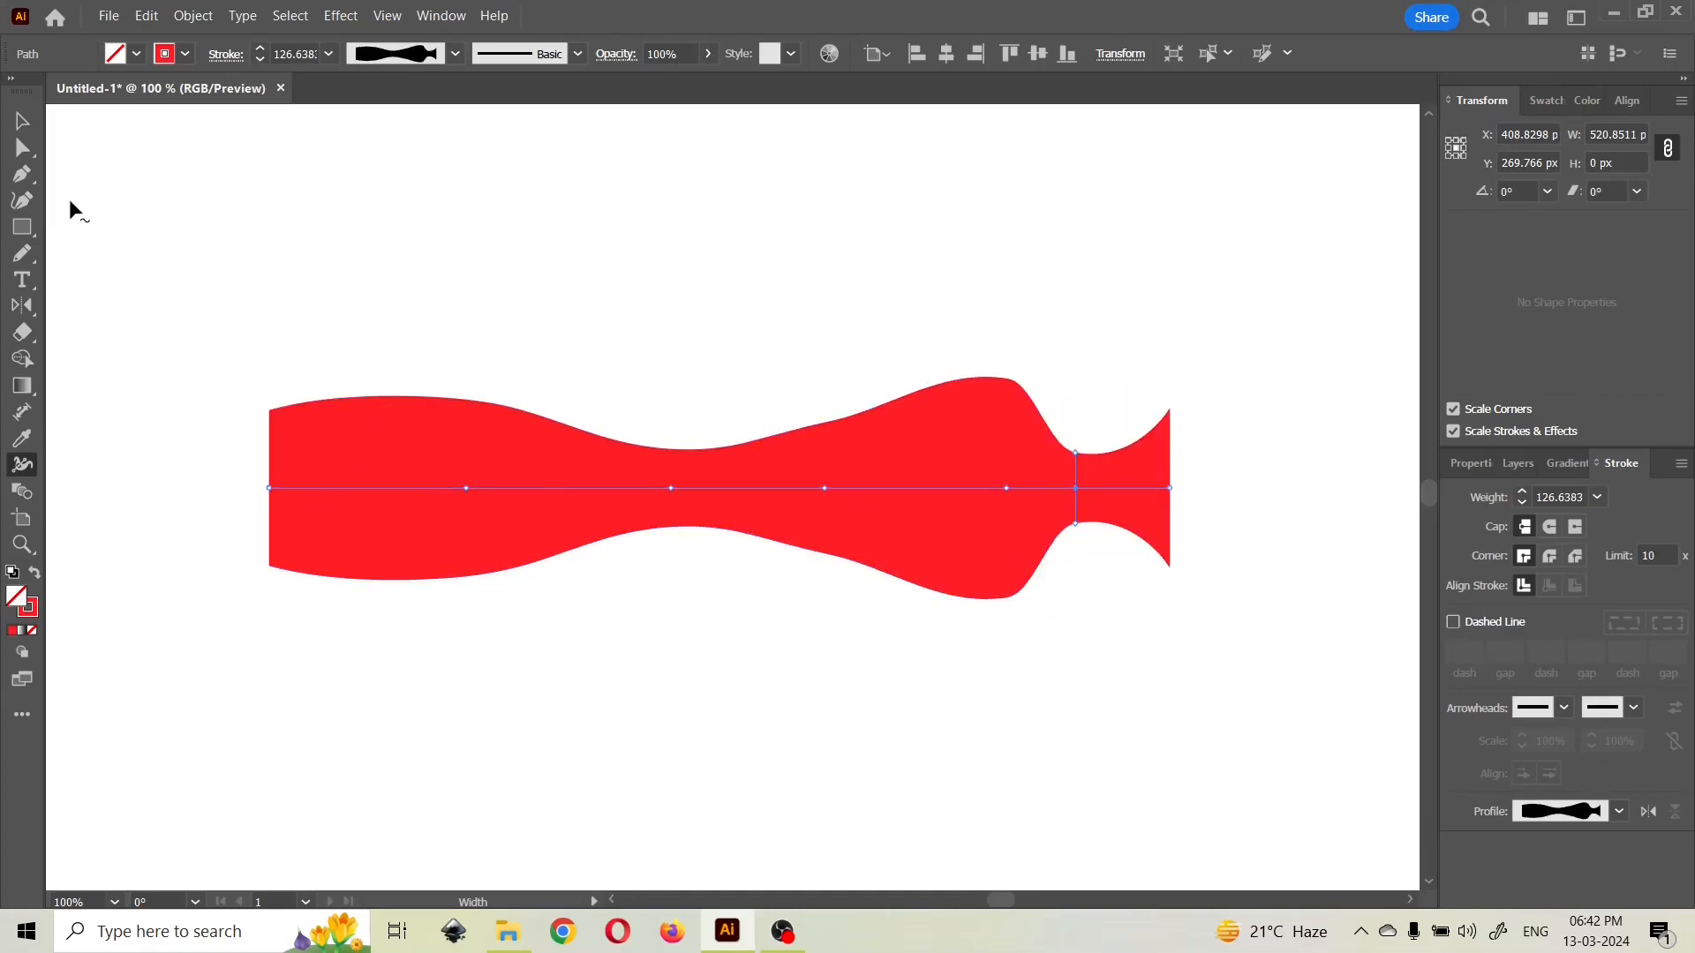
click(25, 124)
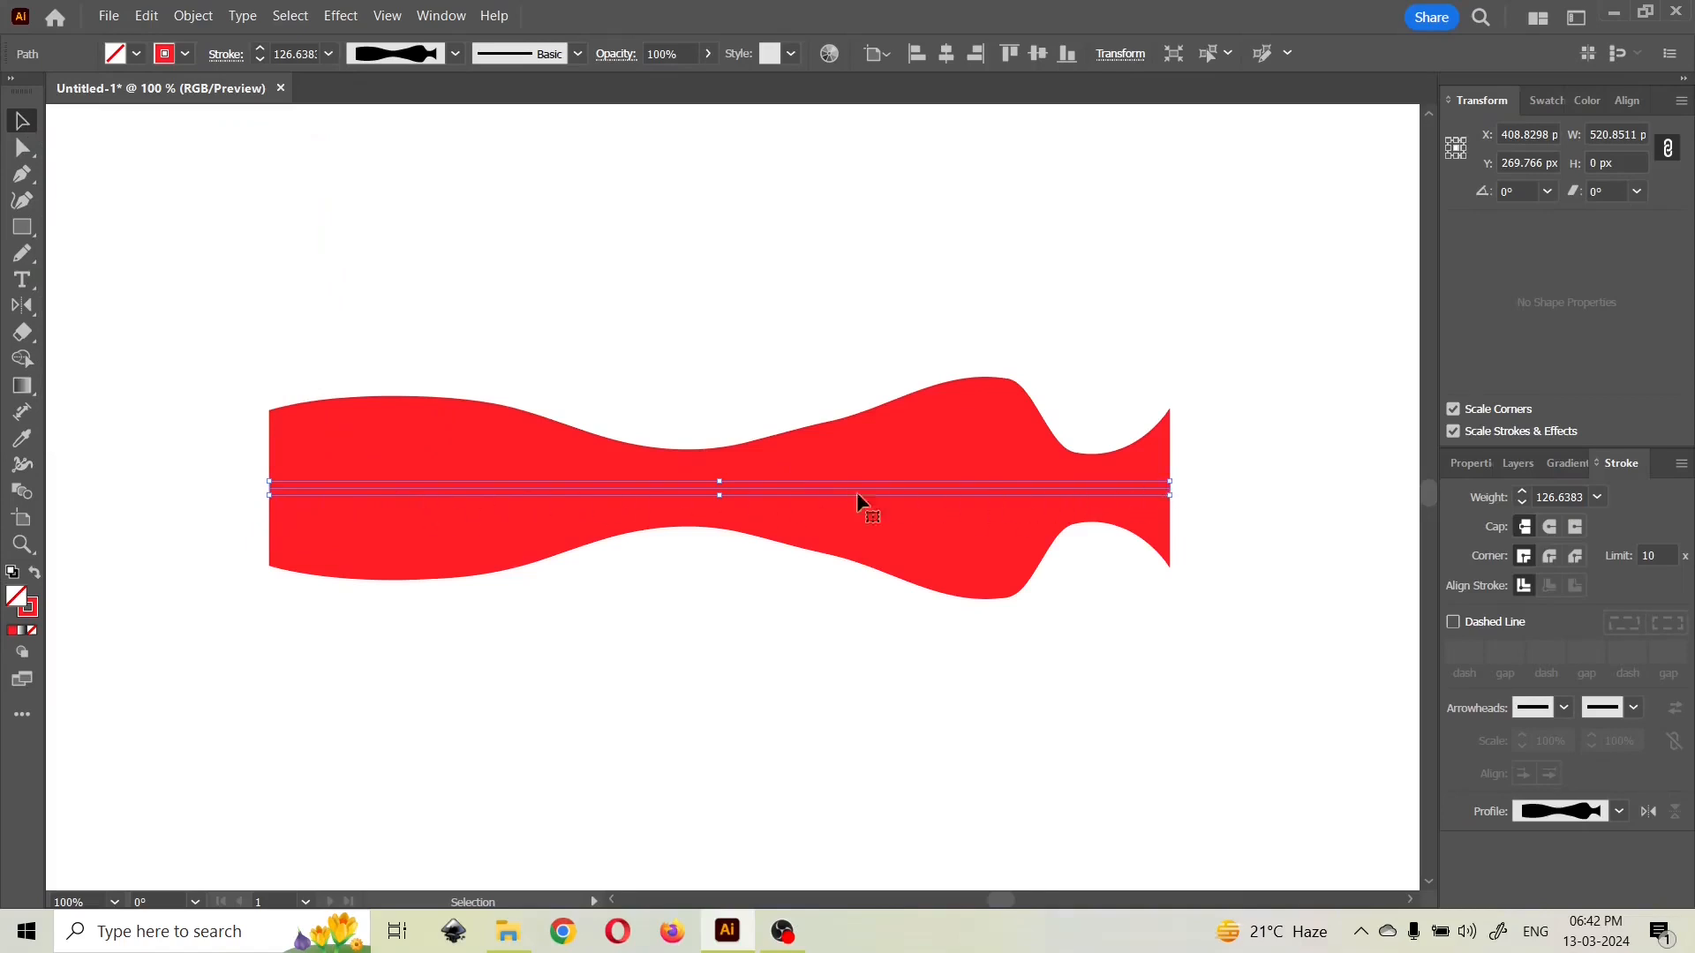
click(1586, 100)
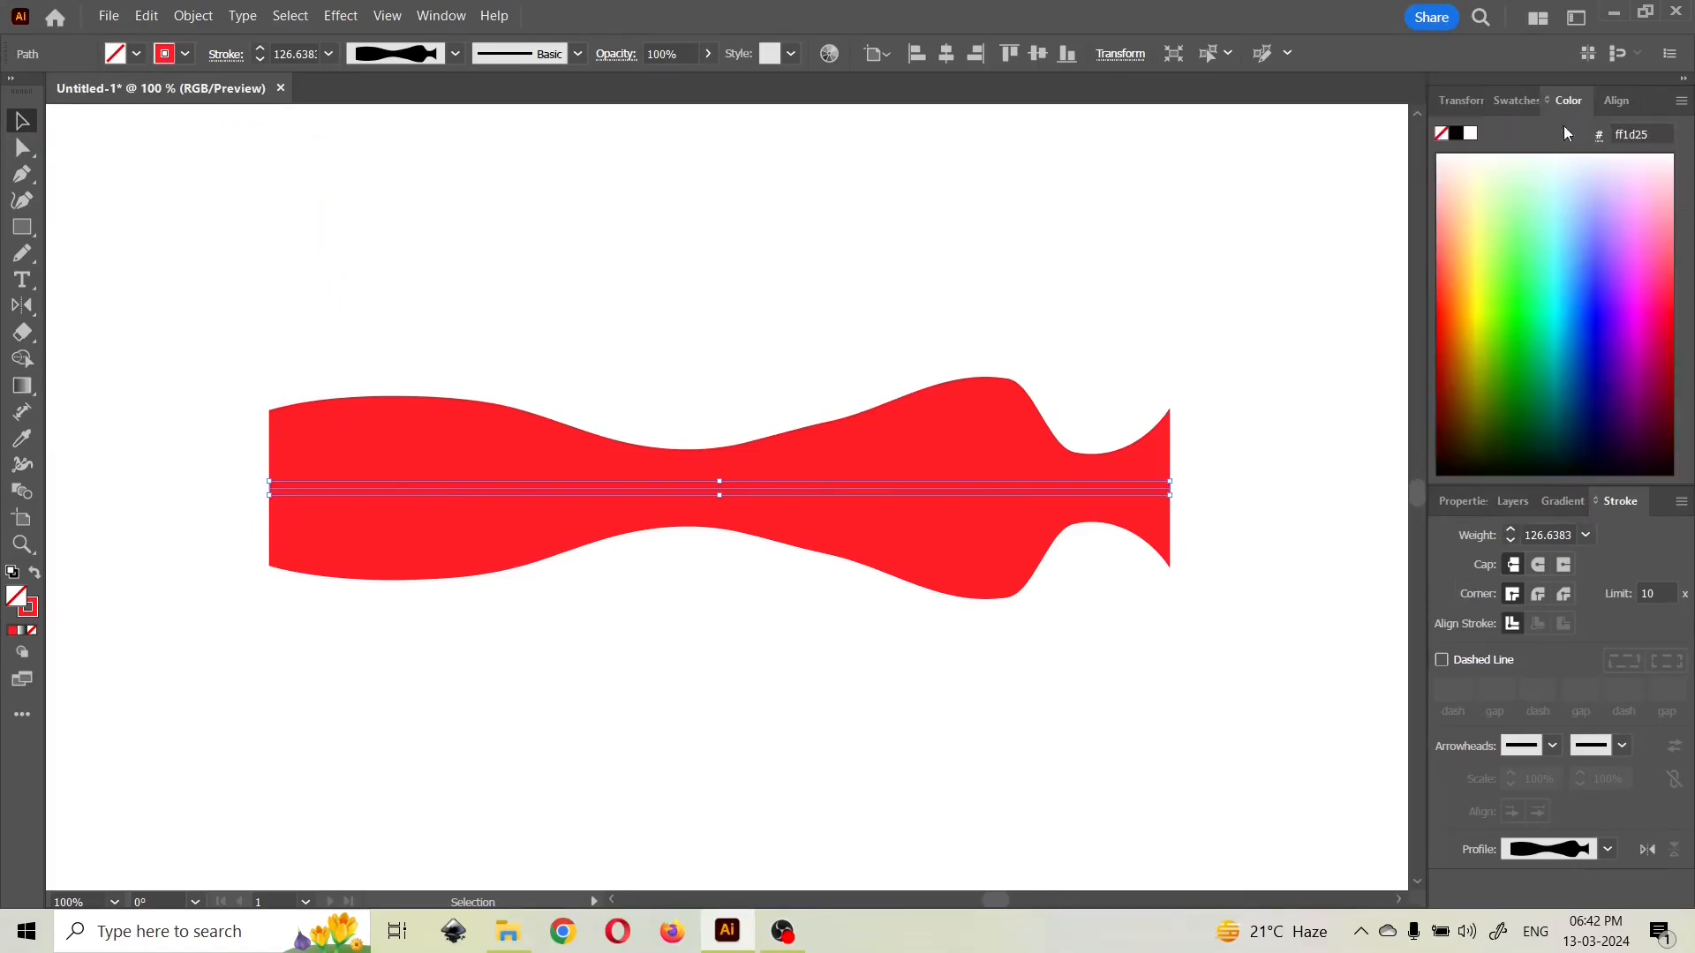
click(1526, 102)
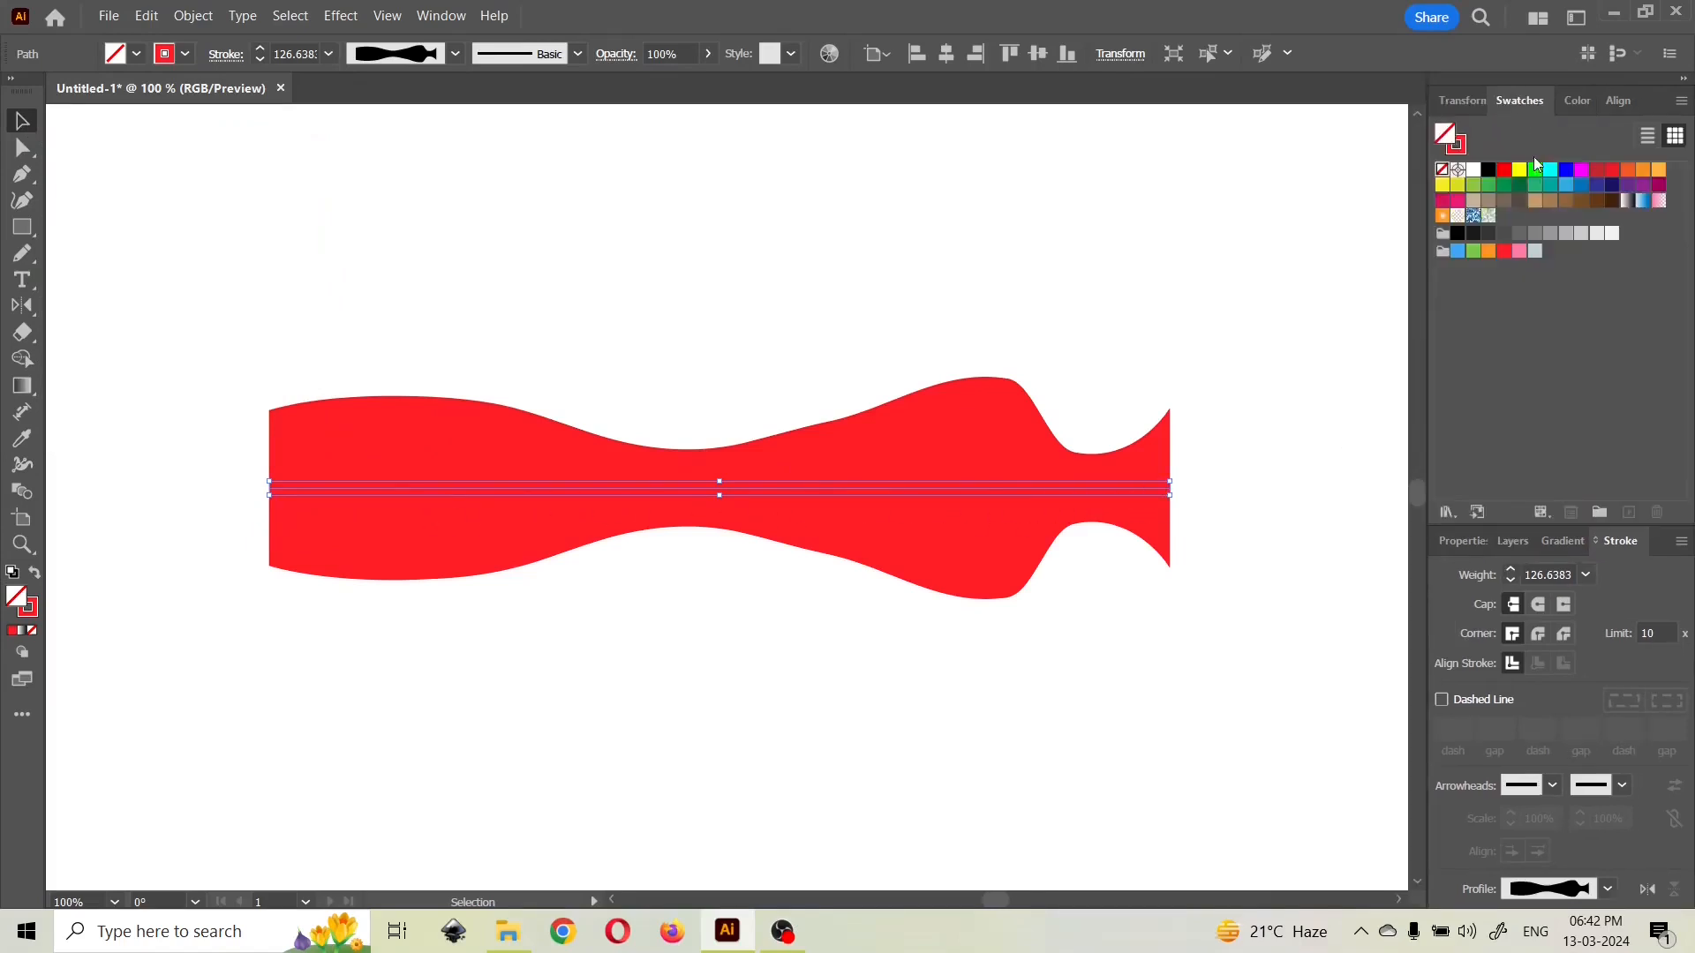
click(1474, 200)
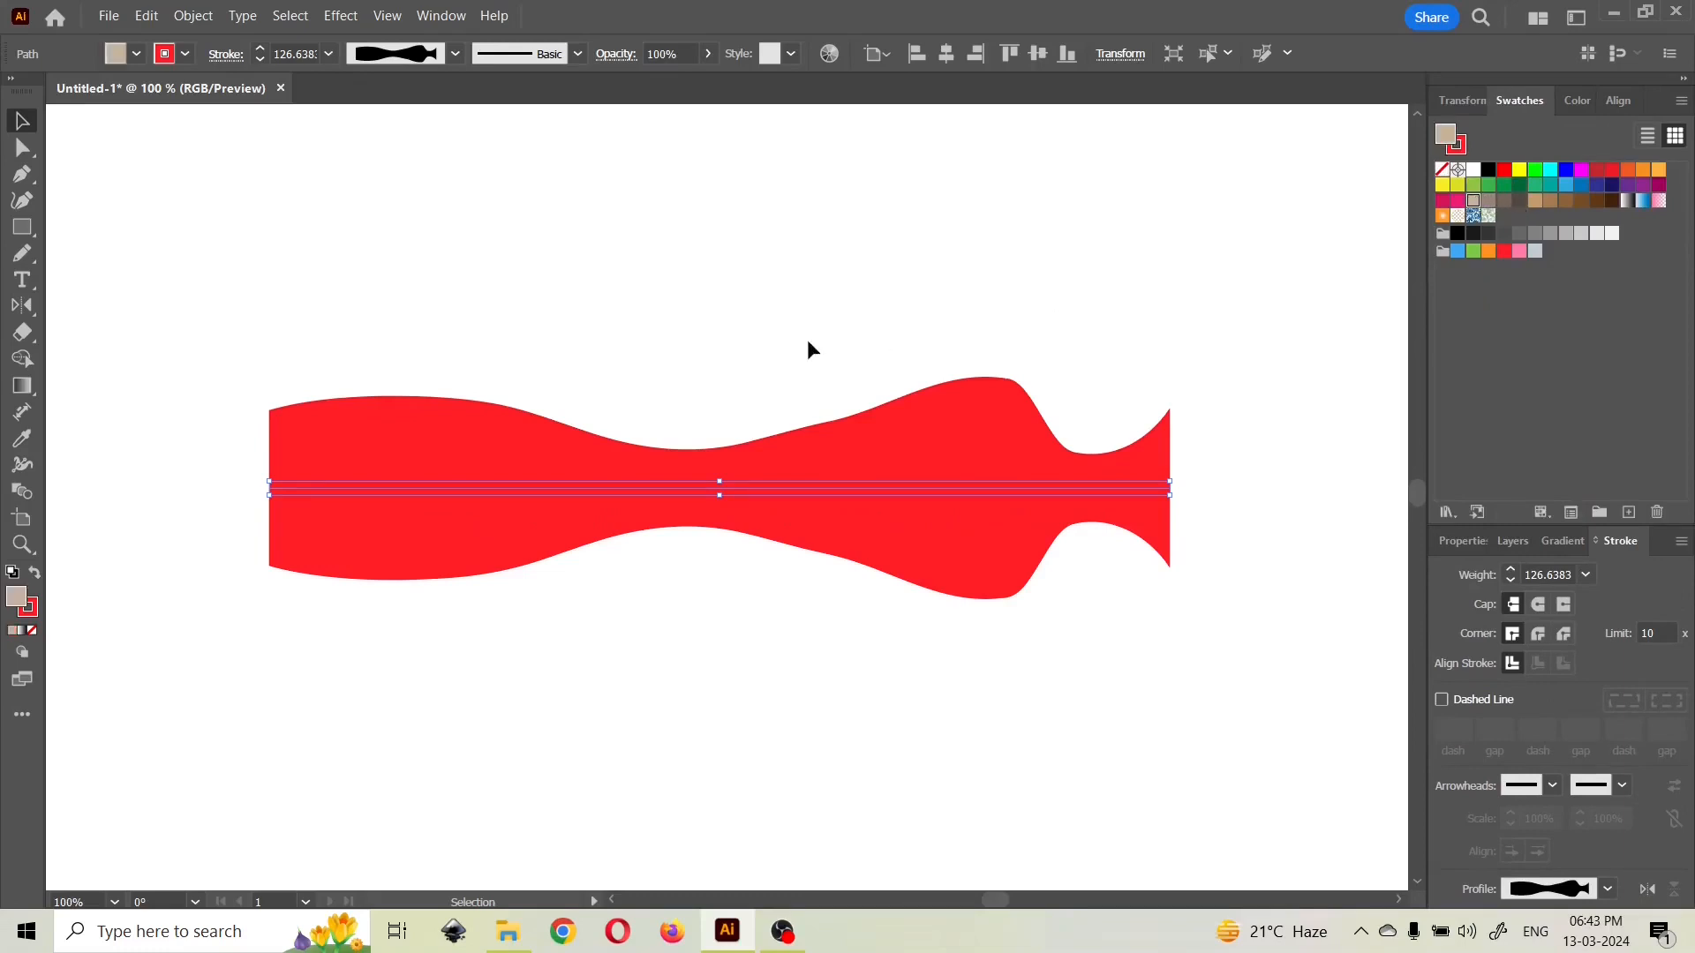
click(33, 631)
- Recolor the wavy path's stroke with the light brown swatch and expand its appearance into a filled shape
click(33, 609)
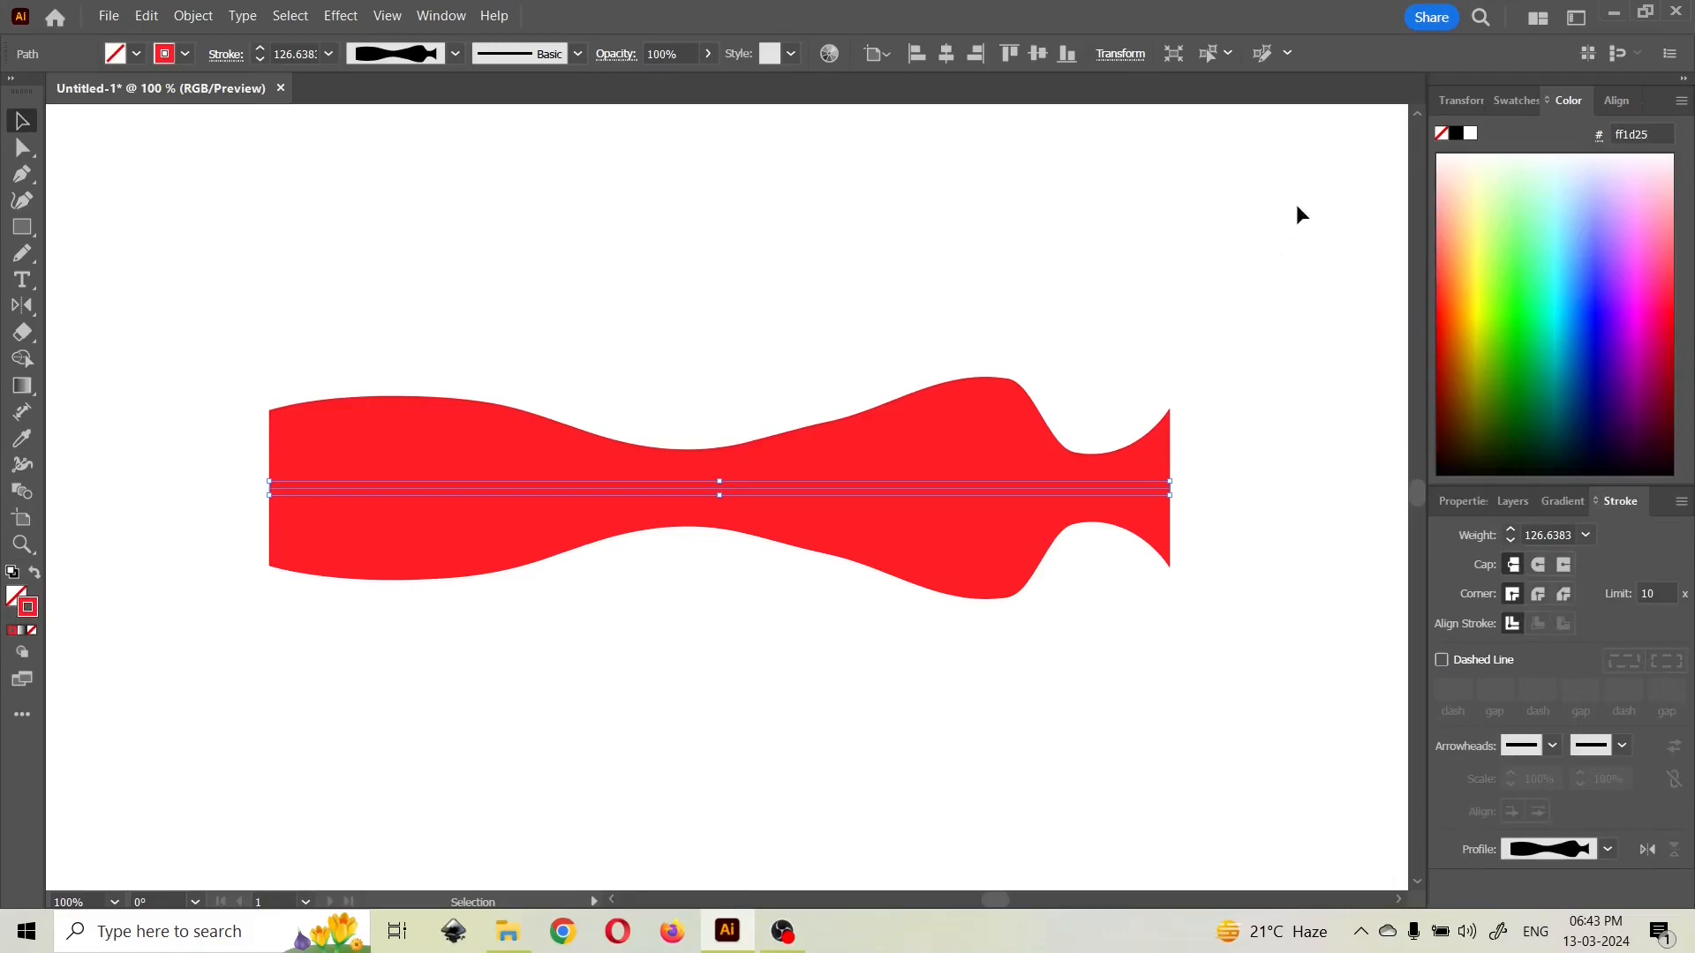
click(1517, 100)
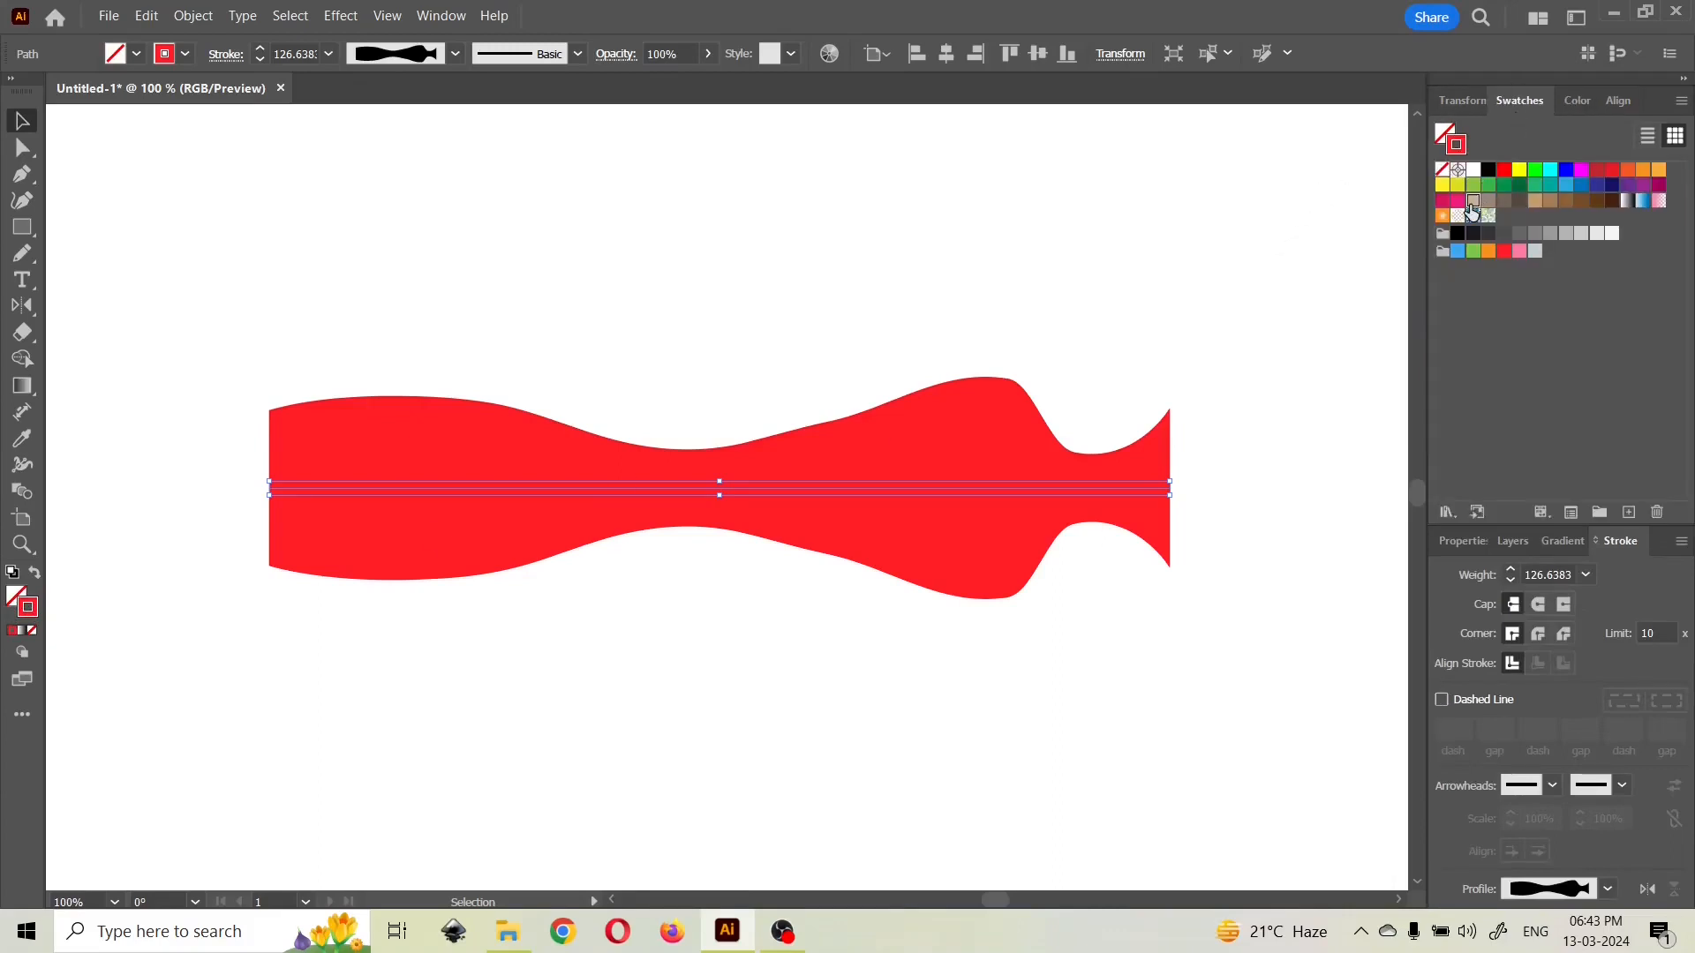
click(1473, 200)
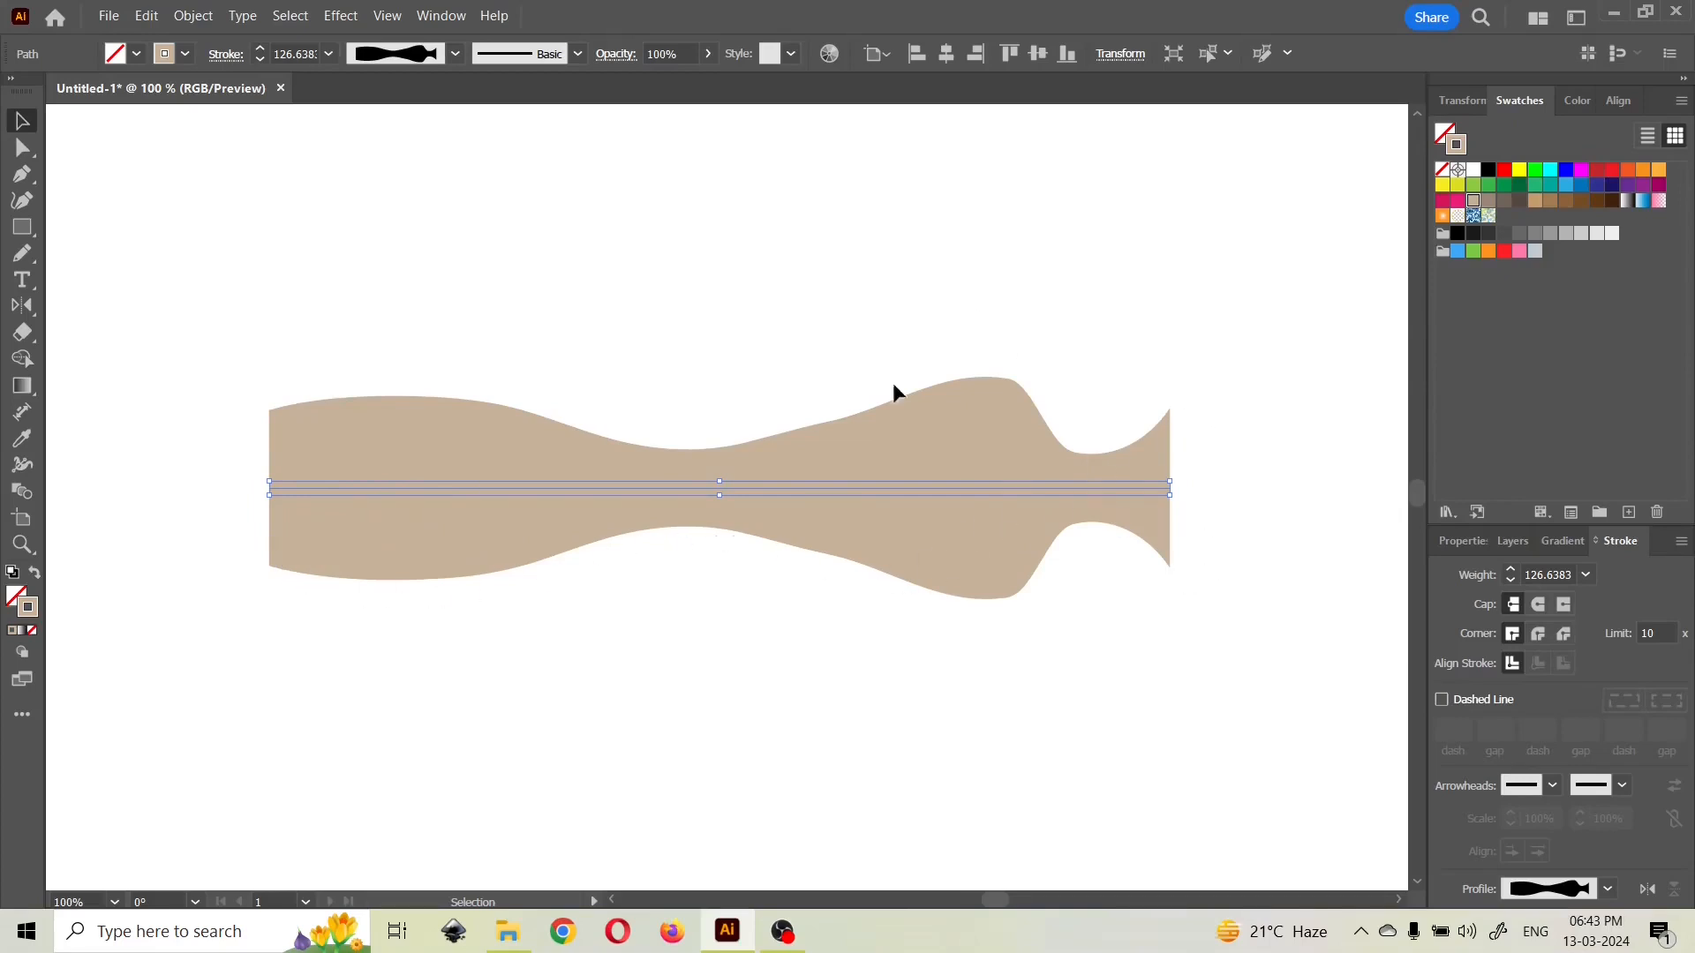
click(190, 19)
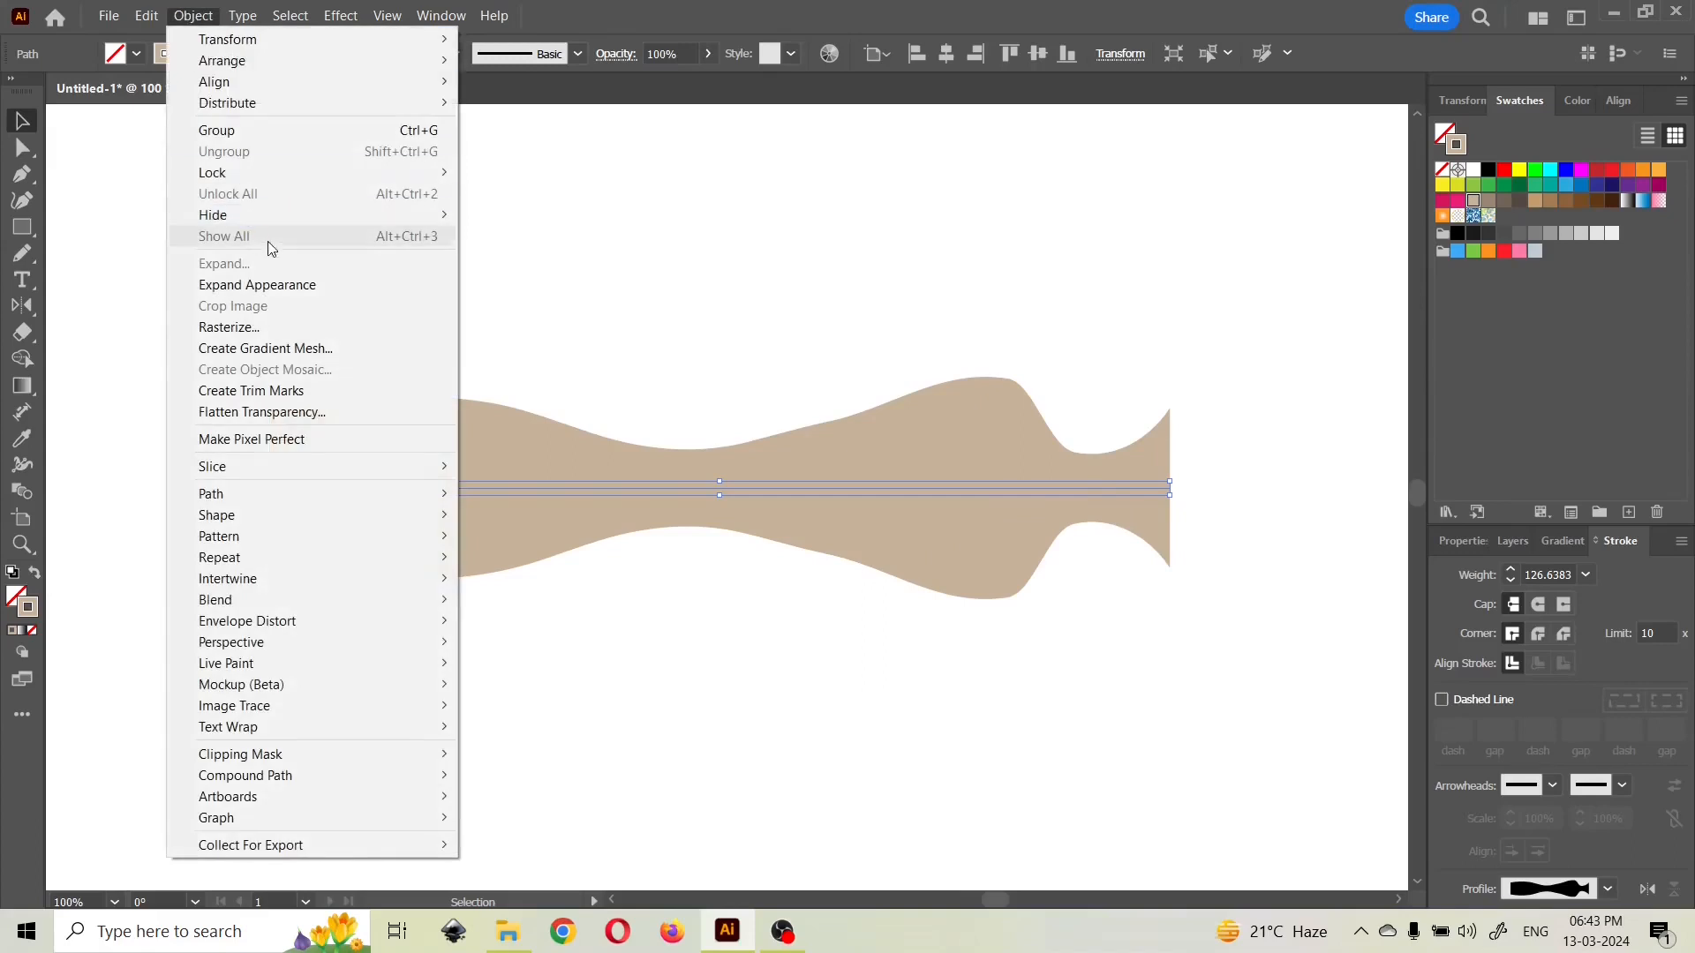
click(298, 286)
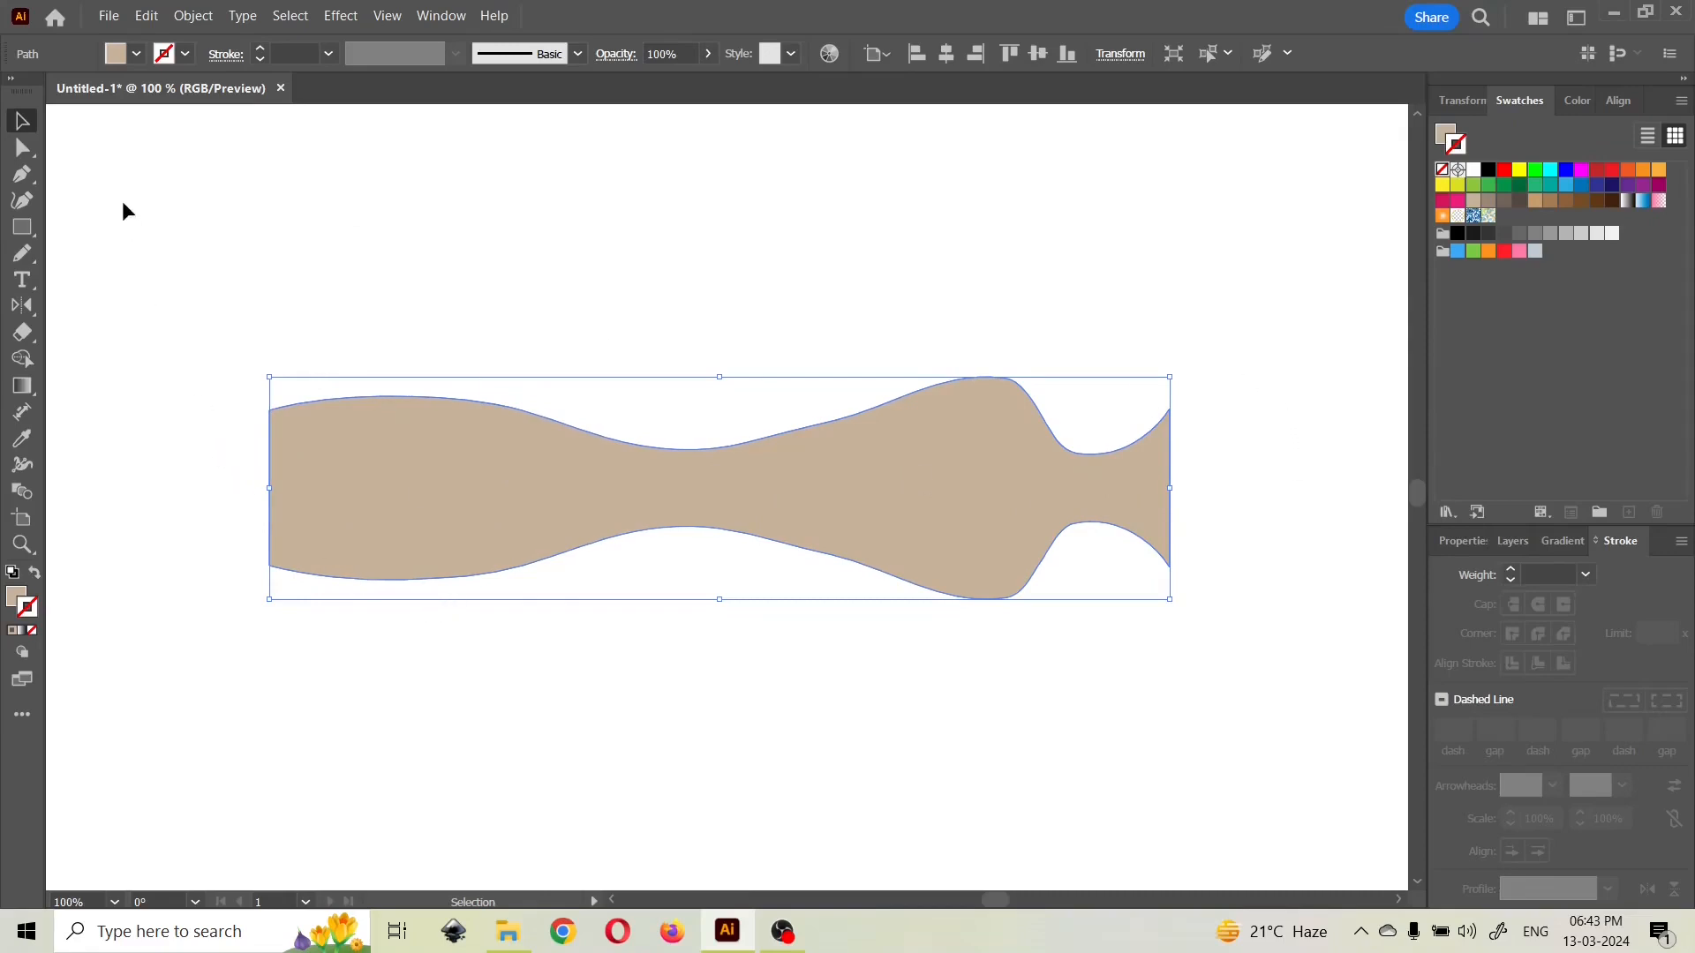
- With the Anchor Point tool, pull steep curve handles from the upper edge's anchor near the left end, forming a dip and a hump
click(36, 185)
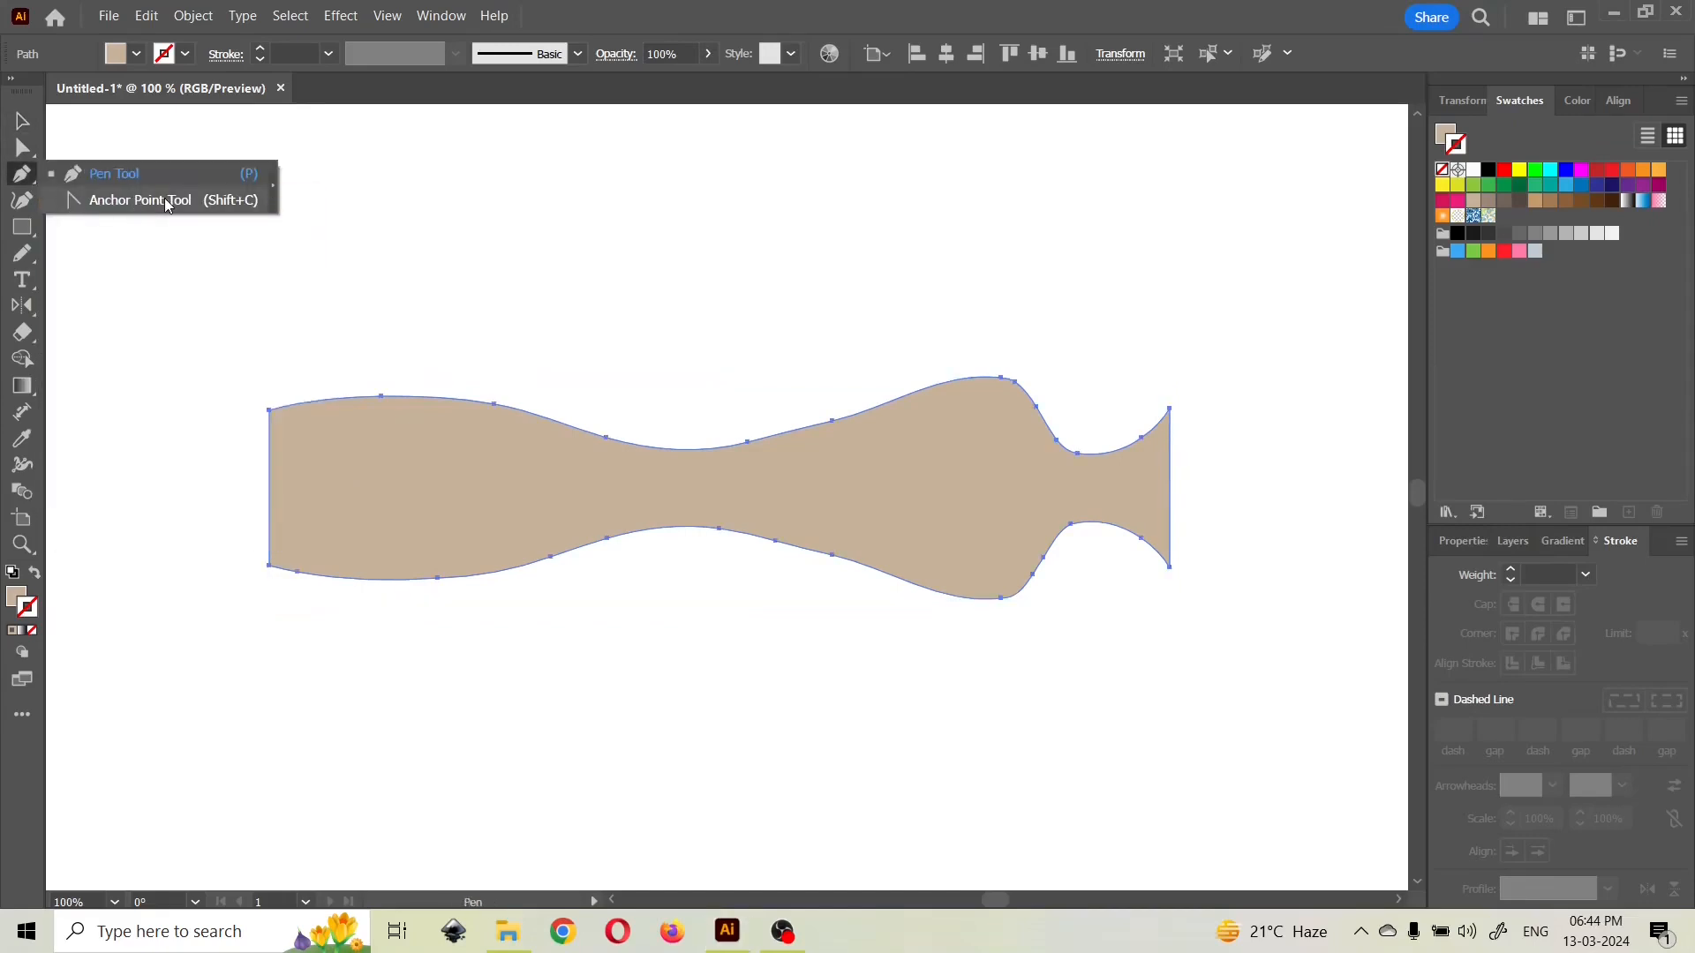
click(165, 199)
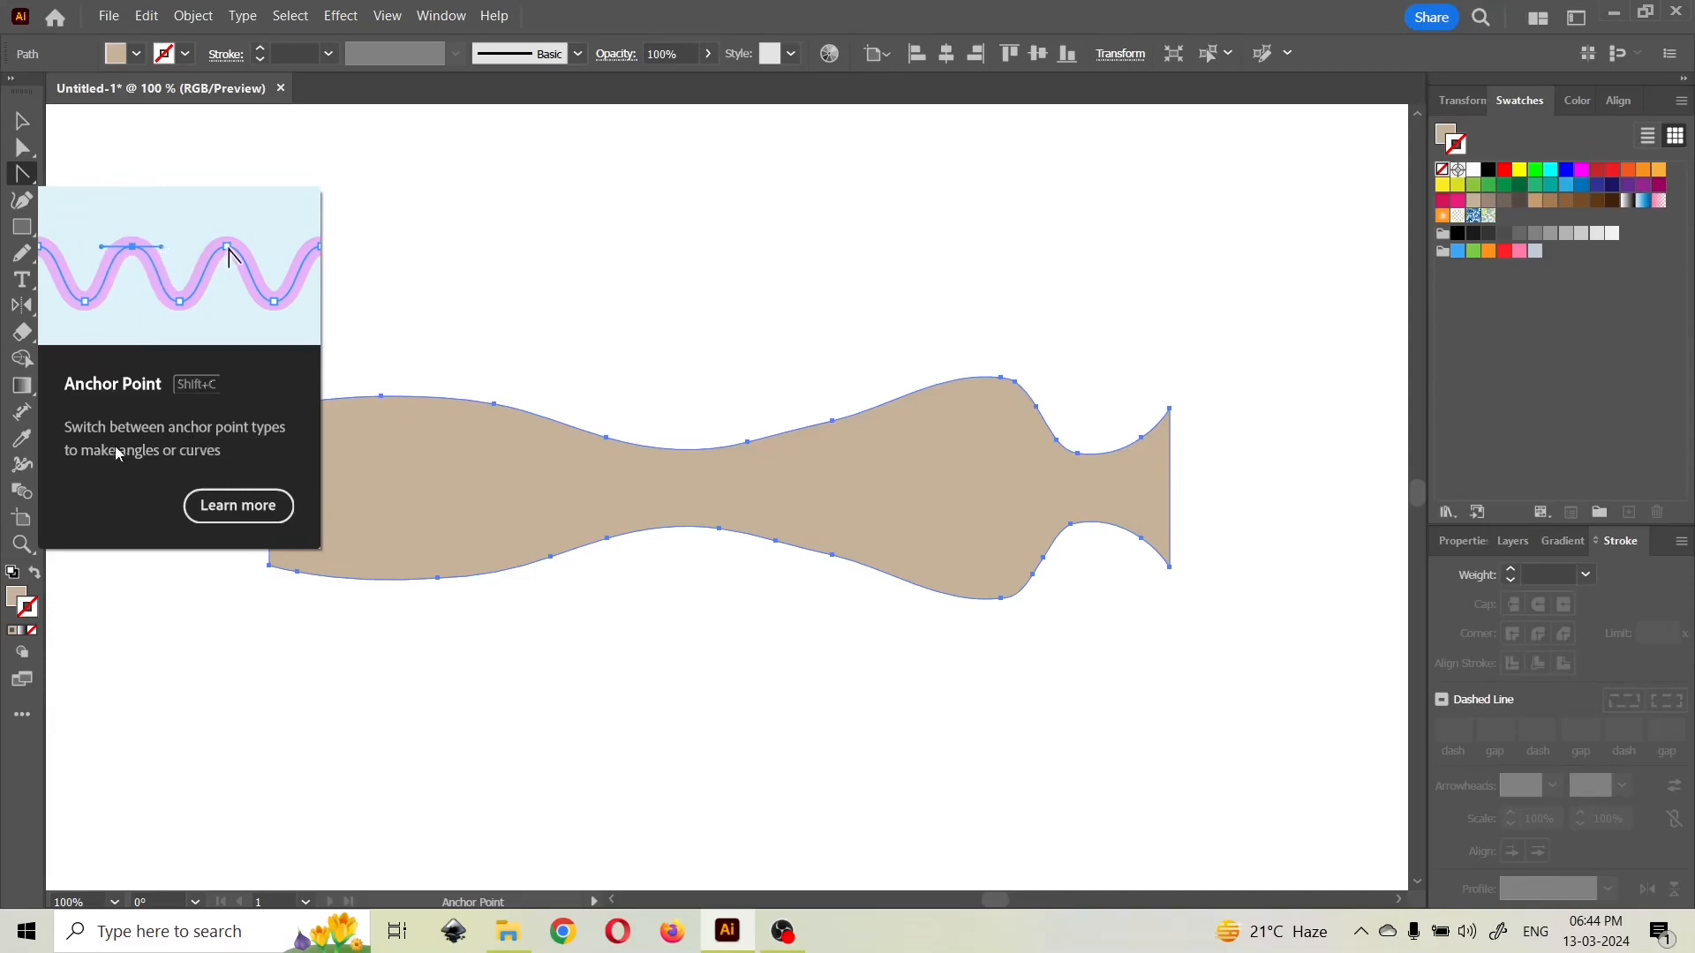
click(382, 399)
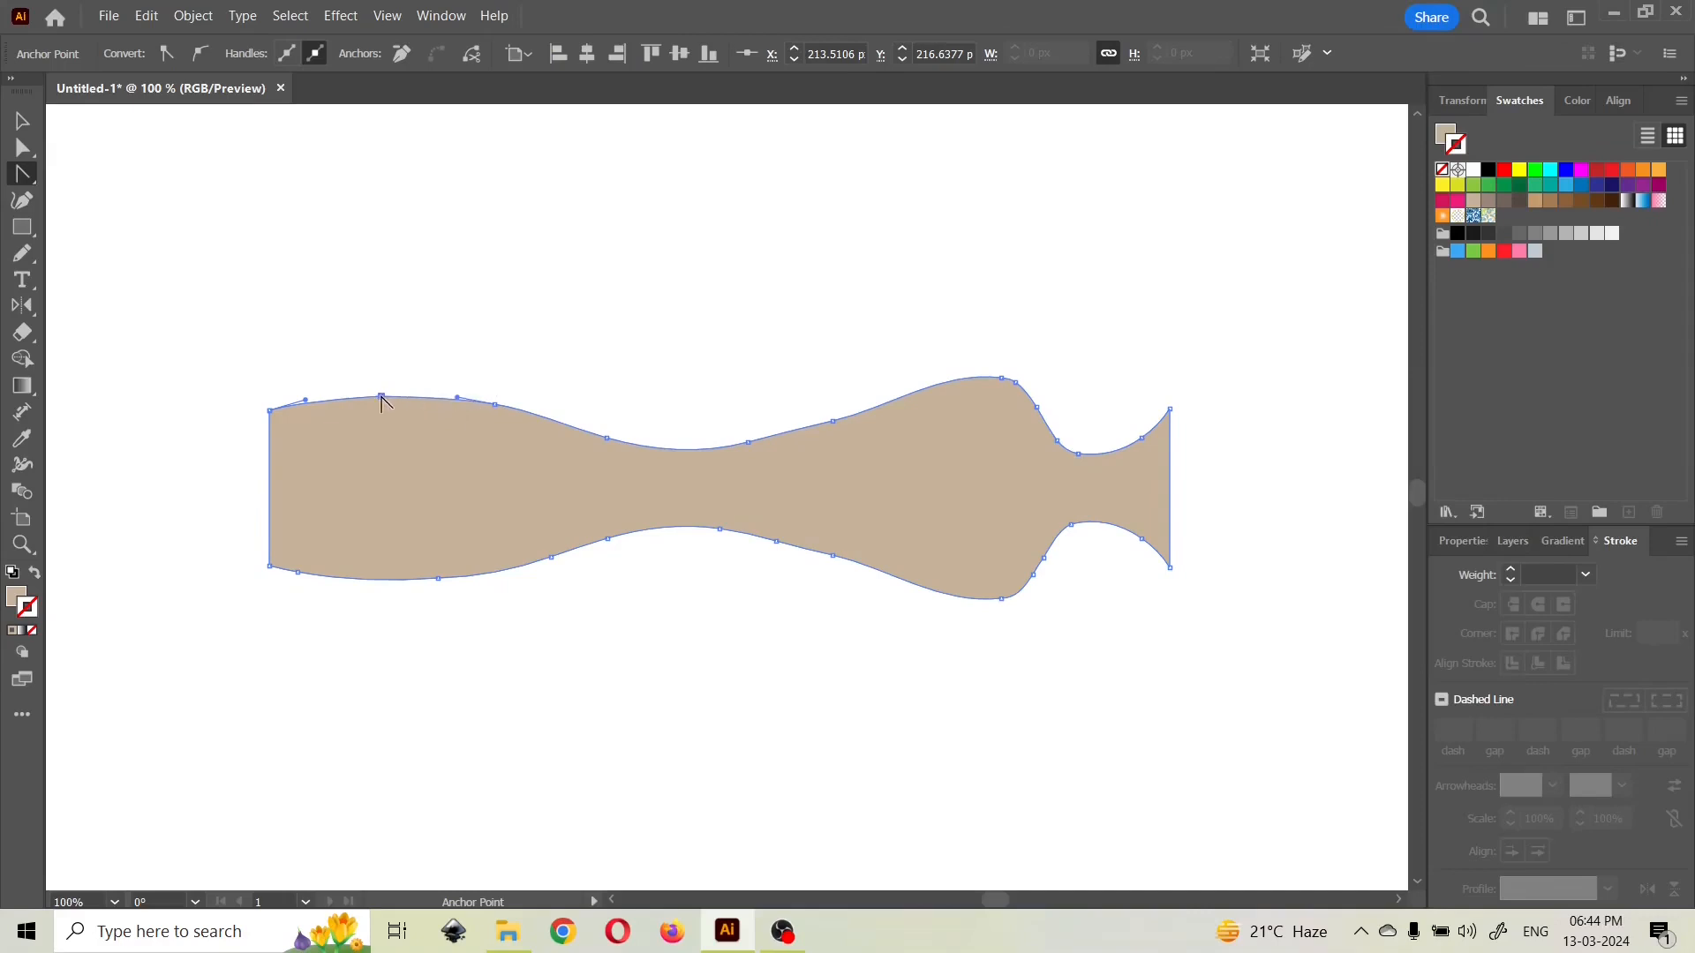
drag(382, 398, 469, 303)
drag(415, 263, 407, 316)
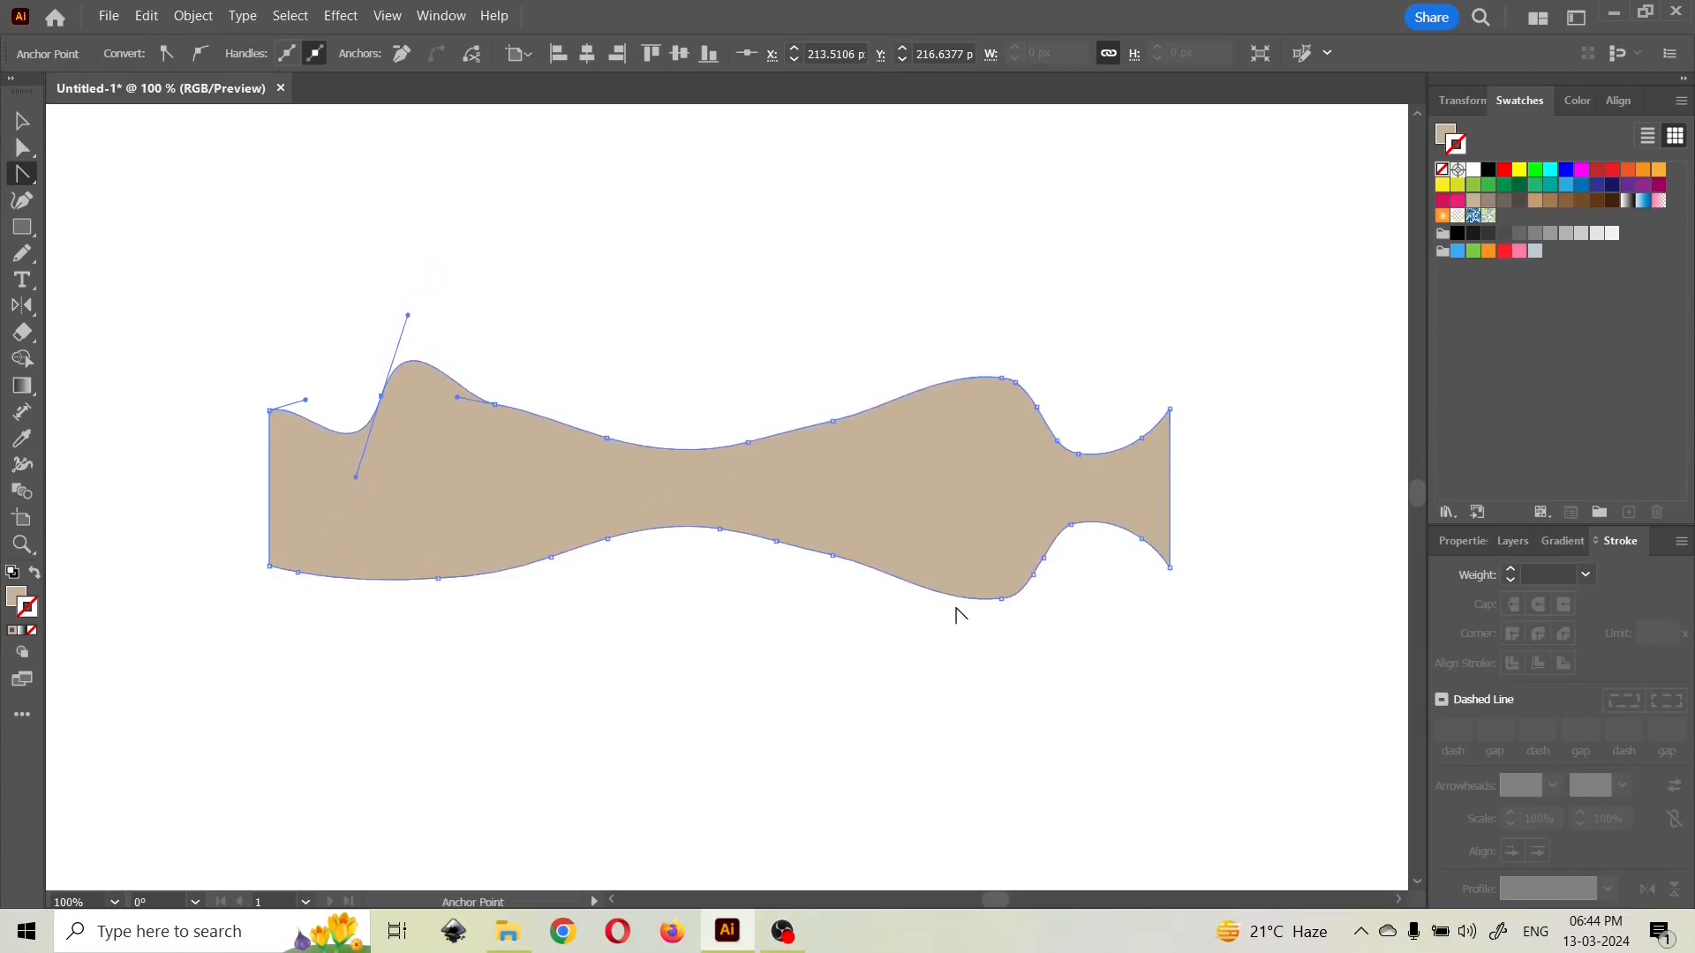
- Pull near-vertical handles from the lower-right bulge's anchor, and convert the lower-left anchor and the upper-right neck anchor to corners
click(1001, 598)
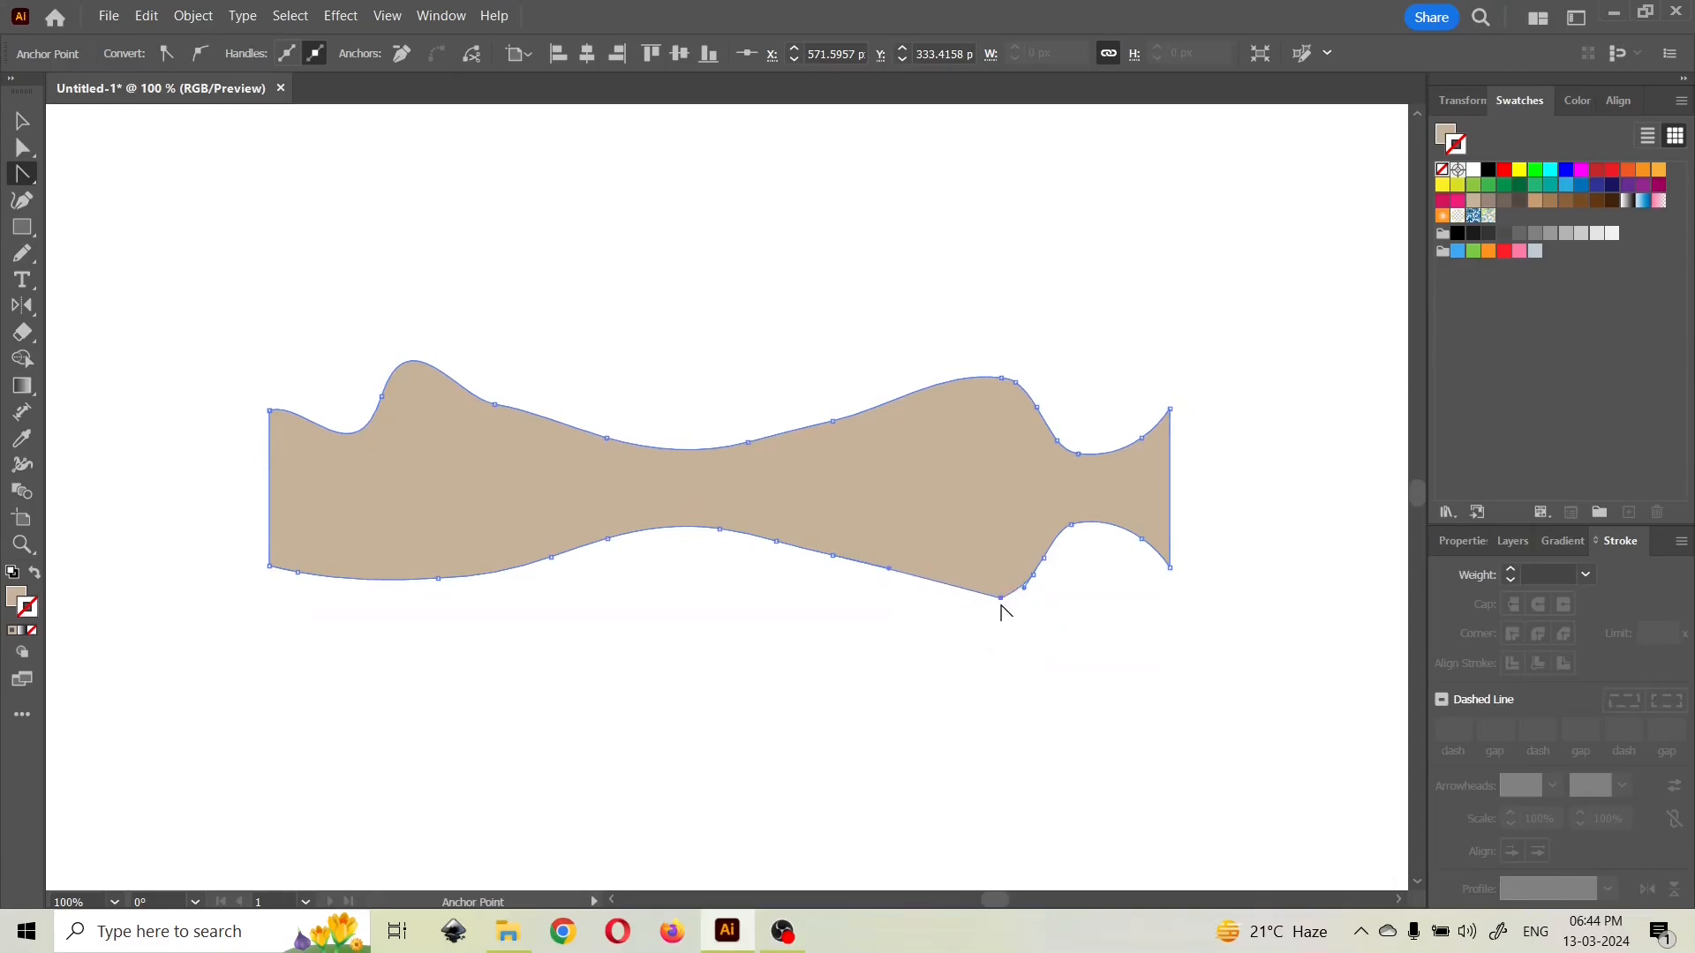
drag(1001, 600, 1020, 715)
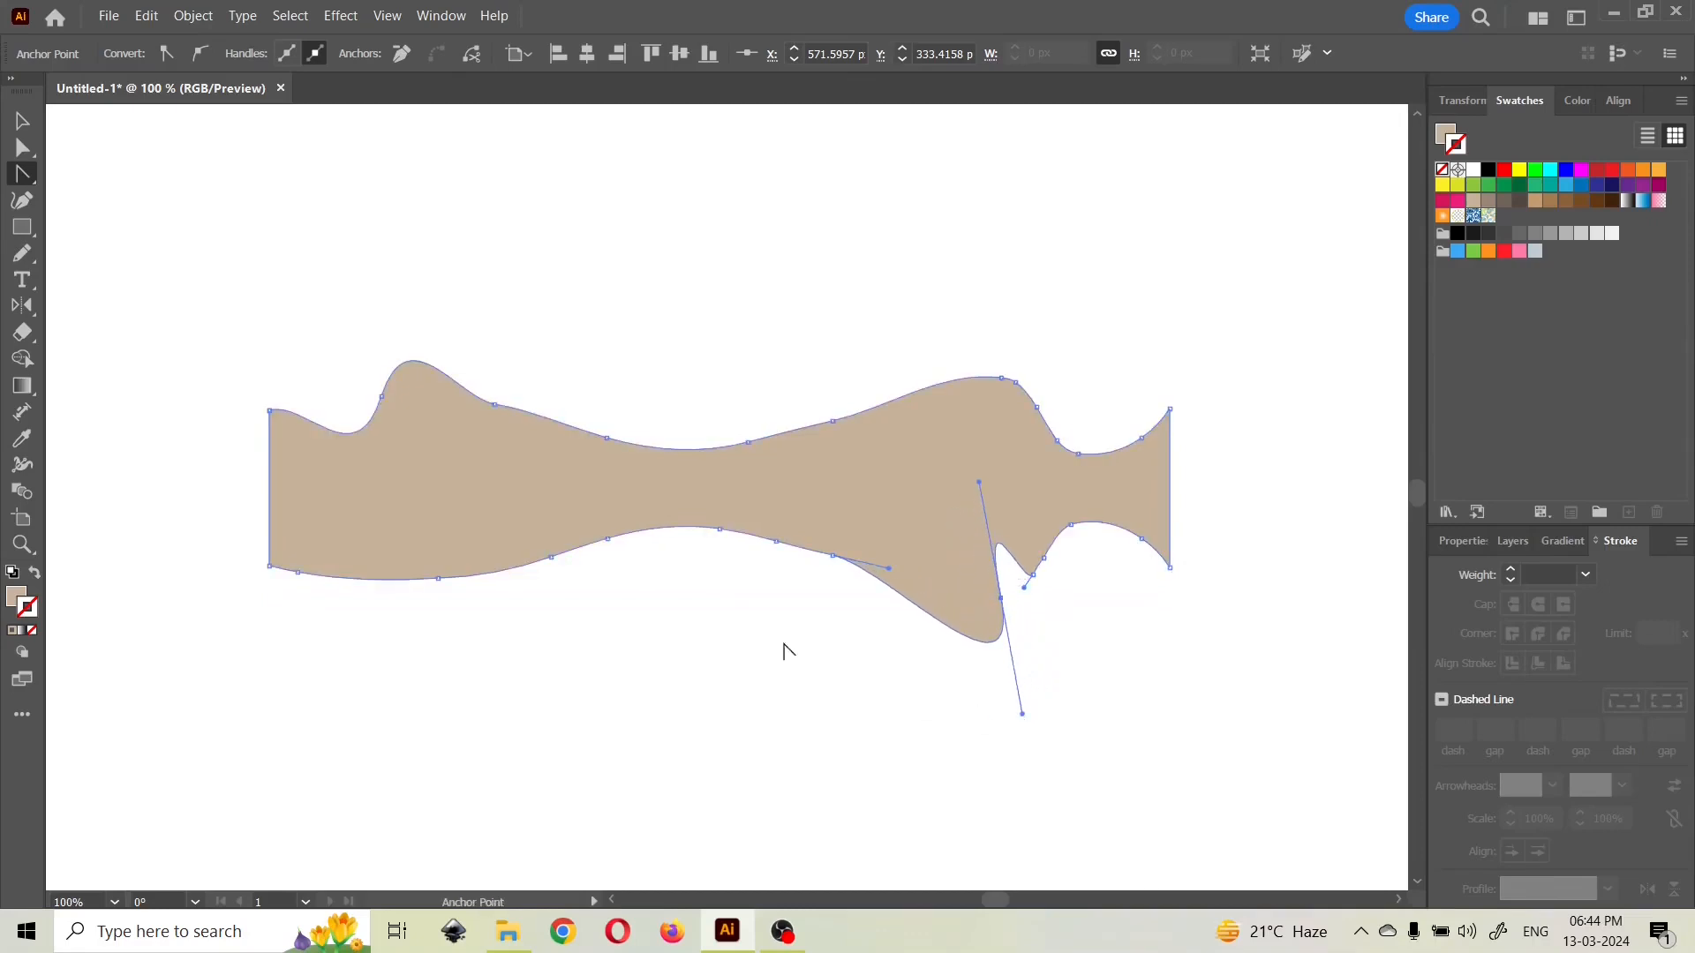
click(441, 585)
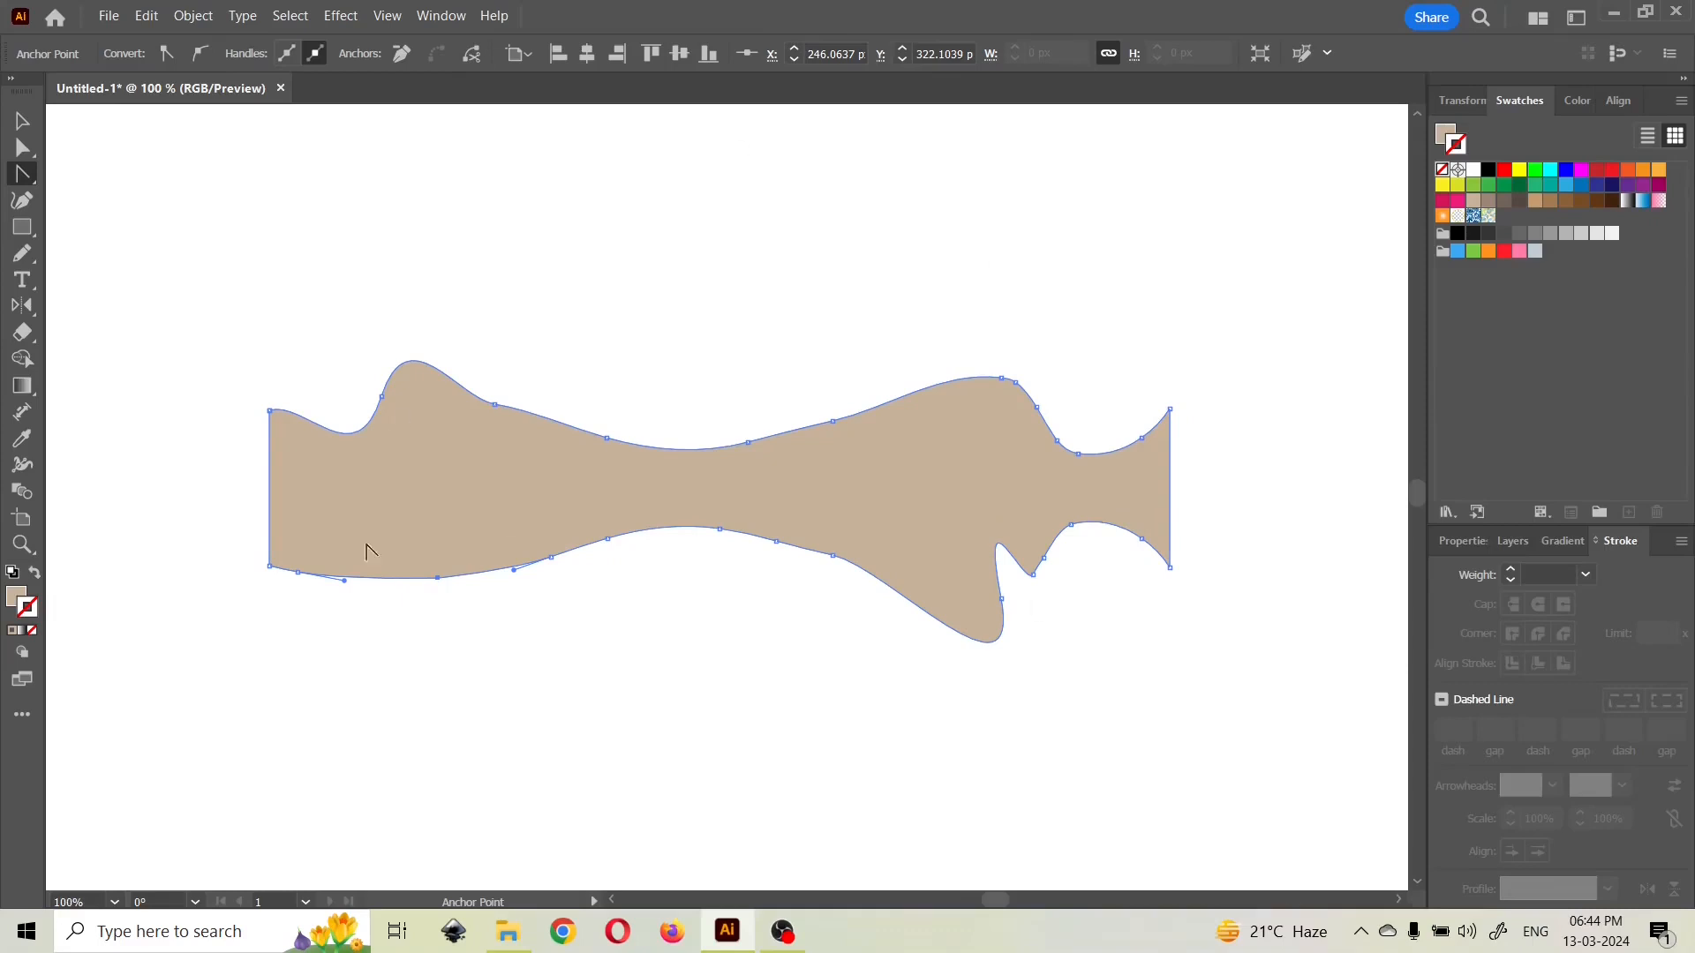
click(1078, 454)
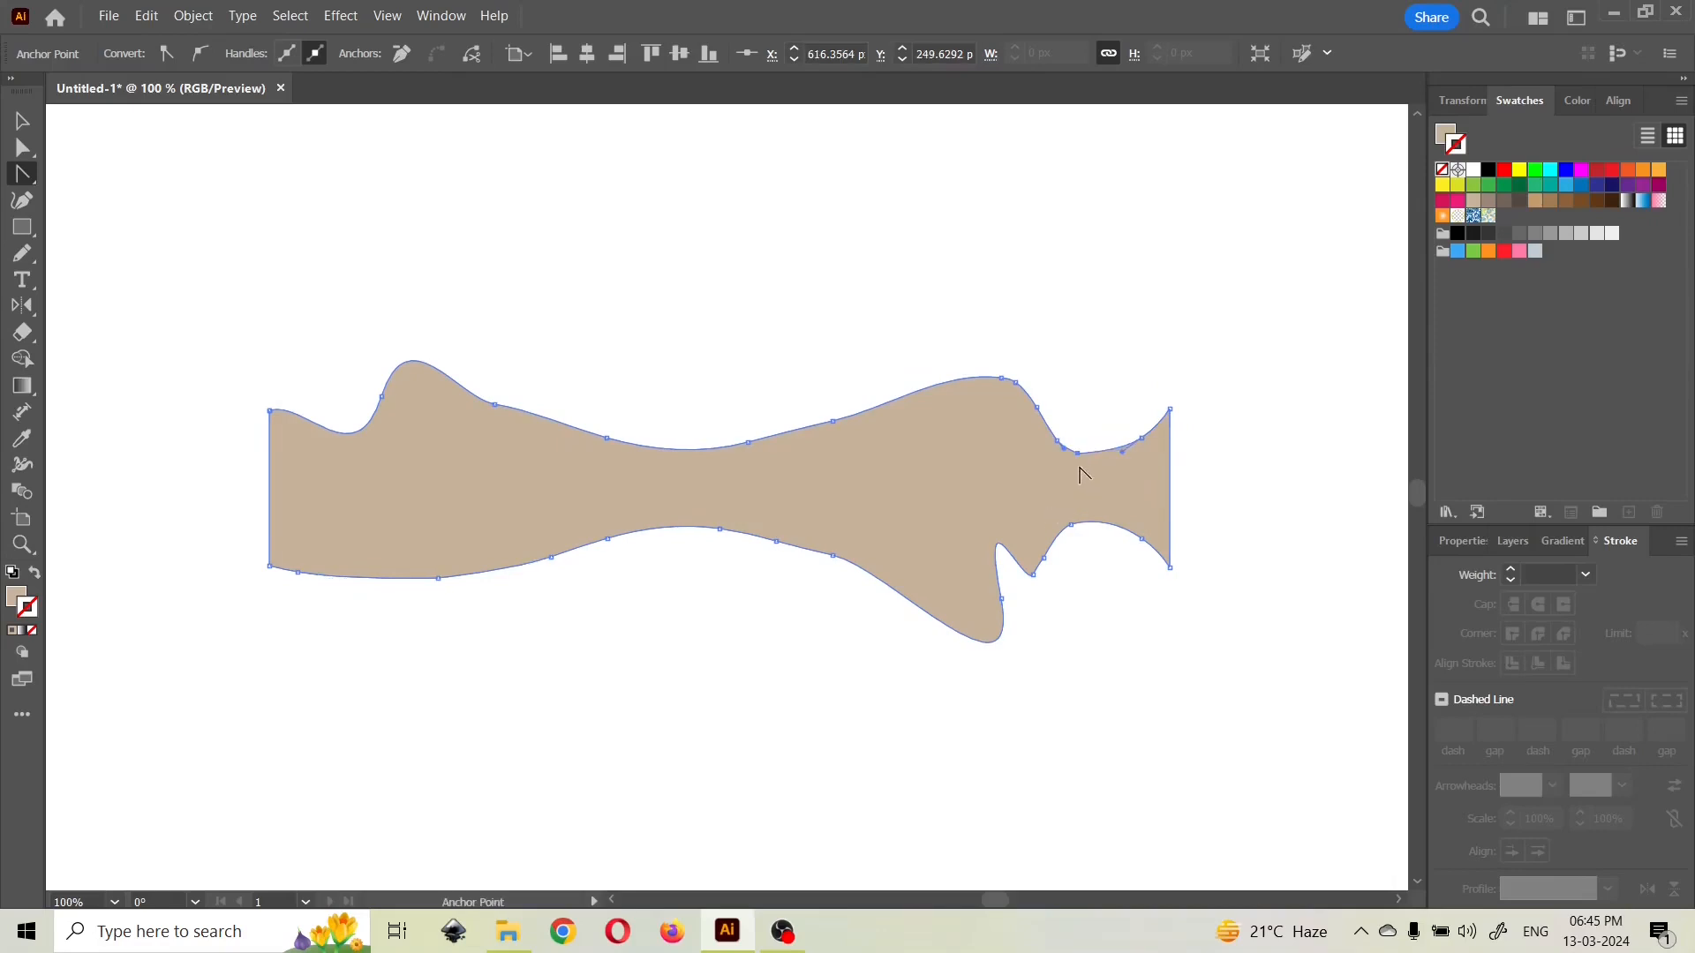
- Reshape the slope above the right-hand neck by pulling handles from its middle anchor and stretching the next anchor's handle deep into the shape
scroll(1084, 475, up, 3)
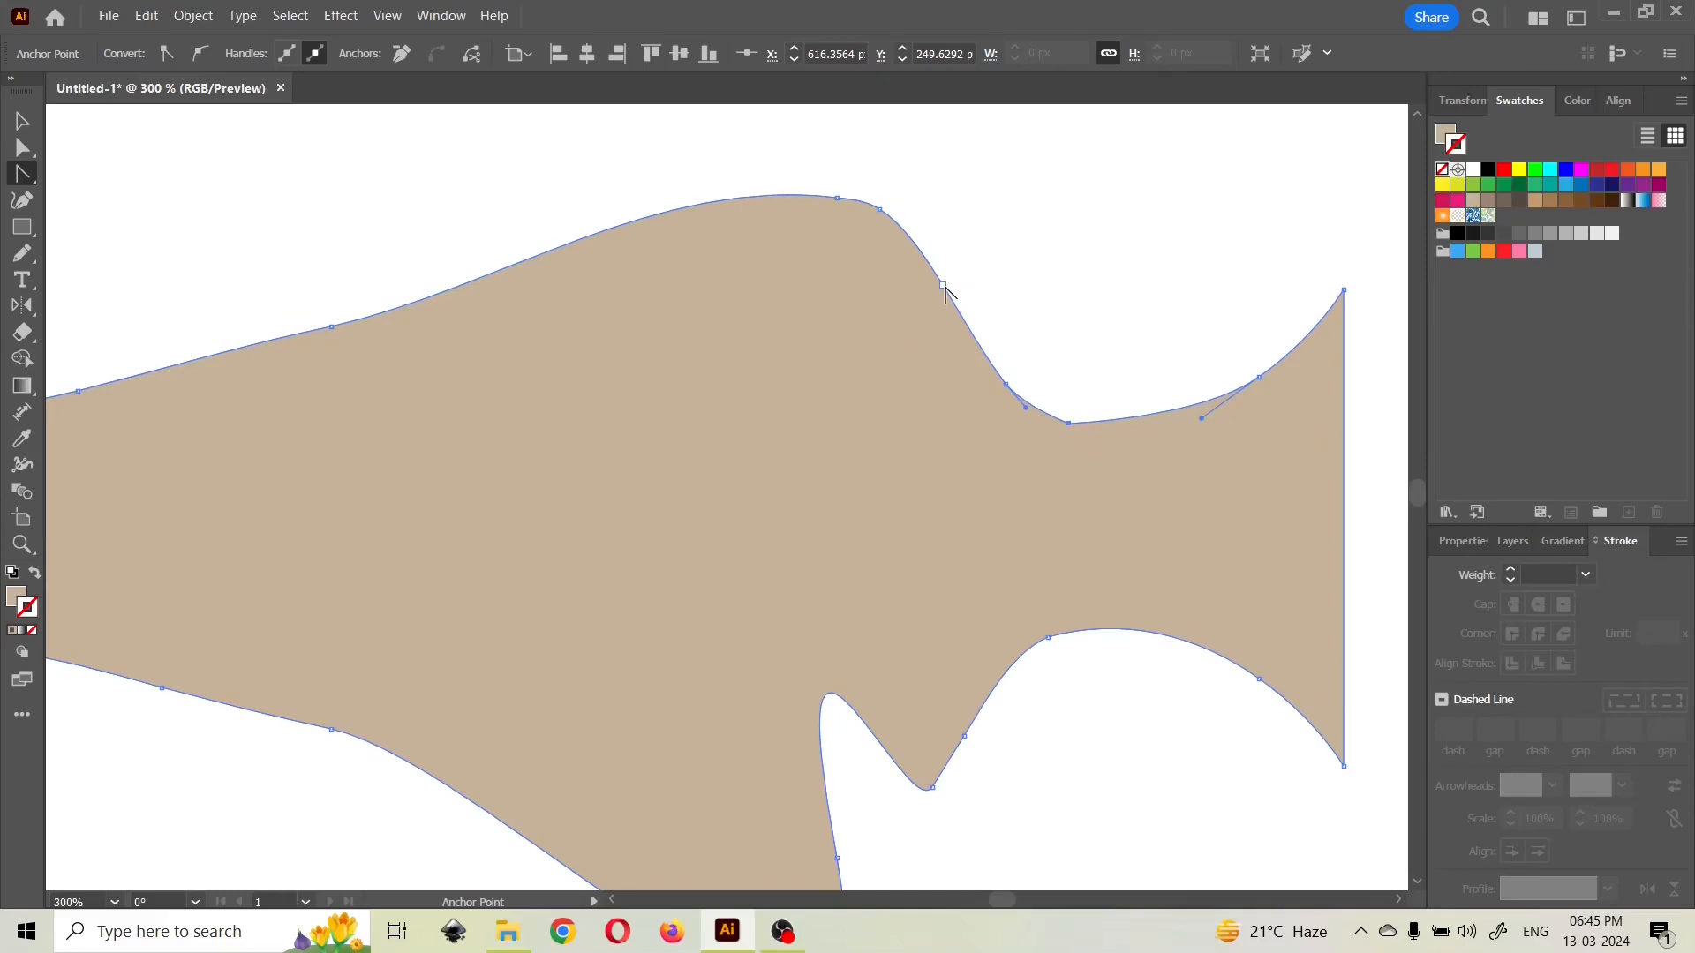
drag(943, 285, 1051, 261)
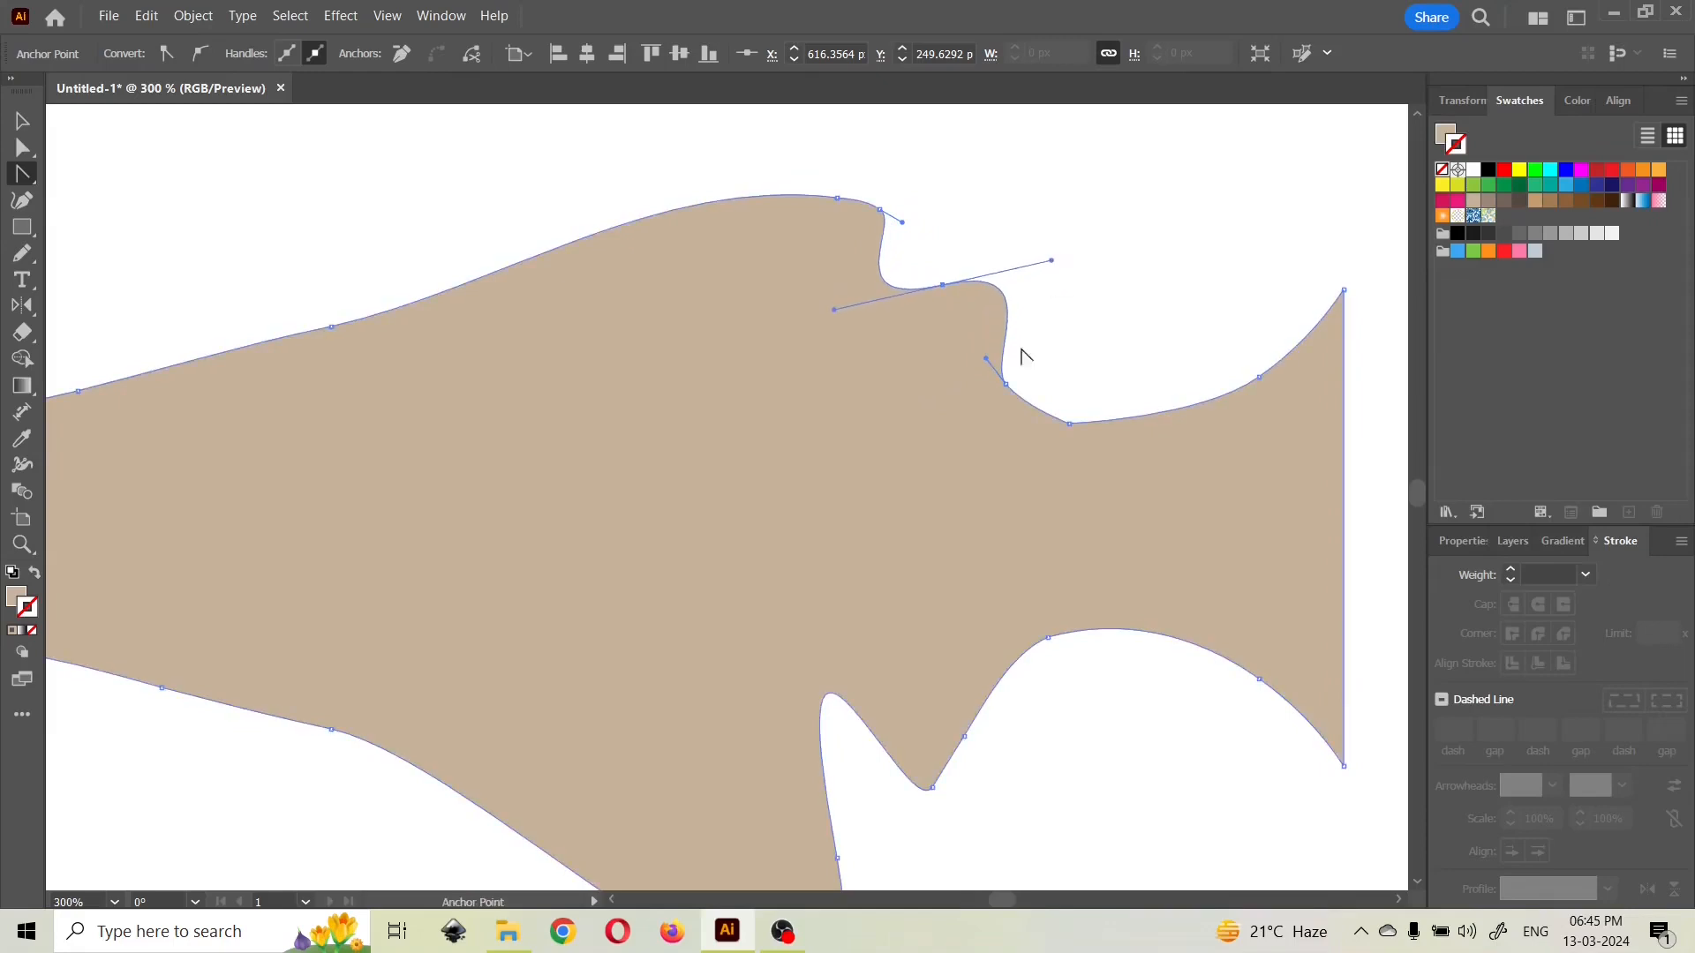
drag(986, 359, 764, 500)
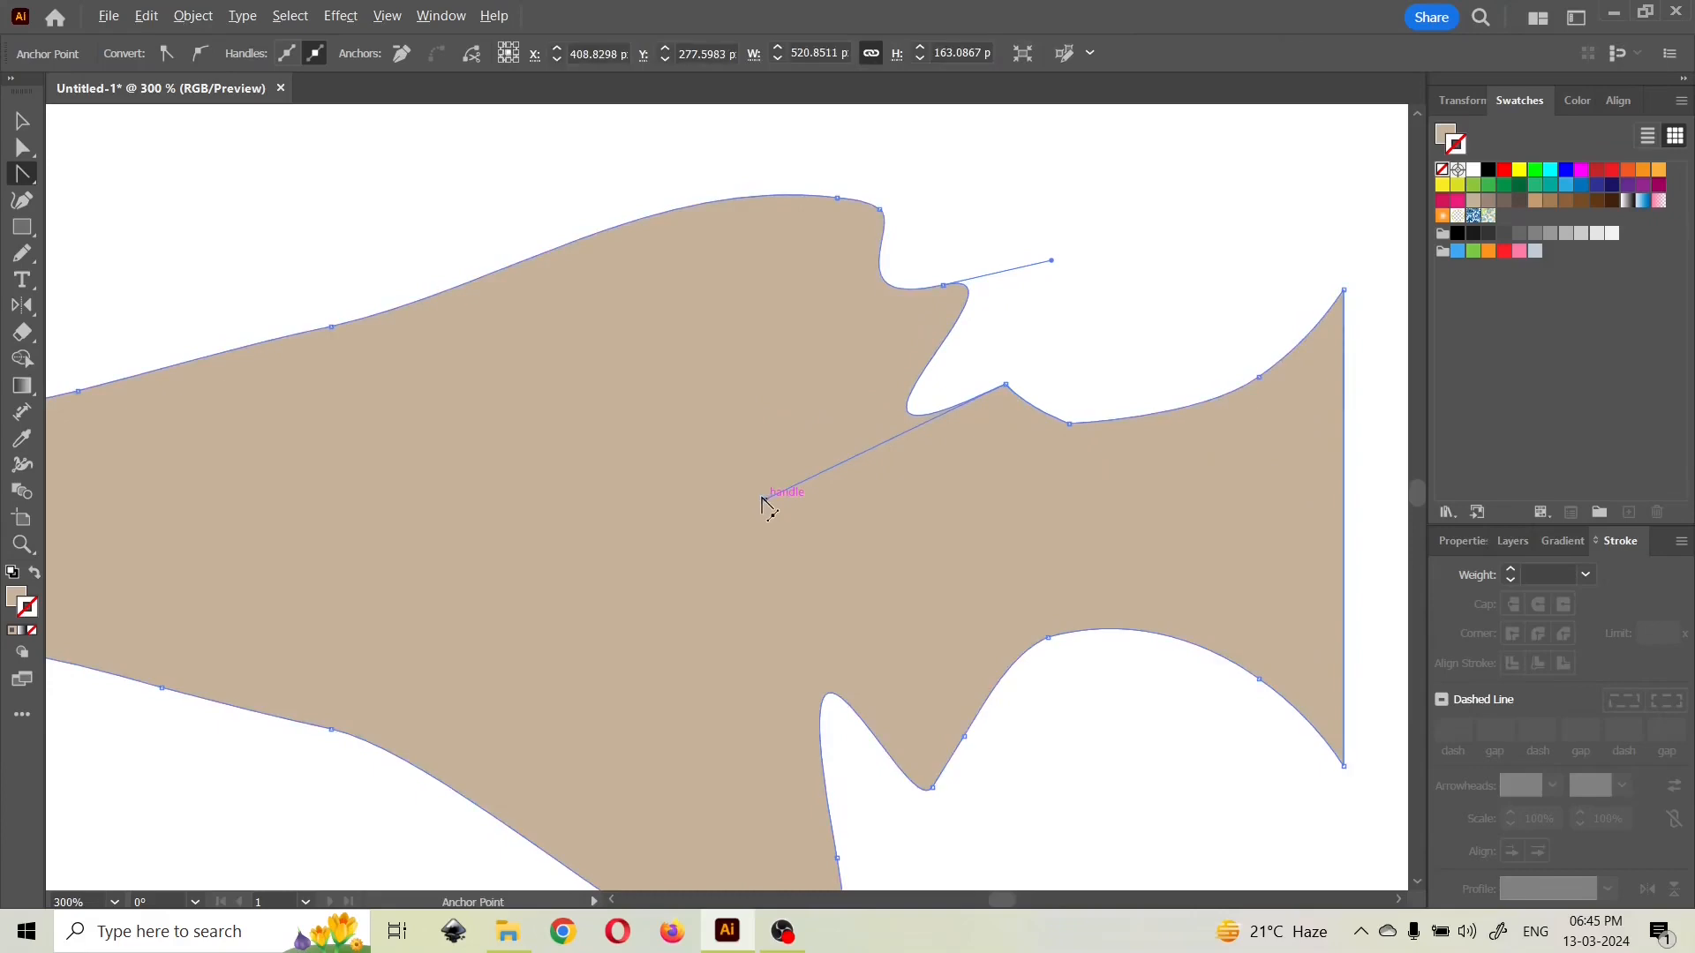
- Bend the middle segment of the shape's upper edge upward into a gentle arch
scroll(764, 501, down, 2)
scroll(550, 475, down, 1)
scroll(413, 496, down, 1)
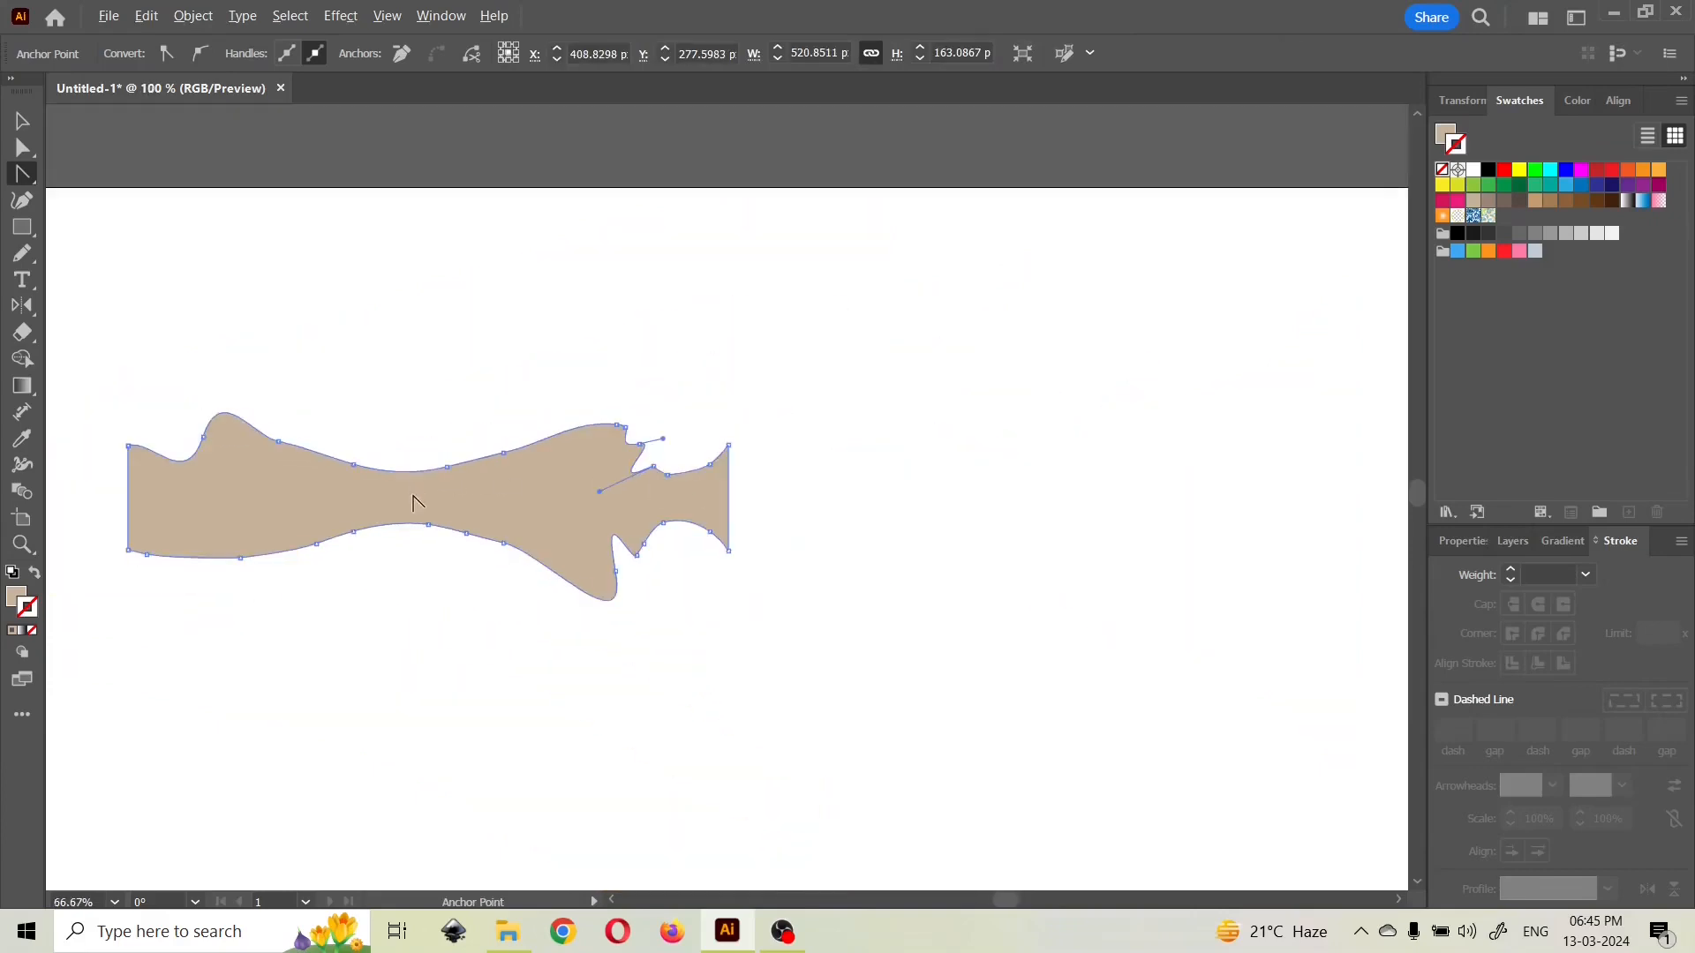
drag(348, 382, 443, 385)
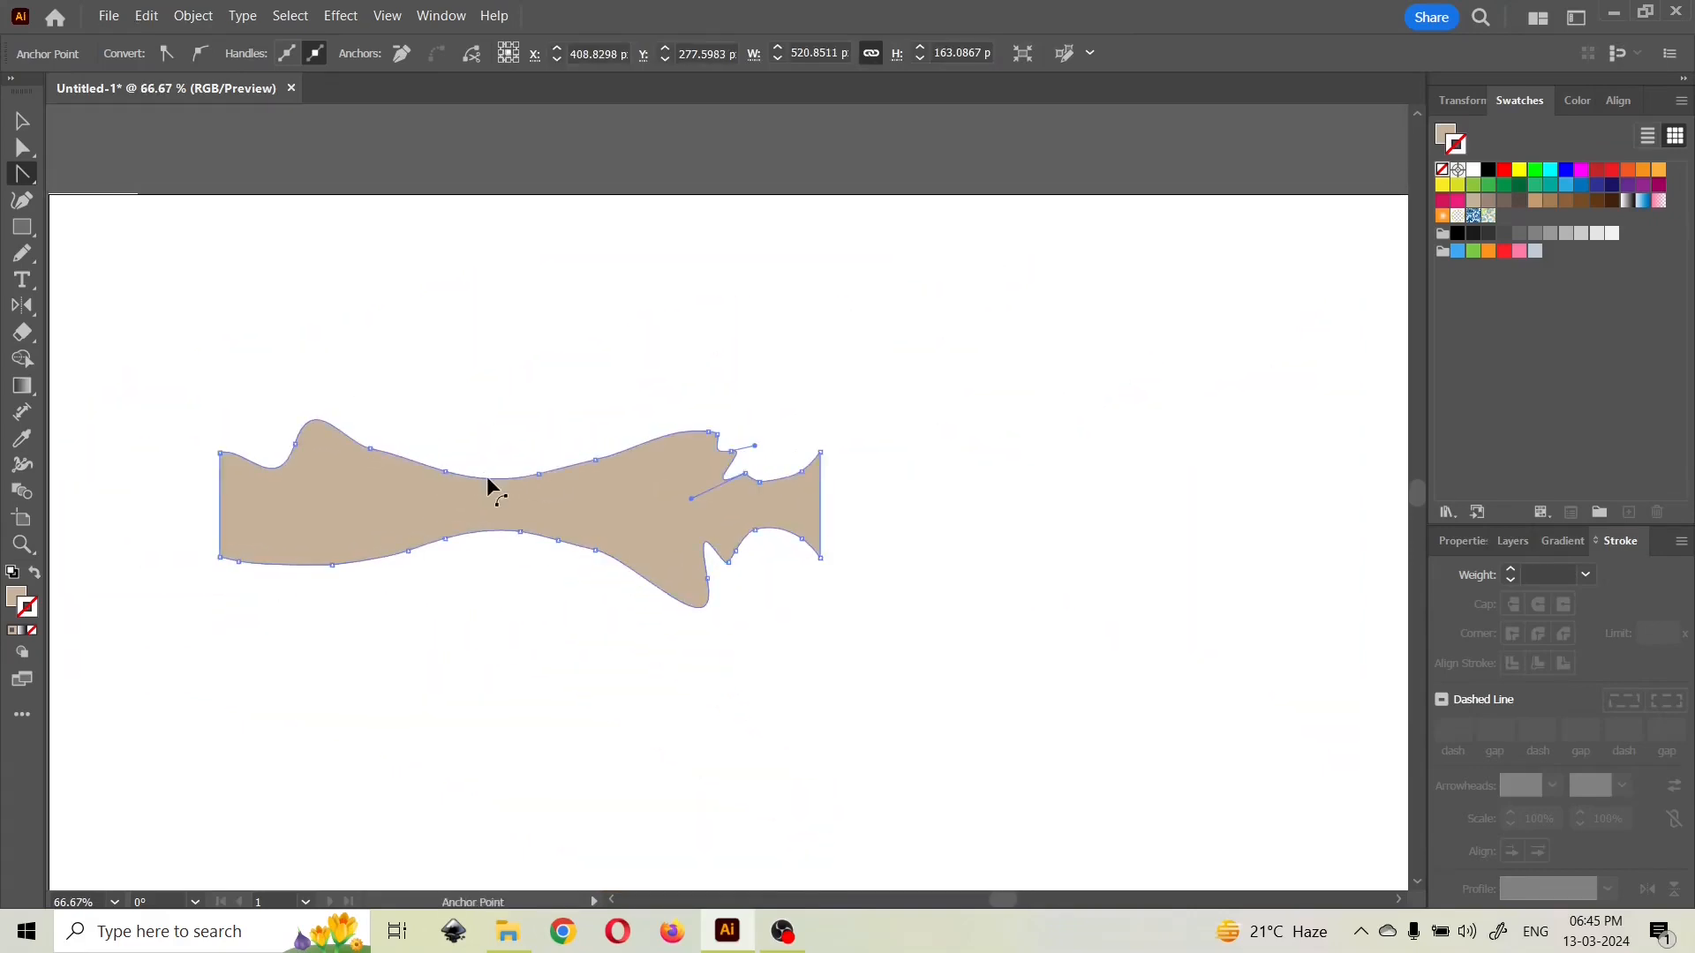
drag(488, 477, 490, 467)
scroll(462, 553, up, 3)
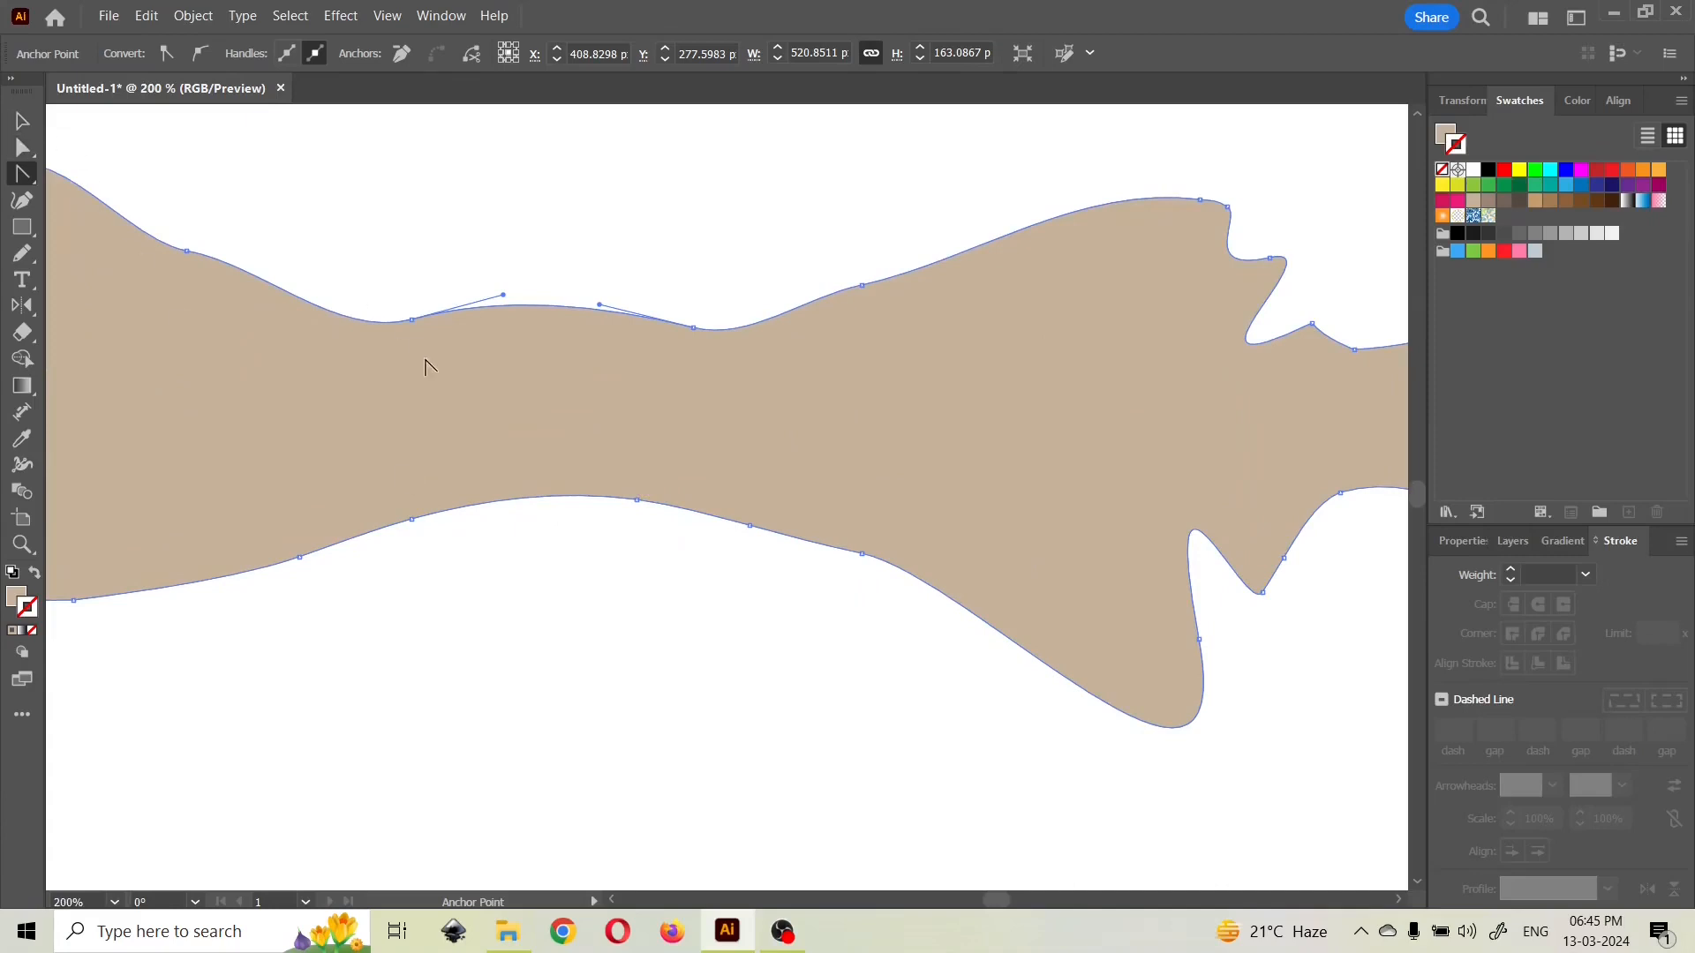
- Pull the lower edge's middle segment down into a rounded lobe and bow the lower-right segment outward
drag(501, 179, 576, 200)
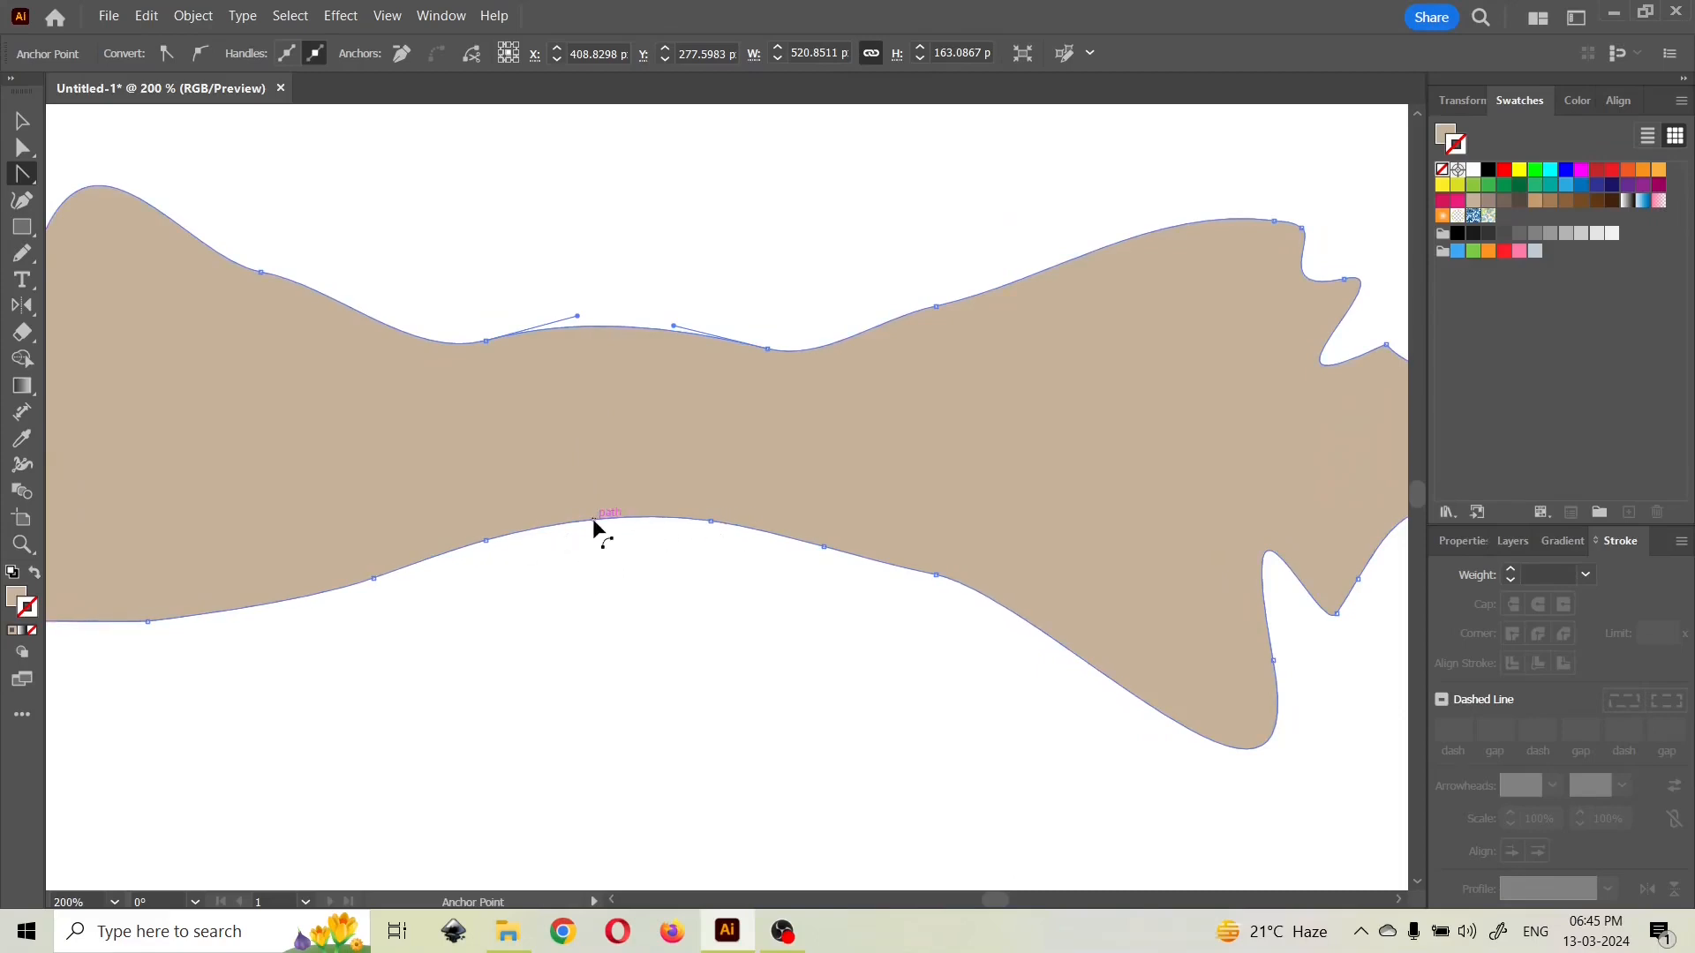
drag(592, 521, 602, 671)
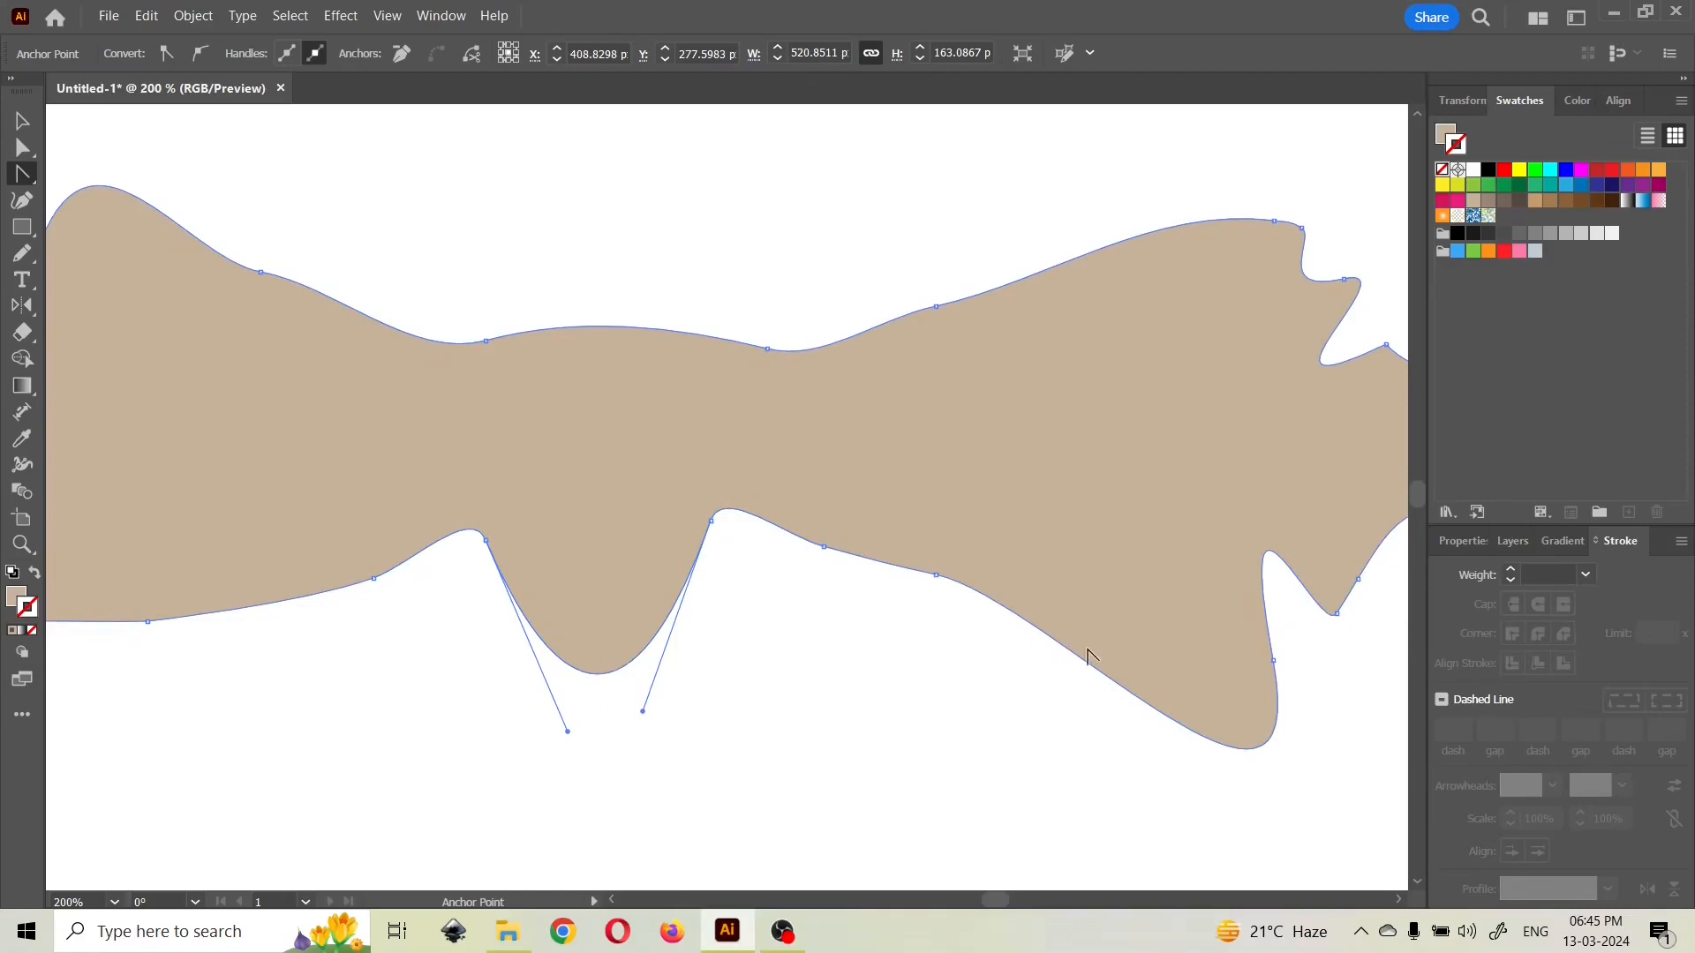
drag(1091, 668, 991, 636)
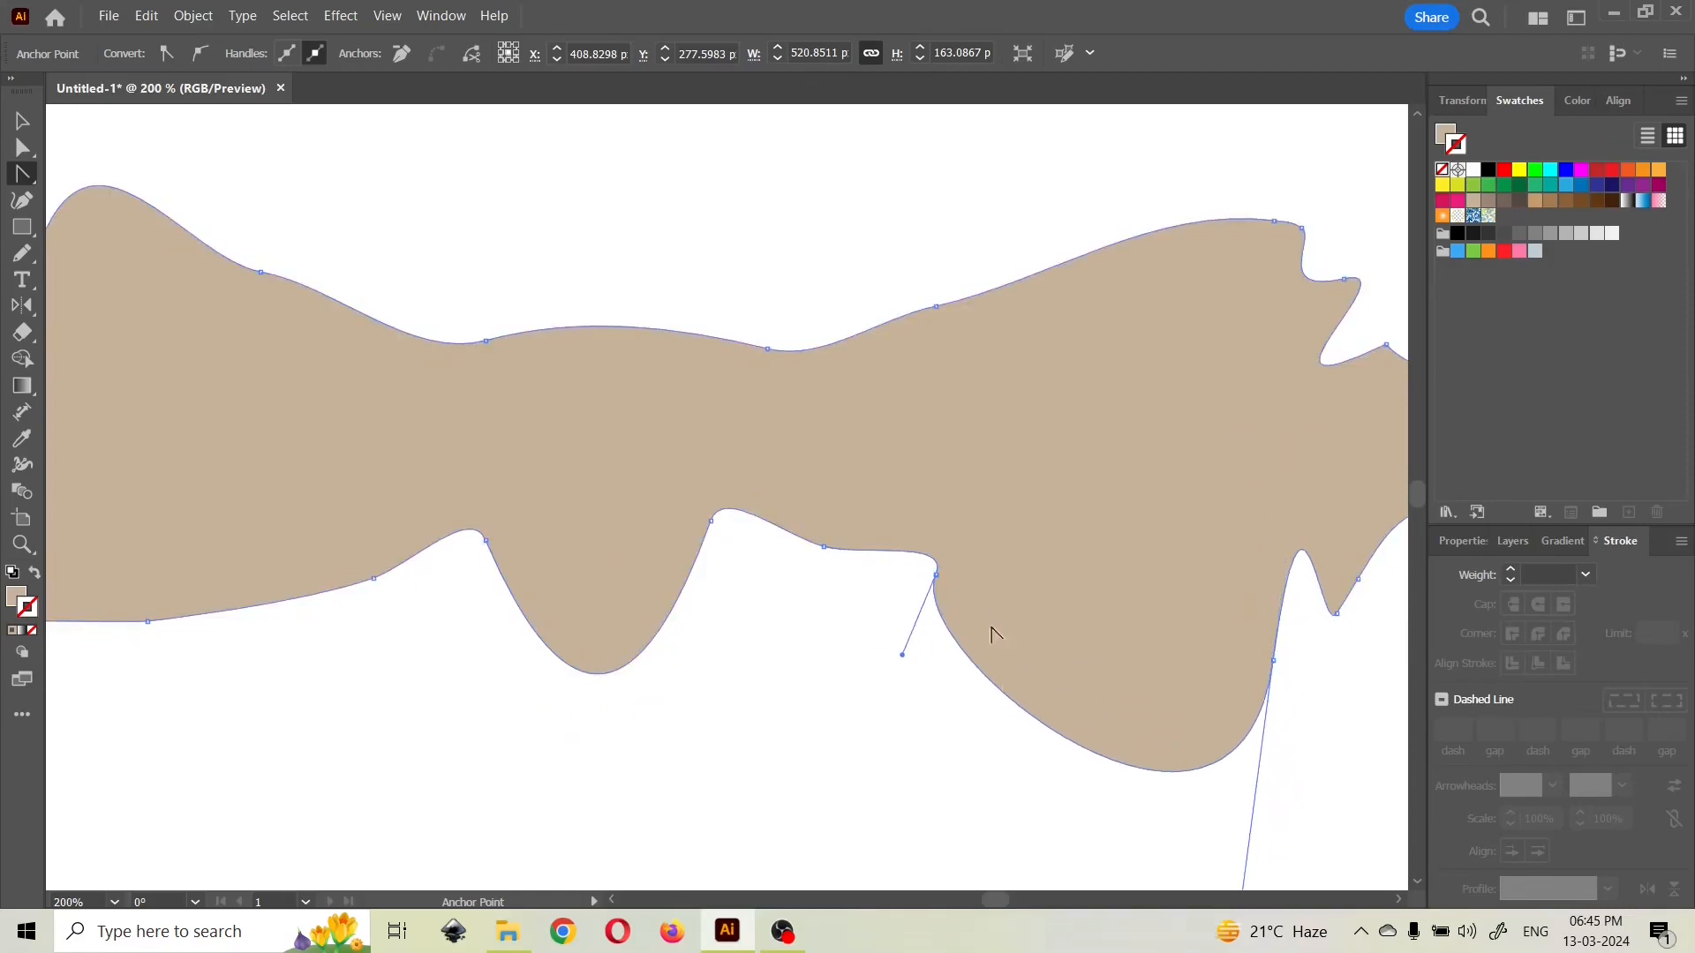
scroll(998, 431, down, 2)
- Delete the entire reshaped brown path from the artboard
click(22, 121)
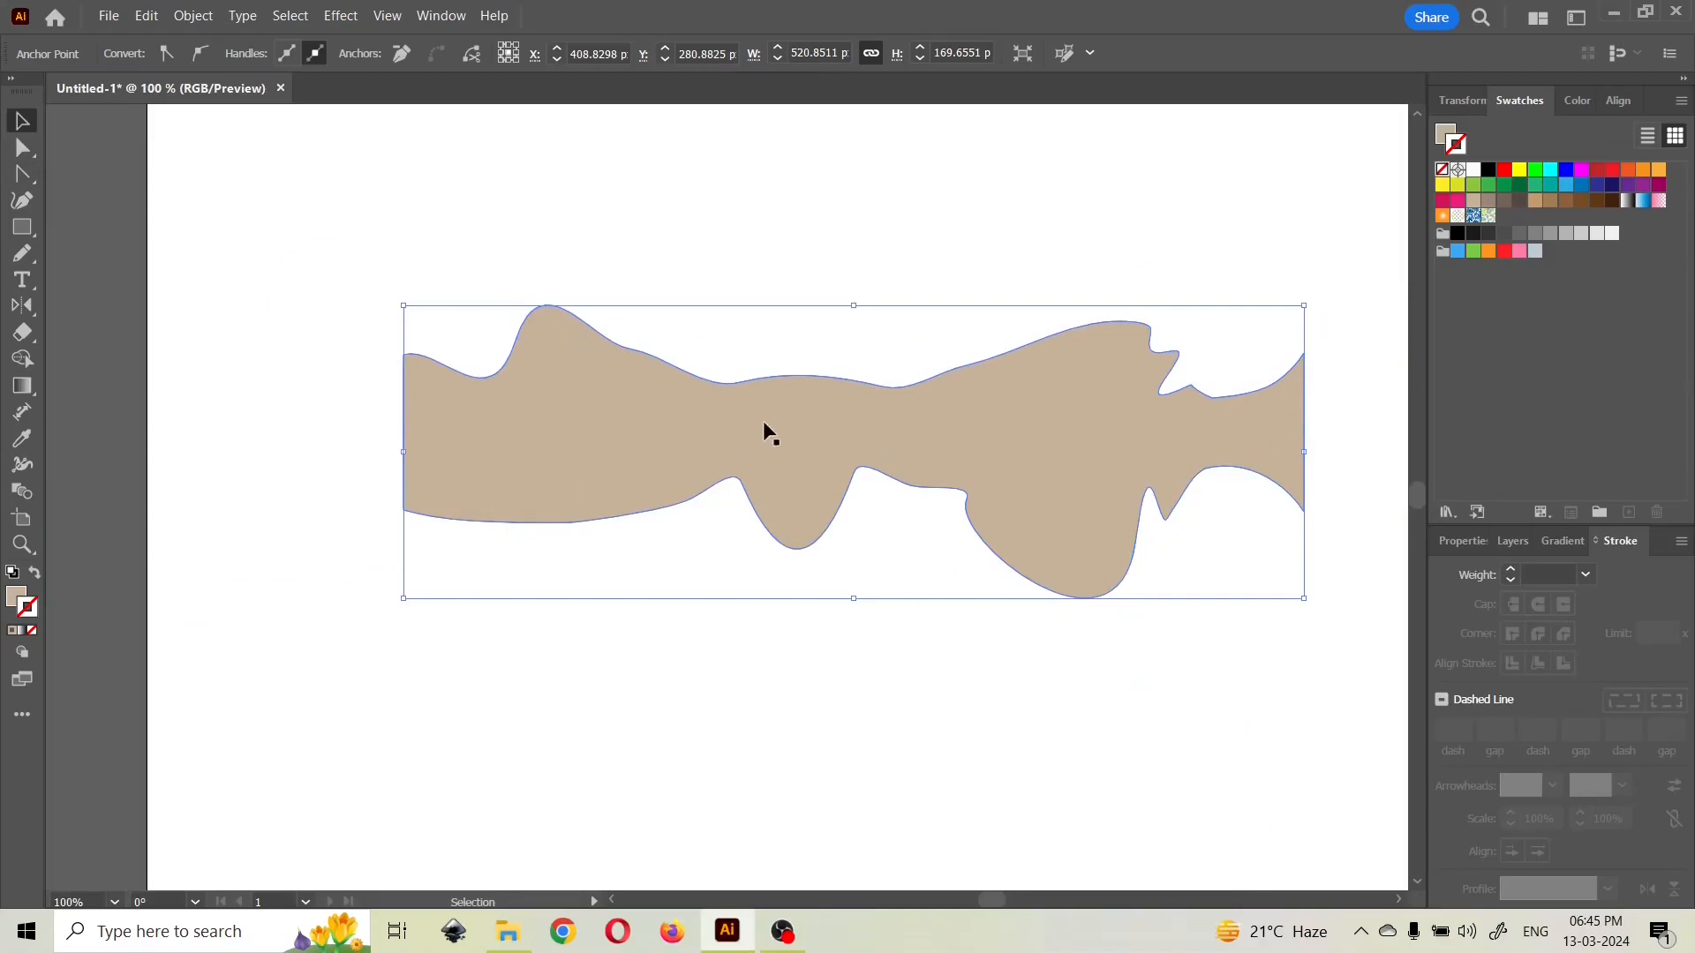
key(Delete)
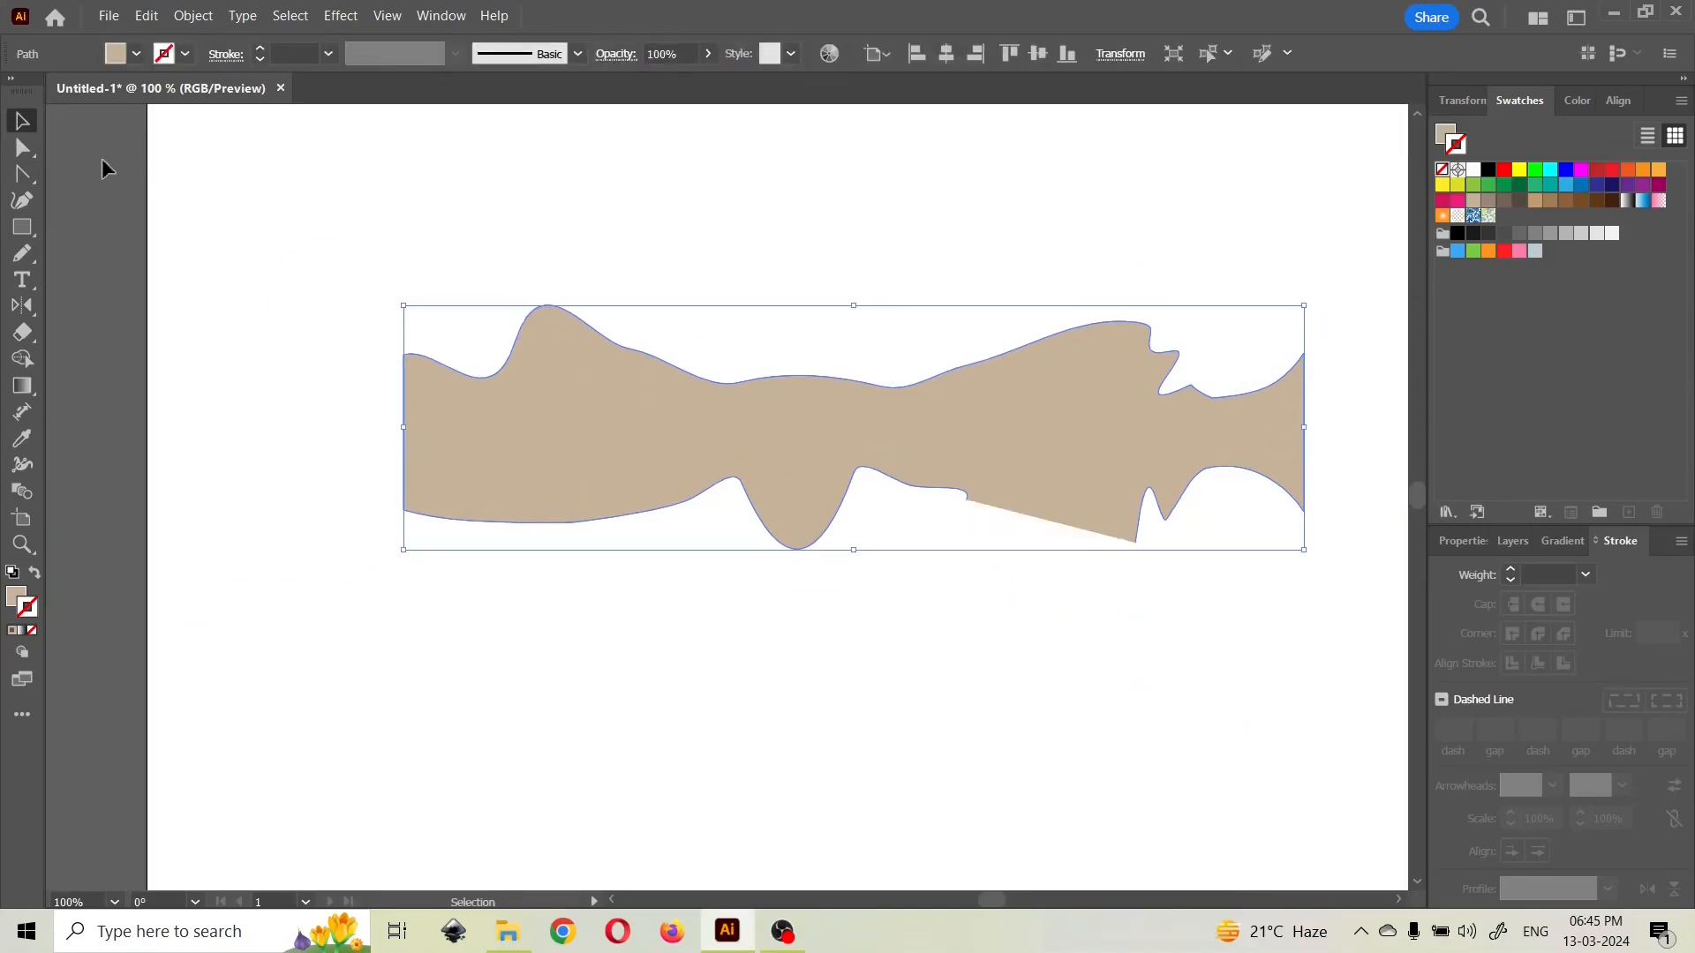
drag(271, 212, 1314, 596)
key(Delete)
- Draw a wide light brown rectangle, about twice as wide as it is high, on the empty artboard
click(22, 227)
drag(429, 262, 1141, 622)
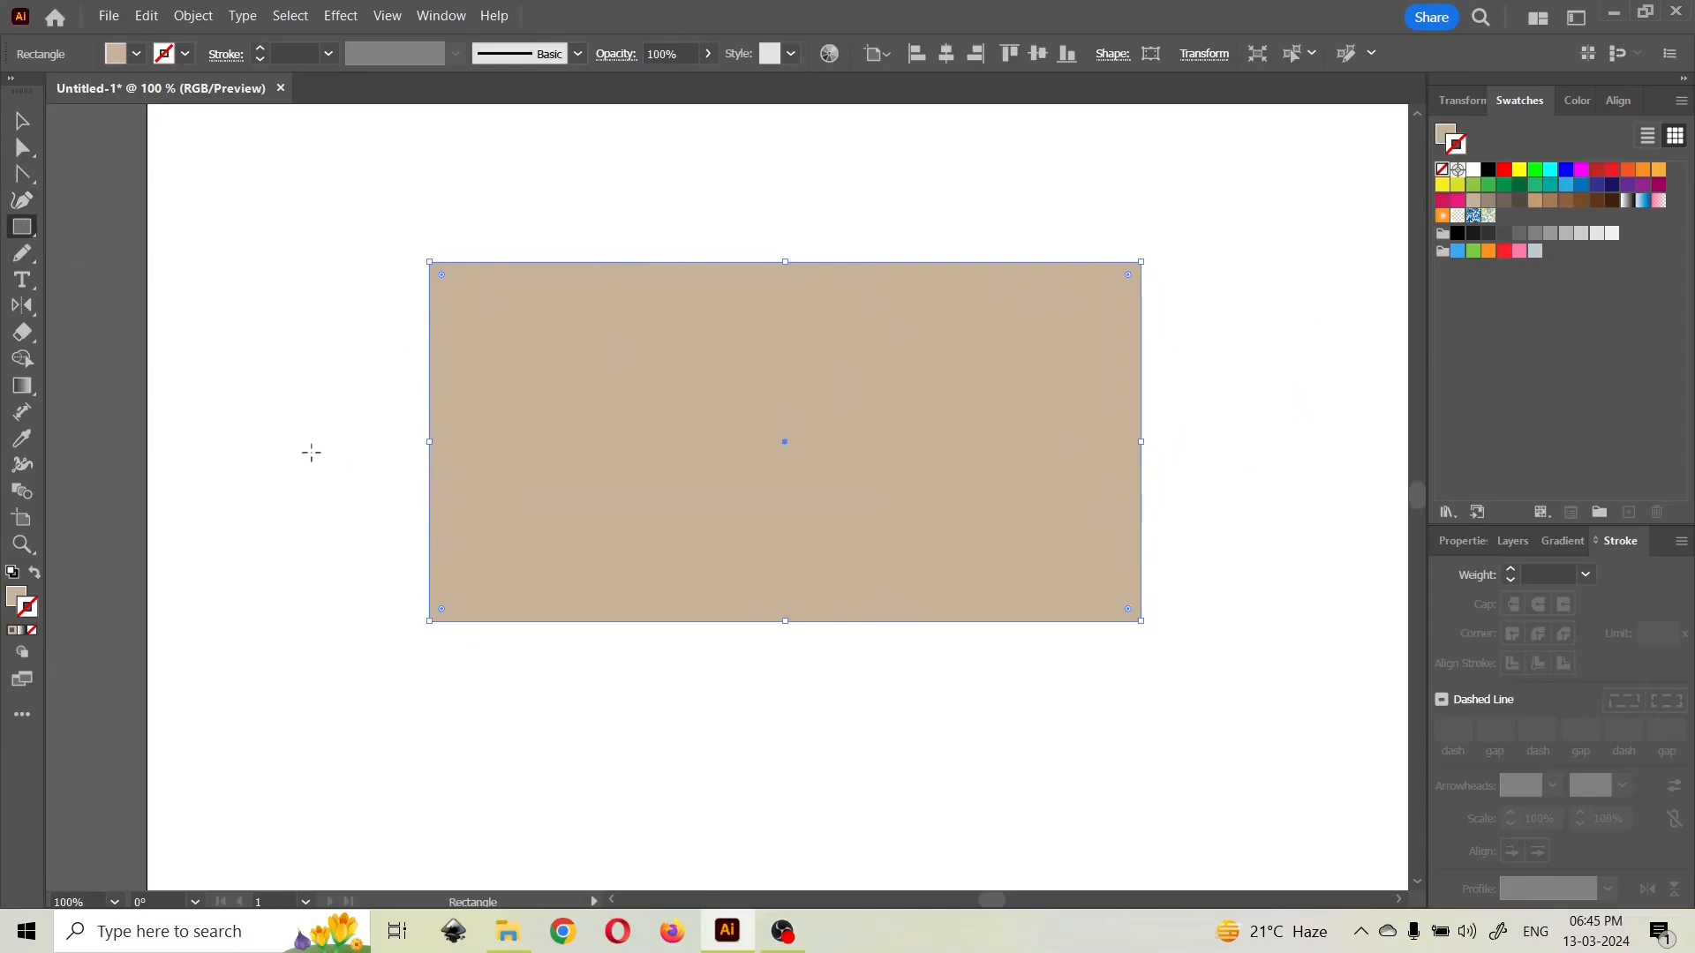